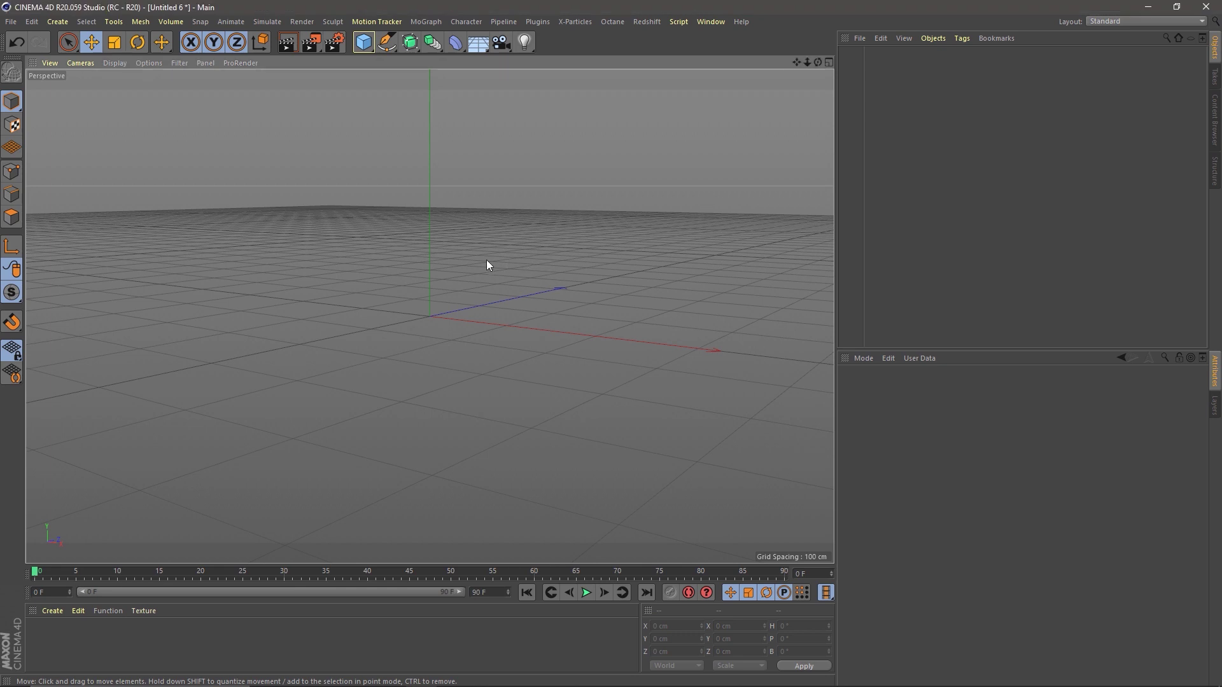
key("shift+c")
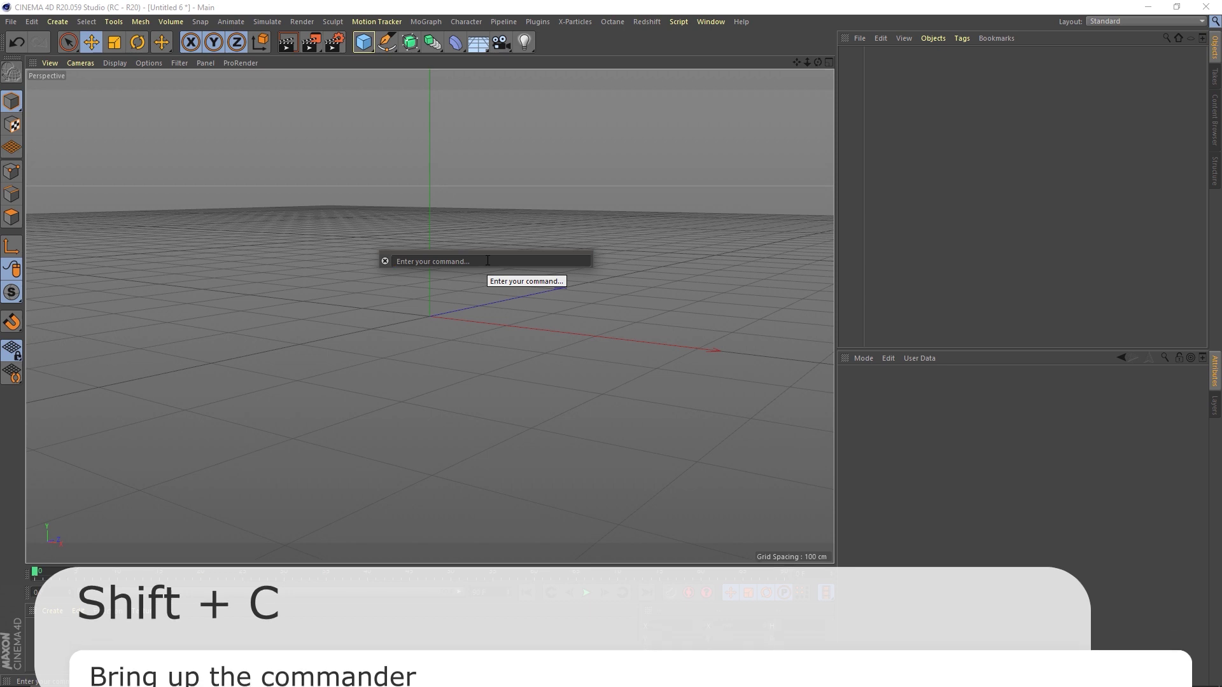
type("bevel")
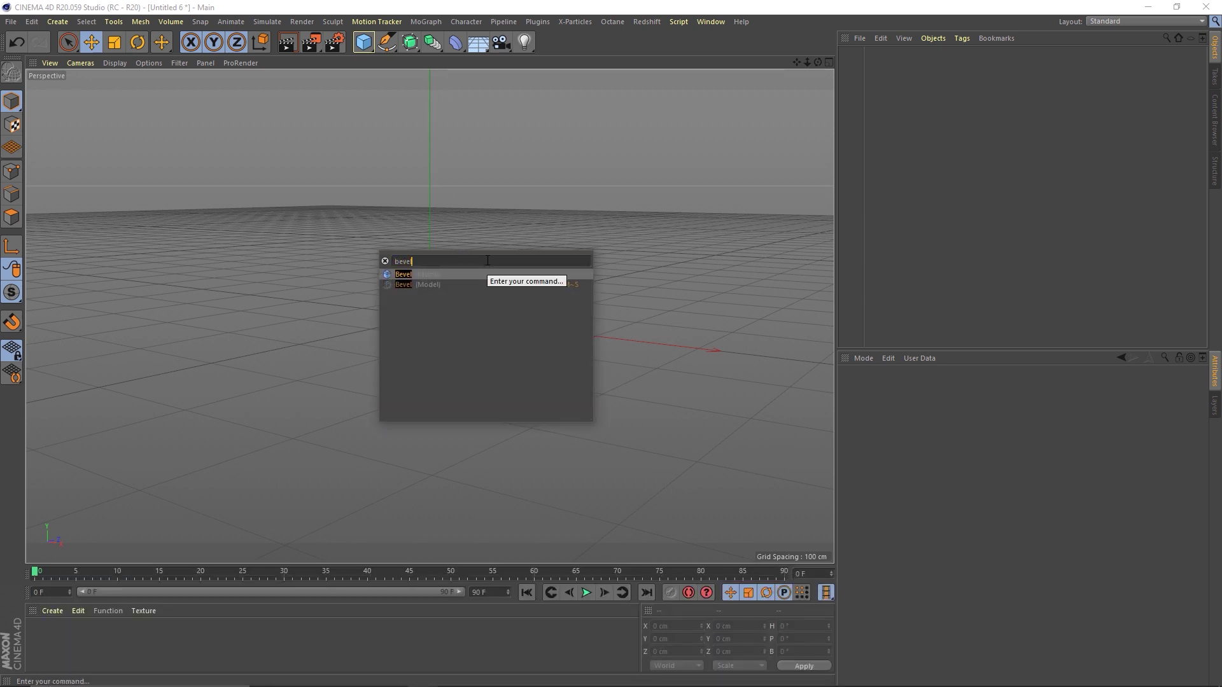
key("BackSpace")
key("BackSpace")
key("BackSpace")
key("BackSpace")
key("BackSpace")
type("xptur")
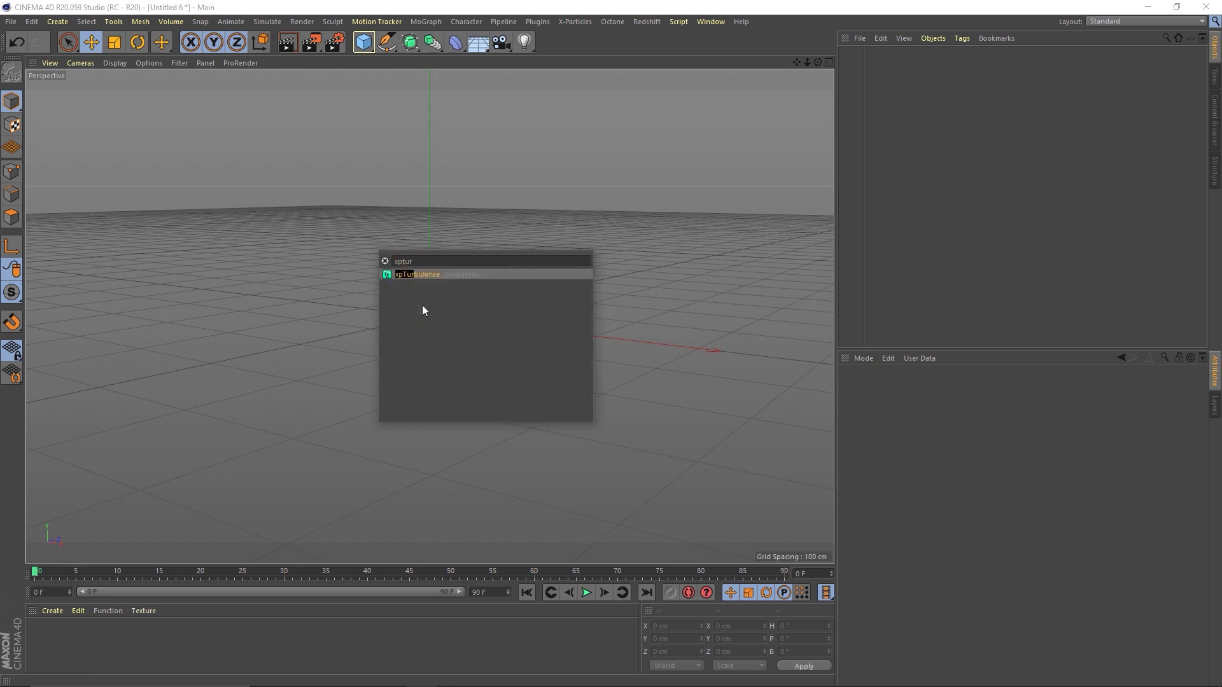
key("Return")
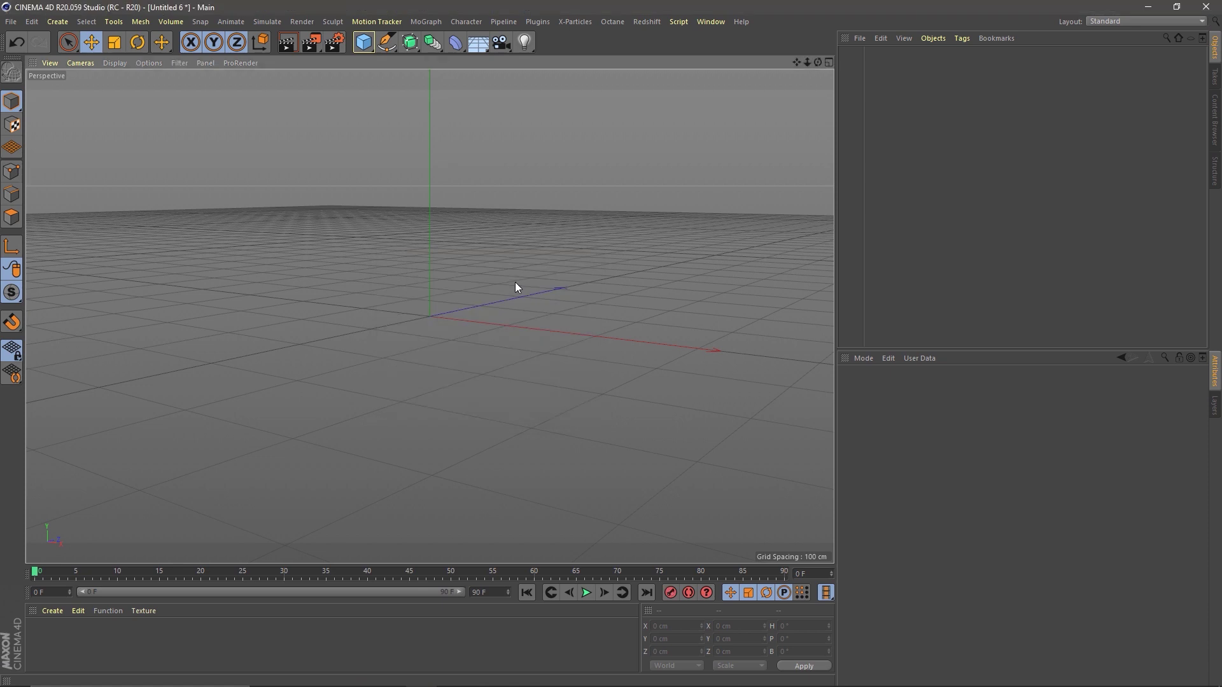
key("Delete")
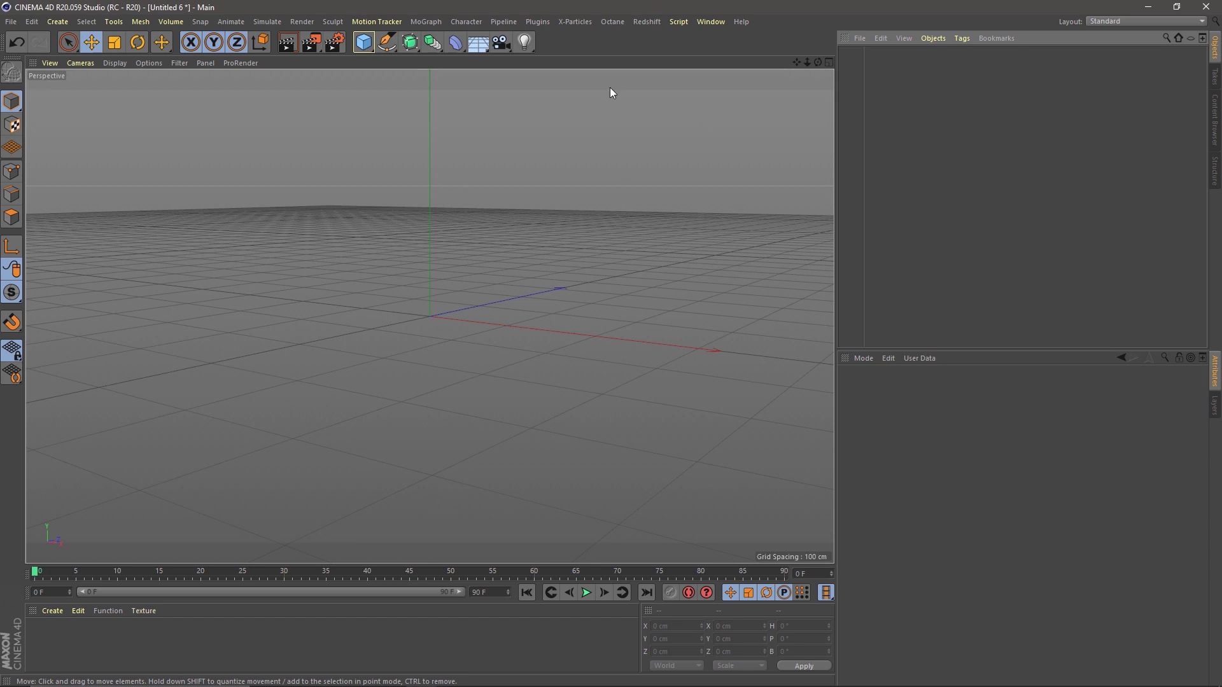
Step: Add an X-Particles xpSystem to the scene and turn off its icon in the viewport
left_click(569, 20)
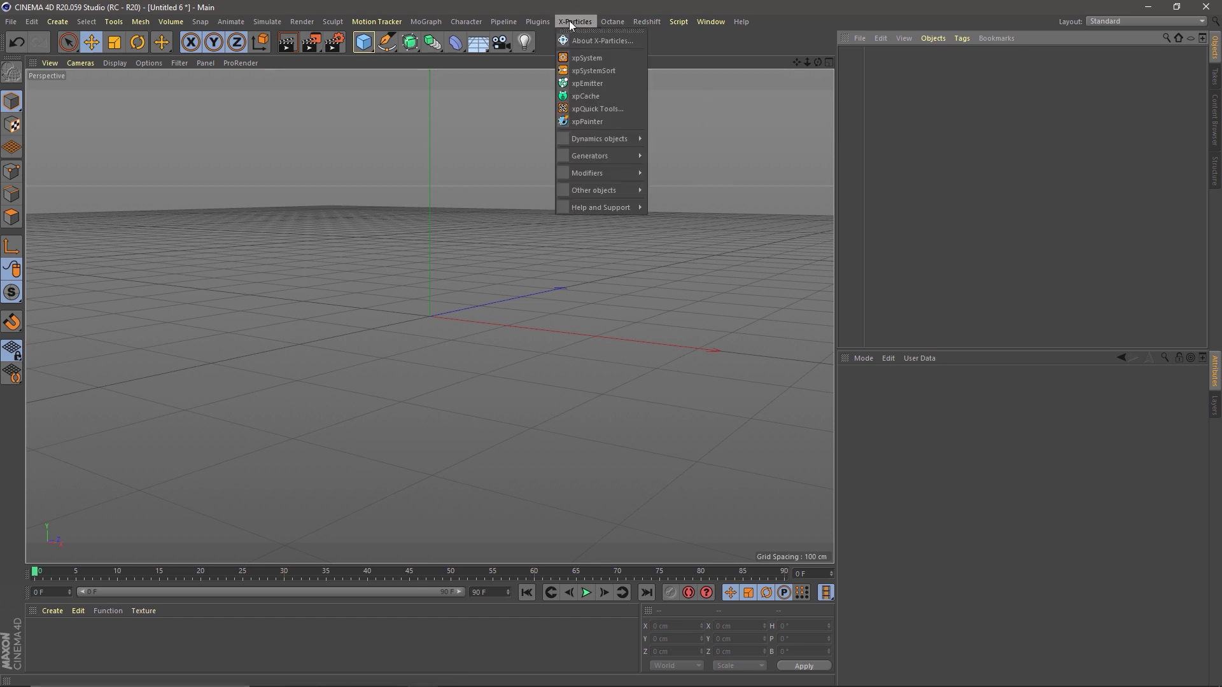
left_click(610, 59)
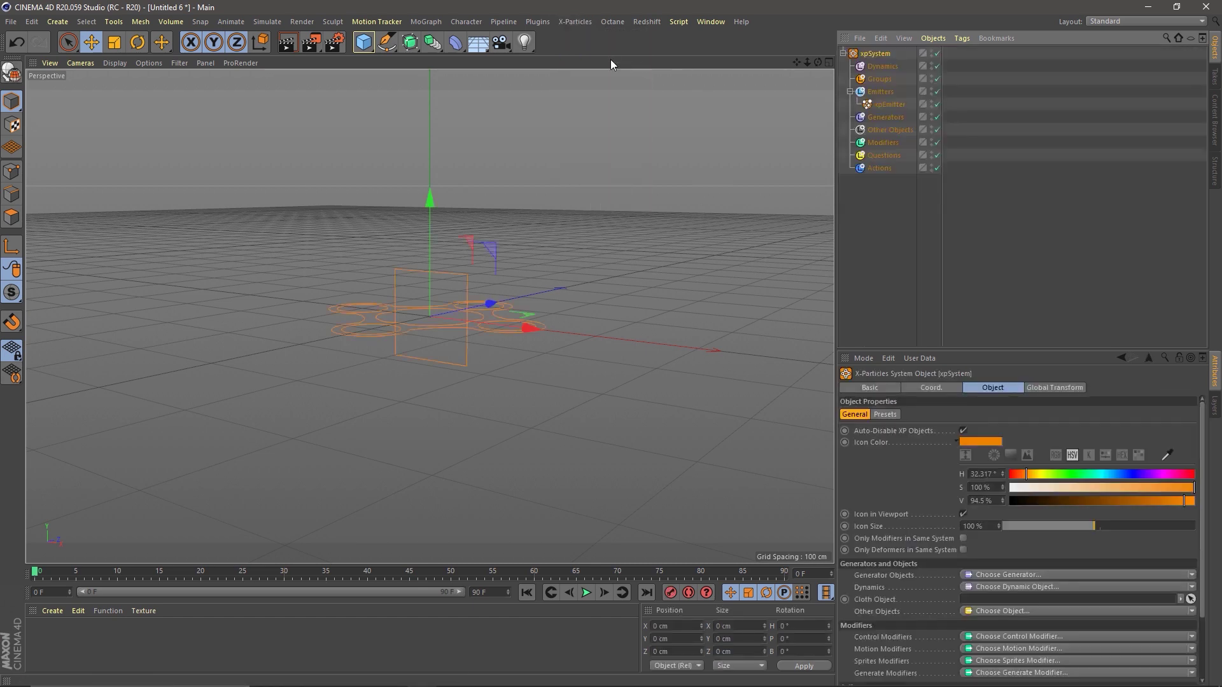
left_click(884, 103)
left_click(871, 54)
left_click_drag(438, 356, 439, 409, "alt")
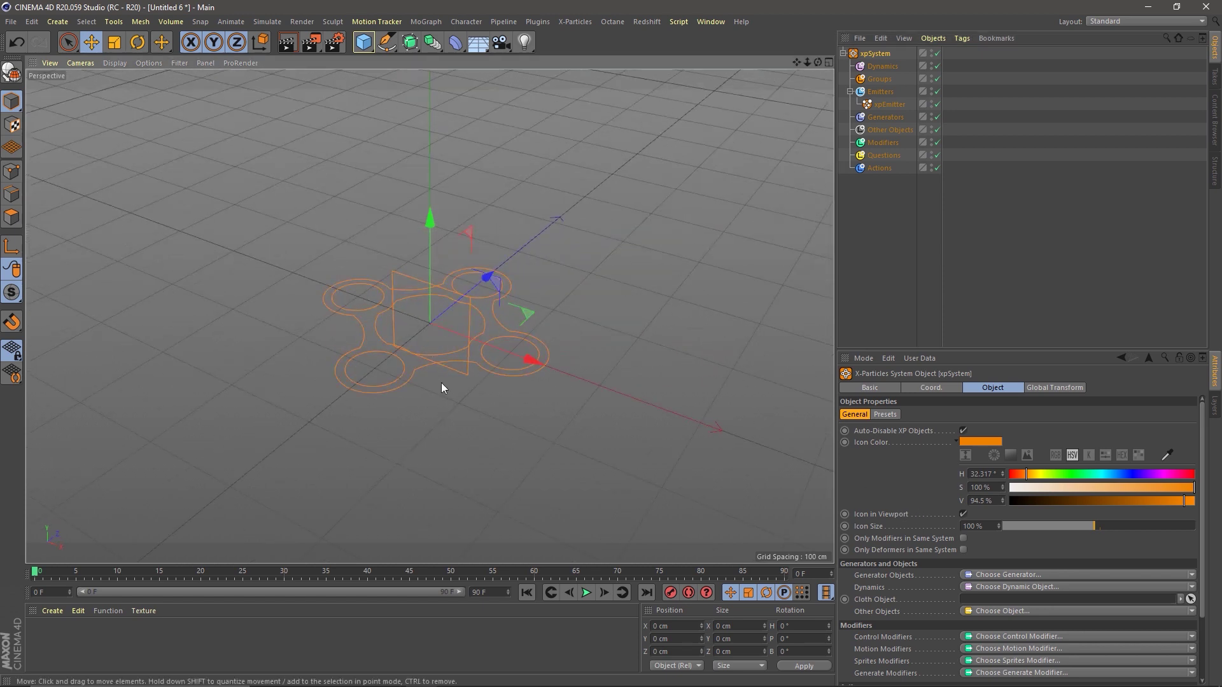
left_click(964, 514)
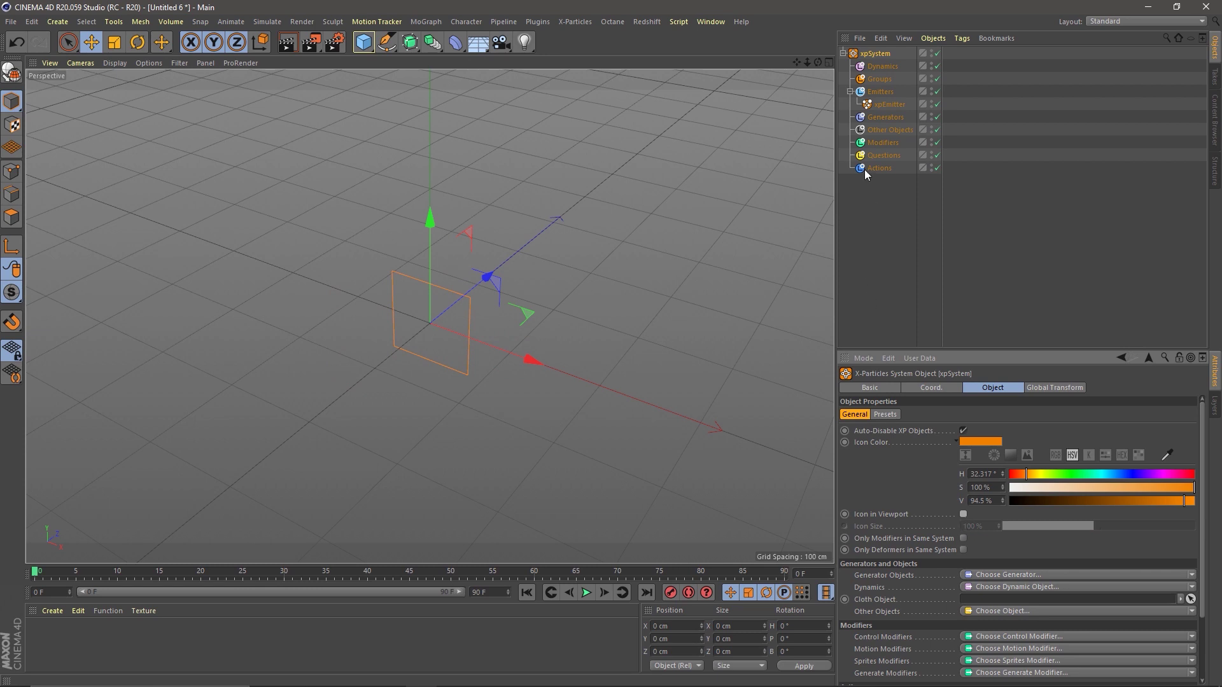
Step: Rename the system's xpEmitter as Tree Emitter
left_click(886, 104)
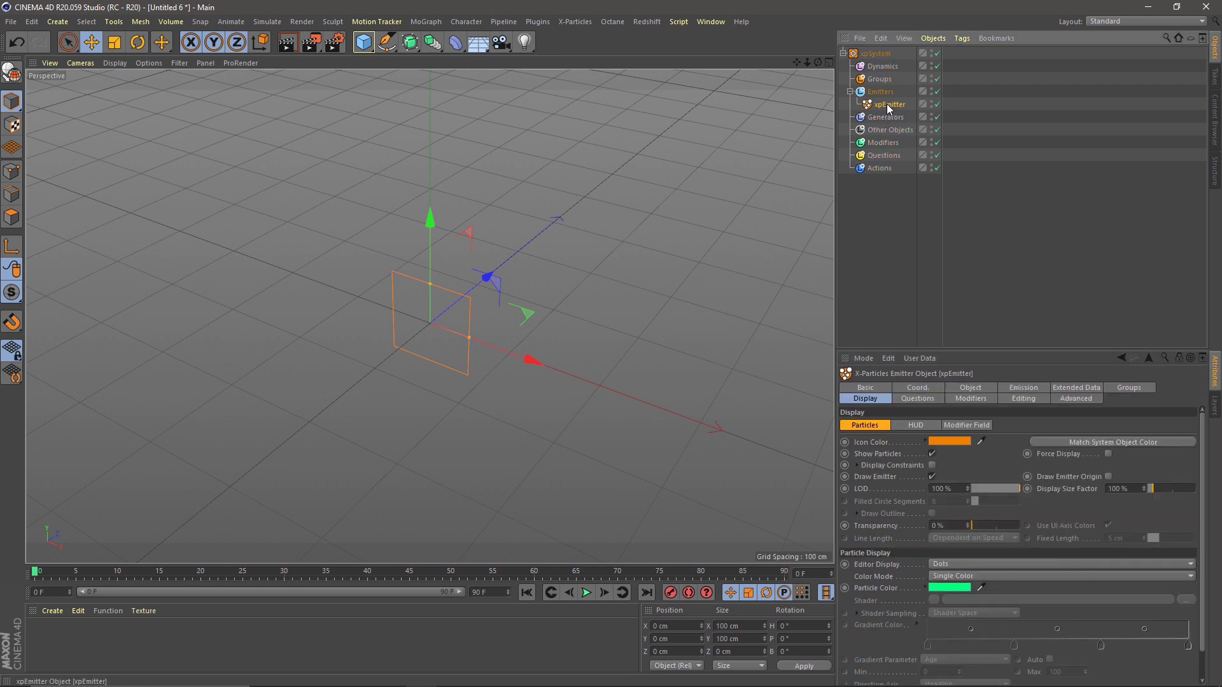
double_click(888, 106)
type("Tree Emitter")
key("Return")
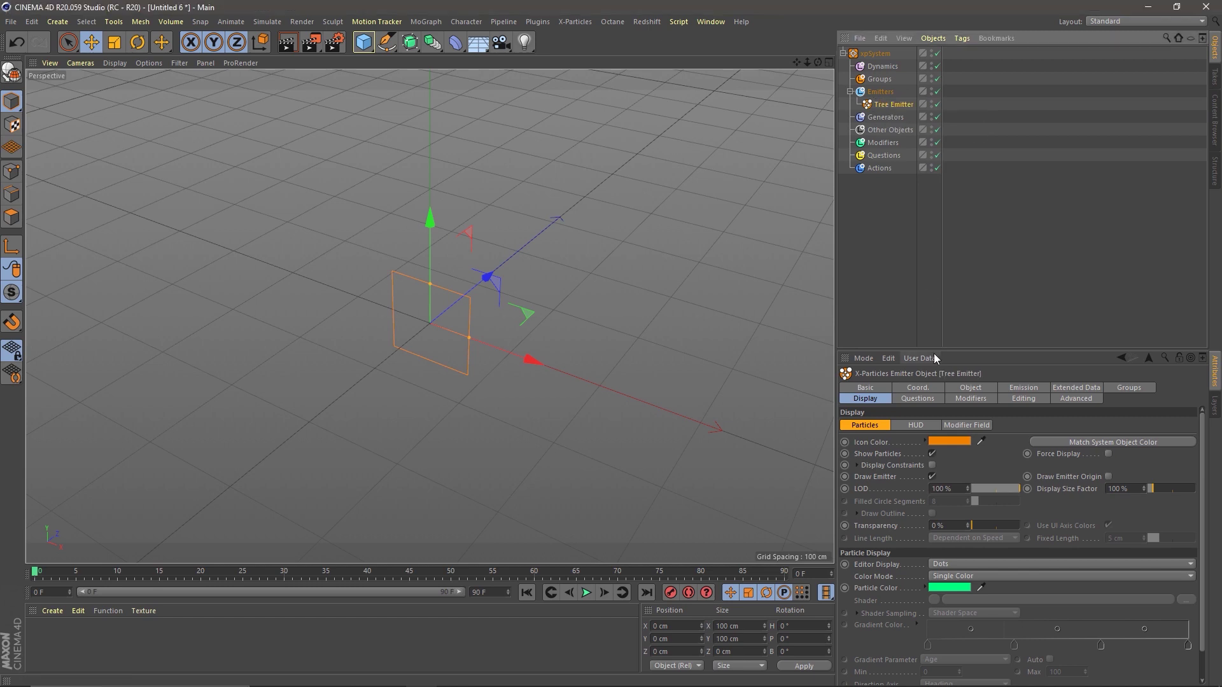
Step: Rotate the Tree Emitter to a pitch of 90° so it emits upward, and preview the emission
key("r")
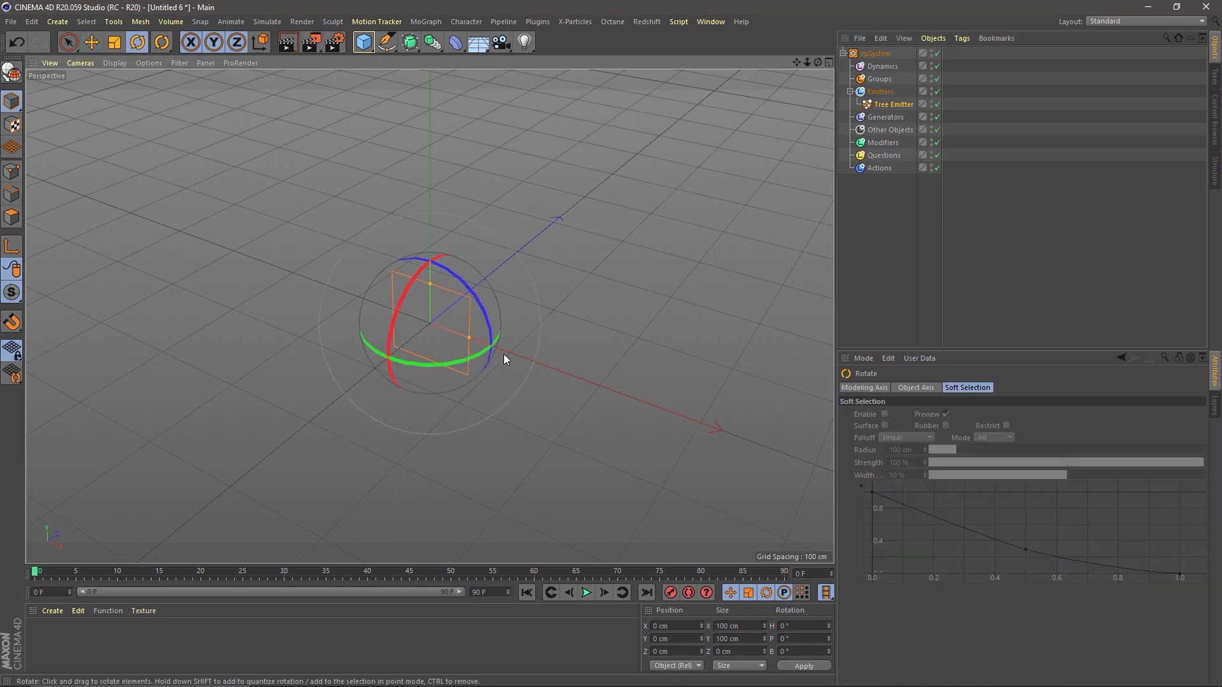
left_click_drag(412, 285, 375, 416)
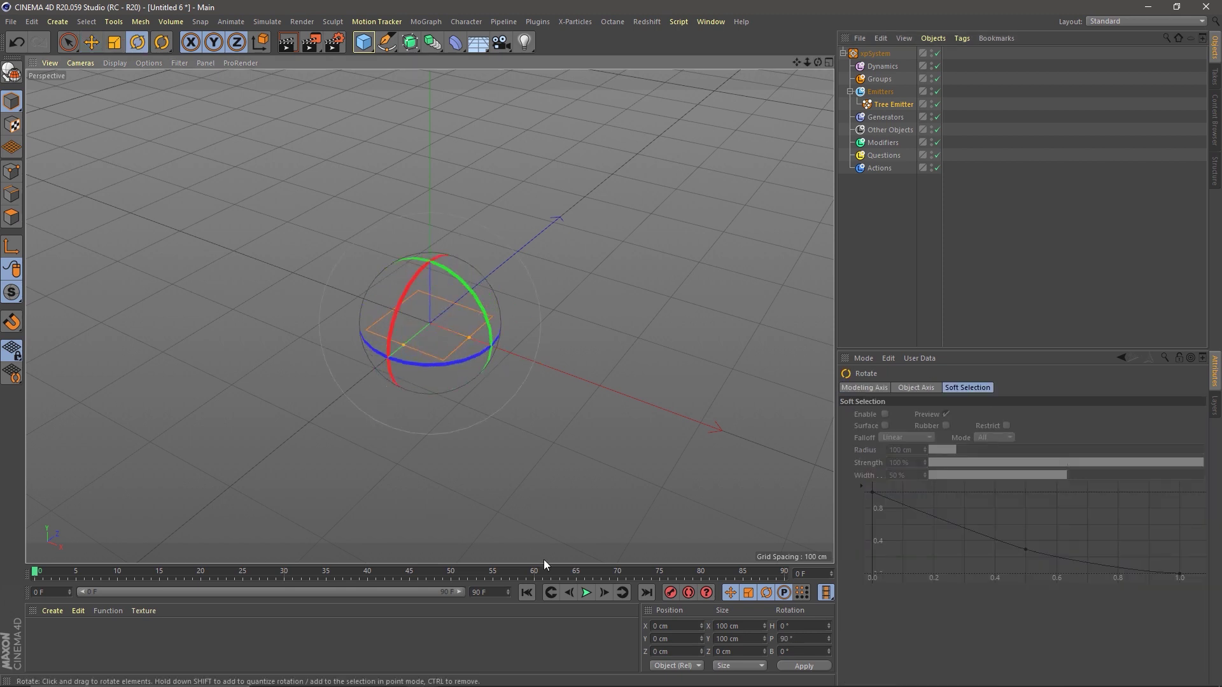
left_click(585, 593)
left_click(585, 592)
key("shift+f")
Step: Set the Tree Emitter's emission mode to Shot with a shot count of 1, and play the animation
left_click(881, 105)
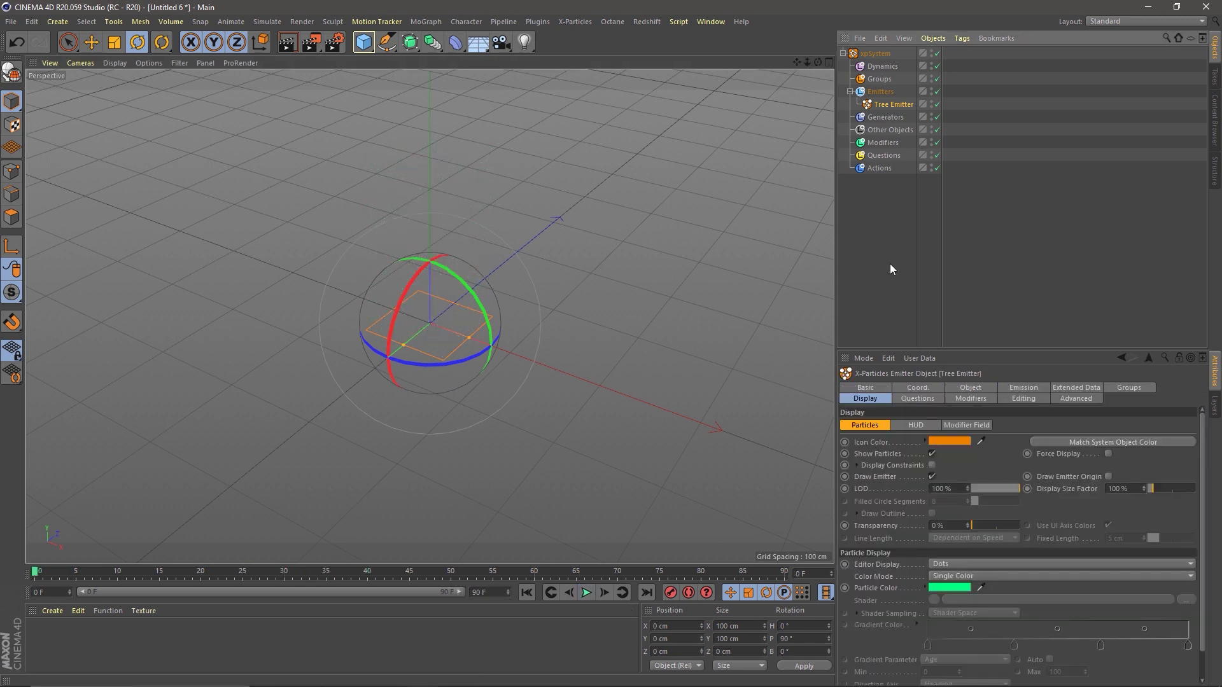
left_click(1025, 388)
left_click(943, 459)
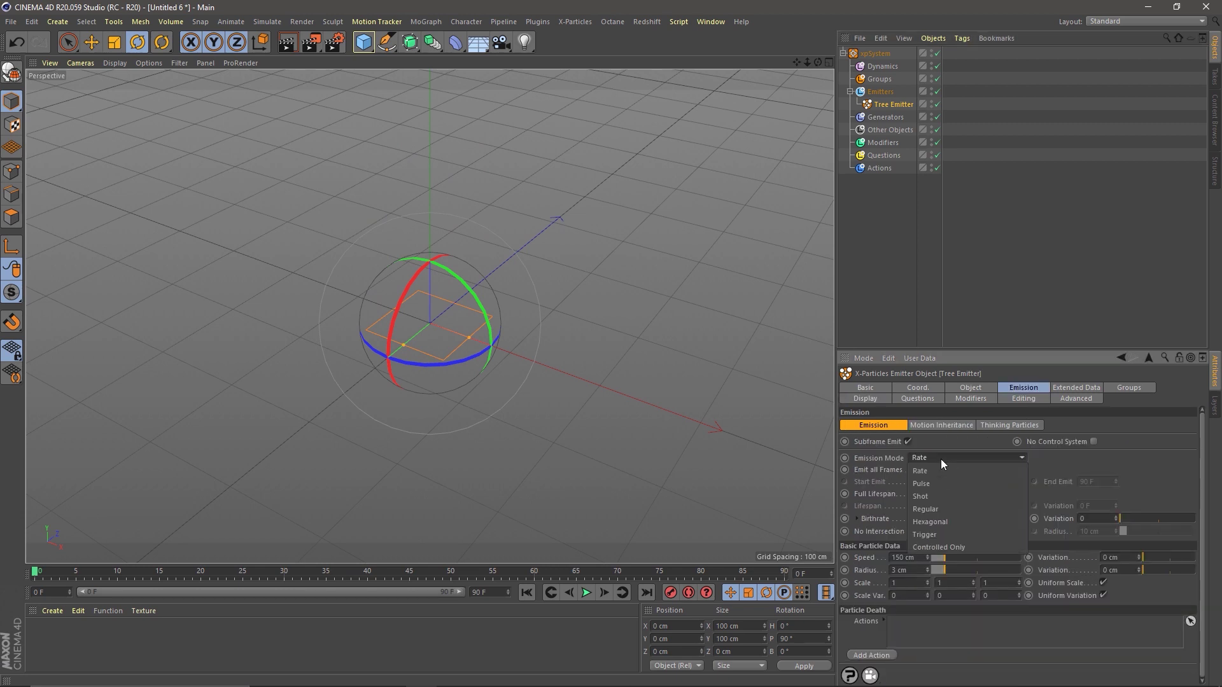
left_click(938, 498)
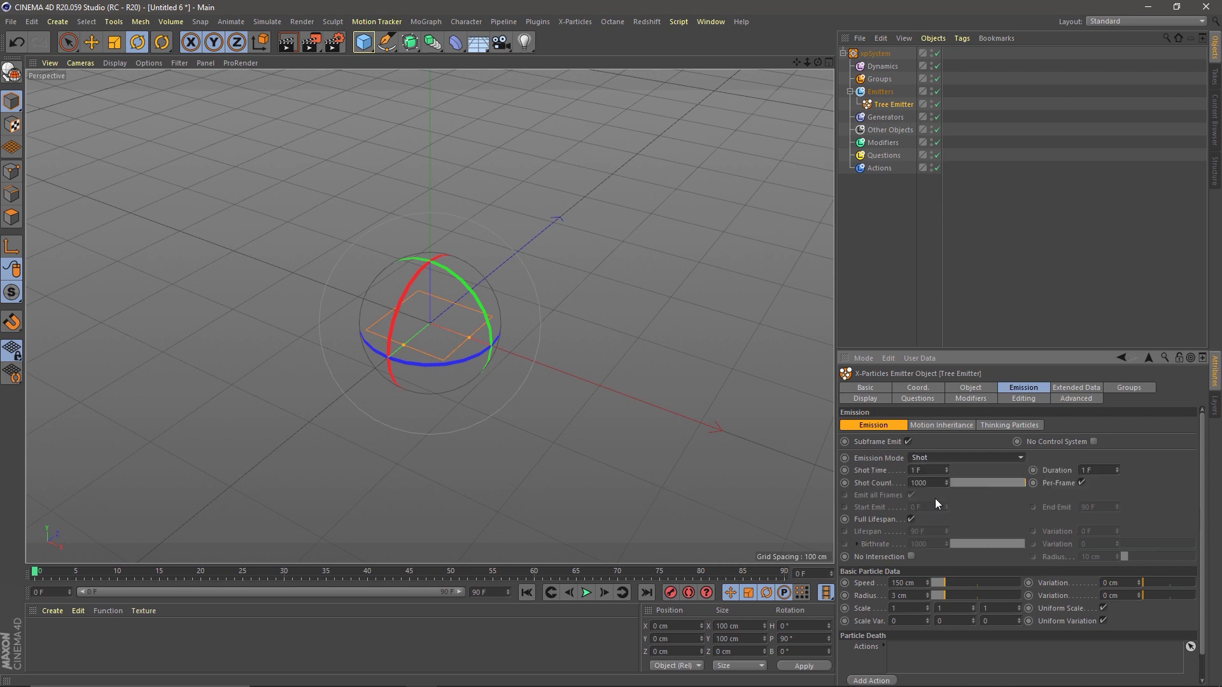
double_click(934, 483)
type("1")
key("Return")
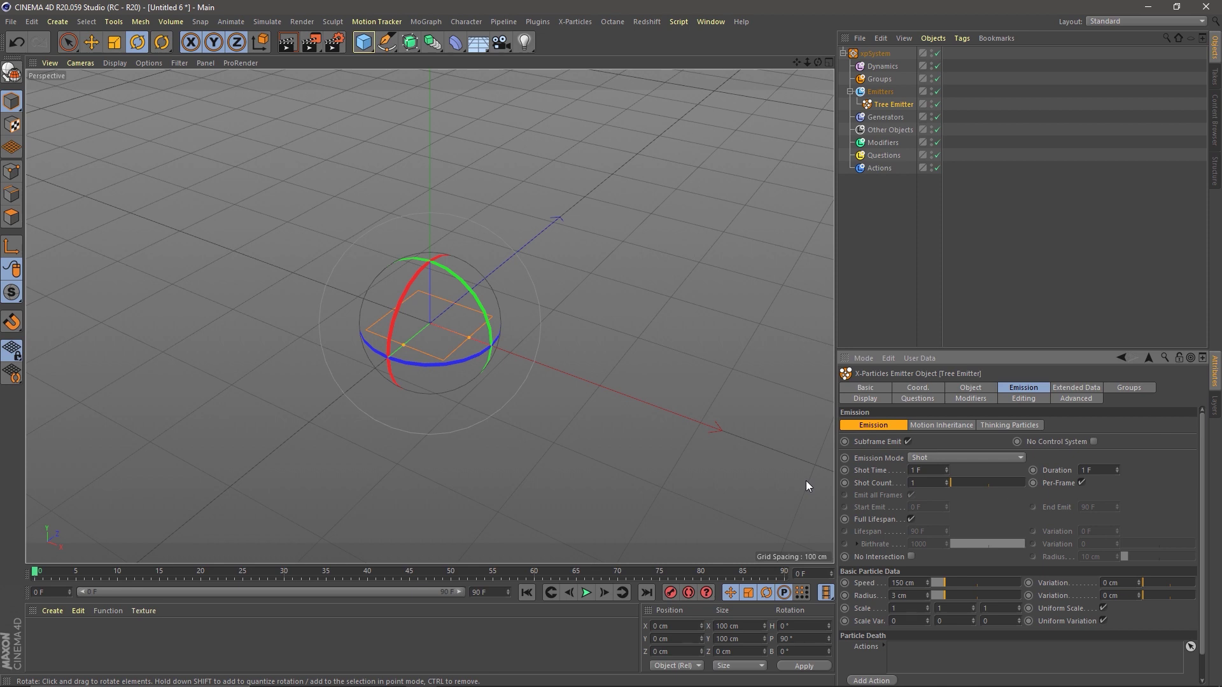
left_click(586, 593)
left_click_drag(460, 338, 440, 327, "alt")
middle_click_drag(440, 327, 422, 376, "alt")
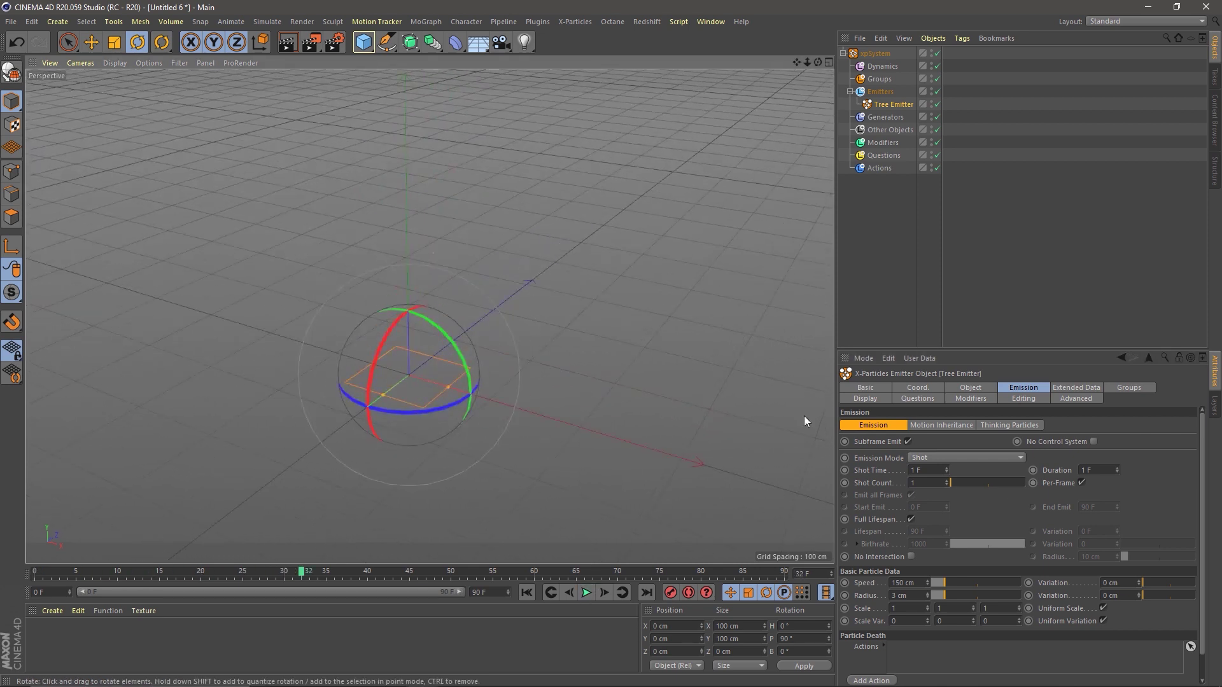
Step: Set the Tree Emitter's editor display to Spheres and replay the animation from the start, returning to frame 0
left_click(853, 399)
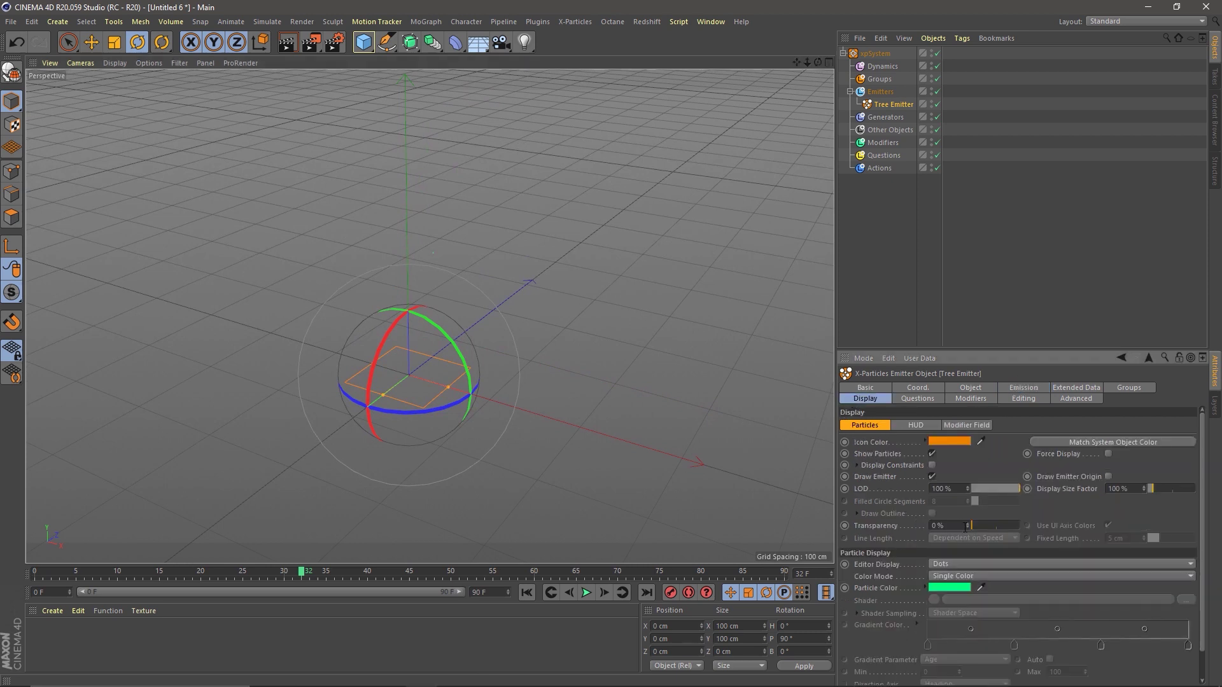
left_click(939, 565)
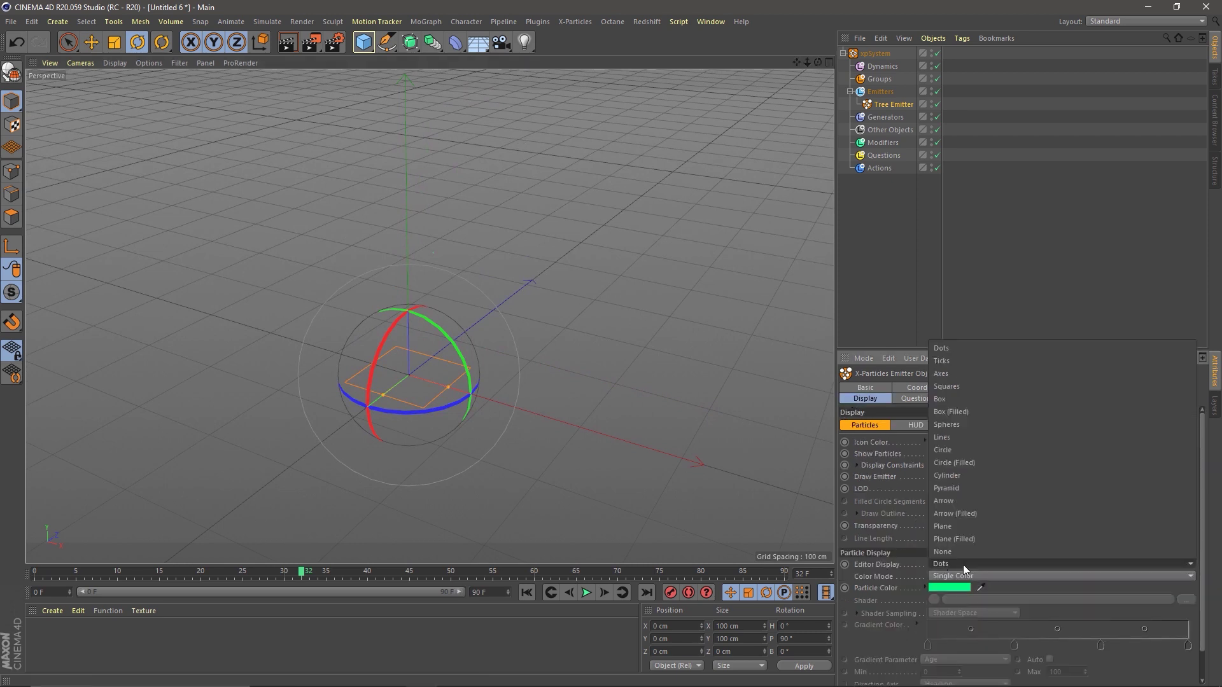
left_click(1002, 423)
left_click(527, 593)
left_click(586, 592)
left_click(585, 592)
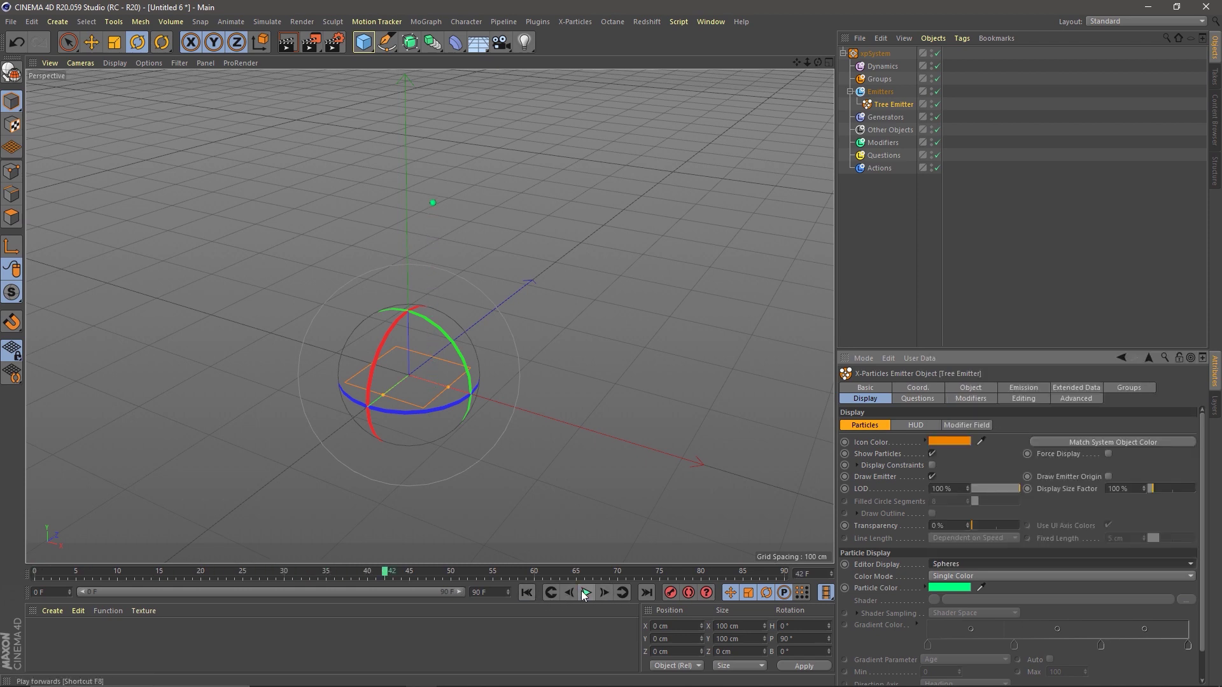
left_click(527, 592)
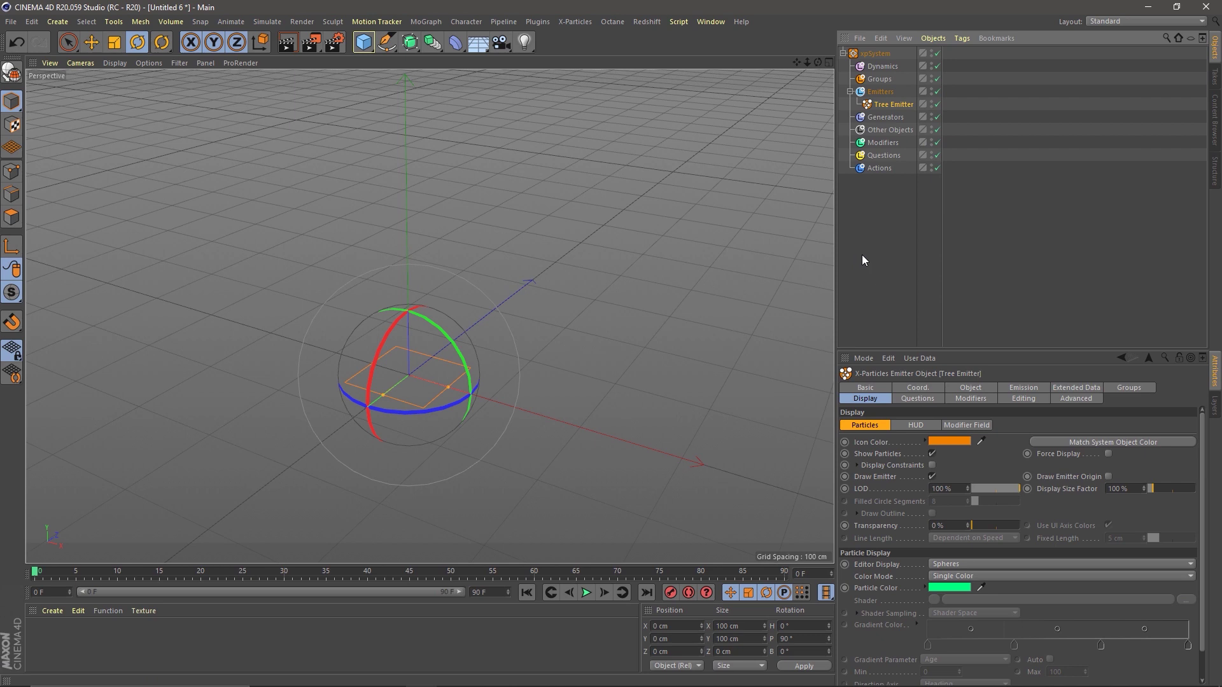
Step: Add an xpTrail generator with Tree Emitter as its emitter, and play the animation to preview the particle's trail
left_click(890, 117)
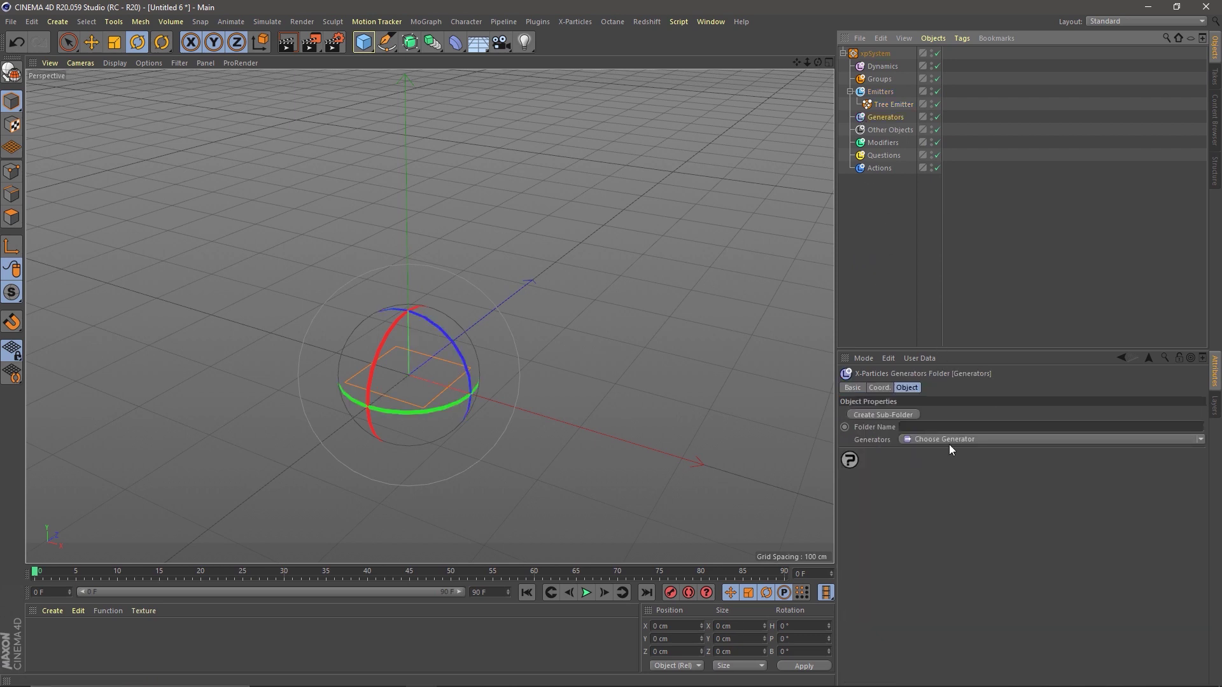
left_click(949, 439)
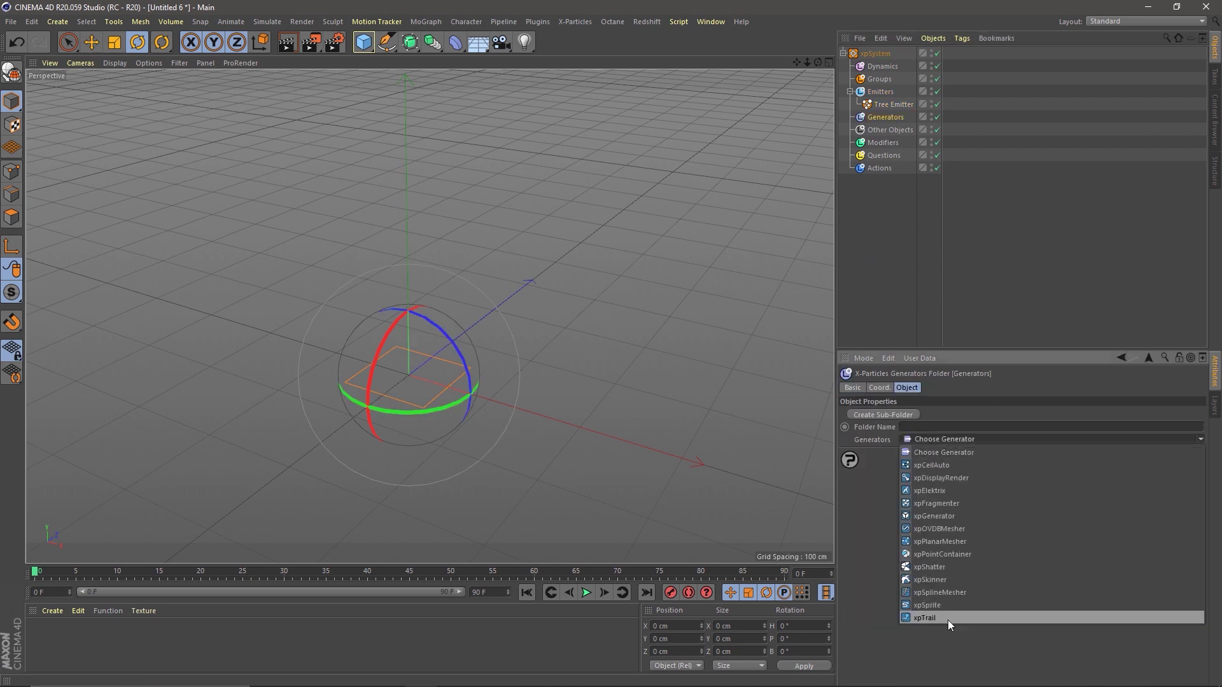
left_click(930, 618)
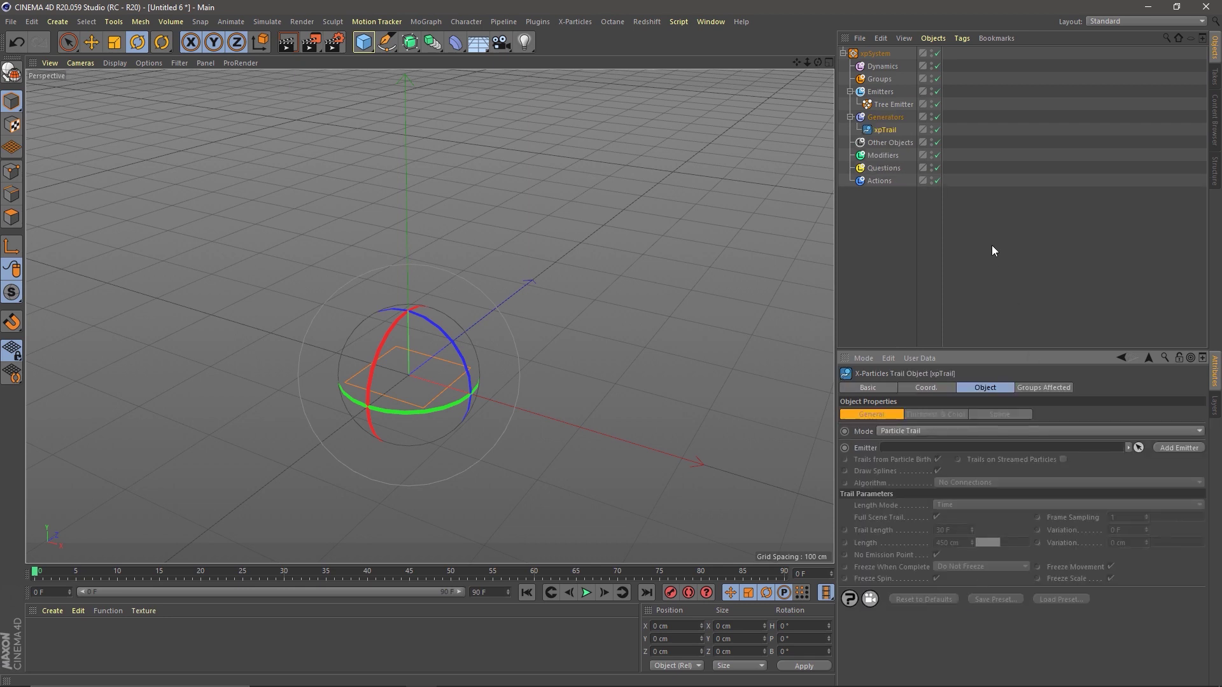
left_click(1139, 448)
left_click(884, 104)
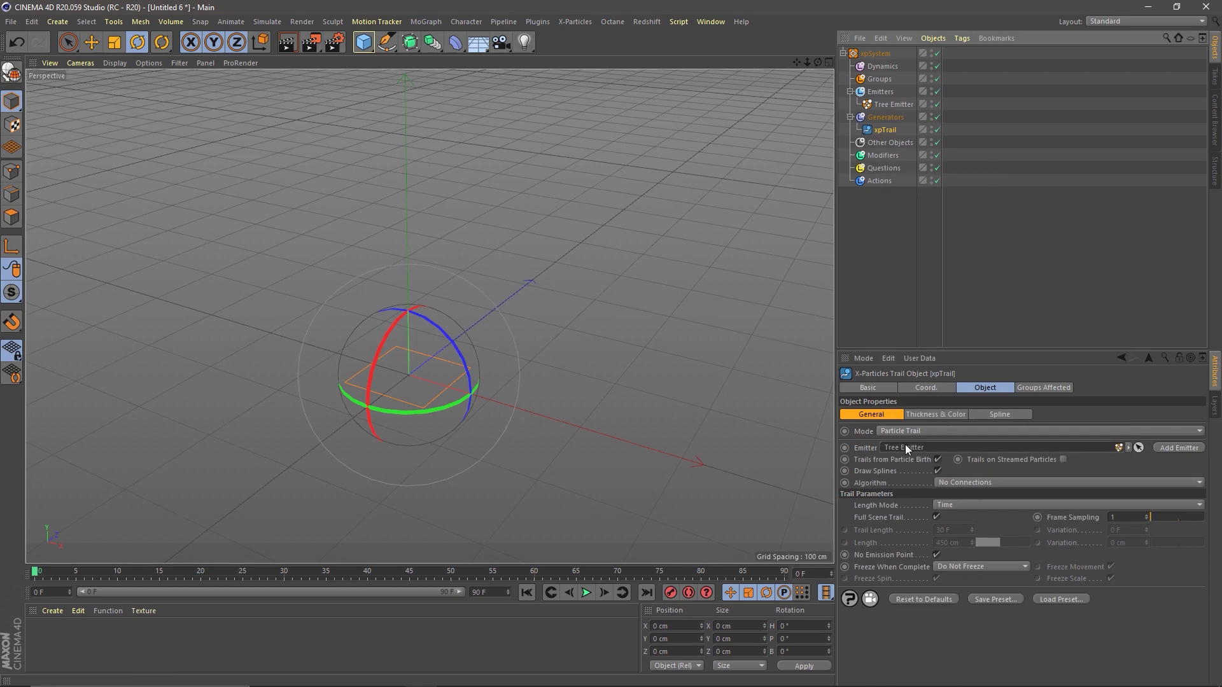
left_click(587, 593)
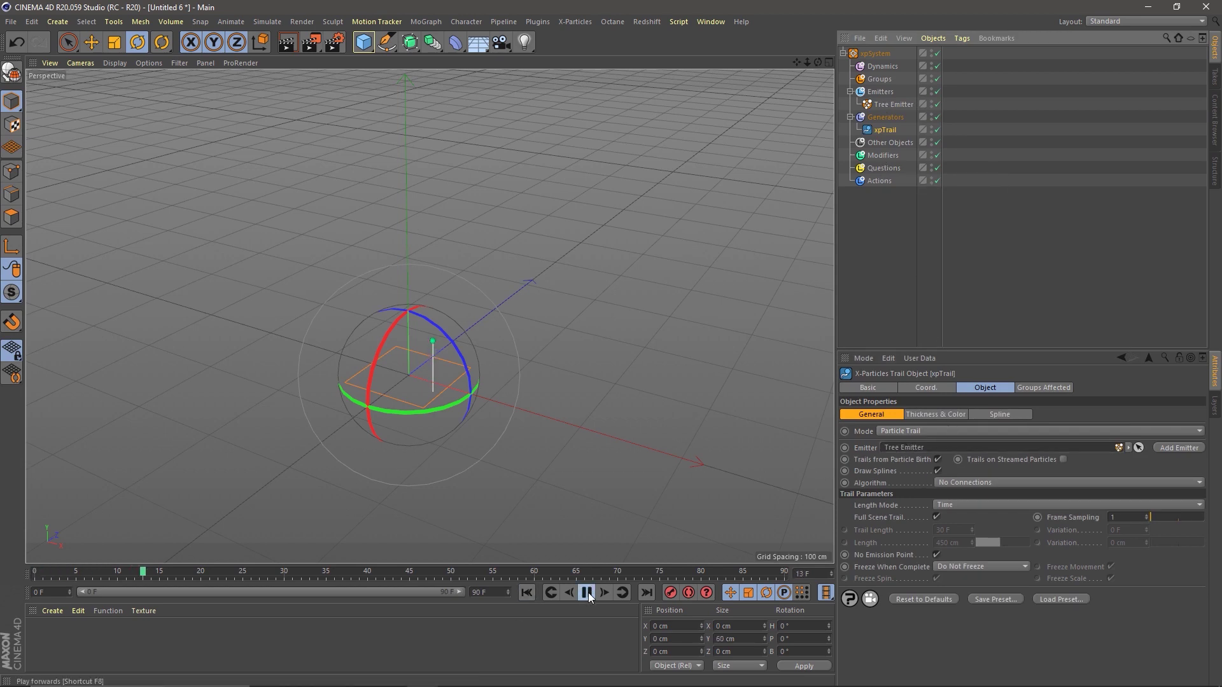
left_click(587, 593)
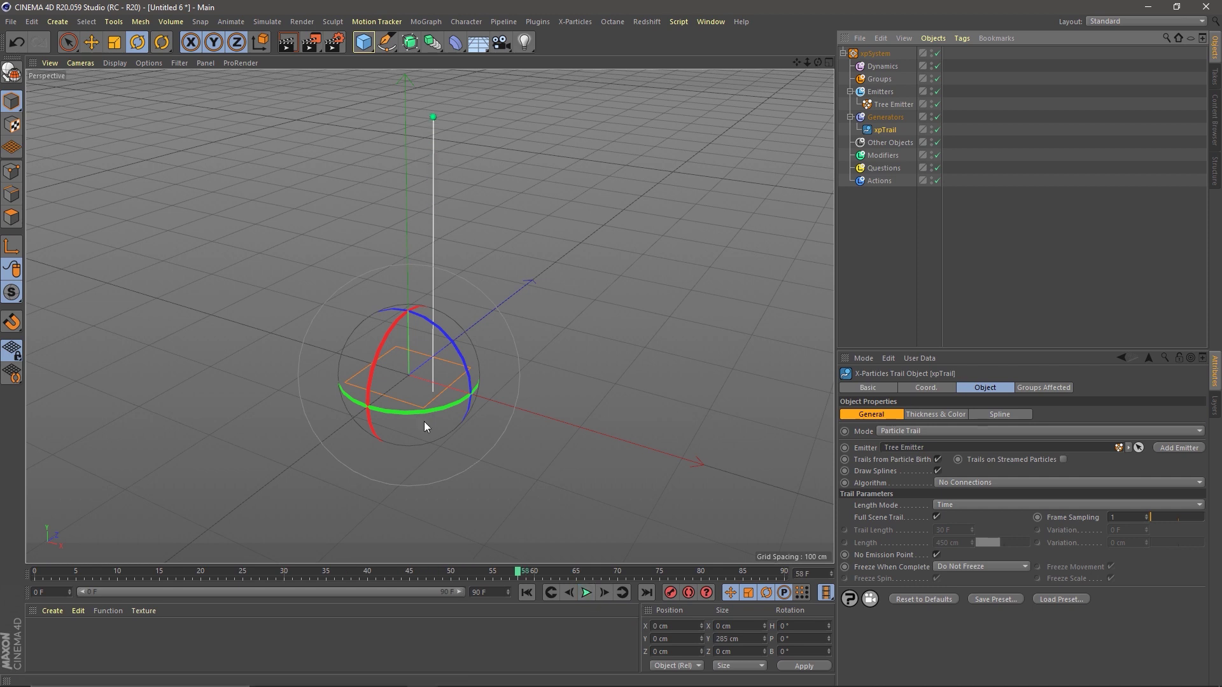
middle_click_drag(417, 340, 436, 449, "alt")
scroll(426, 373, "up", 1)
left_click_drag(437, 454, 417, 427, "alt")
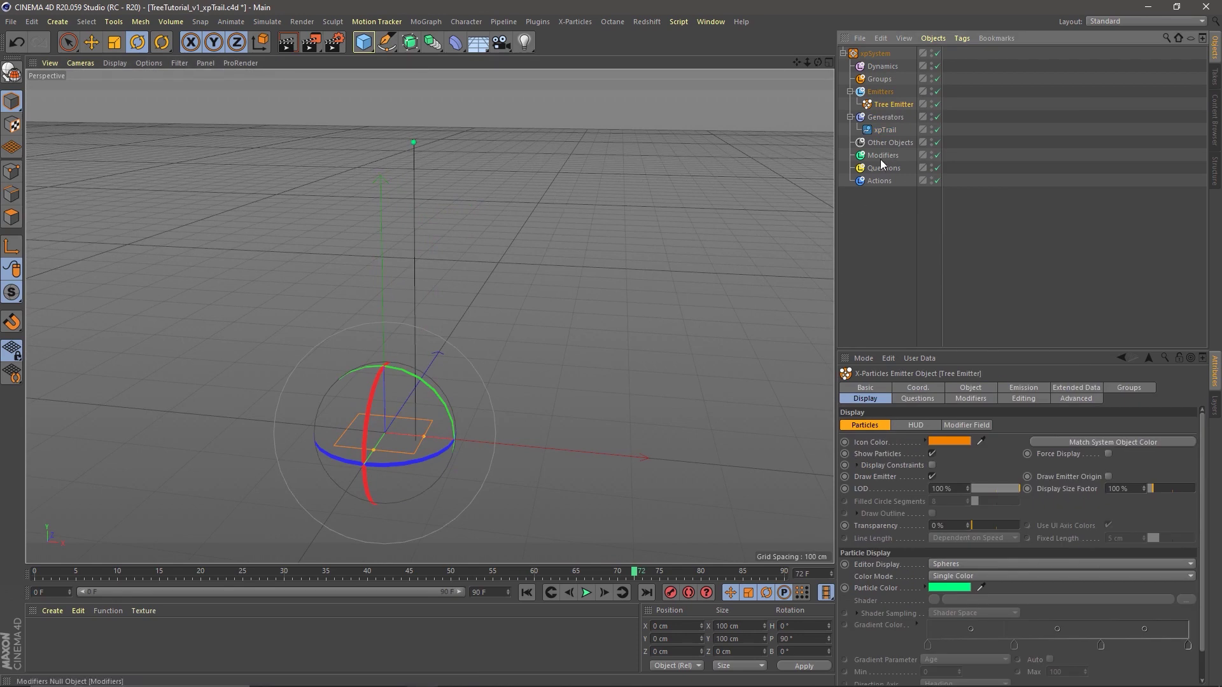
Step: Add an xpBranch generate modifier to the system's Modifiers folder
left_click(880, 157)
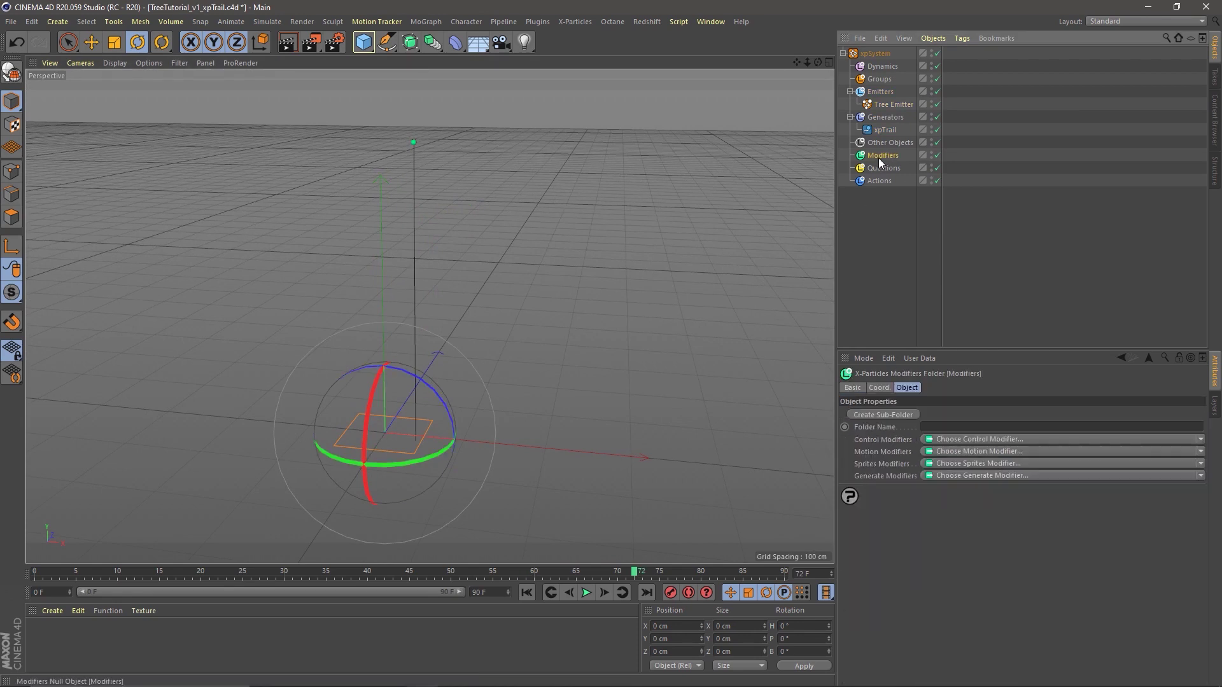
left_click(948, 477)
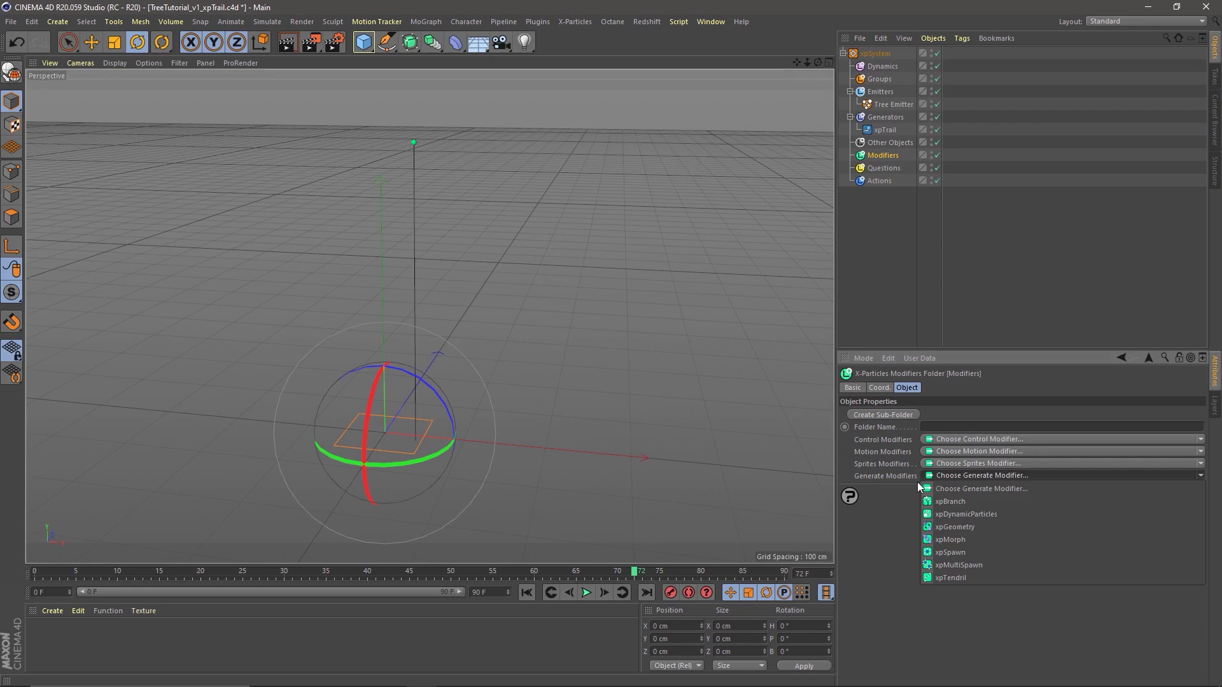
left_click(960, 501)
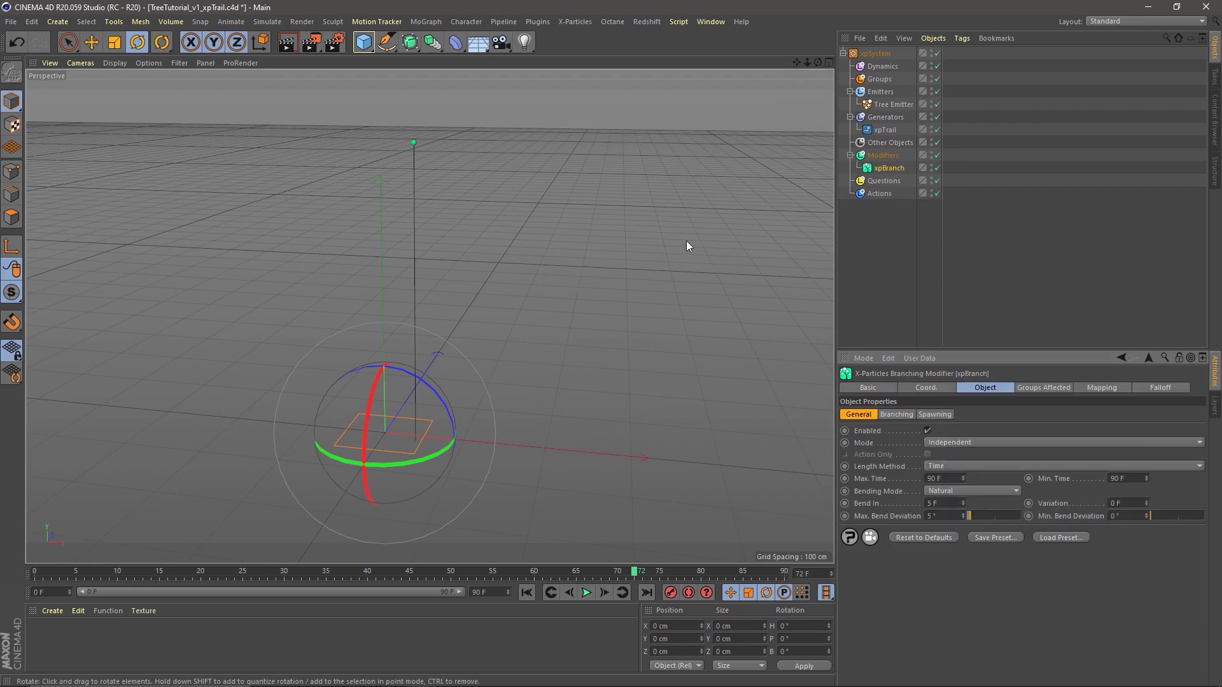
left_click(568, 22)
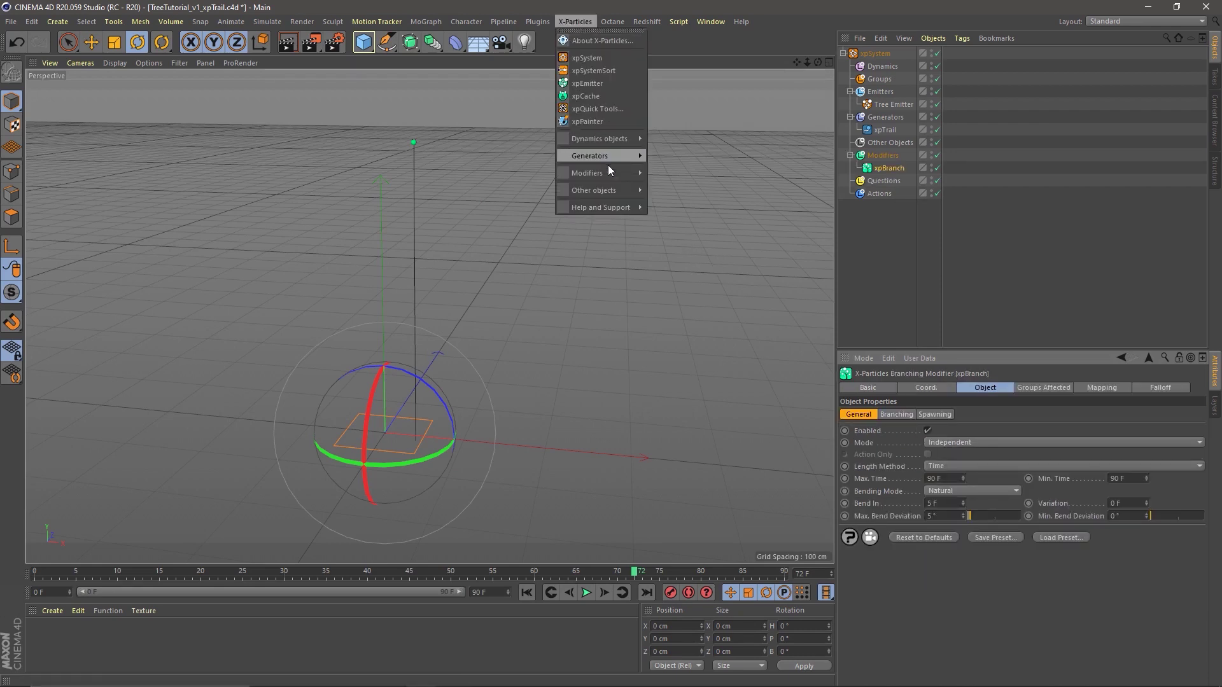
mouse_move(608, 174)
mouse_move(674, 212)
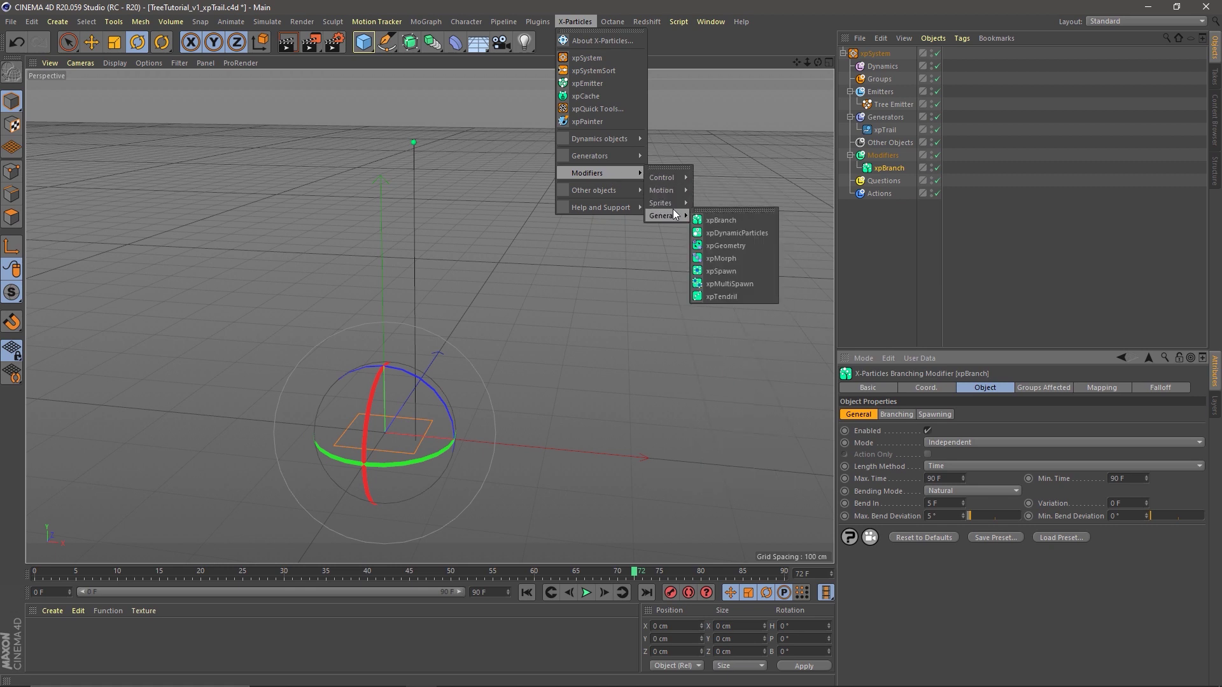
left_click(912, 232)
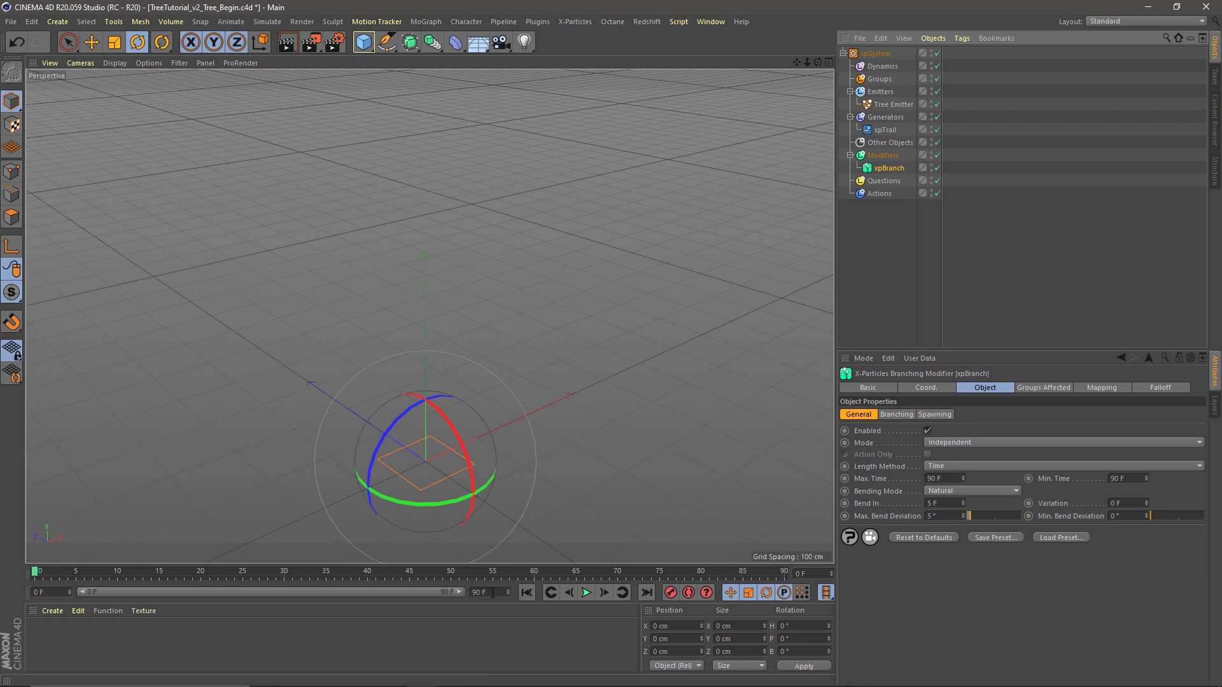
Step: Extend the timeline and its preview range to 300 frames, and play the animation to preview the bending trail
double_click(493, 593)
type("300")
key("Return")
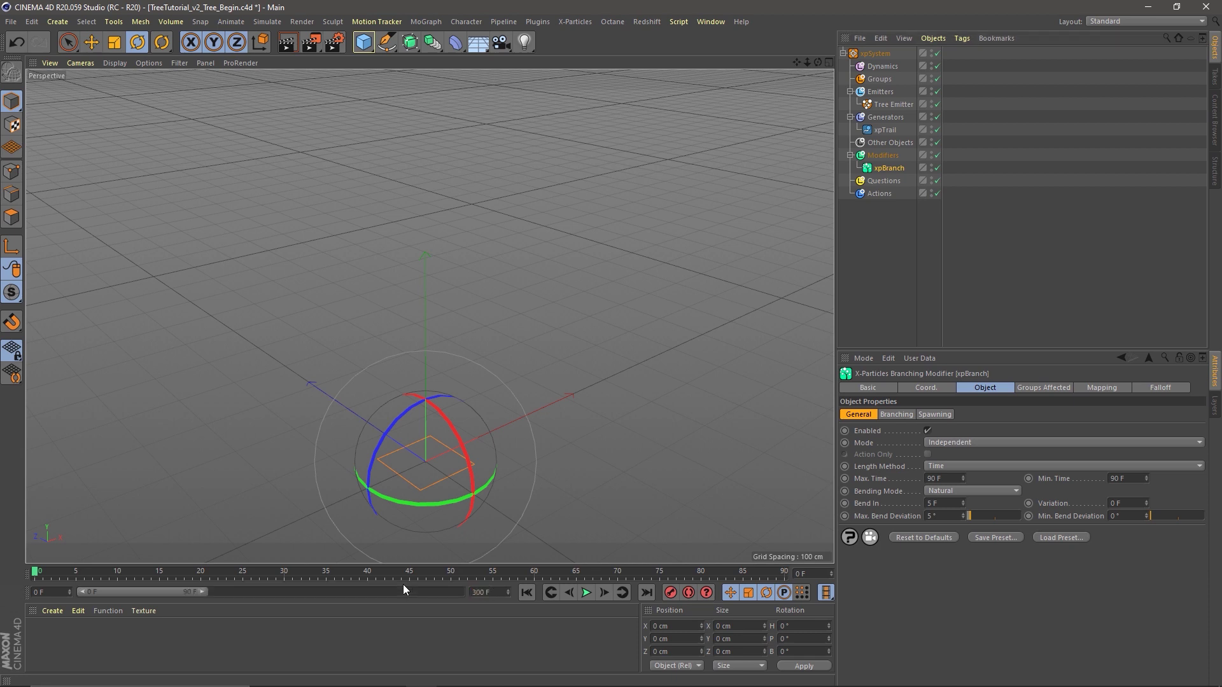
double_click(136, 593)
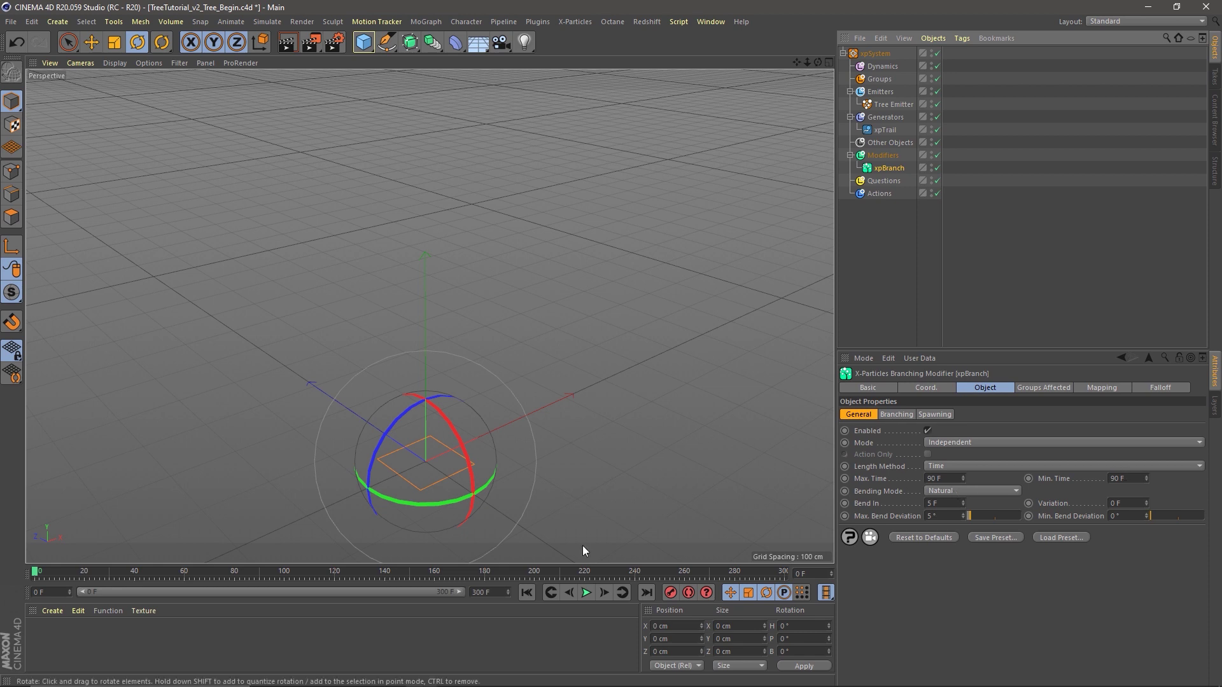
left_click(588, 594)
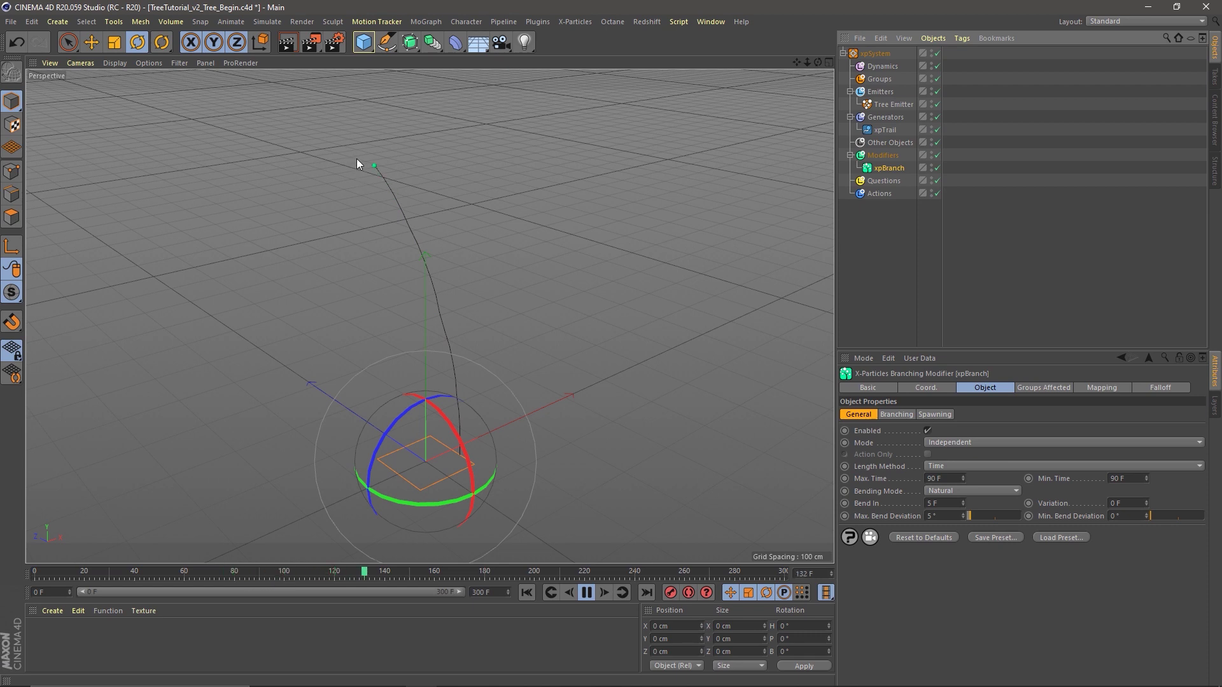
left_click(587, 594)
left_click_drag(448, 457, 411, 408, "alt")
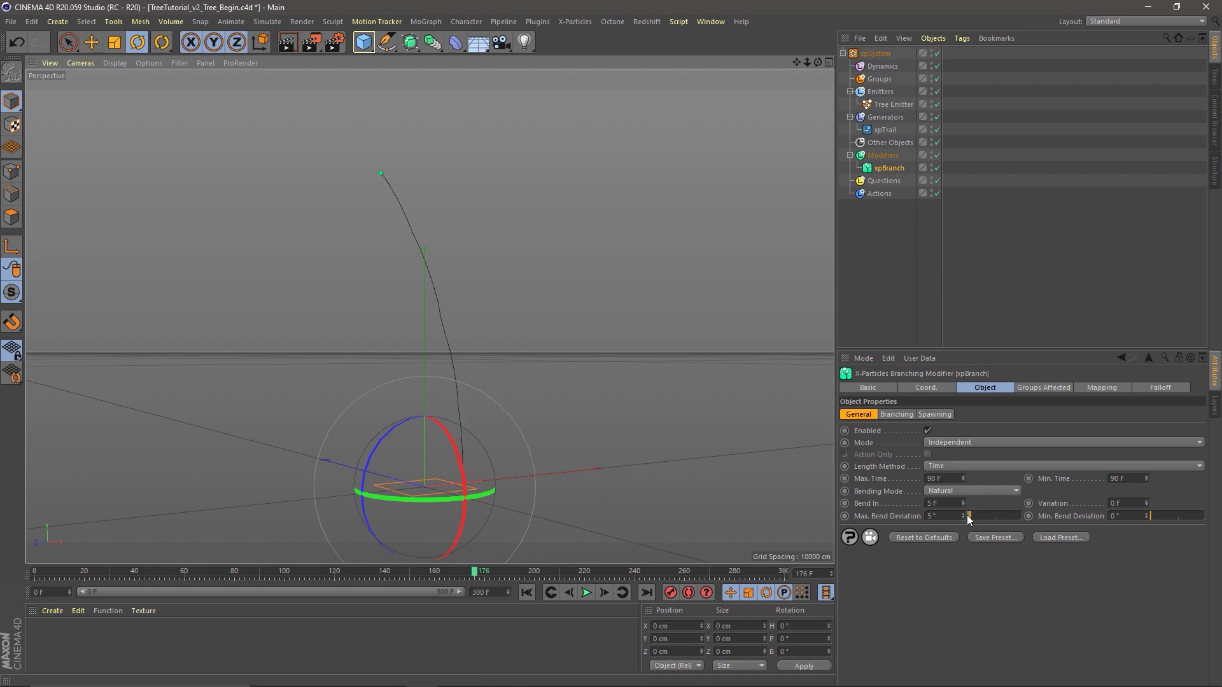
Step: Try a maximum and minimum bend deviation of 30° on the xpBranch modifier, and replay the animation from the start
left_click_drag(951, 516, 881, 598)
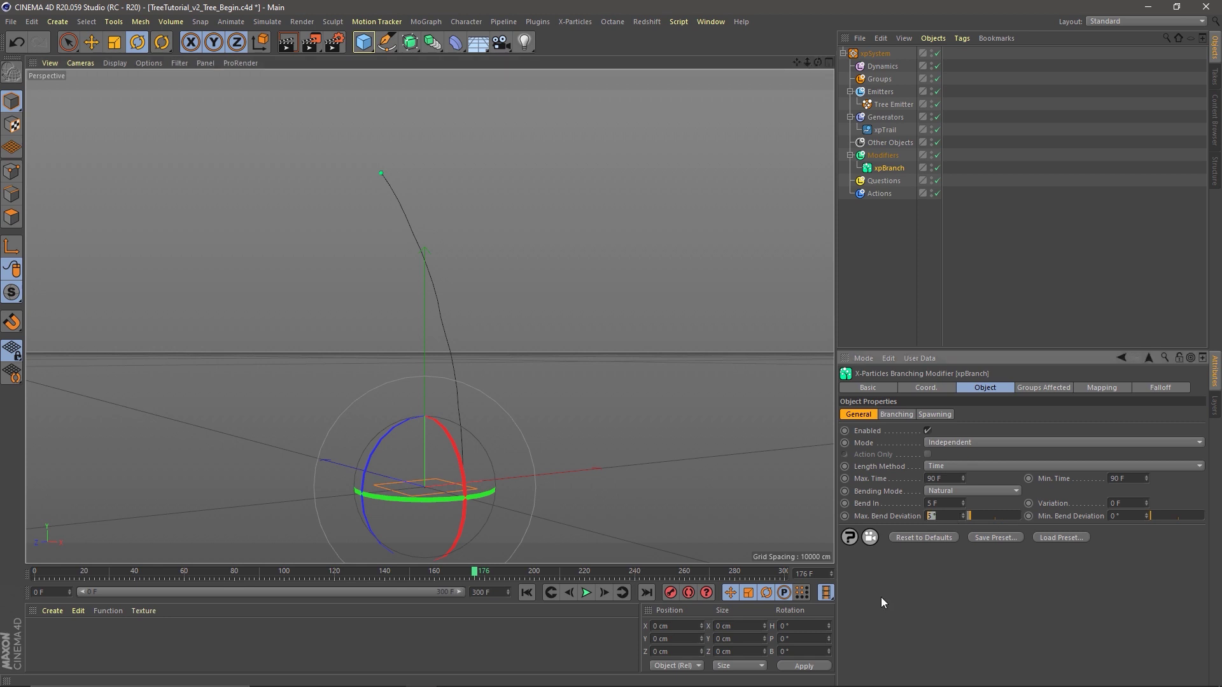
type("30")
key("Return")
left_click(1115, 517)
type("30")
key("Return")
left_click(526, 594)
left_click(583, 594)
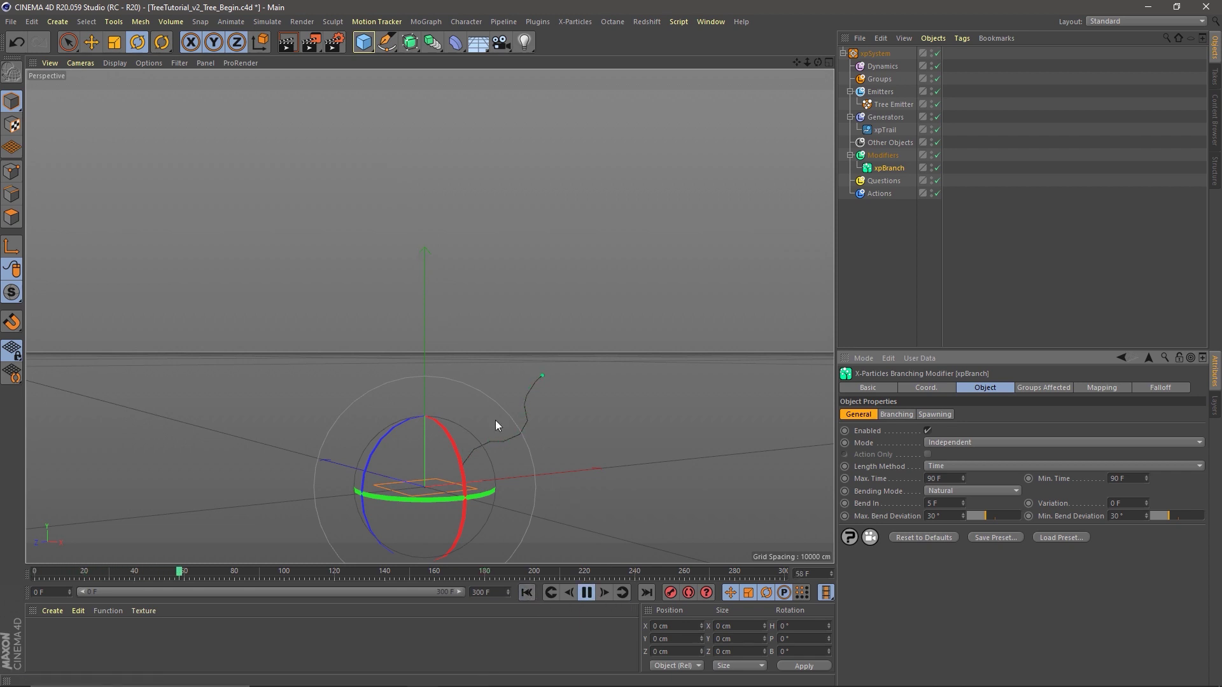
left_click_drag(522, 421, 577, 446, "alt")
left_click(586, 594)
Step: Set xpBranch's minimum bend deviation to 0° and maximum to 5°, and replay the animation from the start
left_click_drag(1126, 516, 987, 528)
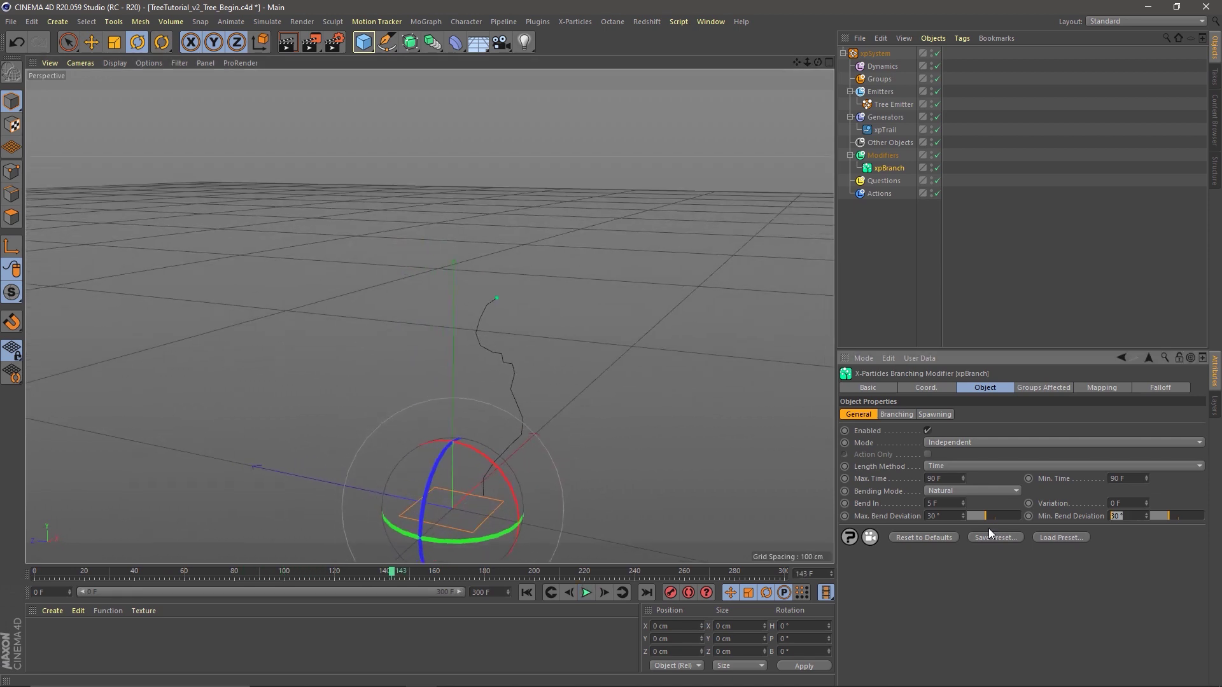
type("0")
left_click_drag(979, 516, 808, 512)
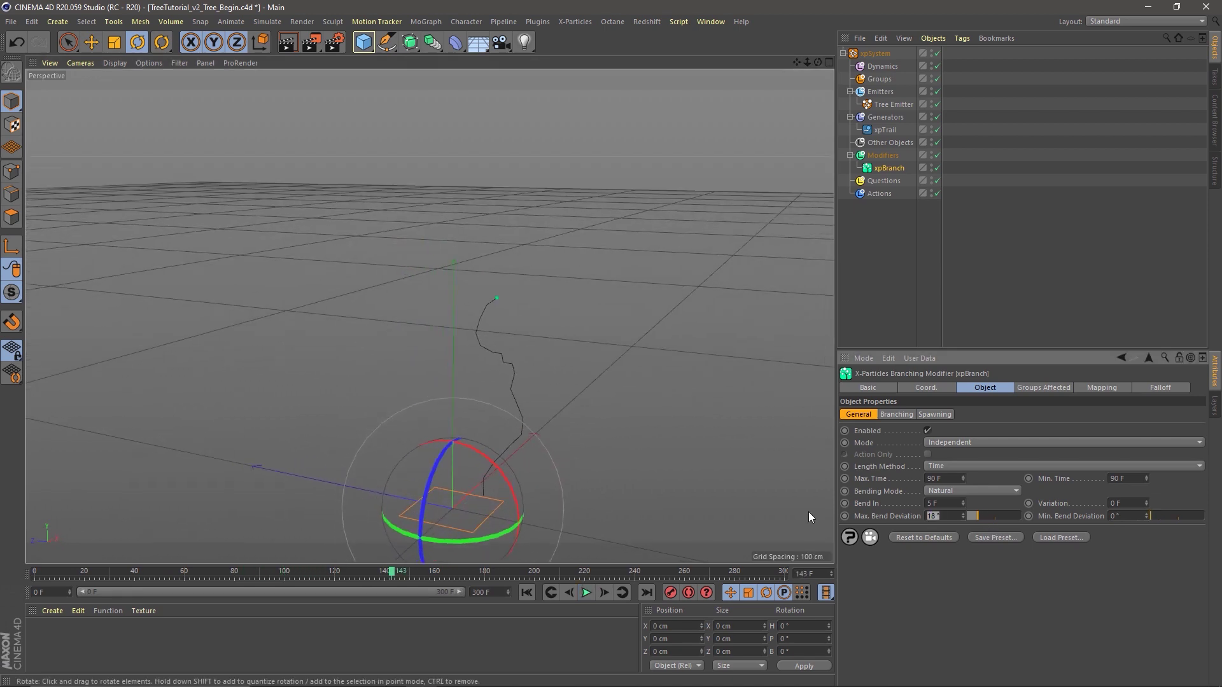
type("5")
key("Return")
key("shift+f")
left_click(587, 593)
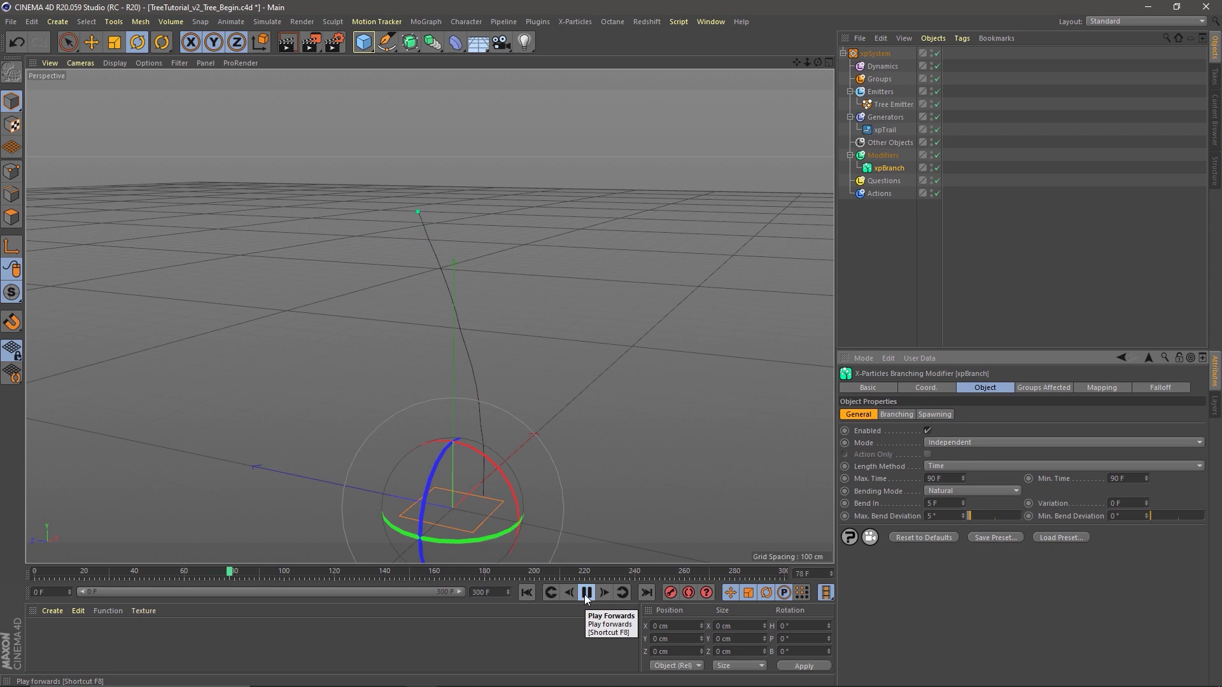
left_click(586, 594)
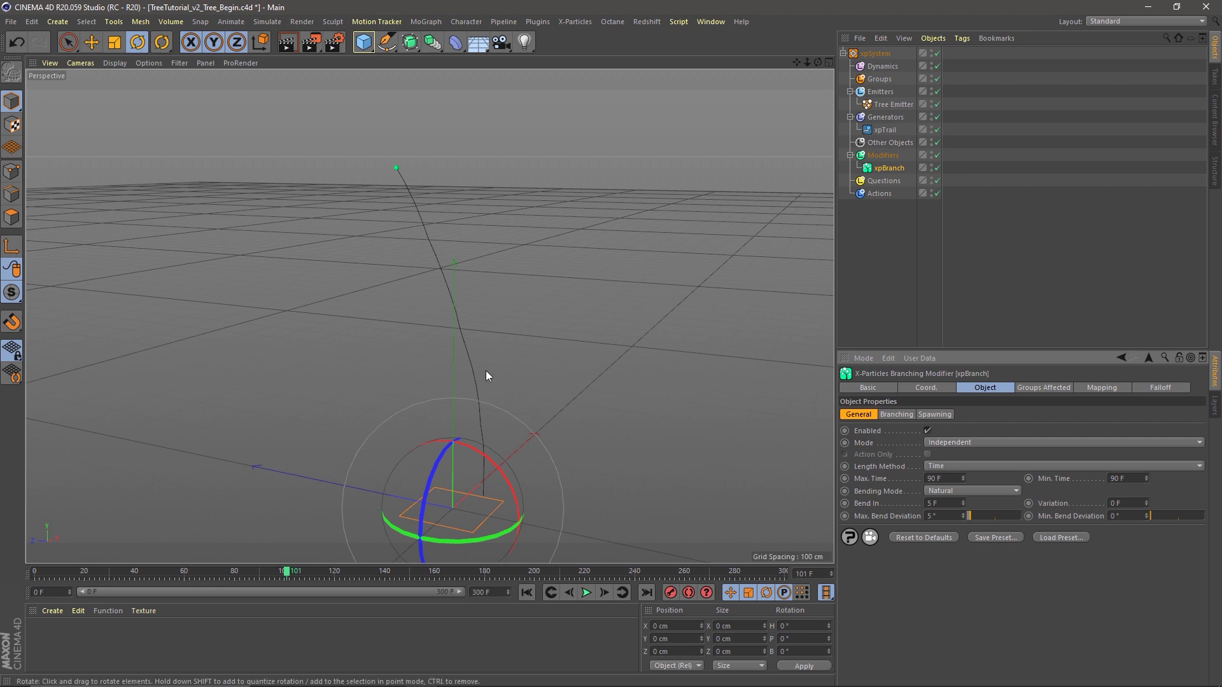
Step: Add a sub-branch object to the xpBranch modifier's branching and rename it Main Limbs
left_click(899, 414)
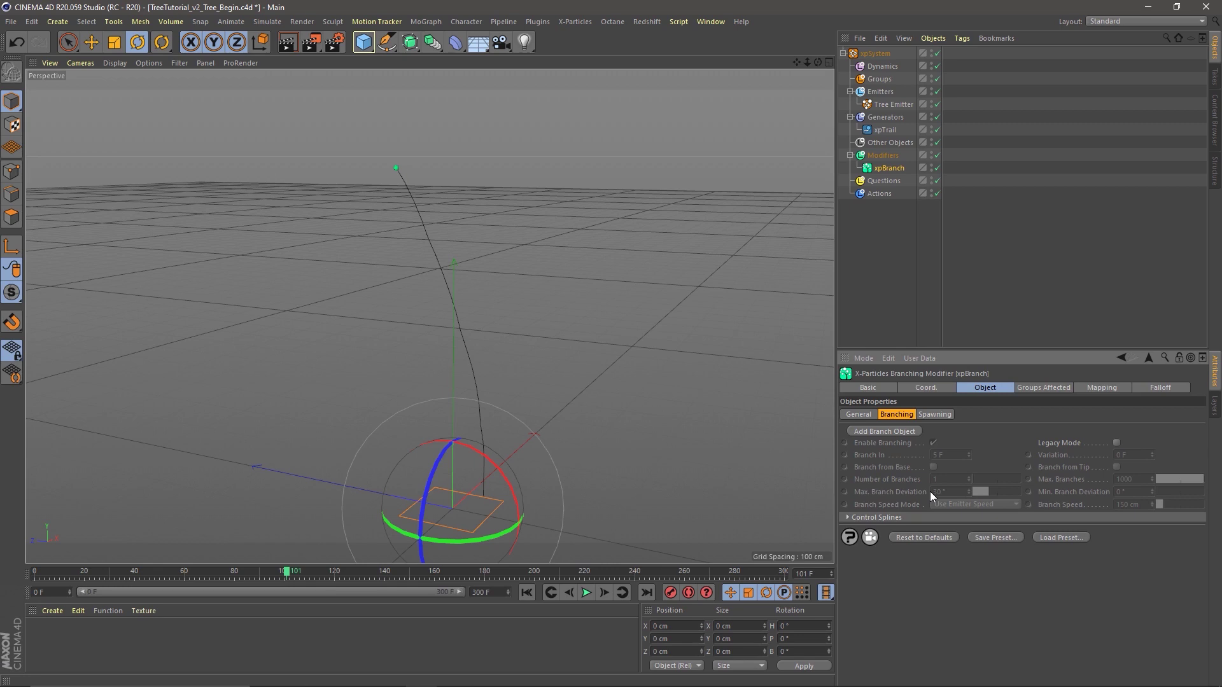
left_click(880, 431)
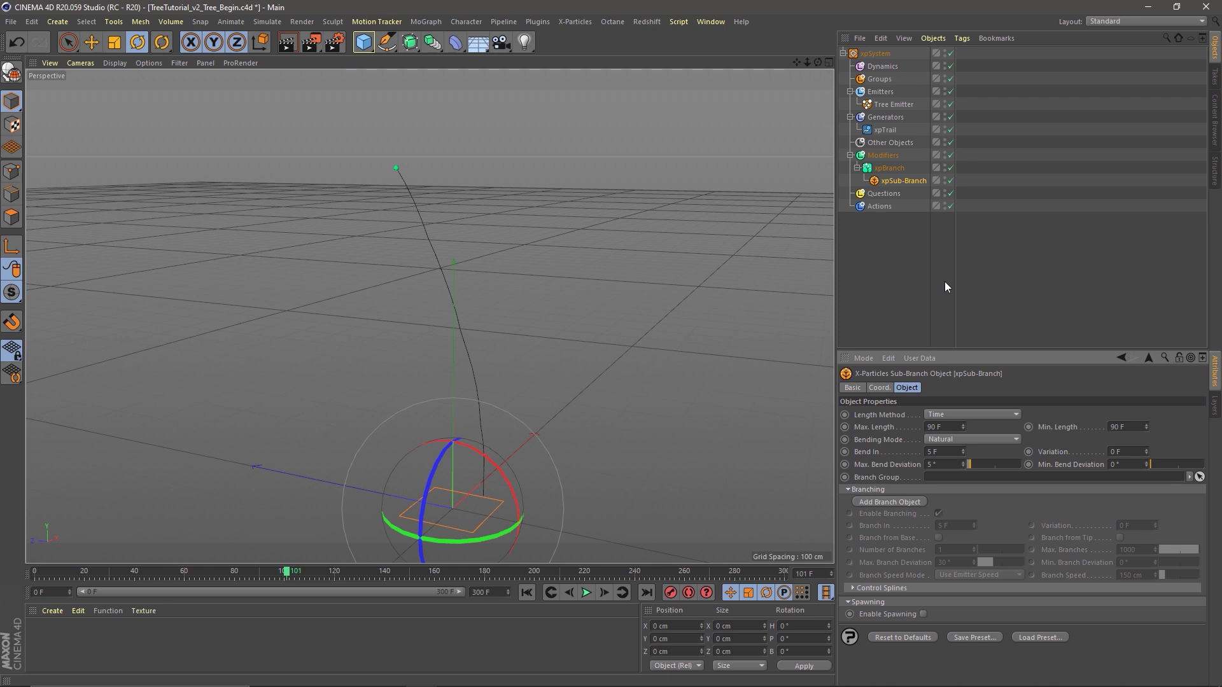
double_click(893, 181)
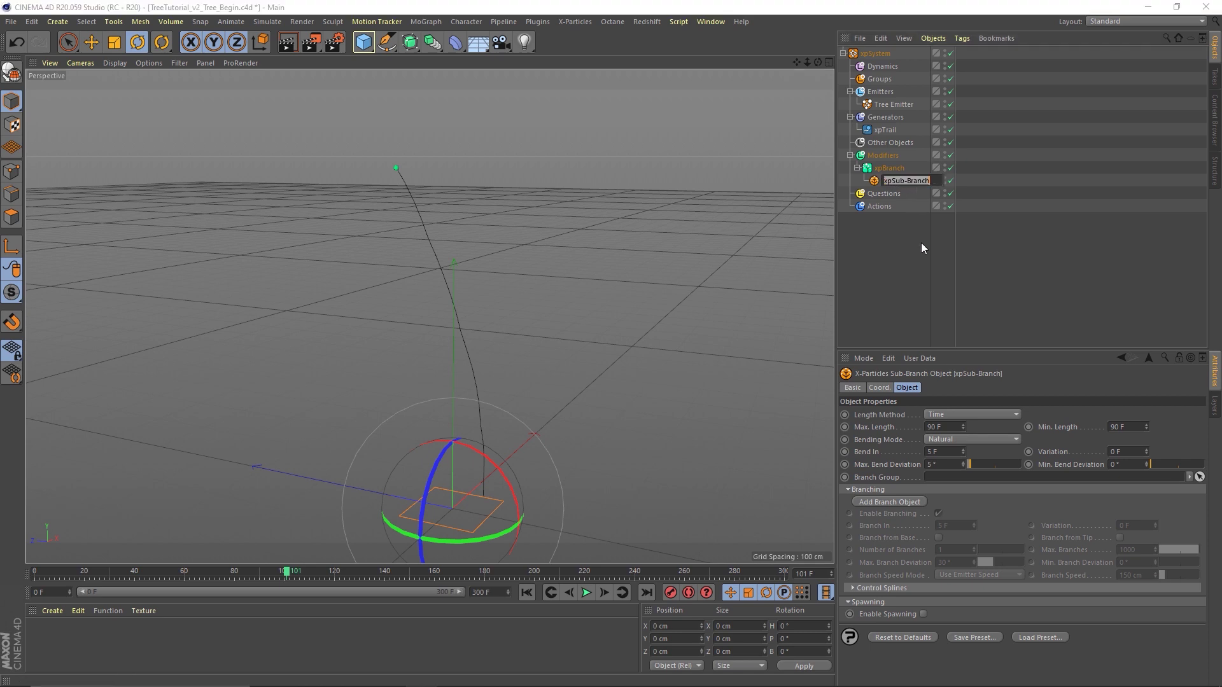
type("Main Limbs")
key("Return")
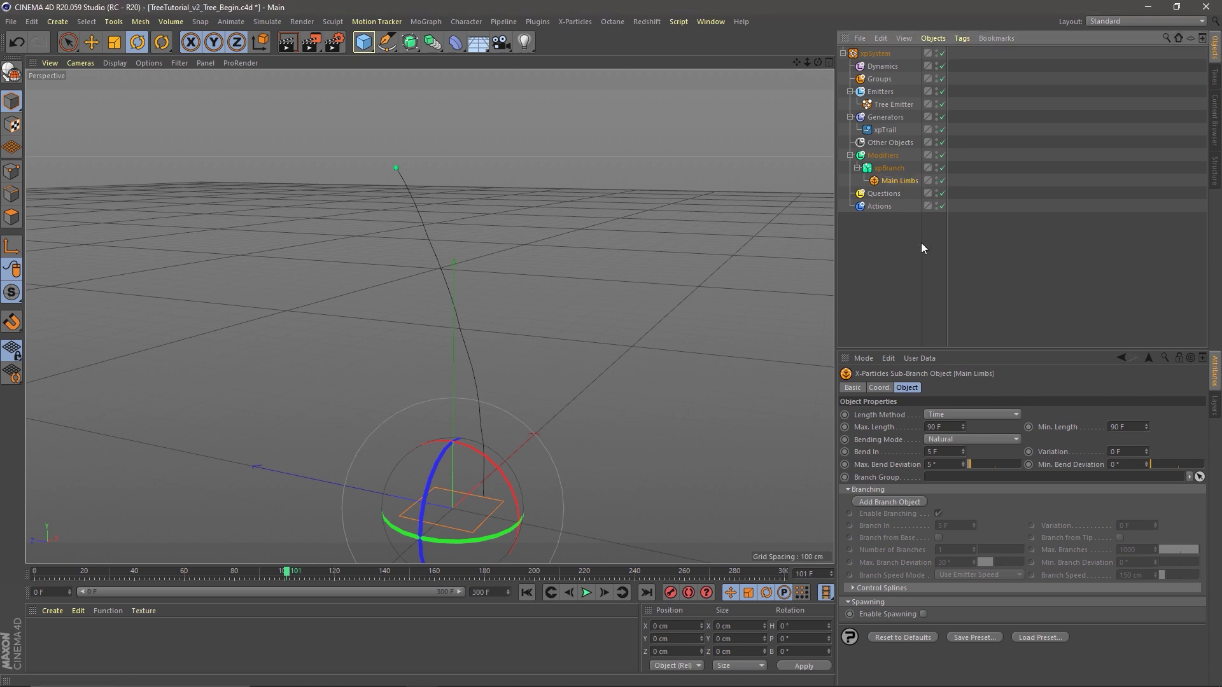
Step: Rename the xpBranch modifier as Trunk
left_click(896, 170)
double_click(892, 169)
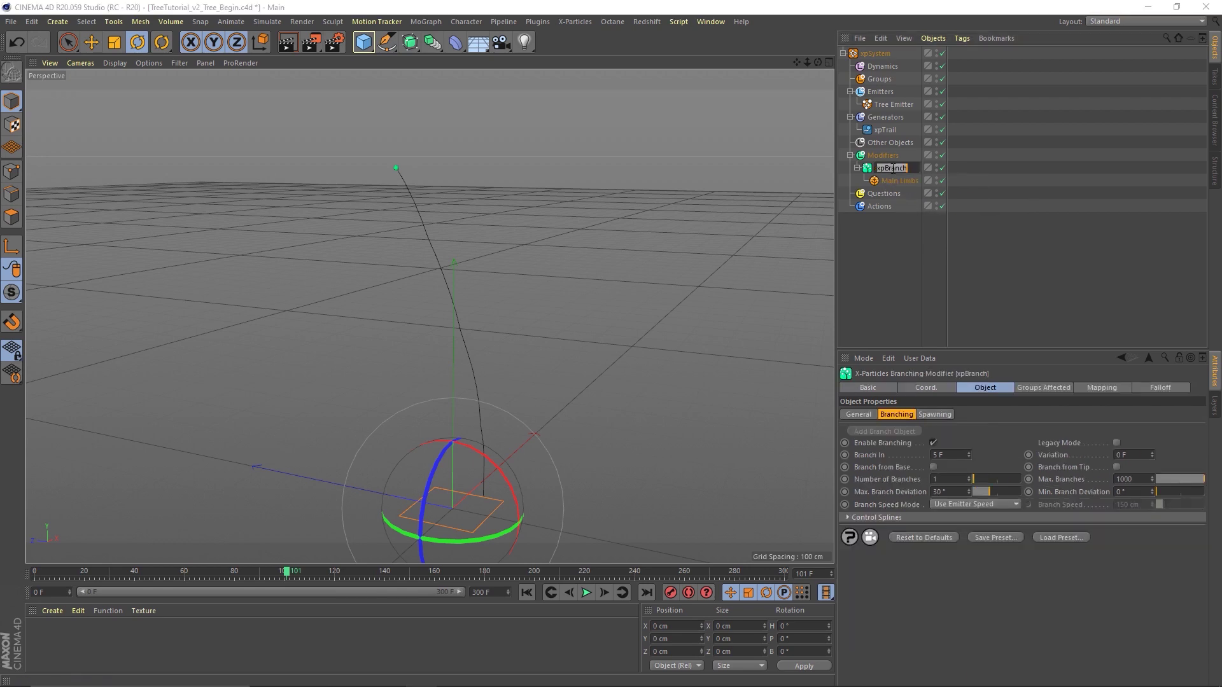
type("Trunk")
key("Return")
Step: Review the Main Limbs settings and Trunk's branching settings, and replay the animation from the start to examine the branches
left_click(888, 180)
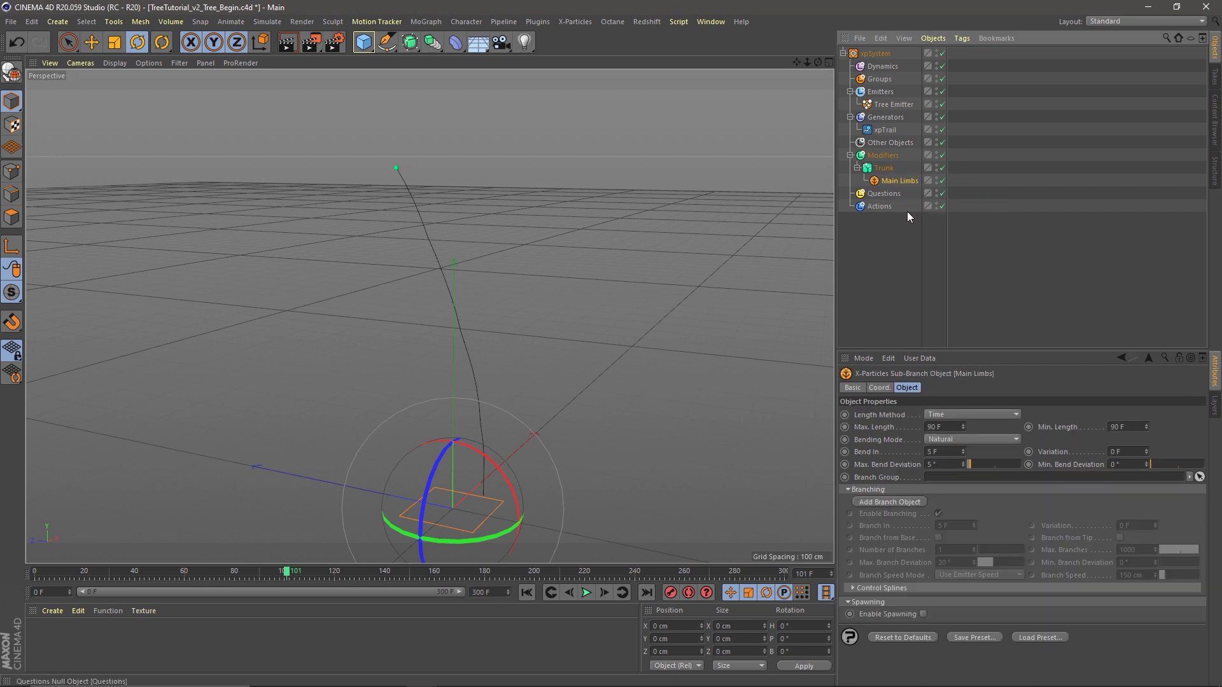
left_click(873, 169)
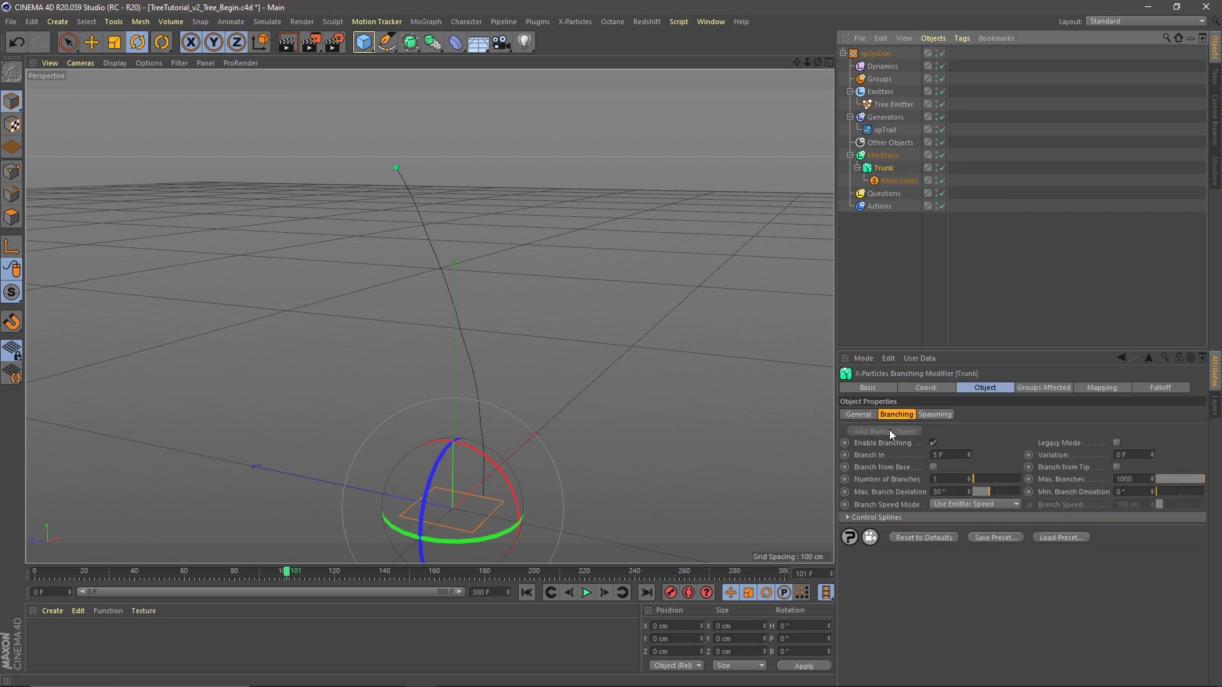
left_click(887, 182)
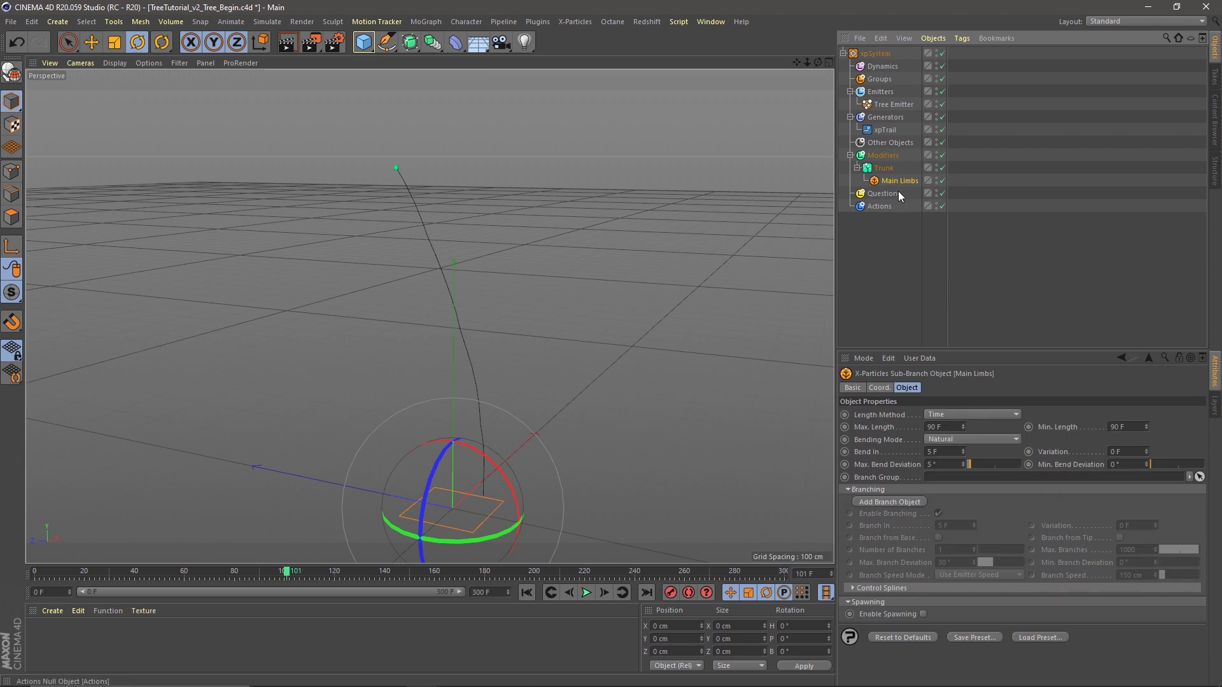
left_click(879, 170)
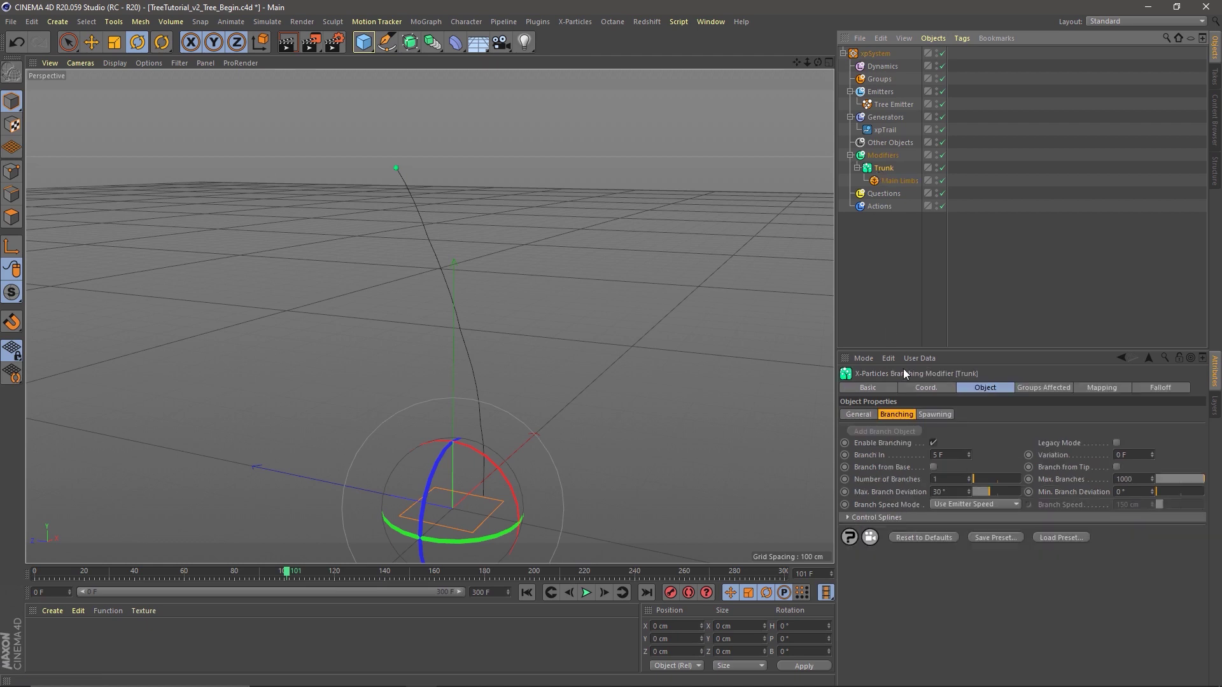
left_click(897, 415)
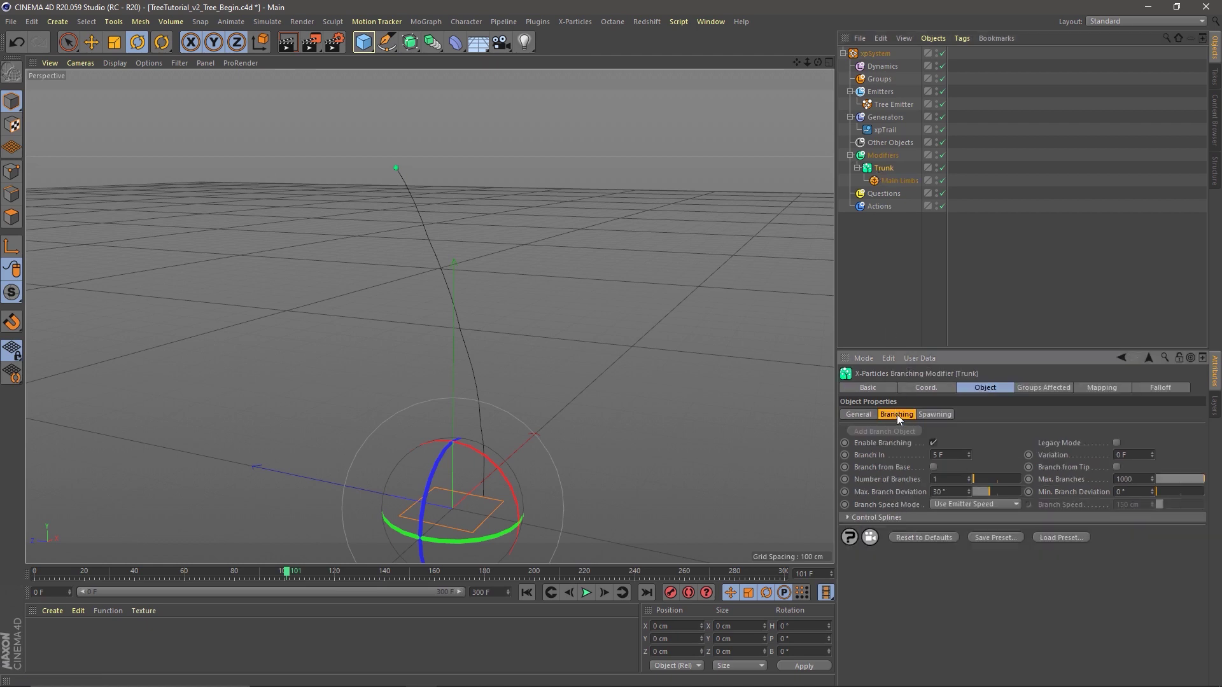
left_click(526, 594)
left_click(585, 593)
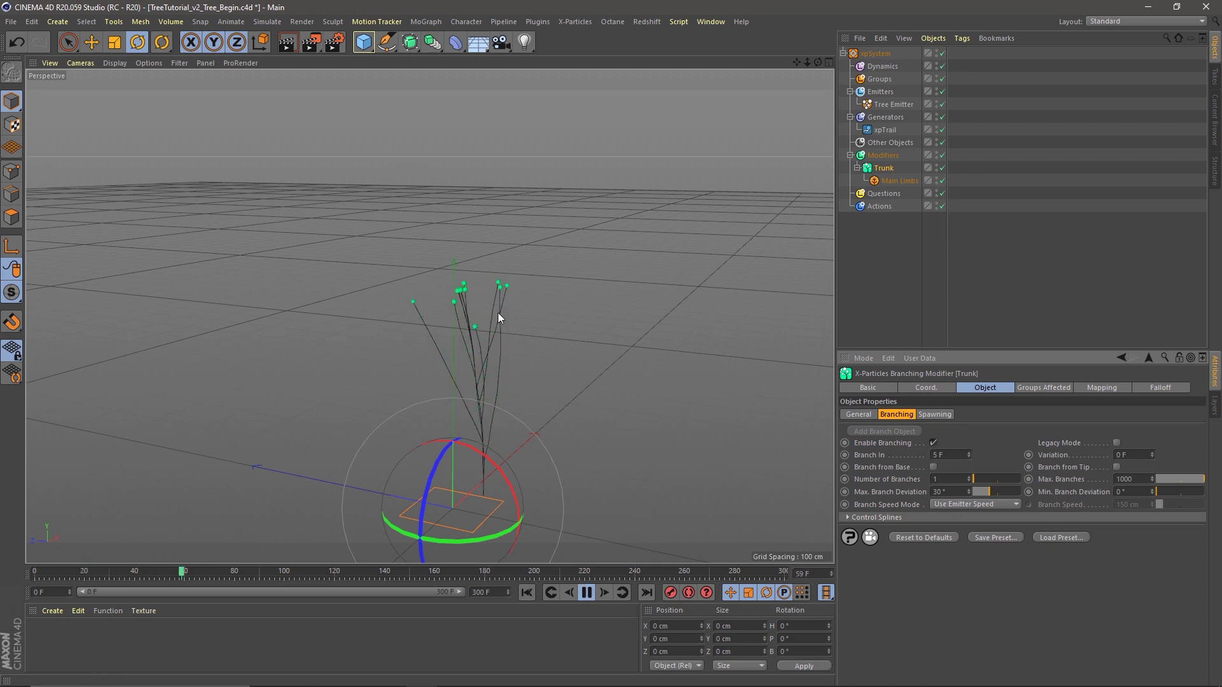
left_click(587, 593)
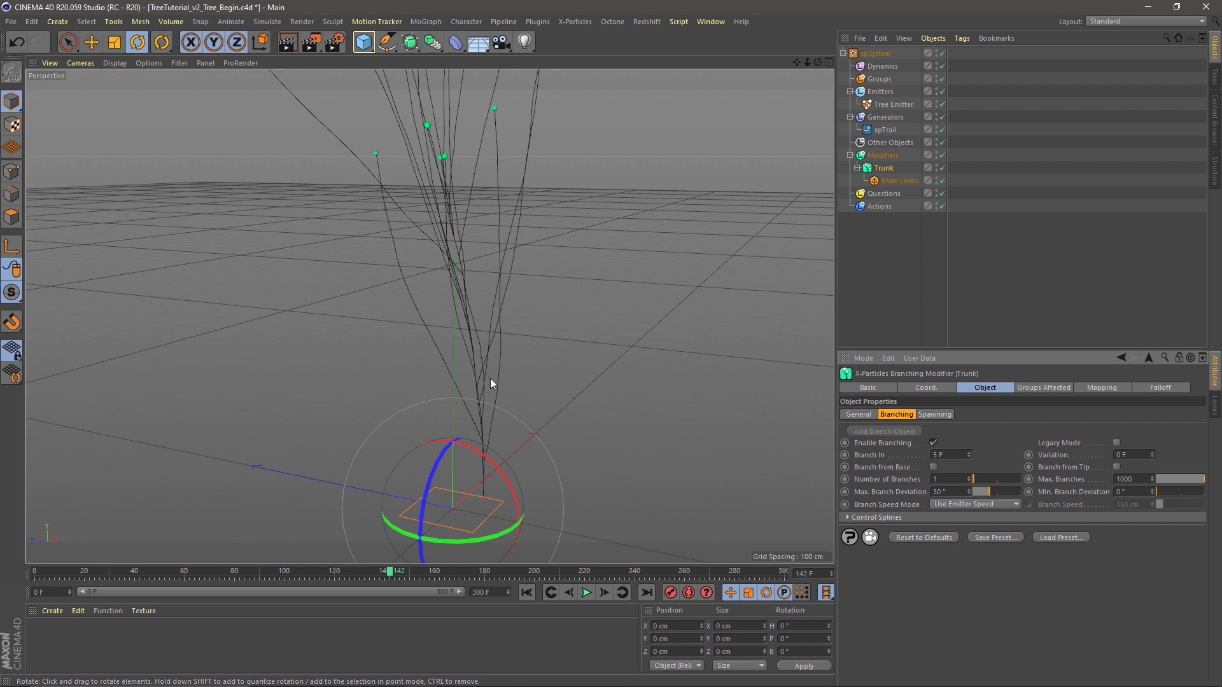
right_click_drag(471, 379, 430, 385, "alt")
left_click_drag(485, 343, 522, 335, "alt")
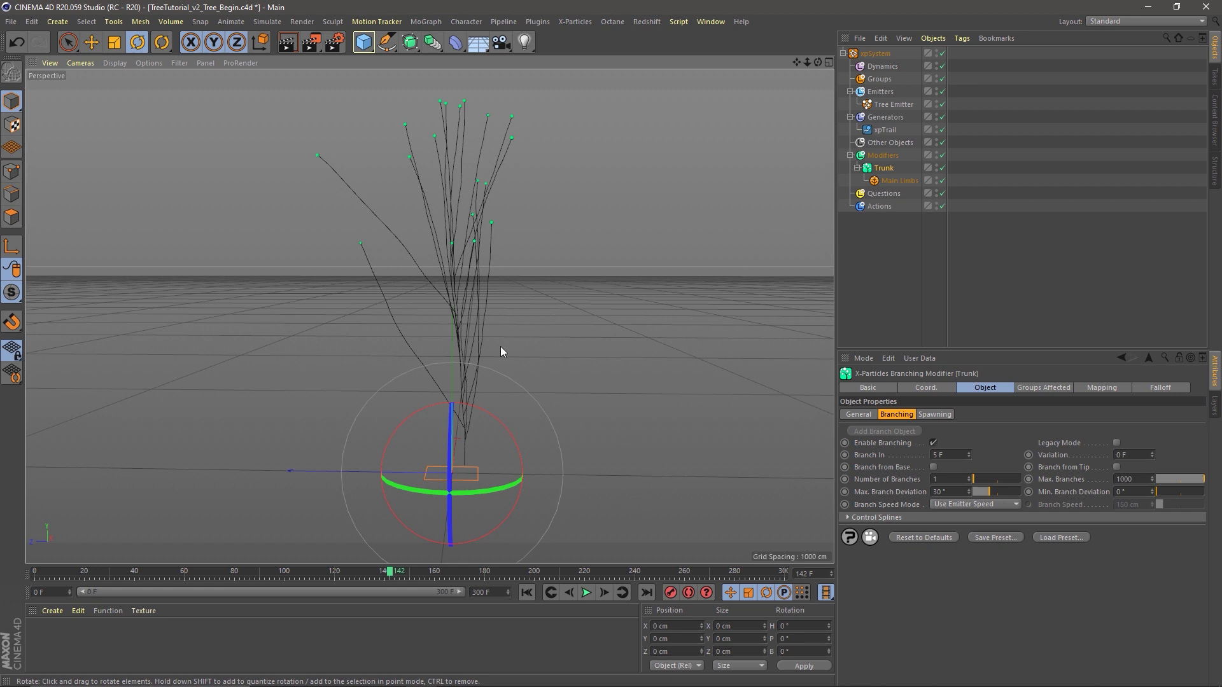
Step: Set Trunk's Branch In value to 30 F, and replay the animation from the start to inspect the branching
left_click(948, 455)
type("30")
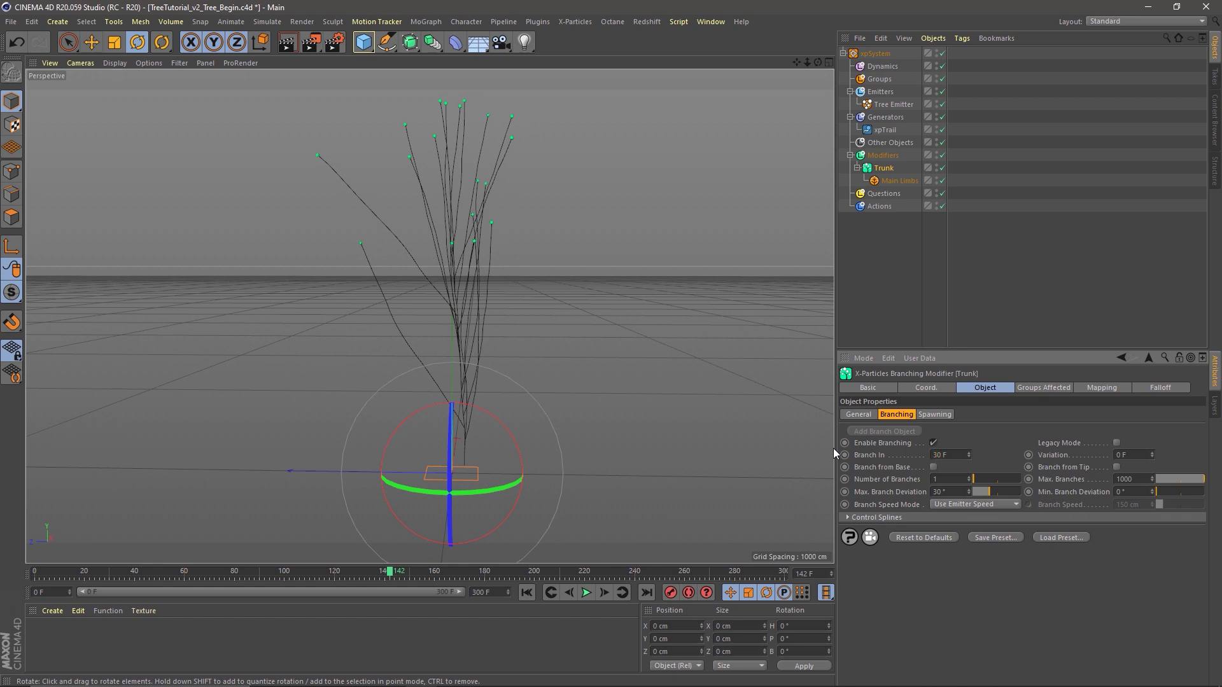
left_click(528, 592)
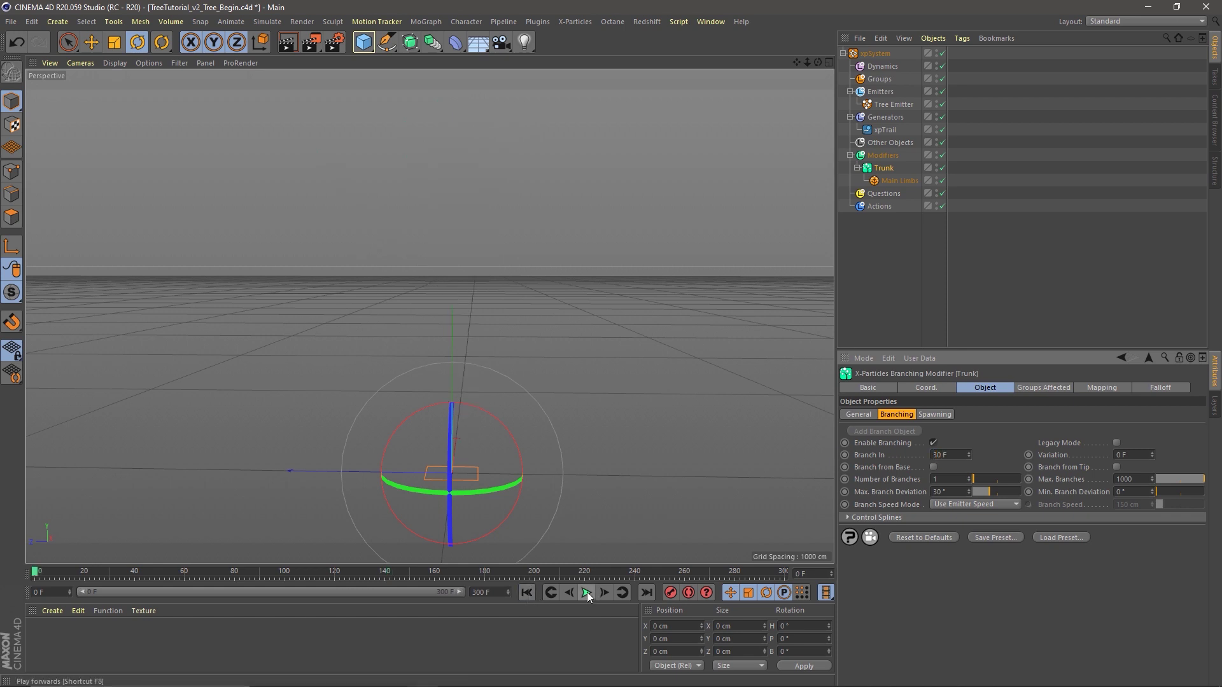
left_click(587, 592)
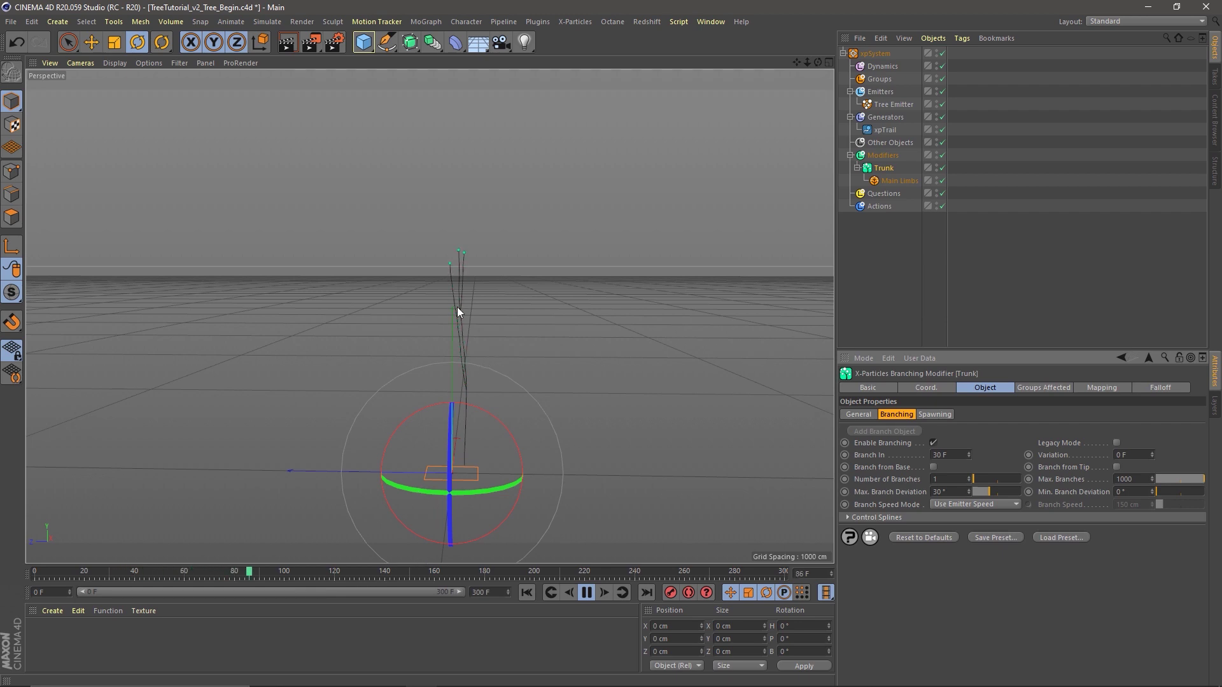
left_click(592, 593)
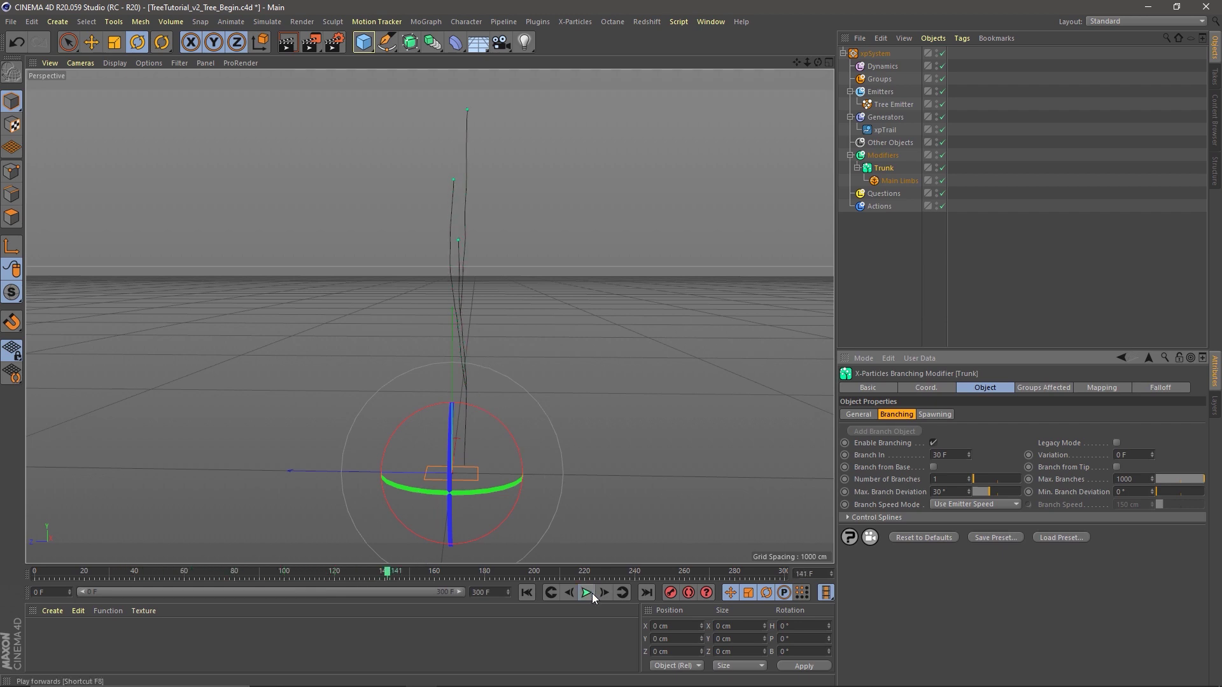
left_click_drag(543, 518, 553, 498, "alt")
left_click_drag(503, 475, 541, 475, "alt")
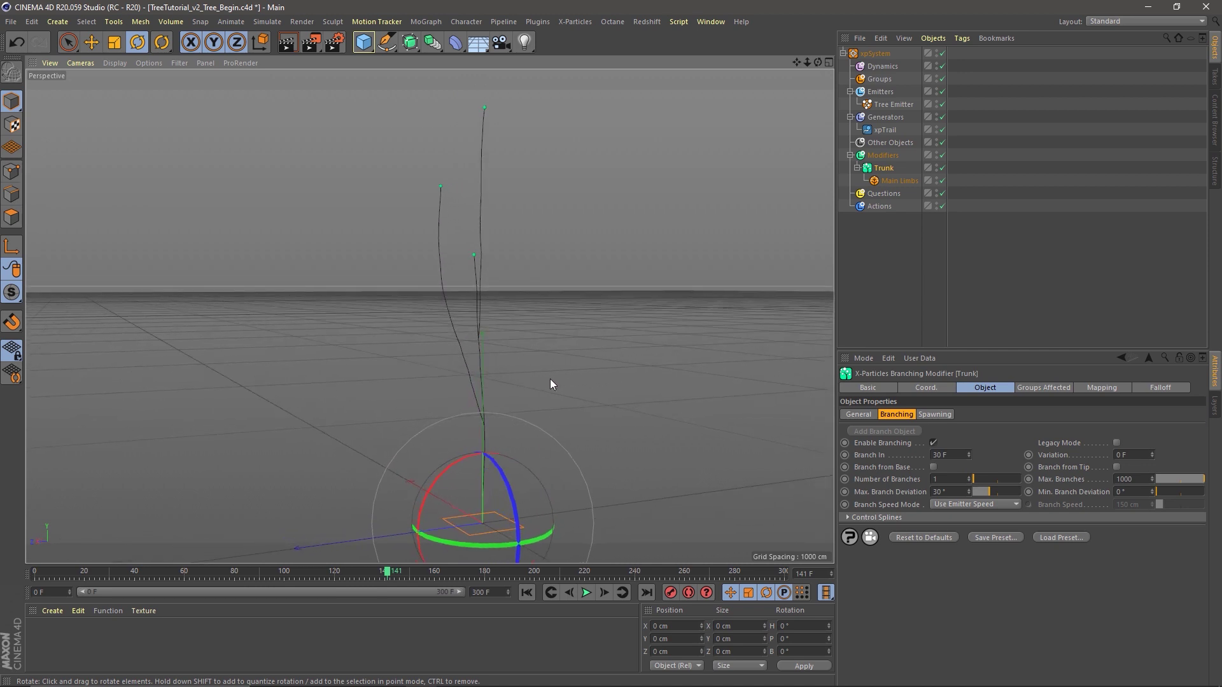
mouse_move(491, 422)
left_mouse_down("alt")
mouse_move(445, 425)
mouse_move(480, 437)
left_mouse_up("alt")
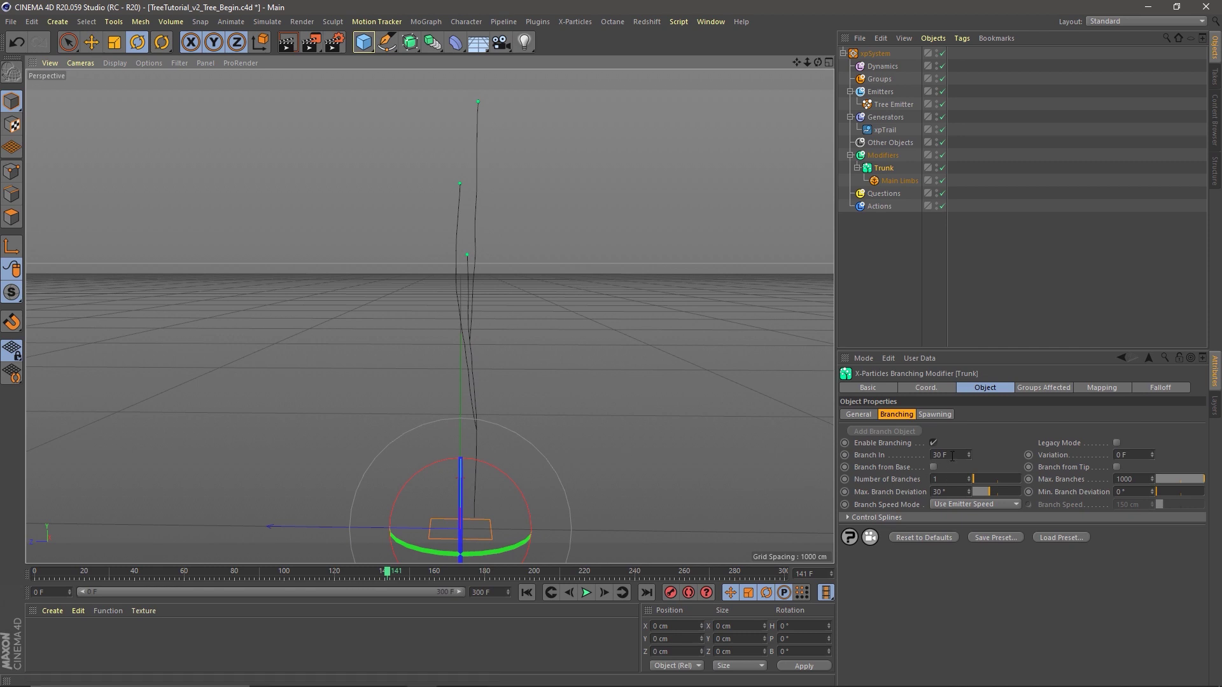
Step: Set Trunk's Branch In value to 40 F, and replay the animation from the start to inspect the branches
left_click_drag(951, 455, 811, 436)
type("40")
key("Return")
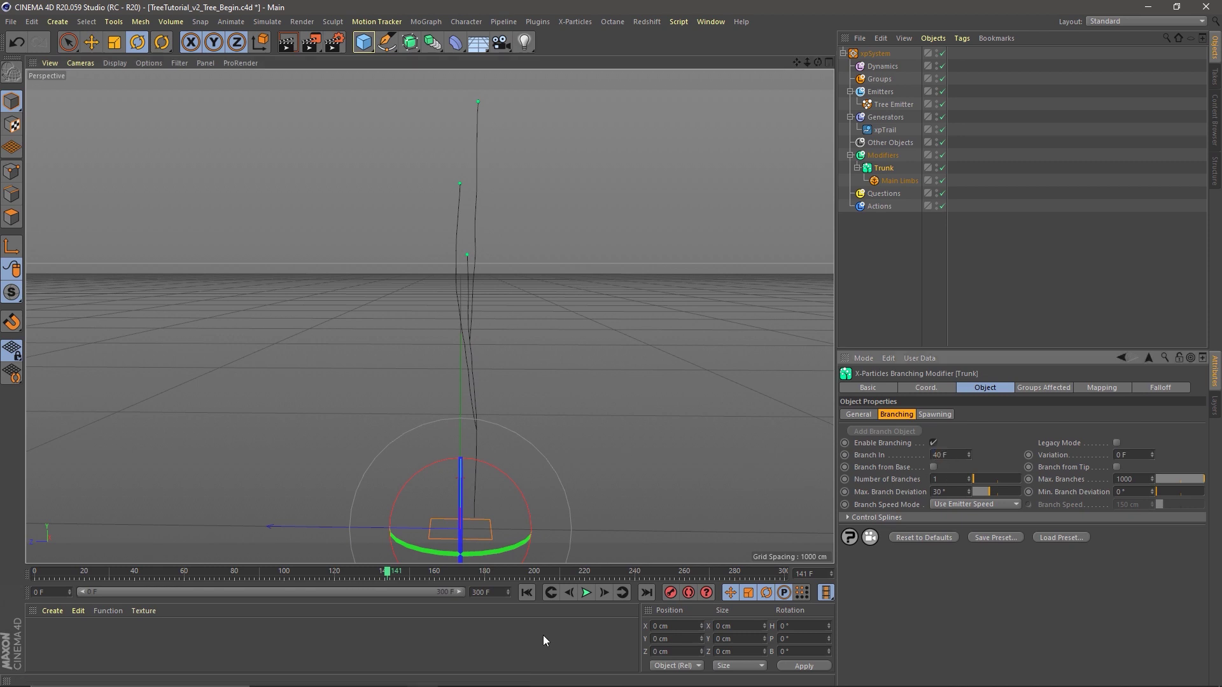
left_click(527, 593)
left_click(585, 594)
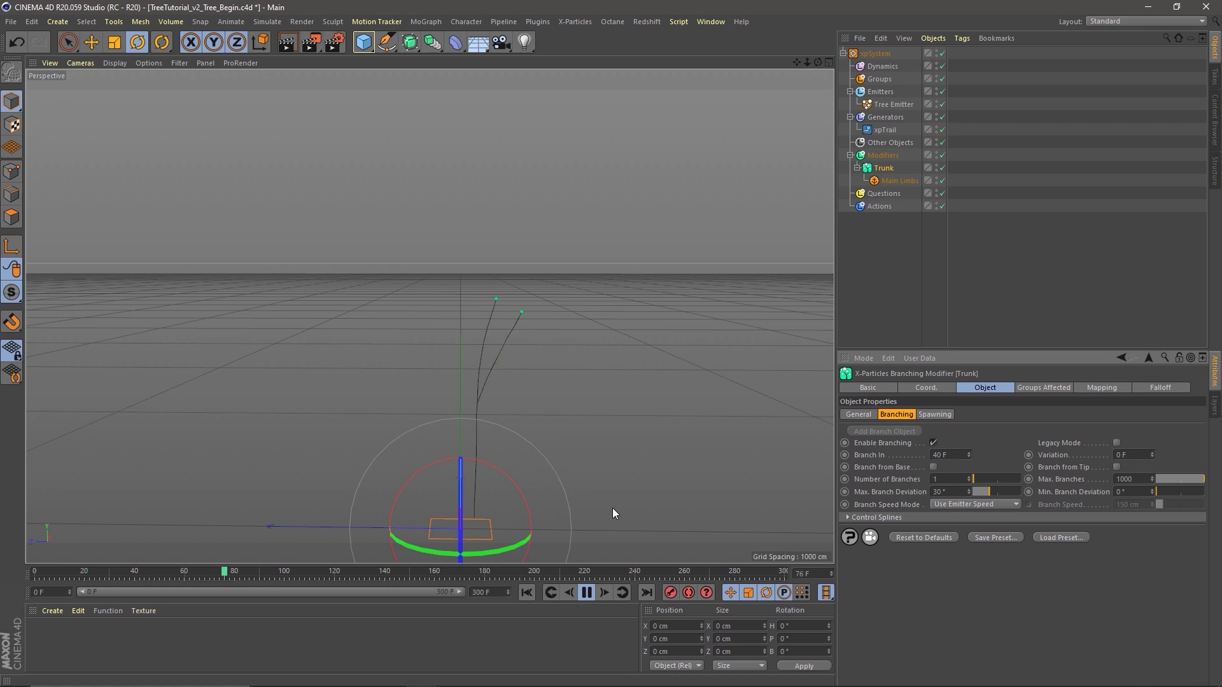
left_click(585, 593)
right_click_drag(548, 391, 527, 401, "alt")
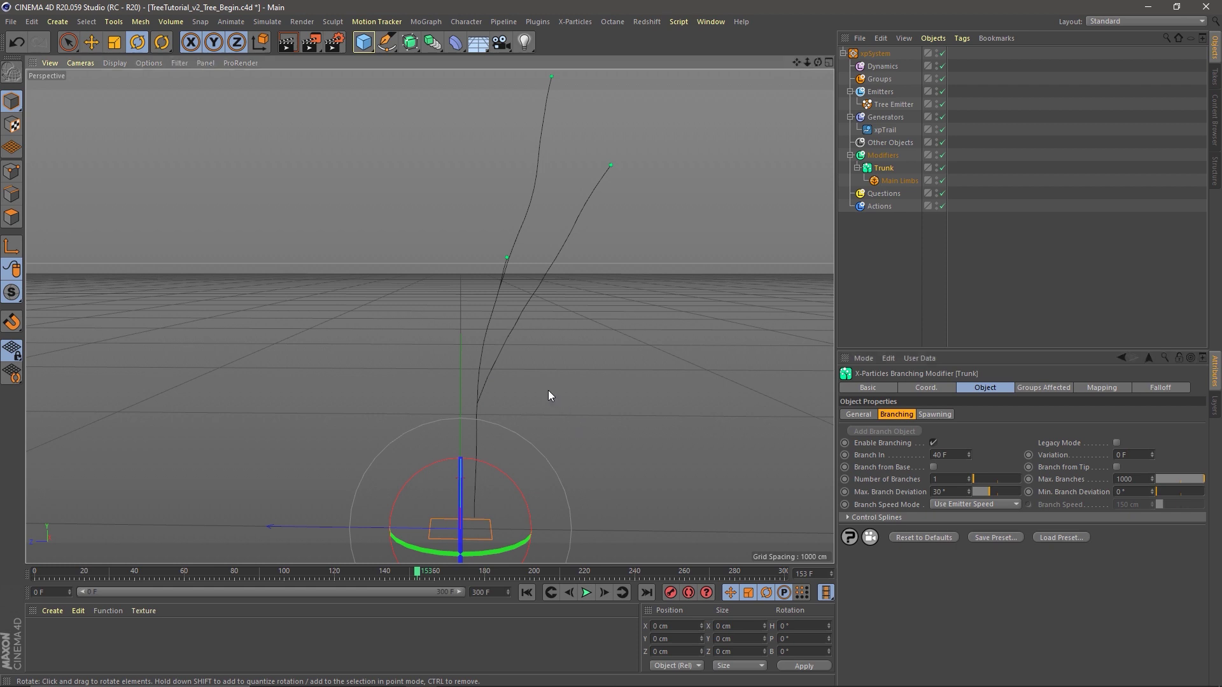
mouse_move(506, 320)
left_mouse_down("alt")
mouse_move(533, 327)
mouse_move(509, 323)
left_mouse_up("alt")
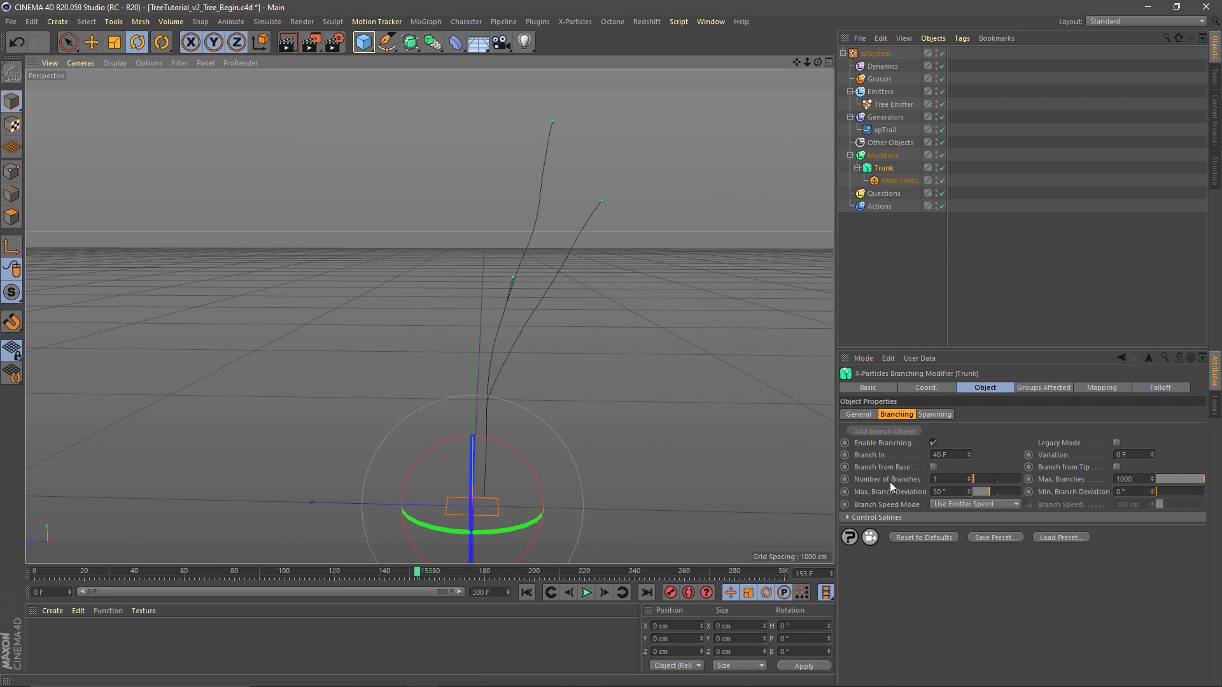
Step: Set Trunk's Number of Branches to 3 and replay the animation from the start to inspect the branching
left_click(943, 480)
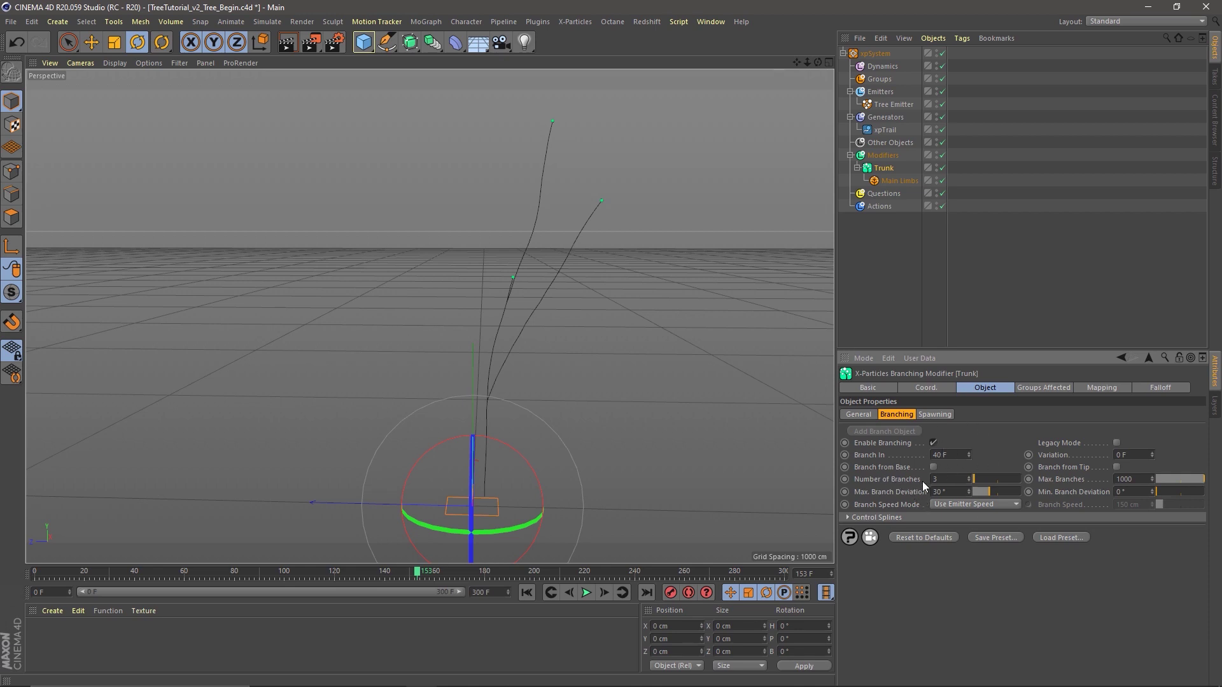
left_click(525, 592)
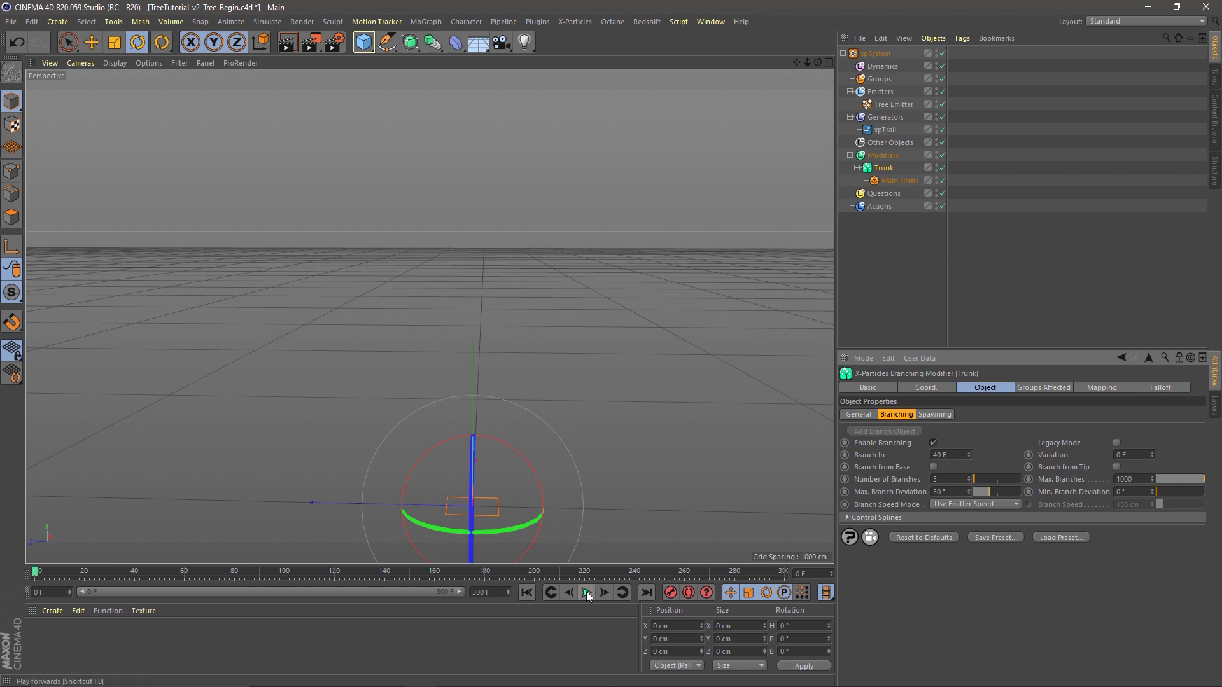
left_click(586, 592)
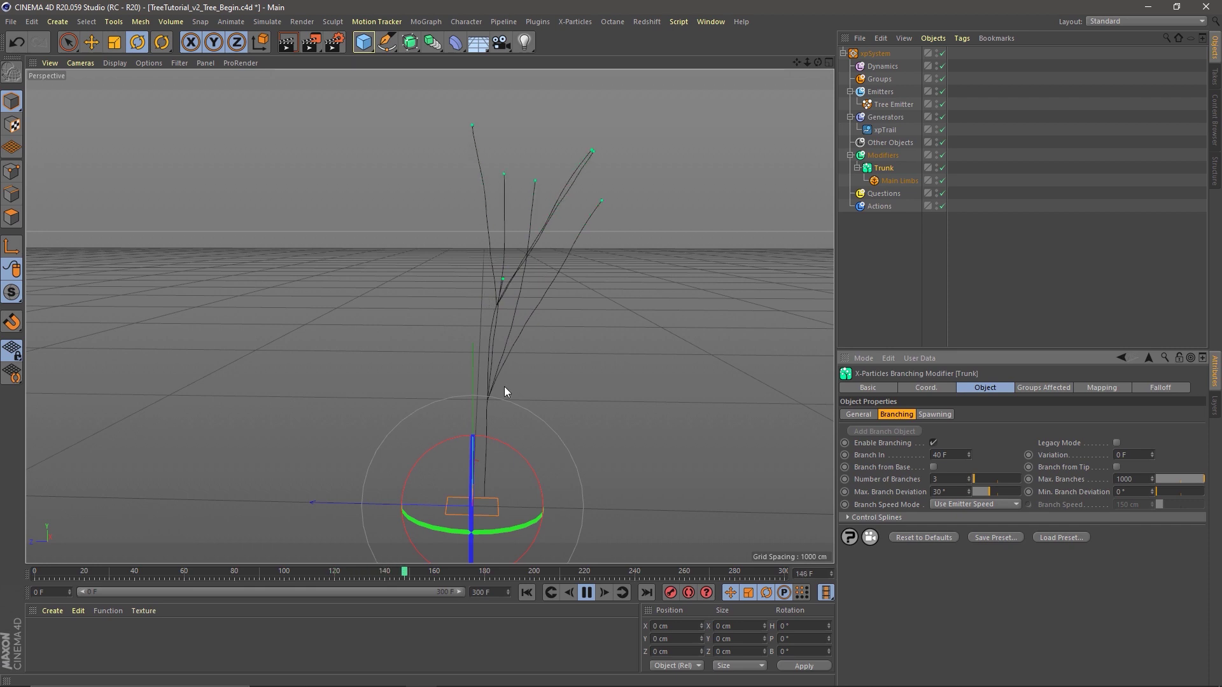
left_click(586, 592)
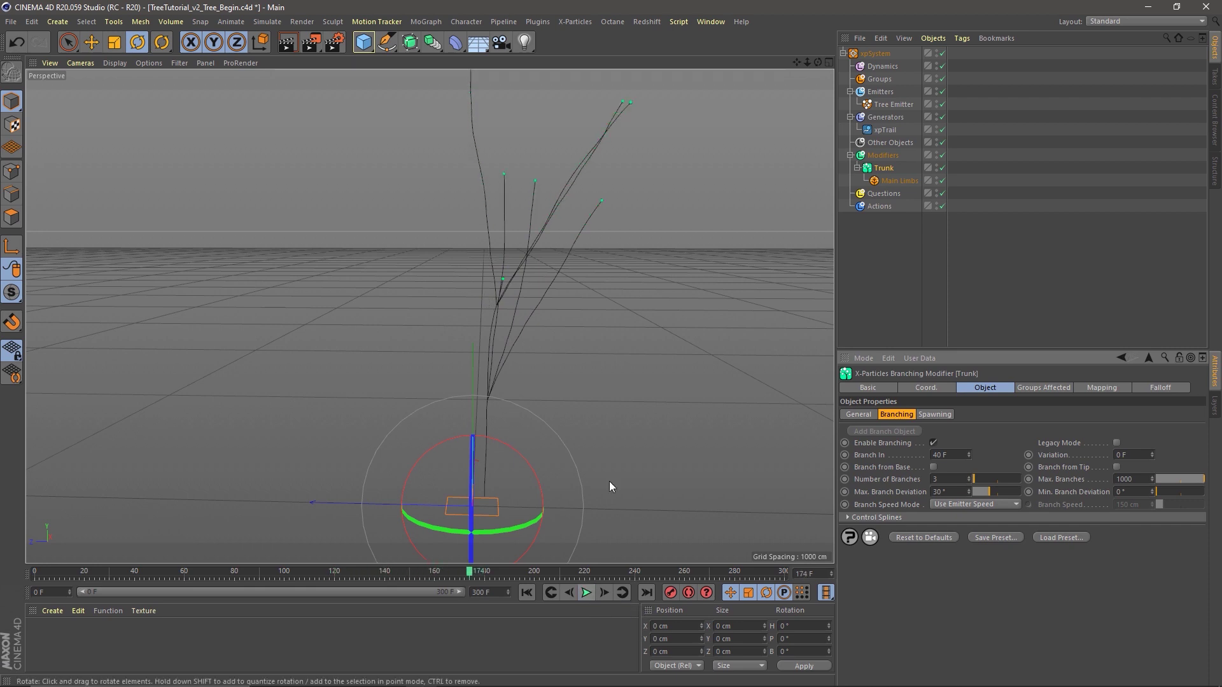
Step: Examine the branch splits in the viewport from several angles and compare Trunk's general and branching settings
left_click(863, 414)
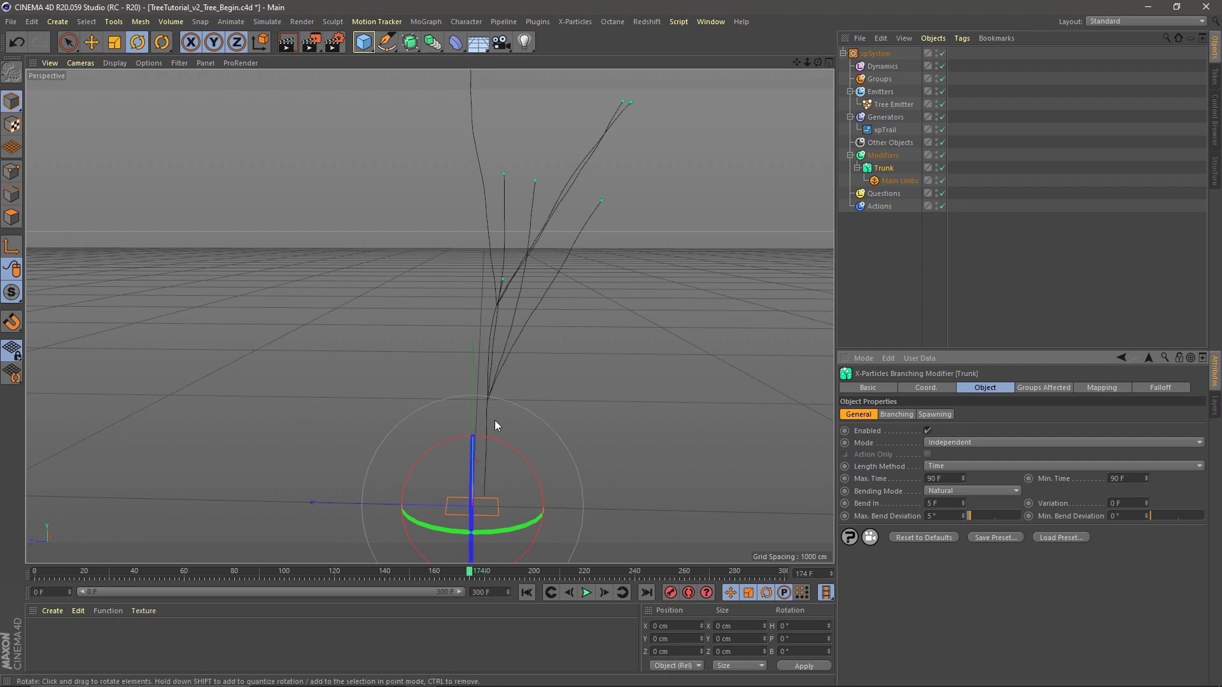
left_click(909, 415)
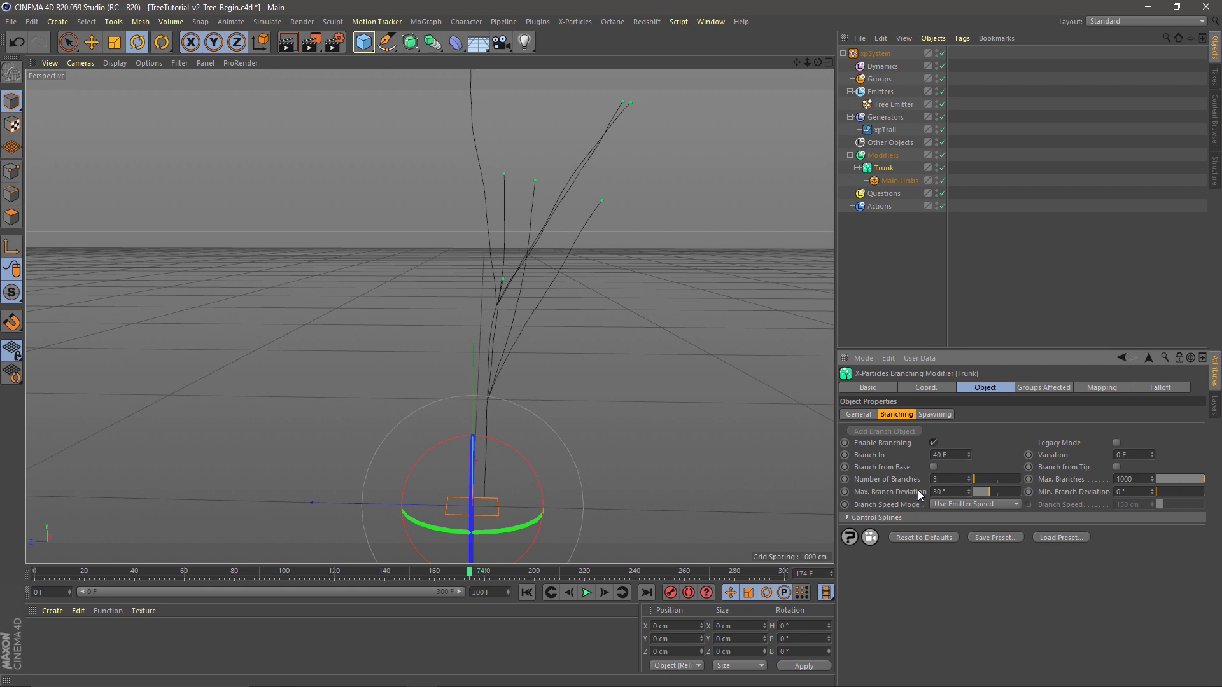
left_click_drag(483, 379, 723, 402, "alt")
right_click_drag(495, 343, 599, 348, "alt")
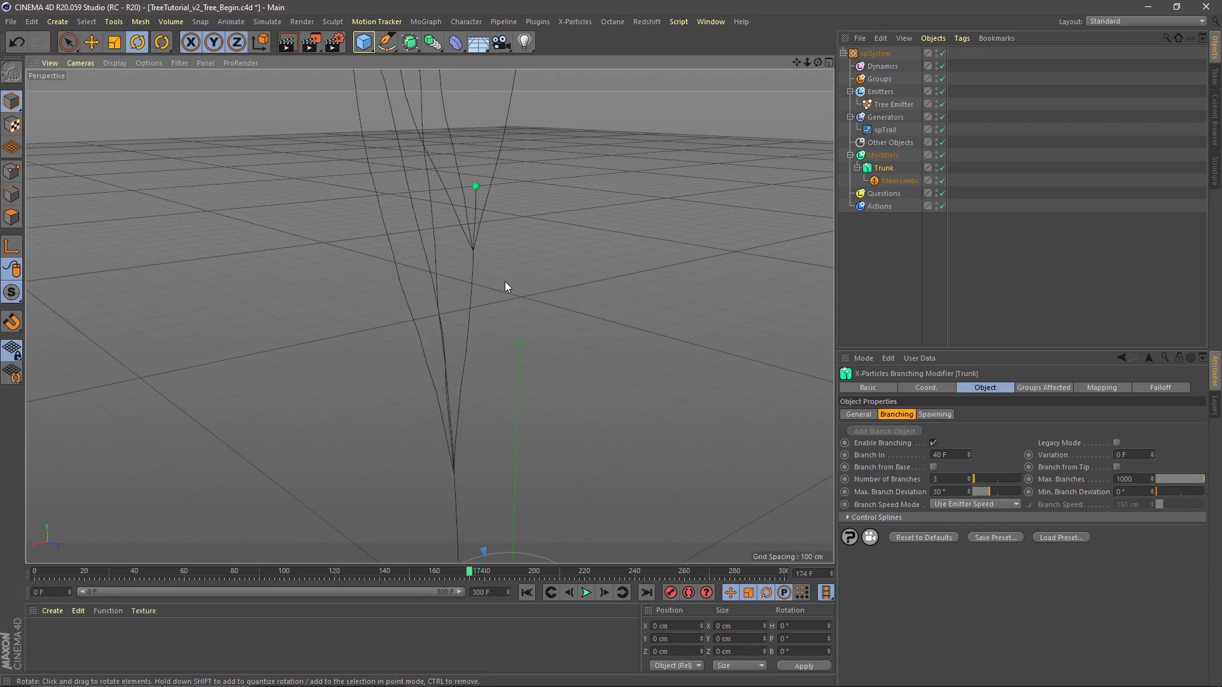
right_click_drag(469, 248, 394, 289, "alt")
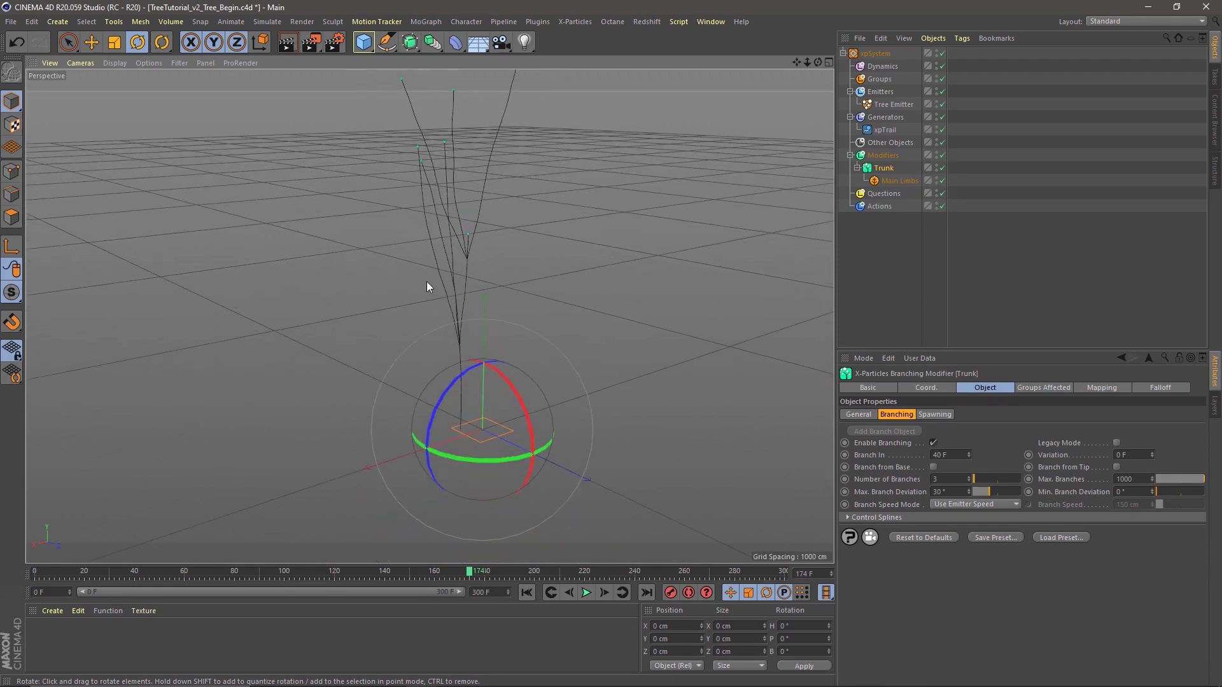
left_click_drag(444, 245, 1045, 461, "alt")
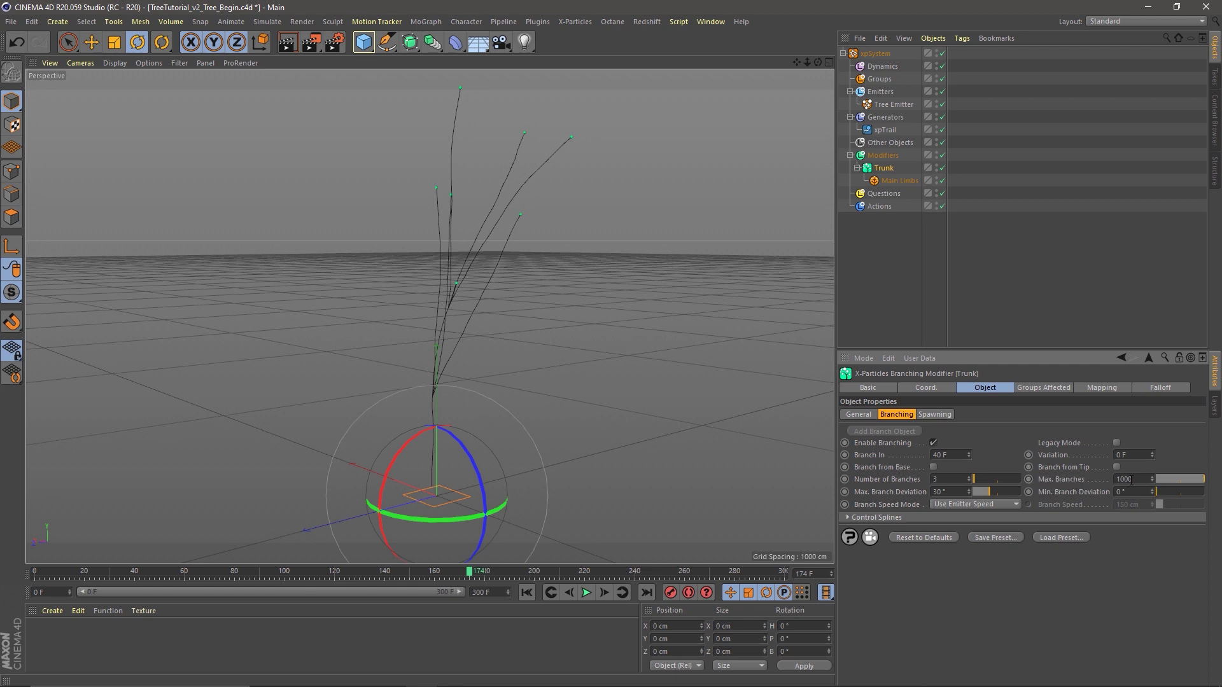
left_click(858, 414)
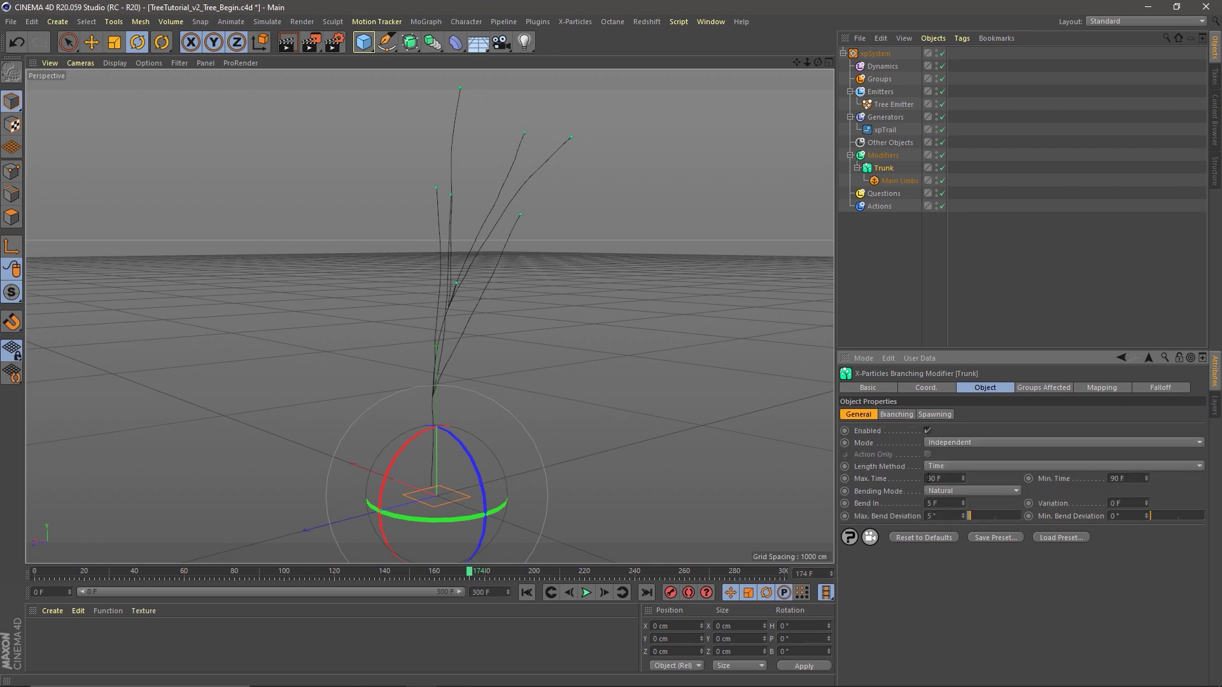
left_click(897, 415)
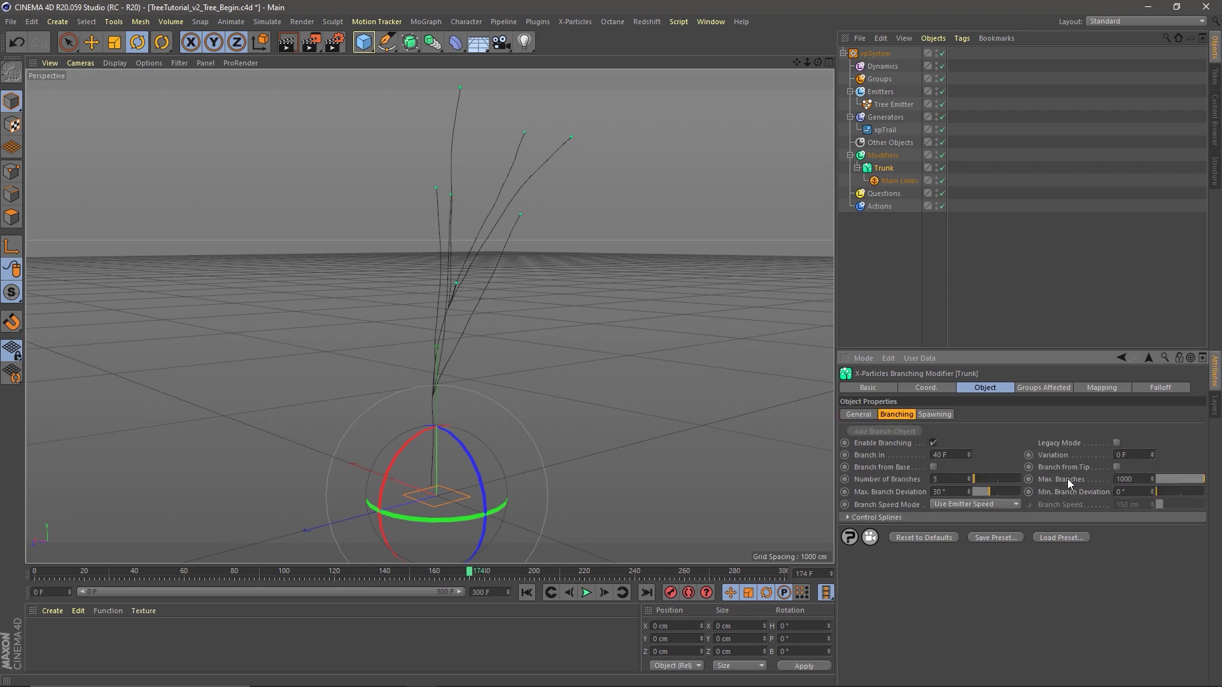
Step: Set Trunk's Branch In to 2 F and Number of Branches to 1, and replay the animation from the start
left_click(952, 456)
type("2")
left_click(950, 480)
type("1")
left_click(527, 592)
left_click(585, 592)
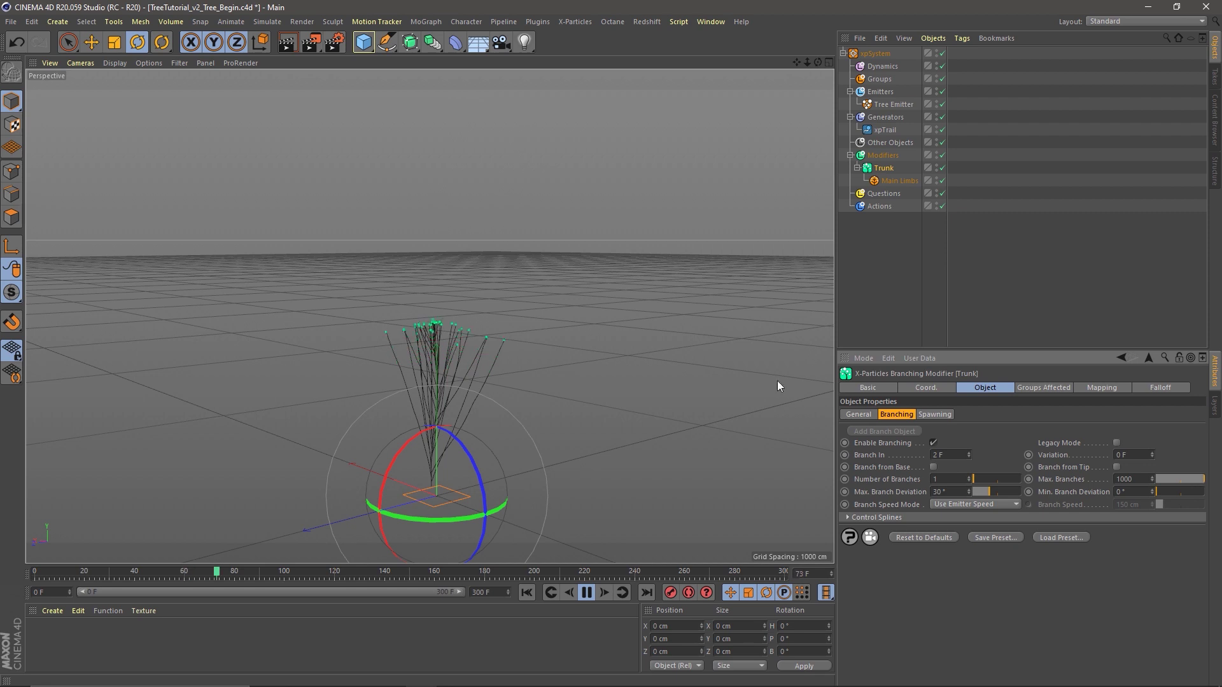
left_click(863, 415)
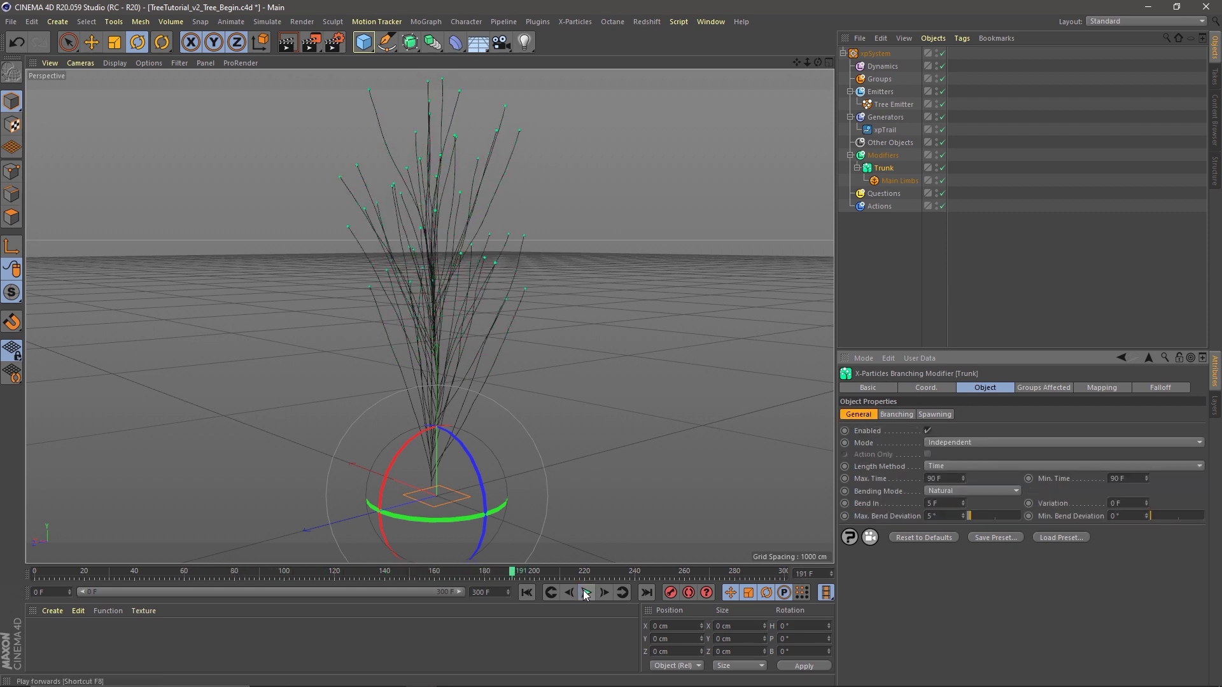
left_click(585, 592)
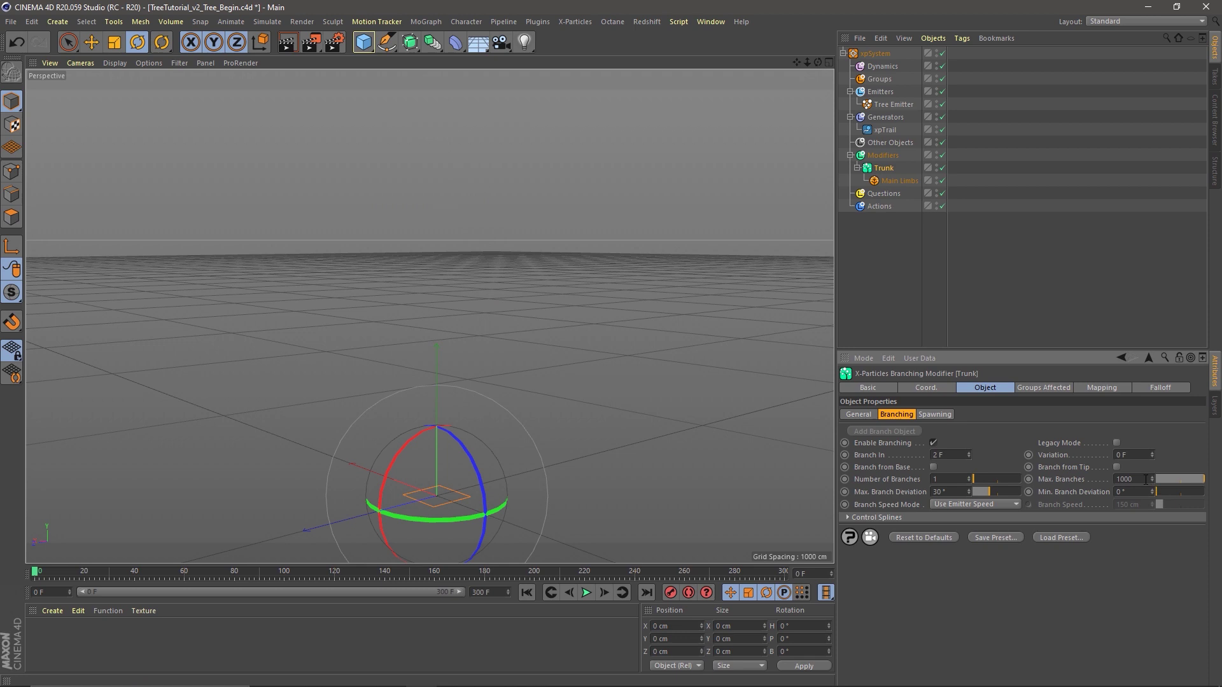
Step: Set Trunk's Max. Branches to 1 and play the animation from the start to inspect the limit's effect
left_click(1145, 480)
type("1")
key("Return")
left_click(586, 592)
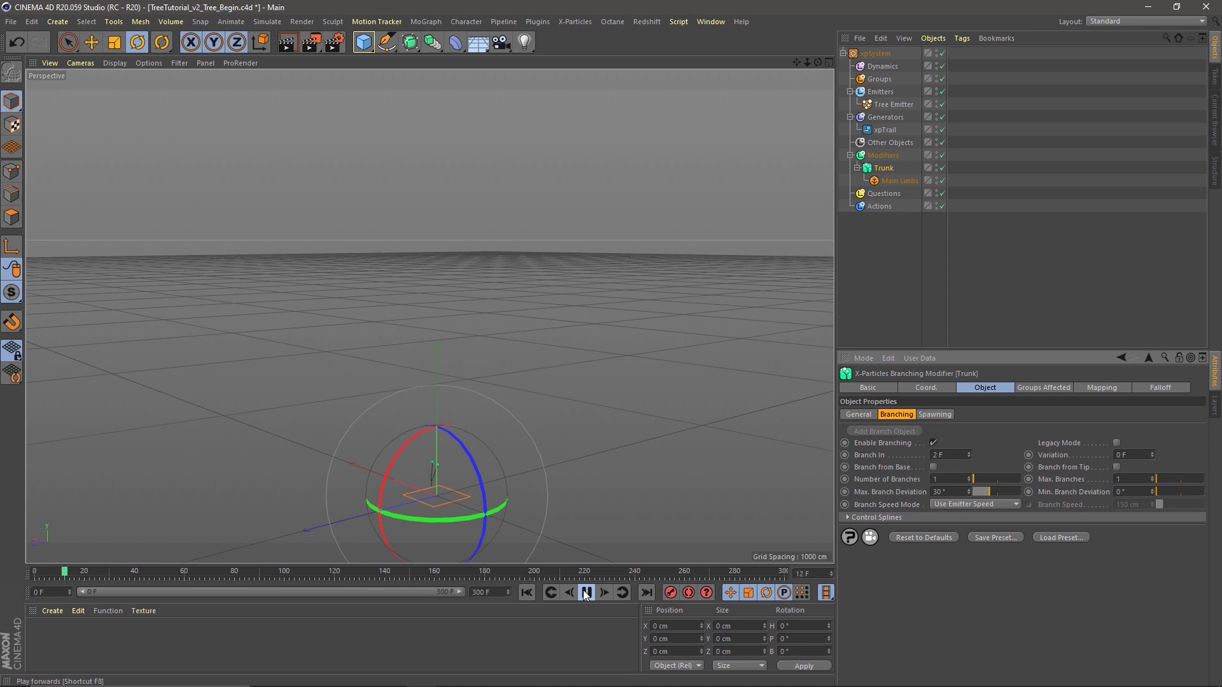
left_click(586, 592)
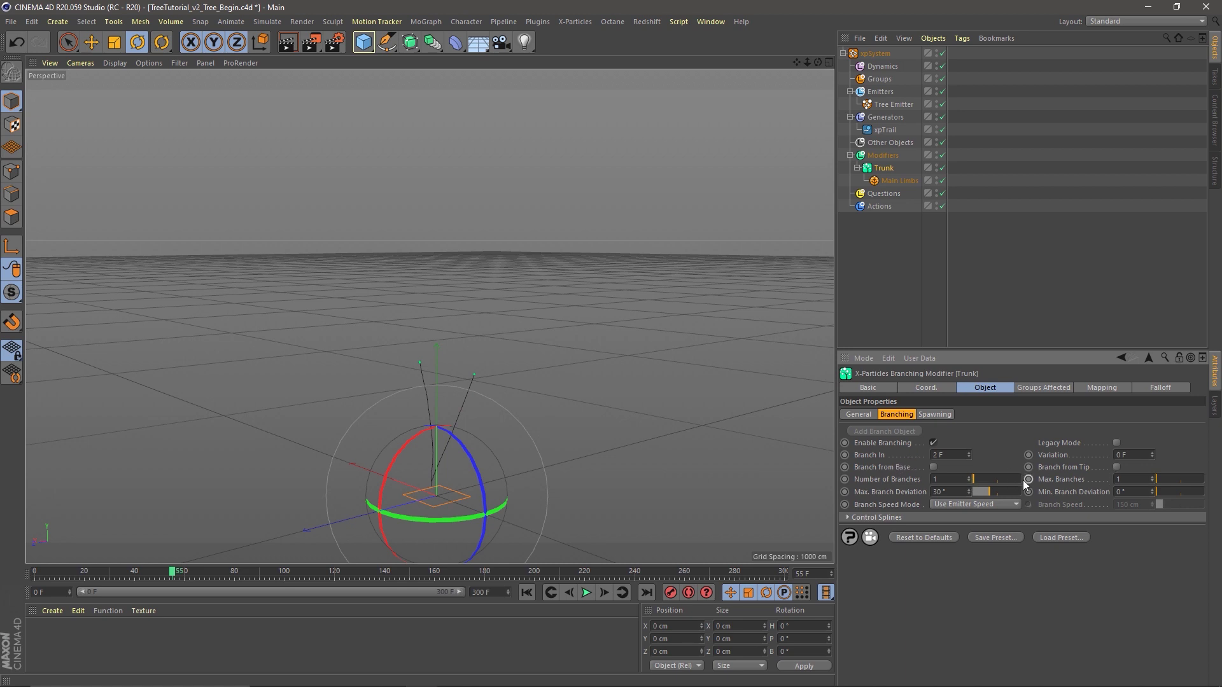
Step: Set Trunk's Max. Branches to 5 and replay the animation from the start to inspect the branches
key("Return")
double_click(1135, 478)
type("5")
left_click(527, 592)
left_click(586, 593)
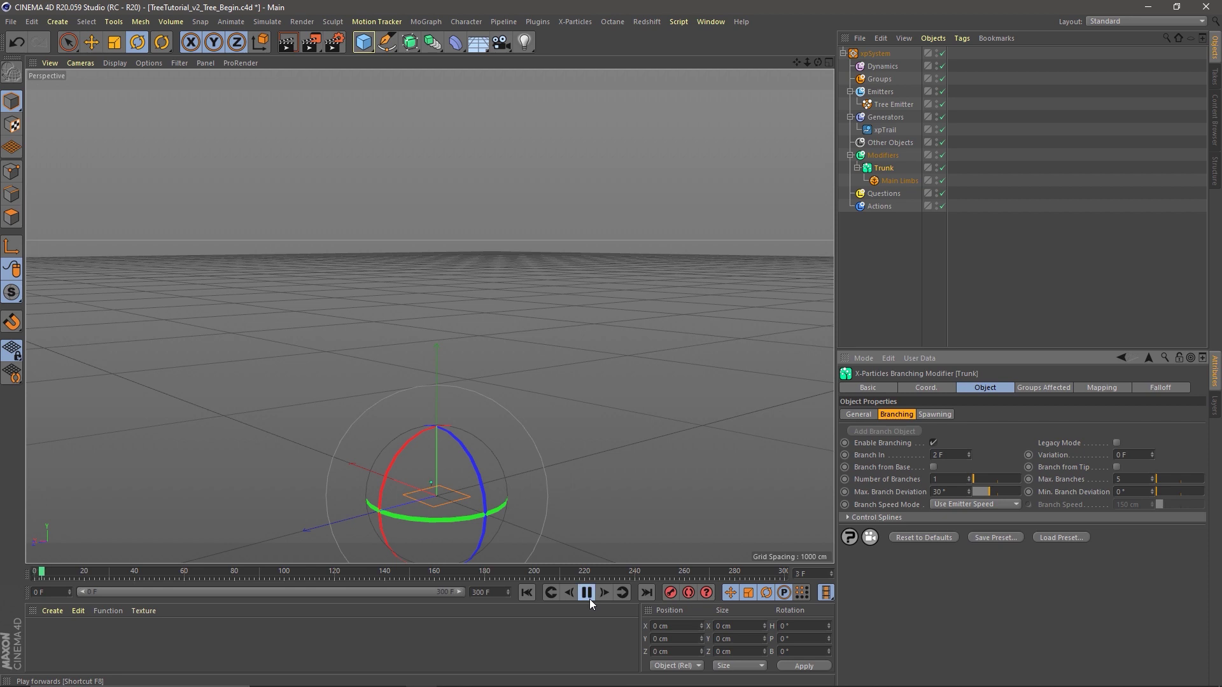
left_click(587, 594)
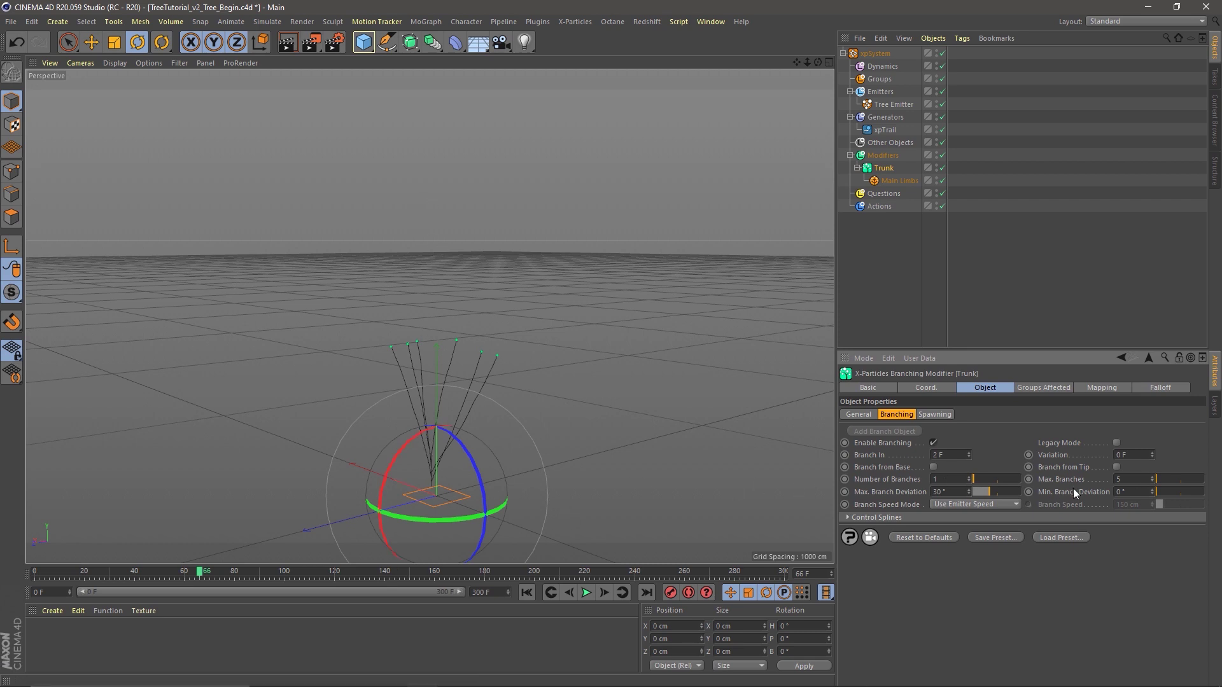
Step: Set Trunk's Max. Branches to 3 and Branch In to 40 F, and replay the animation from the start
left_click(1131, 479)
type("3")
left_click(955, 456)
type("40")
left_click(527, 593)
left_click(586, 593)
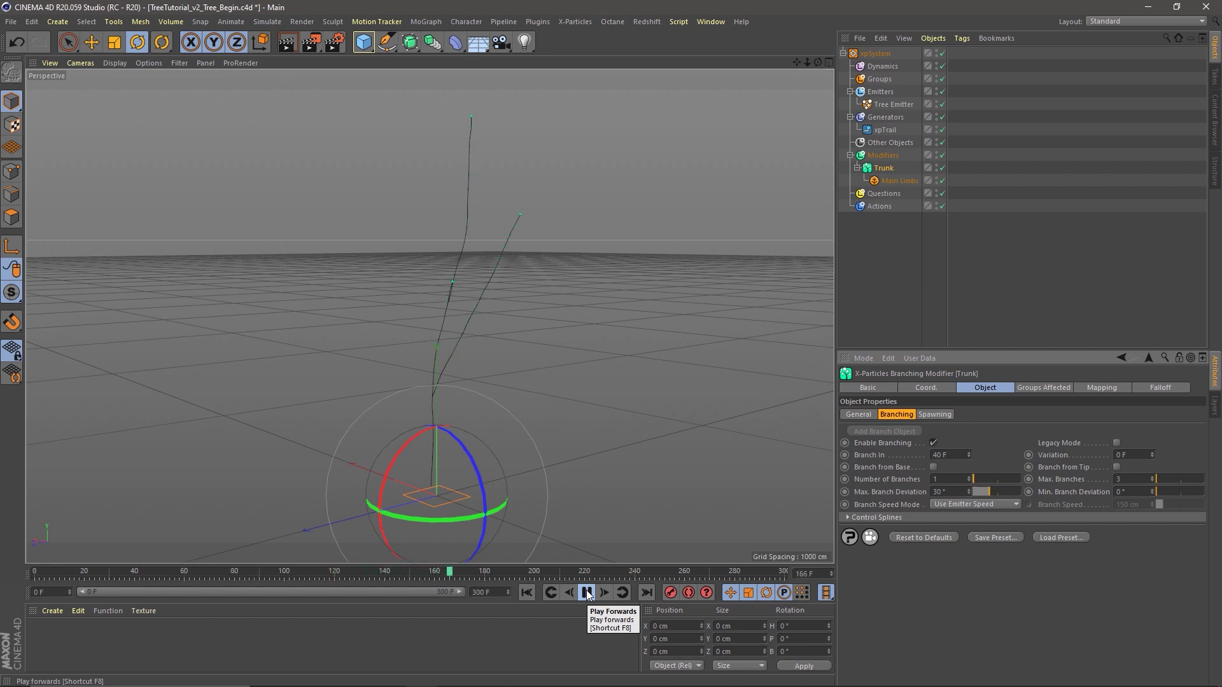
left_click(587, 594)
left_click(858, 414)
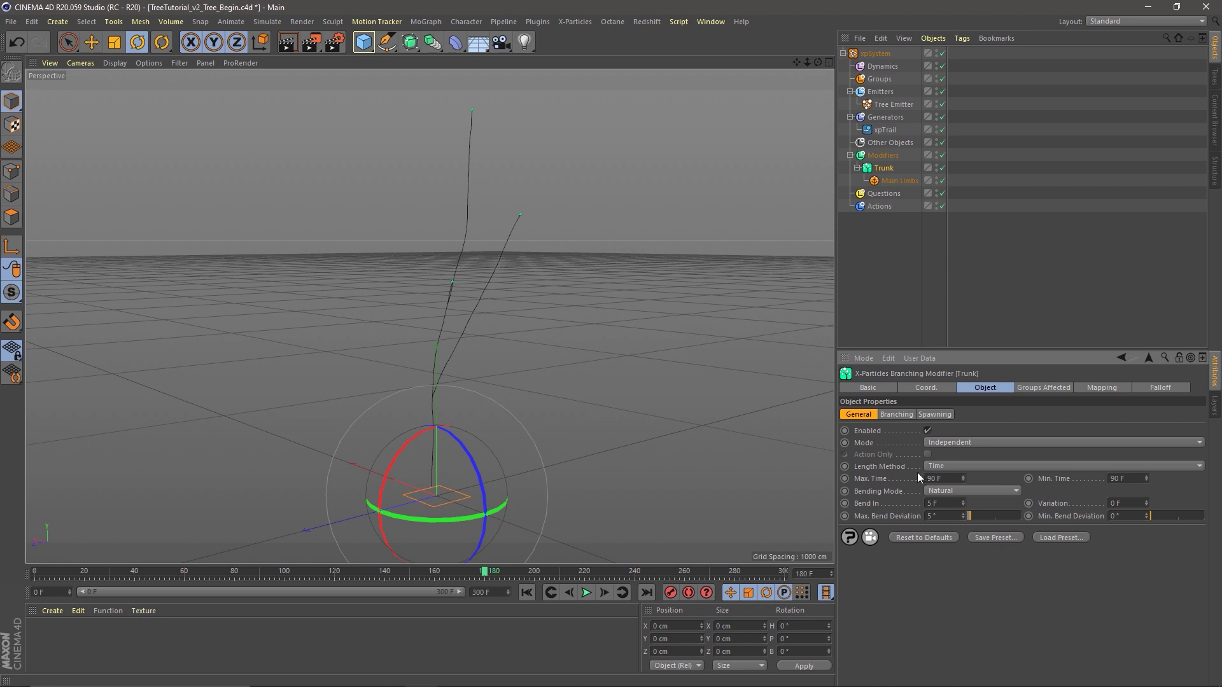
left_click(896, 414)
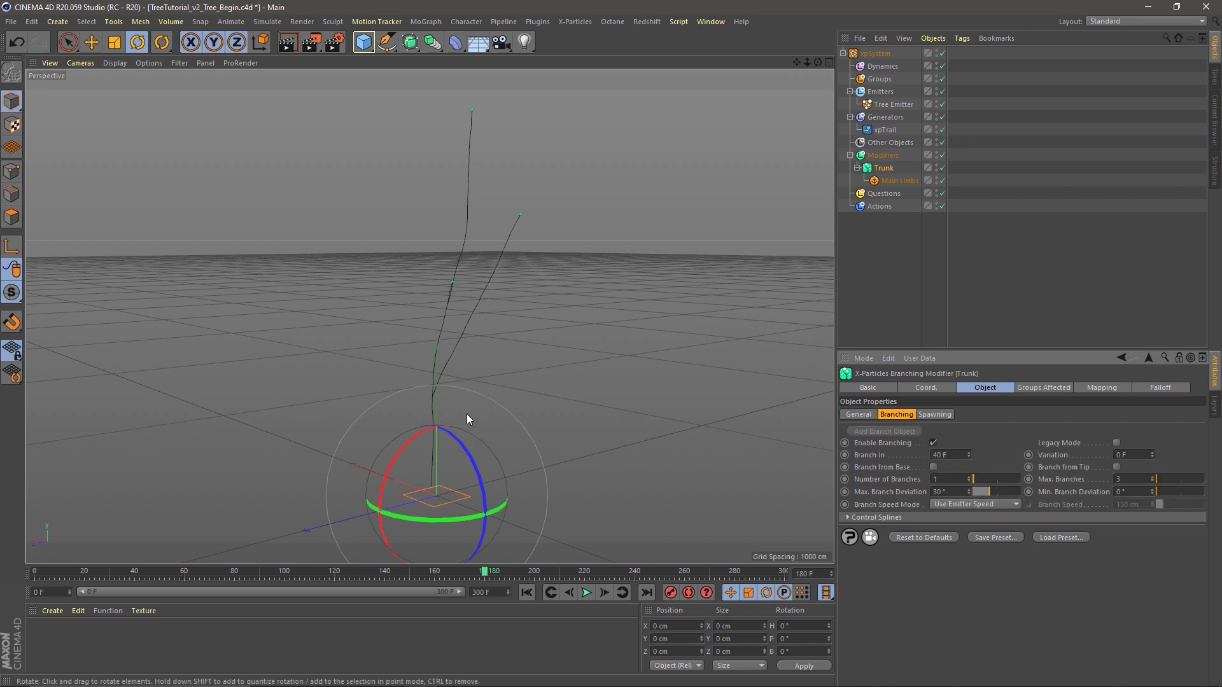
Step: Set Trunk's Number of Branches to 2 and replay the animation from the start to inspect the splits
left_click_drag(432, 399, 359, 409, "alt")
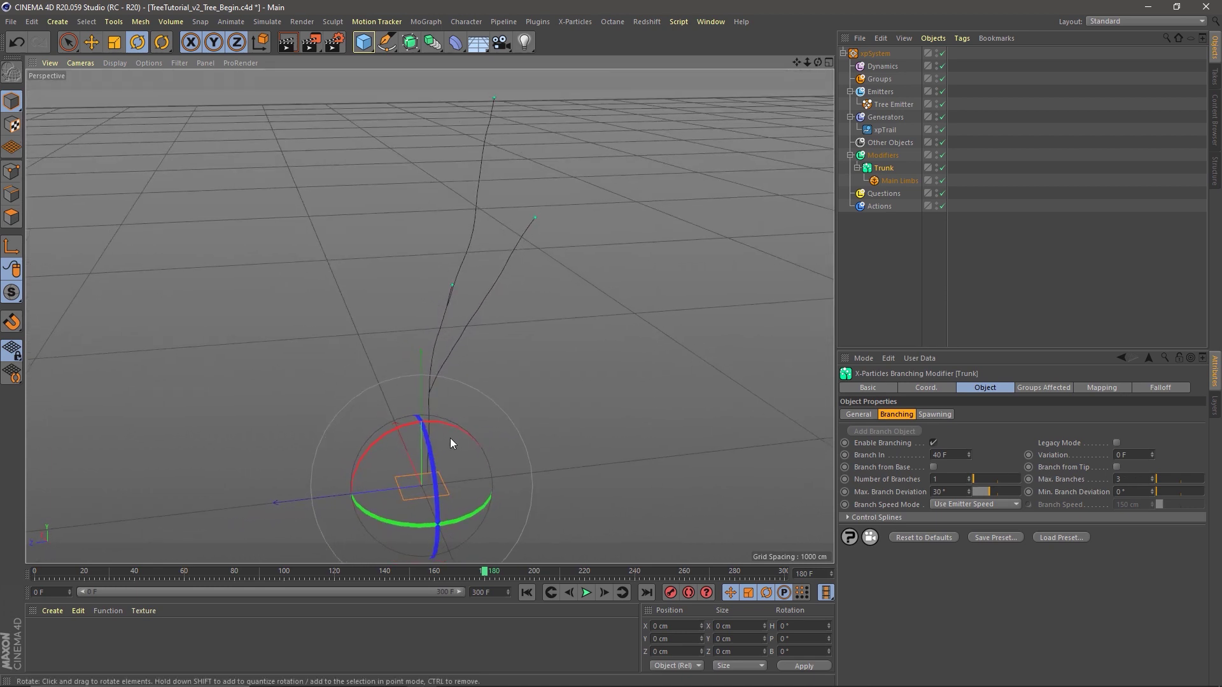
mouse_move(423, 385)
left_mouse_down("alt")
mouse_move(475, 395)
mouse_move(442, 305)
mouse_move(331, 295)
mouse_move(261, 264)
mouse_move(422, 394)
left_mouse_up("alt")
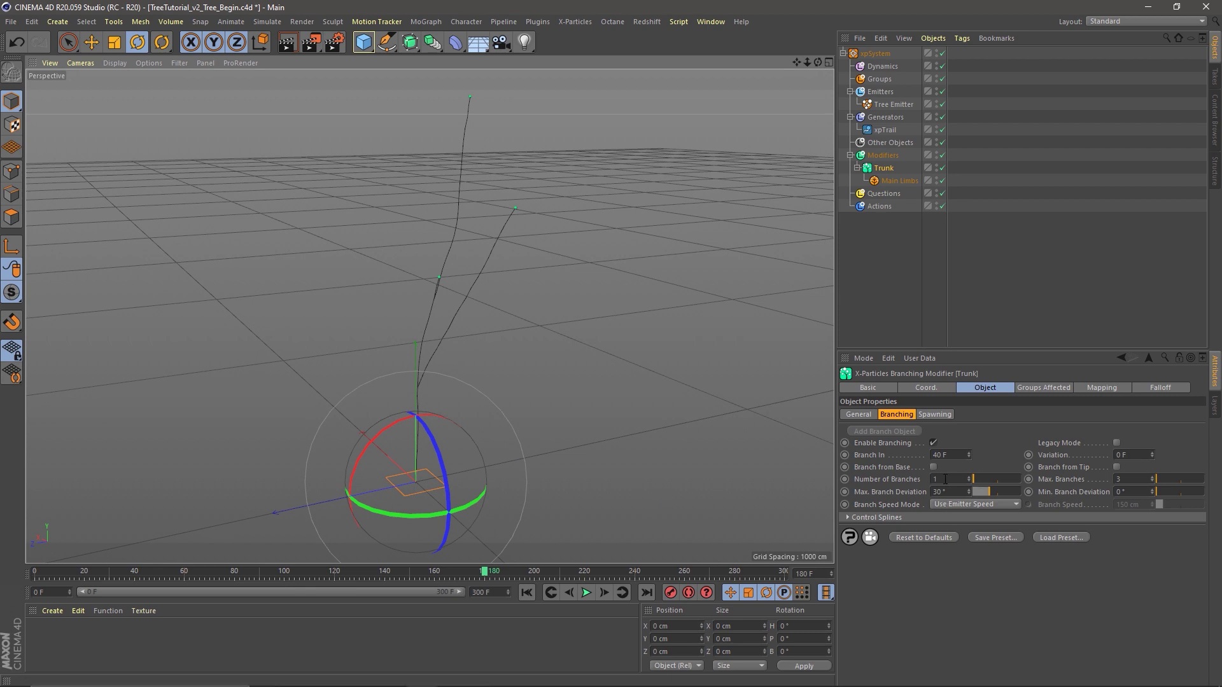
left_click_drag(947, 482, 815, 472)
type("2")
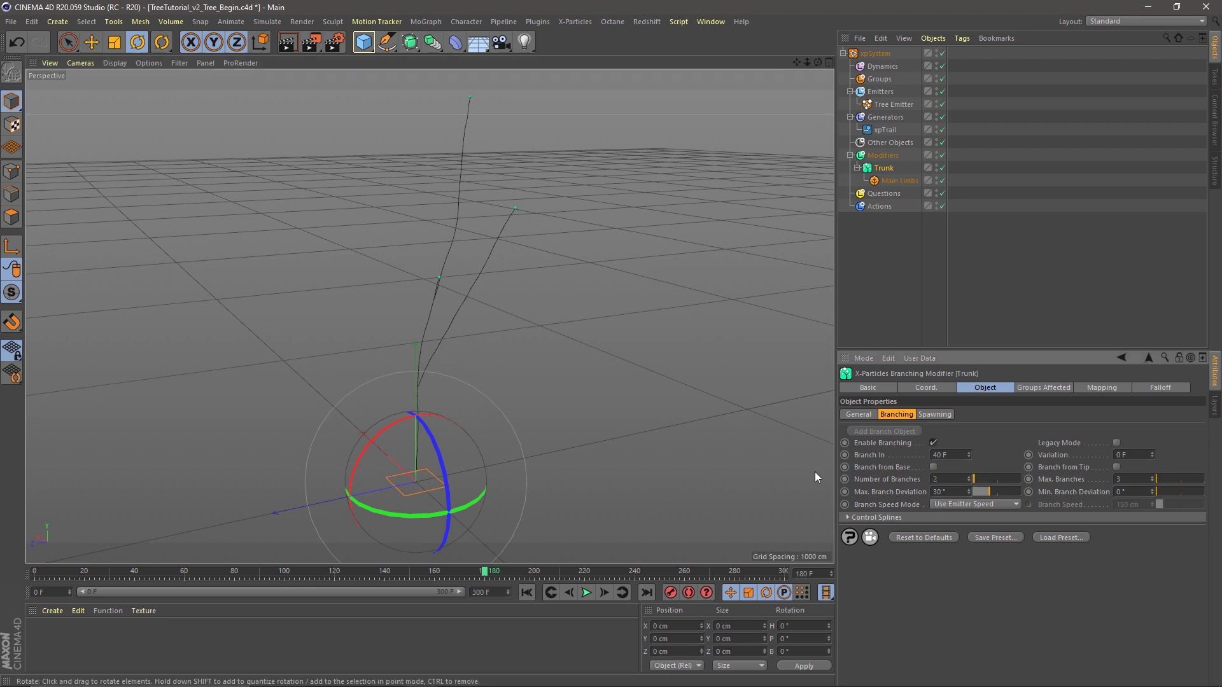
left_click(526, 592)
left_click(586, 592)
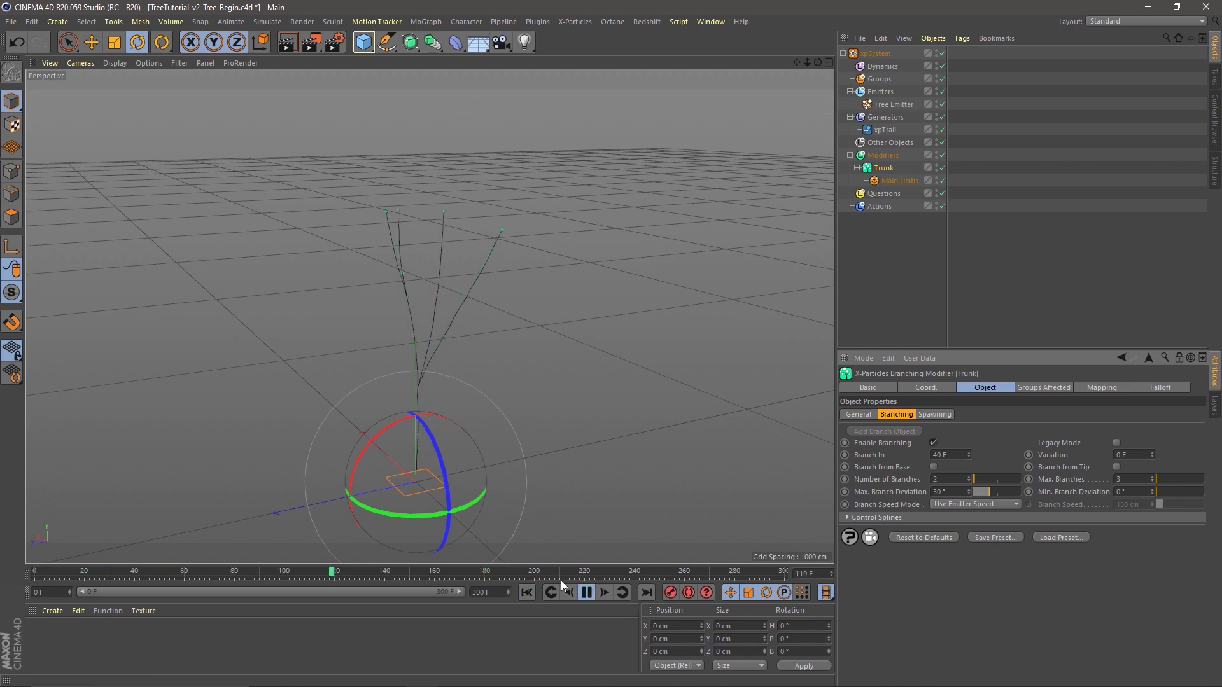
left_click(587, 593)
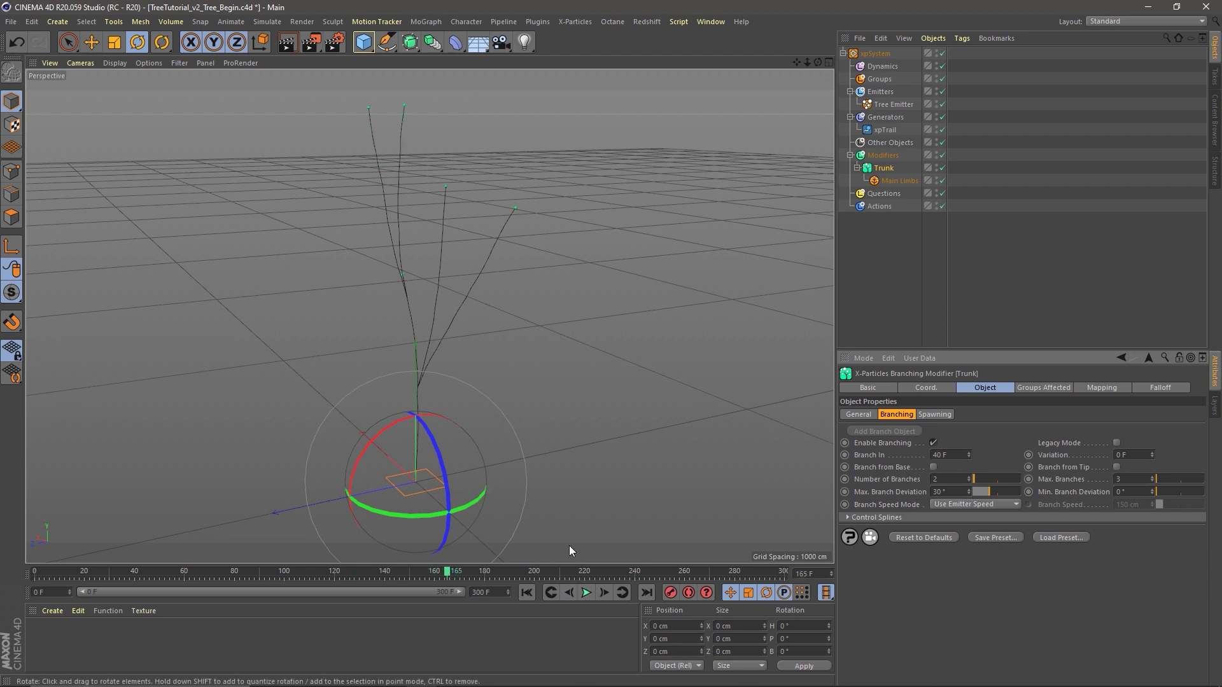
Step: Set Trunk's Min. Branch Deviation to 10° and replay the animation from the start to inspect the branch angles
left_click_drag(444, 336, 557, 299, "alt")
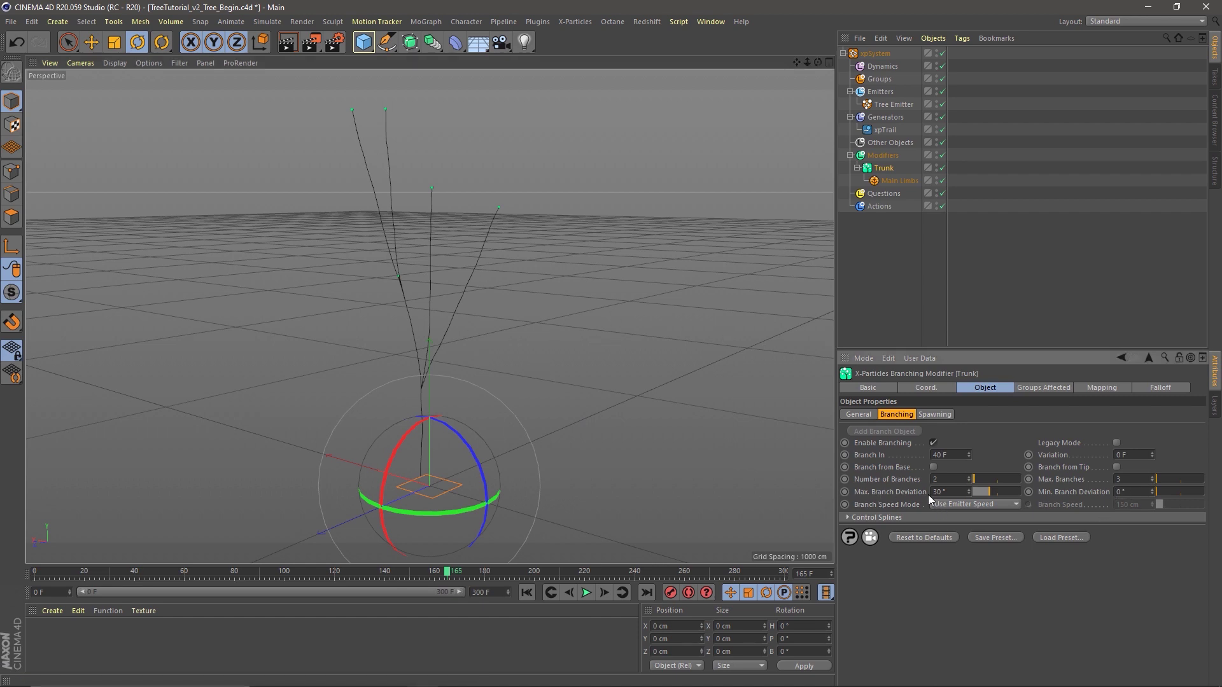
left_click(1119, 492)
left_click(527, 593)
left_click(586, 592)
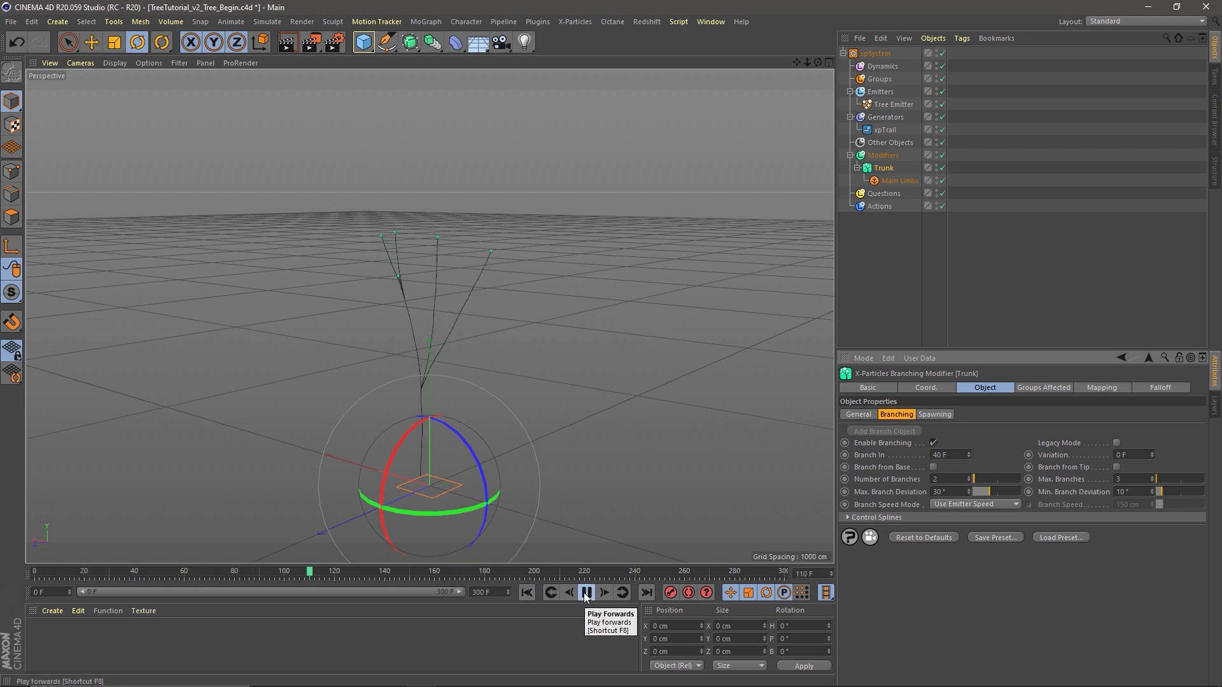
left_click(586, 593)
Step: Set Trunk's Min. Branch Deviation to 30° and replay the animation from the start to inspect the branch angles
left_click_drag(337, 443, 446, 435, "alt")
left_click_drag(485, 438, 356, 434)
type("30")
key("Return")
left_click(527, 592)
left_click(586, 593)
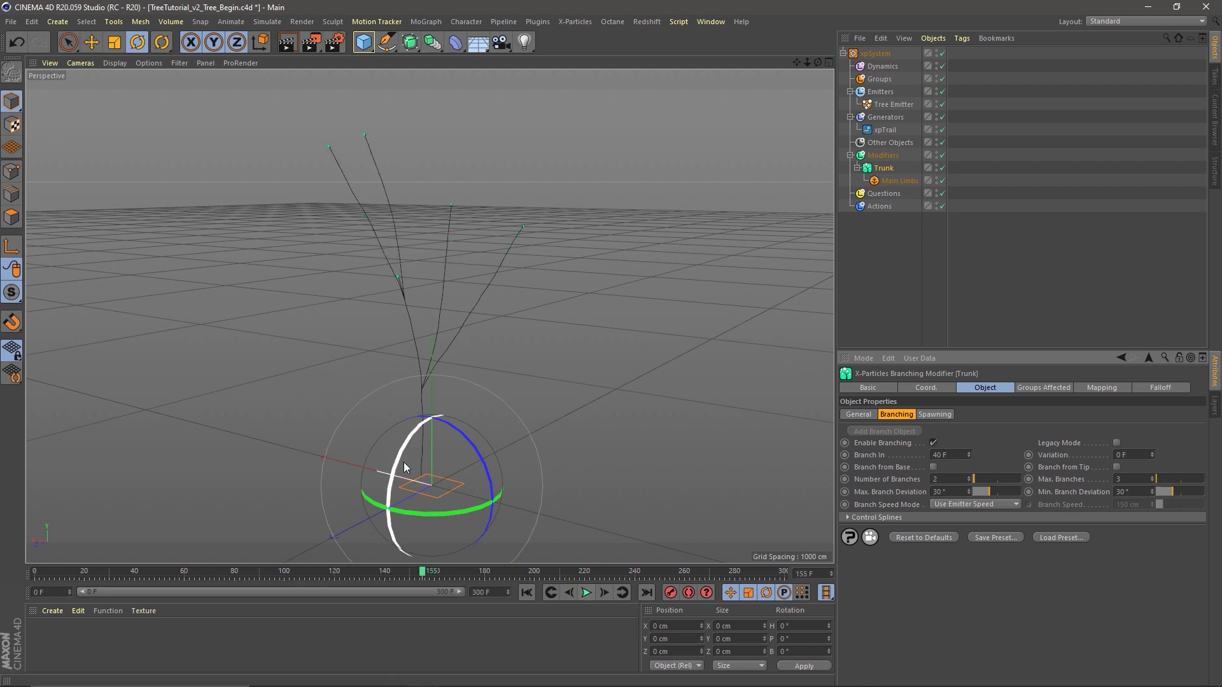
left_click(585, 593)
Step: Set Trunk's Number of Branches to 1 and replay the animation from the start to inspect the limbs
left_click_drag(381, 491, 306, 457, "alt")
left_click_drag(945, 479, 831, 471)
type("1")
left_click(528, 592)
left_click(586, 593)
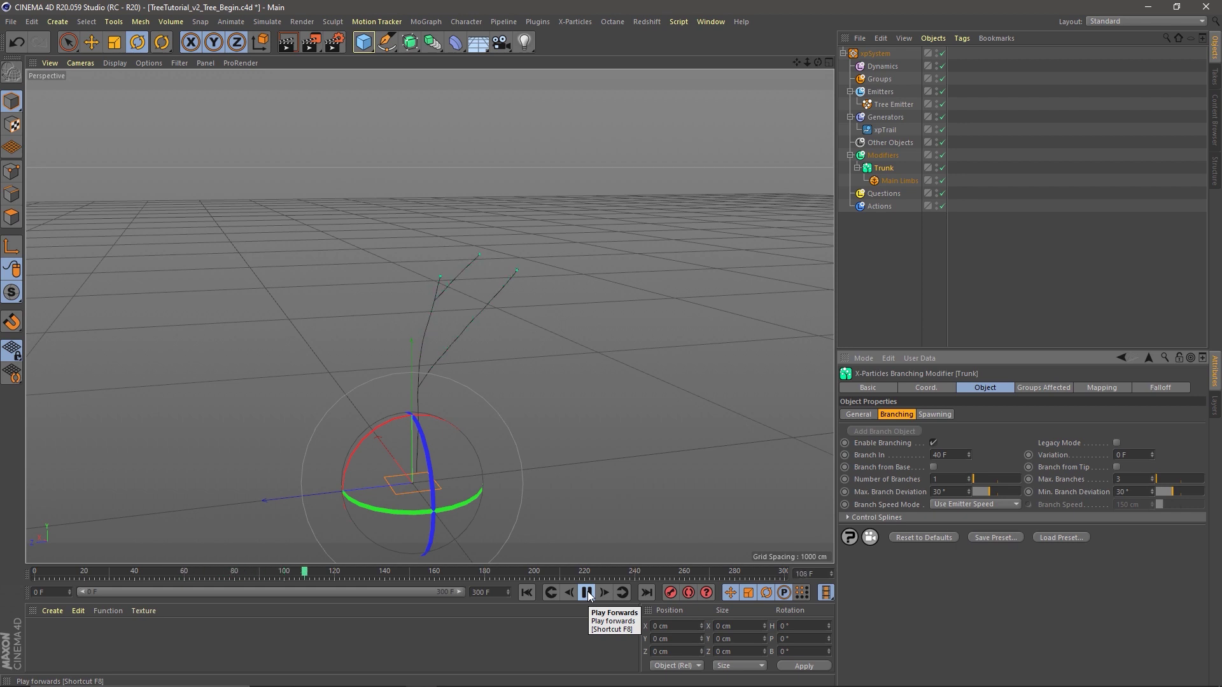
left_click(587, 592)
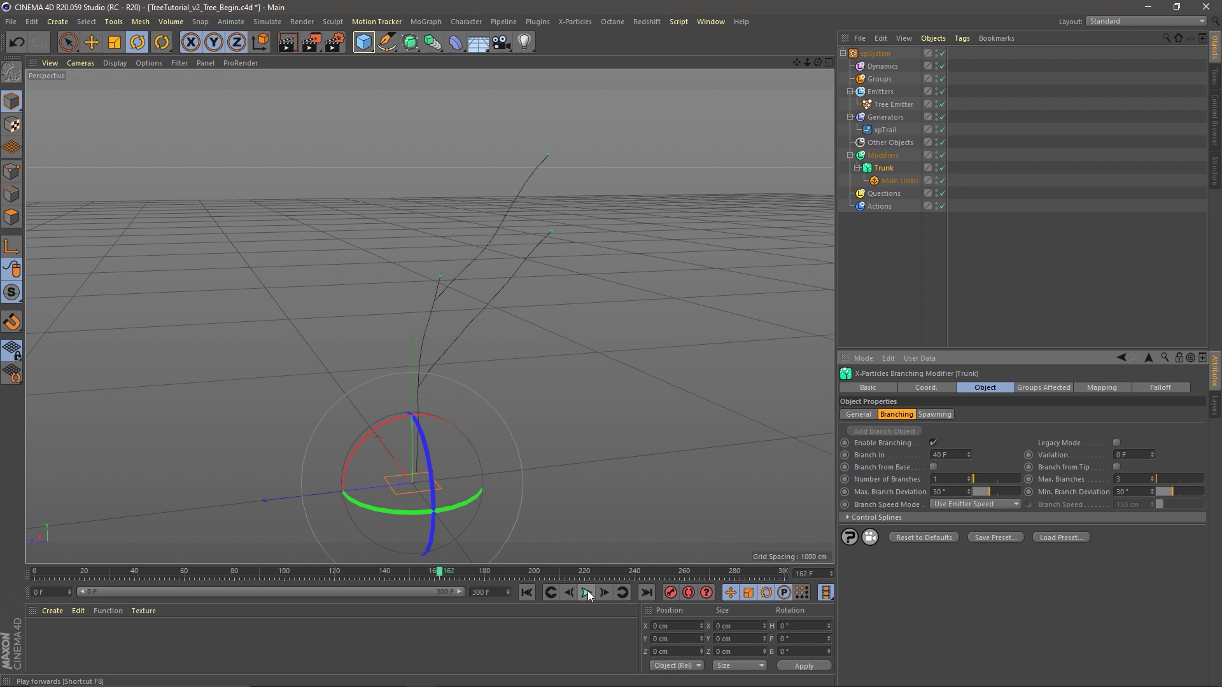
Step: Set the Variation of Trunk's Branch In to 5 F, replay the animation from the start and inspect the tree from another angle
left_click_drag(439, 370, 597, 402, "alt")
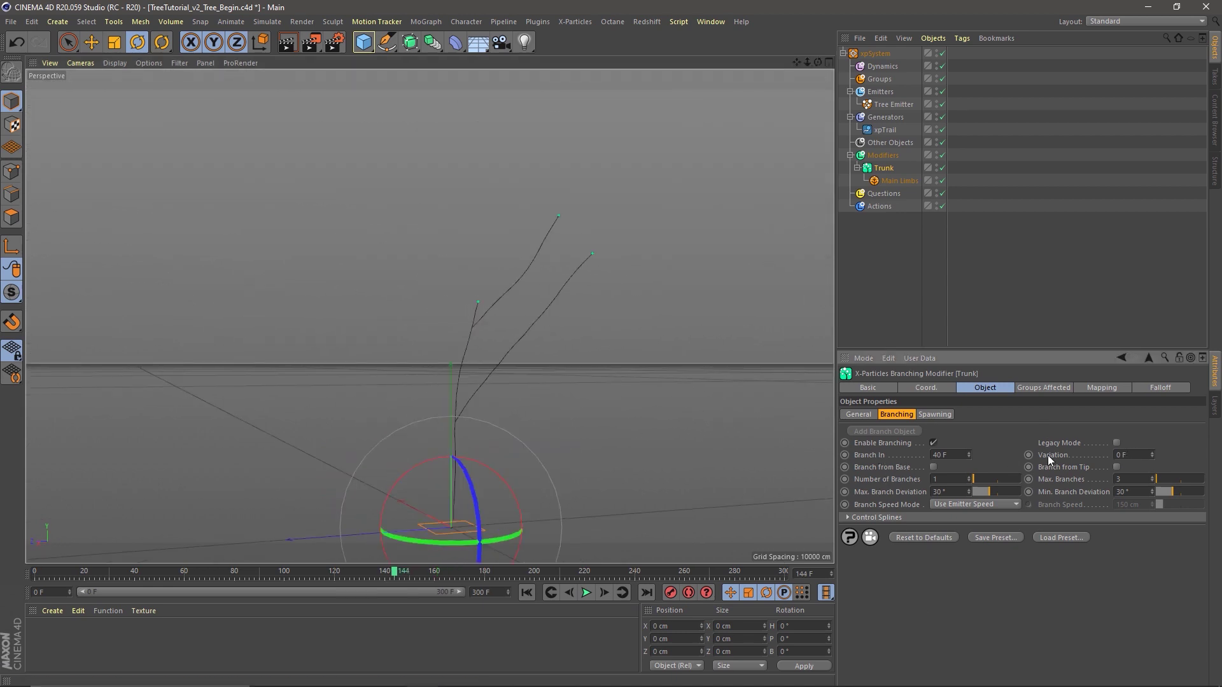
left_click(1133, 454)
type("5")
key("Return")
left_click(525, 593)
left_click(585, 593)
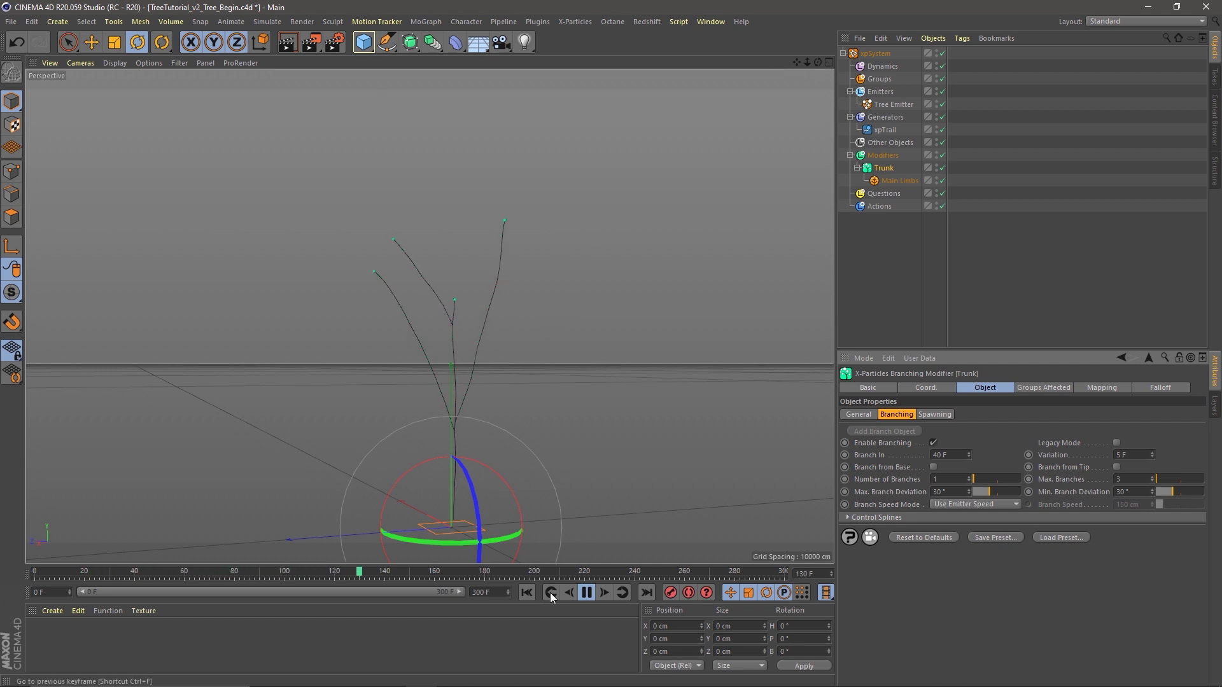
left_click(585, 593)
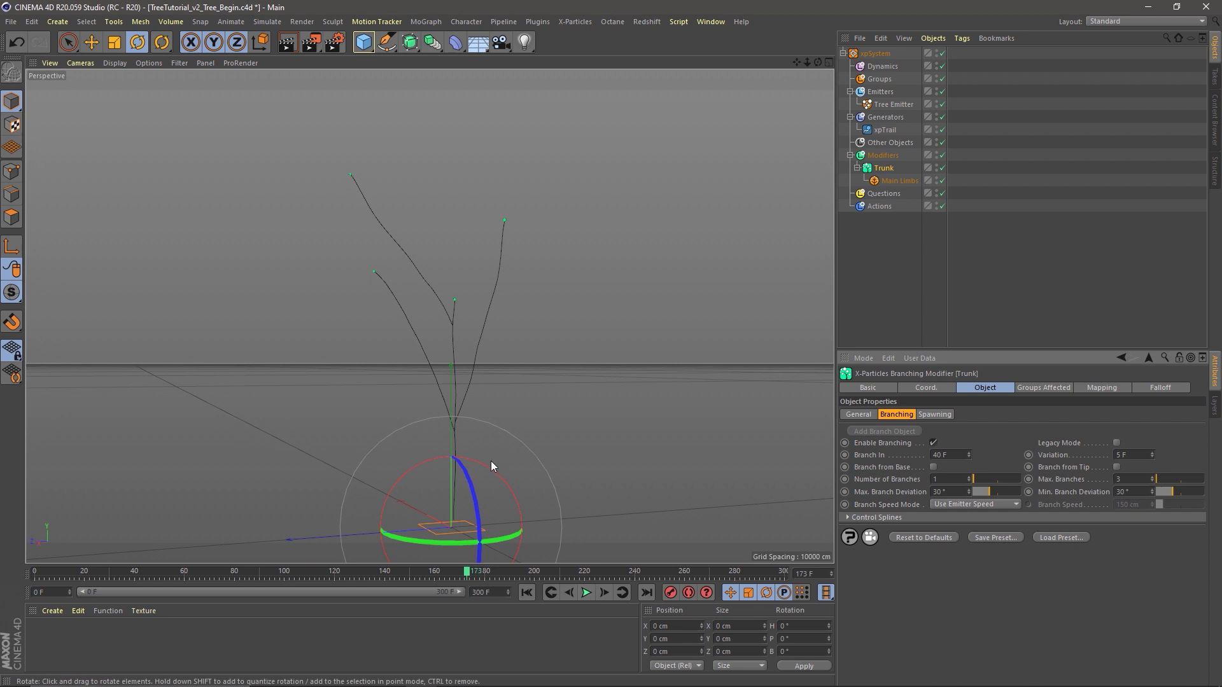
left_click_drag(446, 370, 496, 379, "alt")
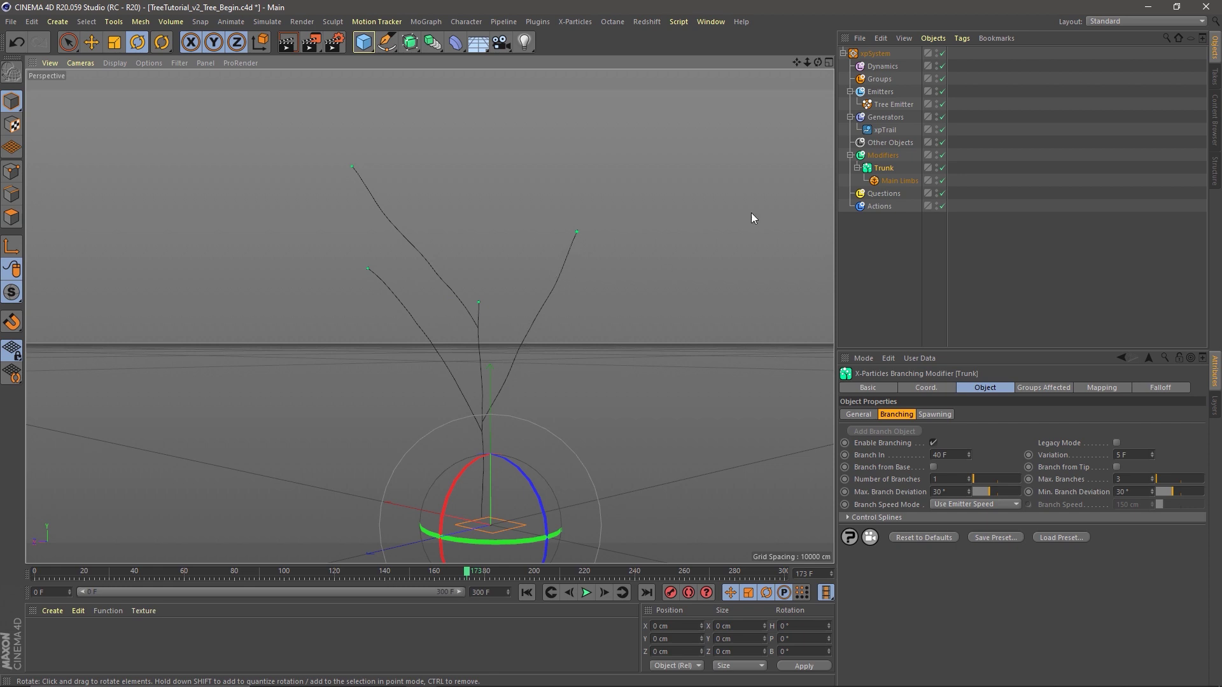
Step: Set the Max. Length of Main Limbs to 70 F and replay the animation from the start to inspect the limb lengths
left_click(885, 181)
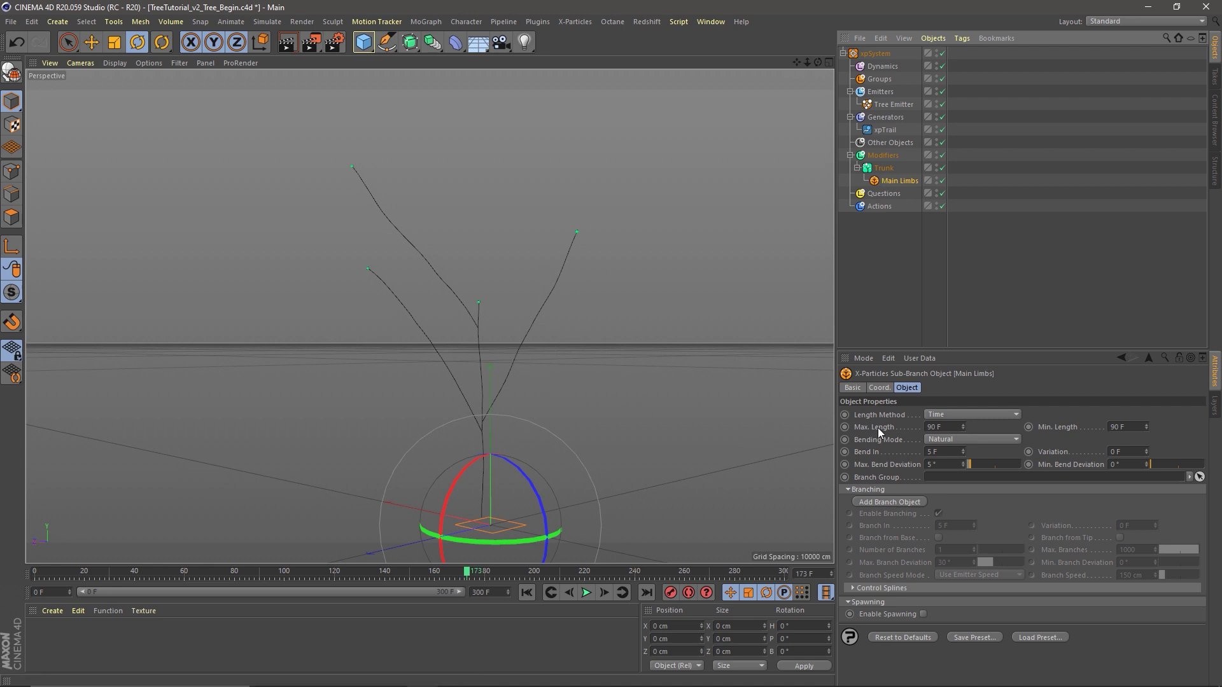
left_click(947, 428)
type("70")
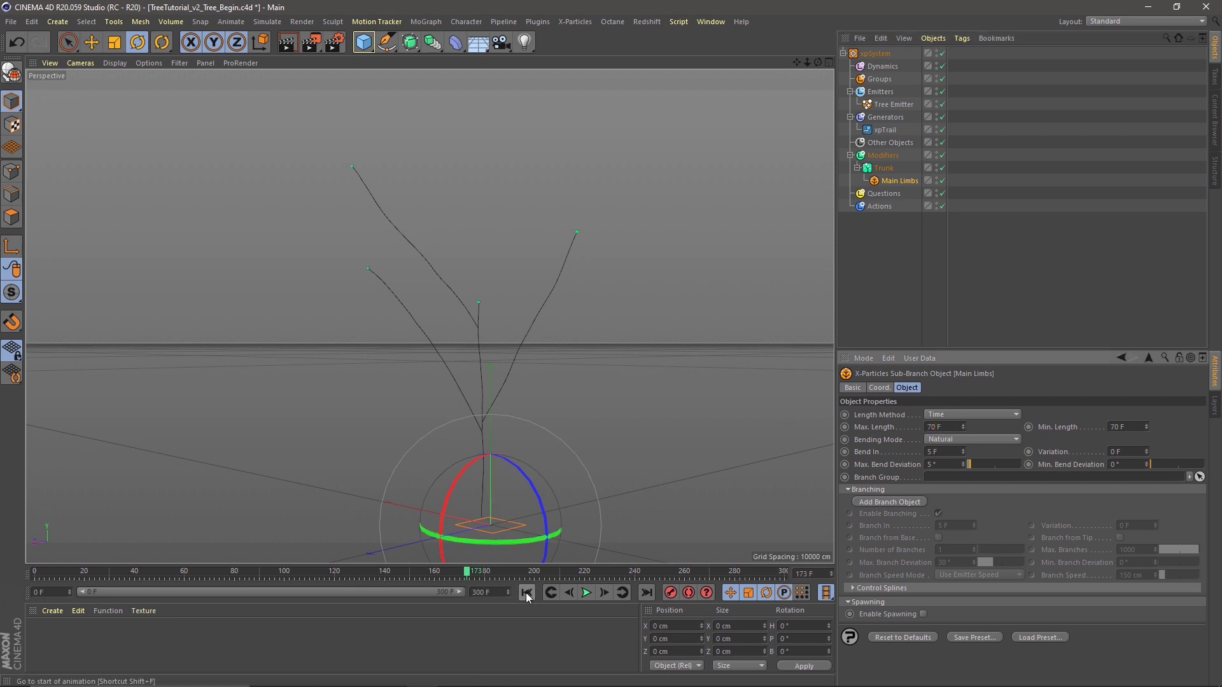
left_click(526, 592)
left_click(586, 592)
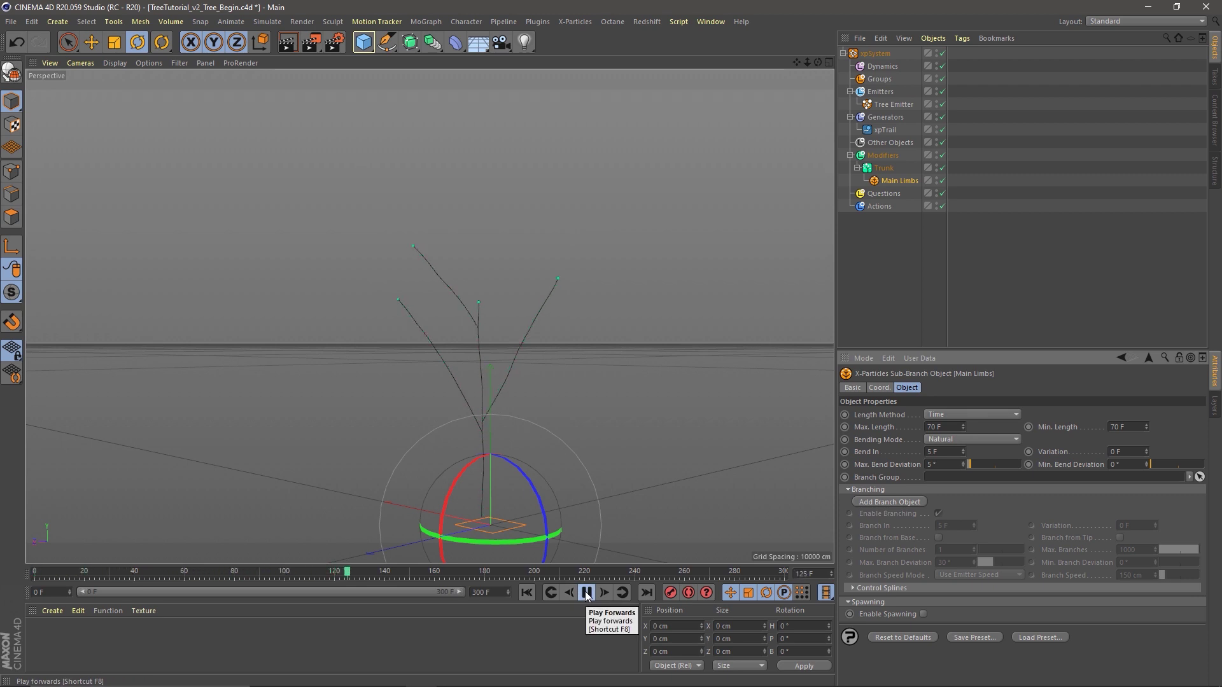
left_click(586, 593)
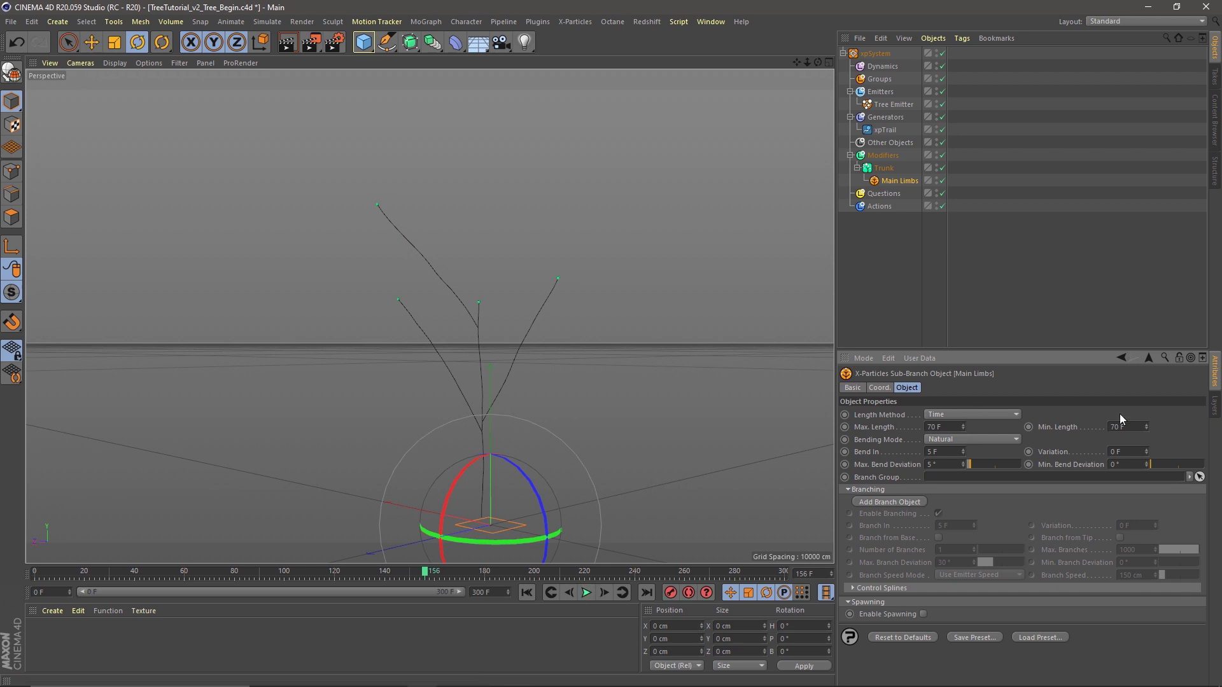
Step: Set the Min. Length of Main Limbs to 60 F, replay the animation from the start and inspect the limbs from another angle
left_click(1131, 426)
type("60")
left_click(526, 592)
left_click(587, 592)
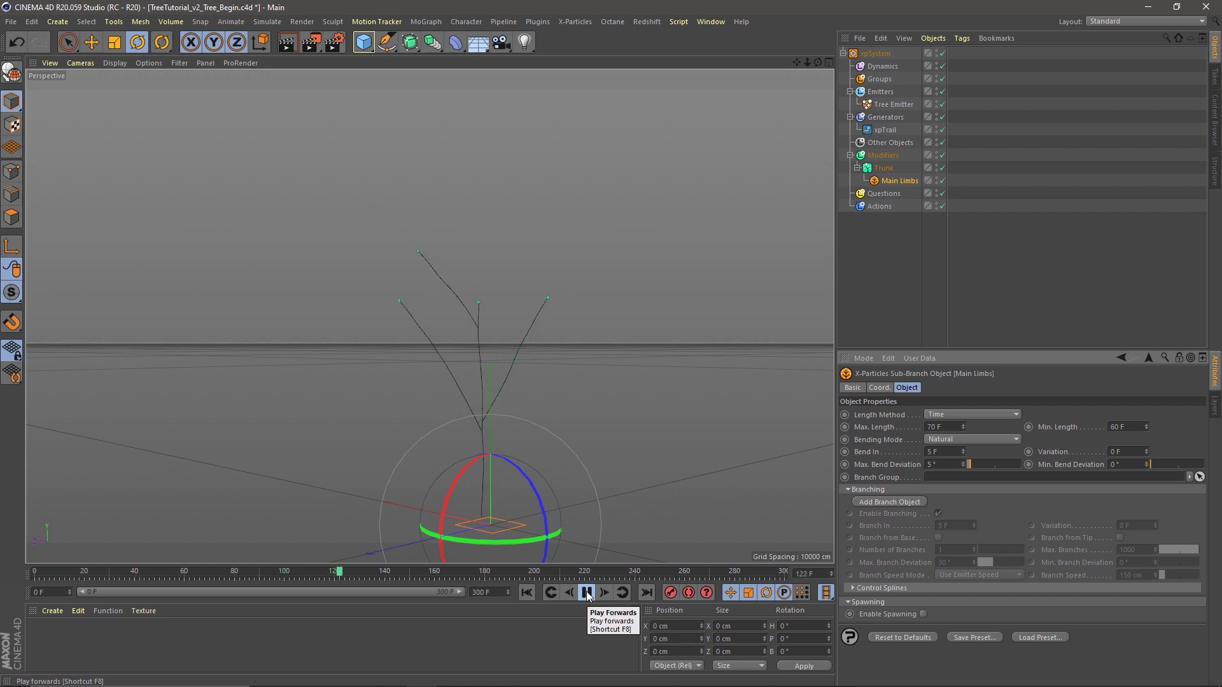
left_click(587, 592)
left_click_drag(500, 390, 487, 434, "alt")
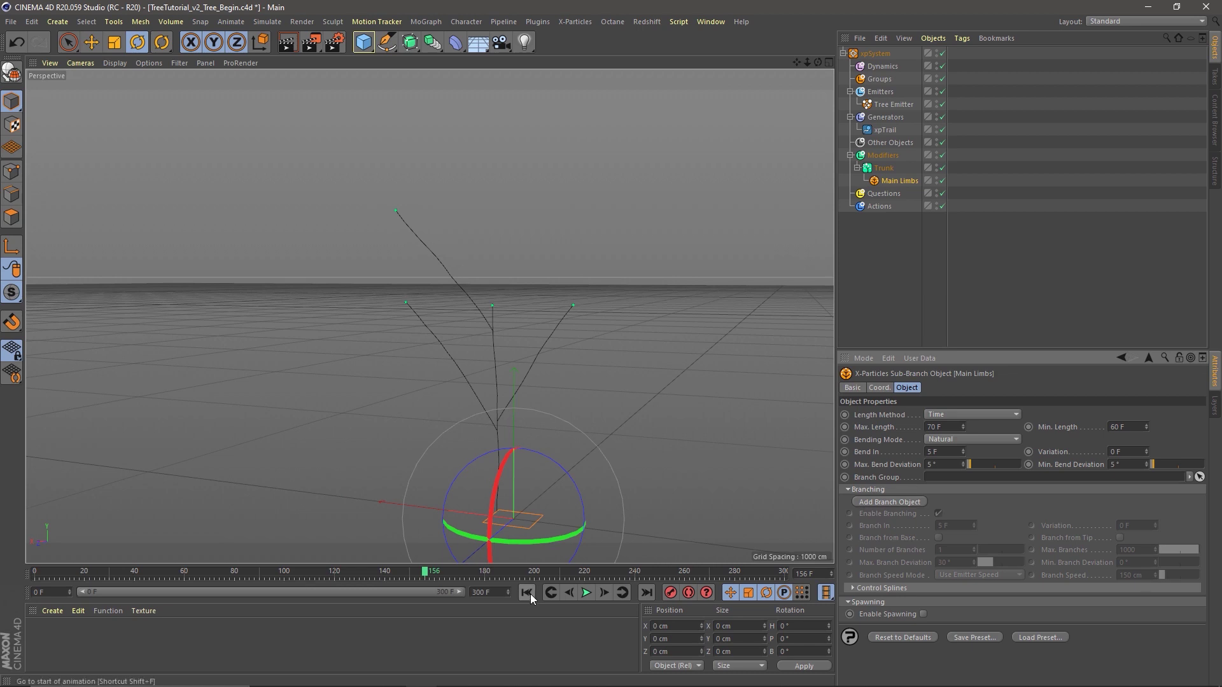
Step: Set the Min. Bend Deviation of Main Limbs to 5° and replay the animation from the start to inspect the bending
left_click(529, 594)
left_click(585, 593)
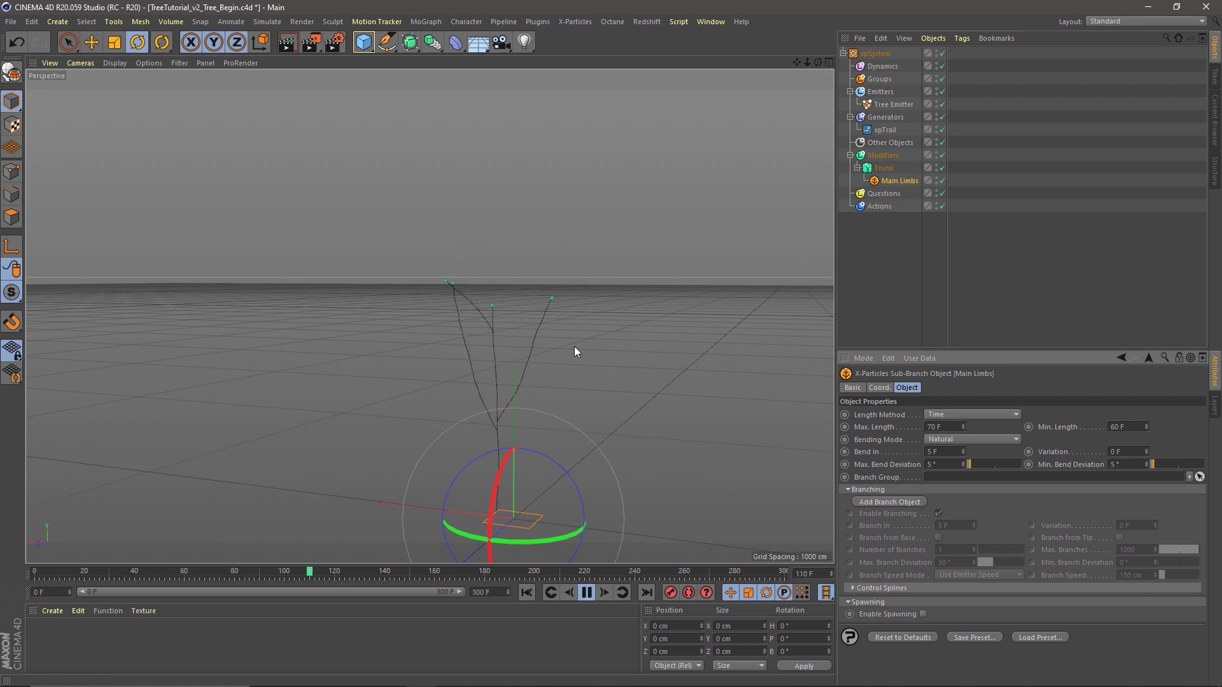
left_click(586, 592)
mouse_move(473, 381)
left_mouse_down("alt")
mouse_move(571, 378)
mouse_move(485, 374)
left_mouse_up("alt")
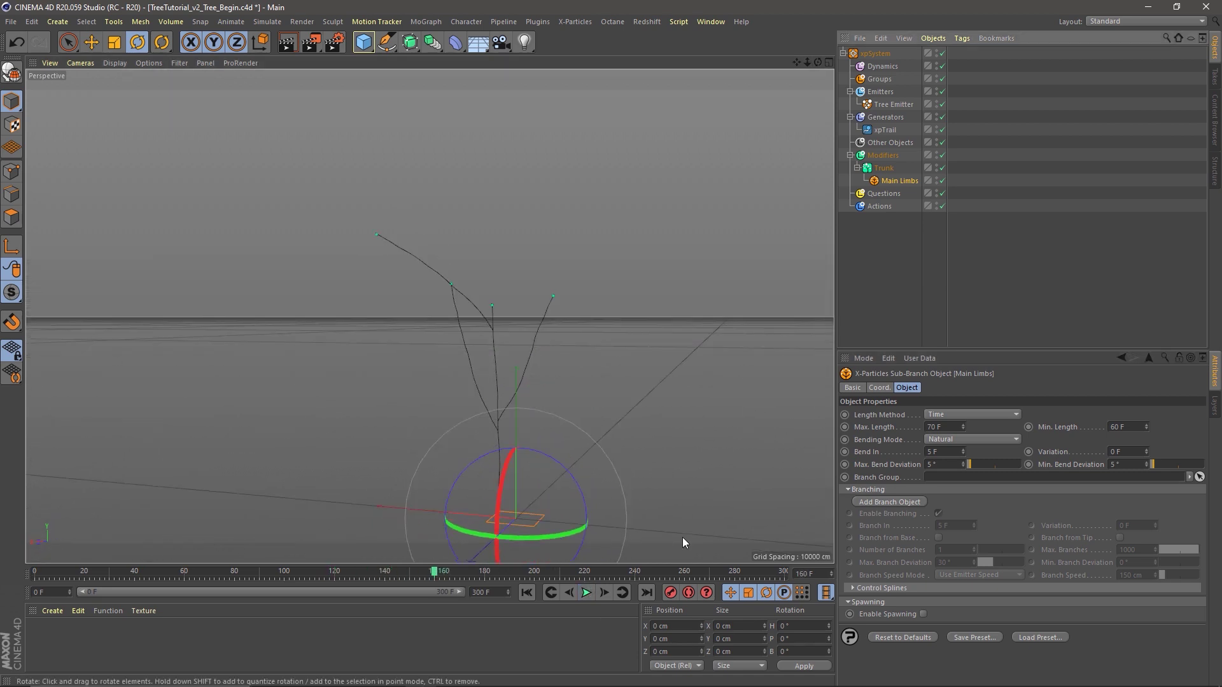
Step: Add a sub-branch object named Supporting Limbs under Main Limbs and set its Max. Length to 10 F
left_click(891, 501)
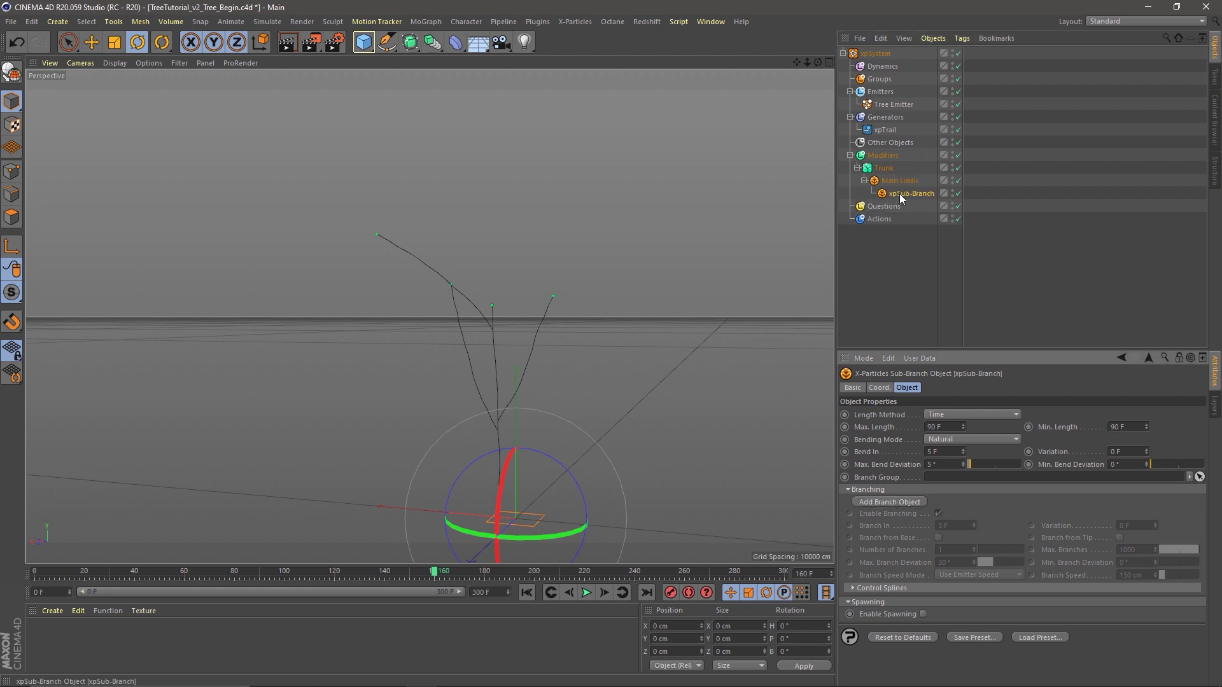
double_click(900, 193)
type("Supp")
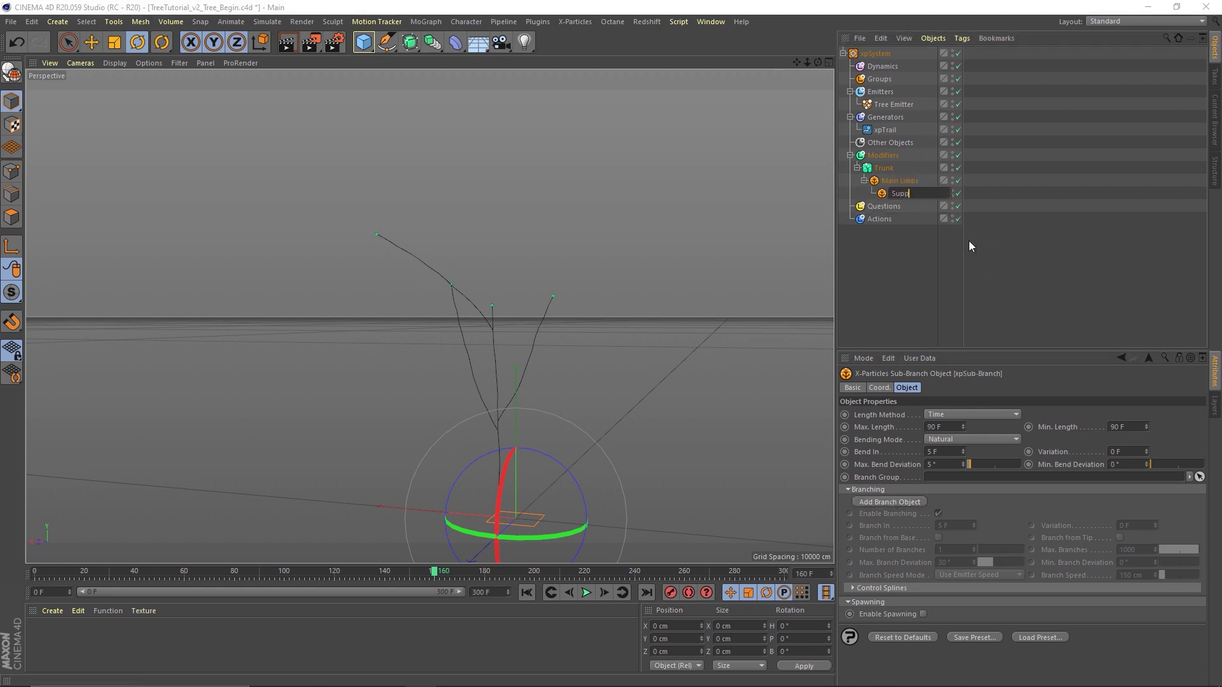
type("orting Limbs")
key("Return")
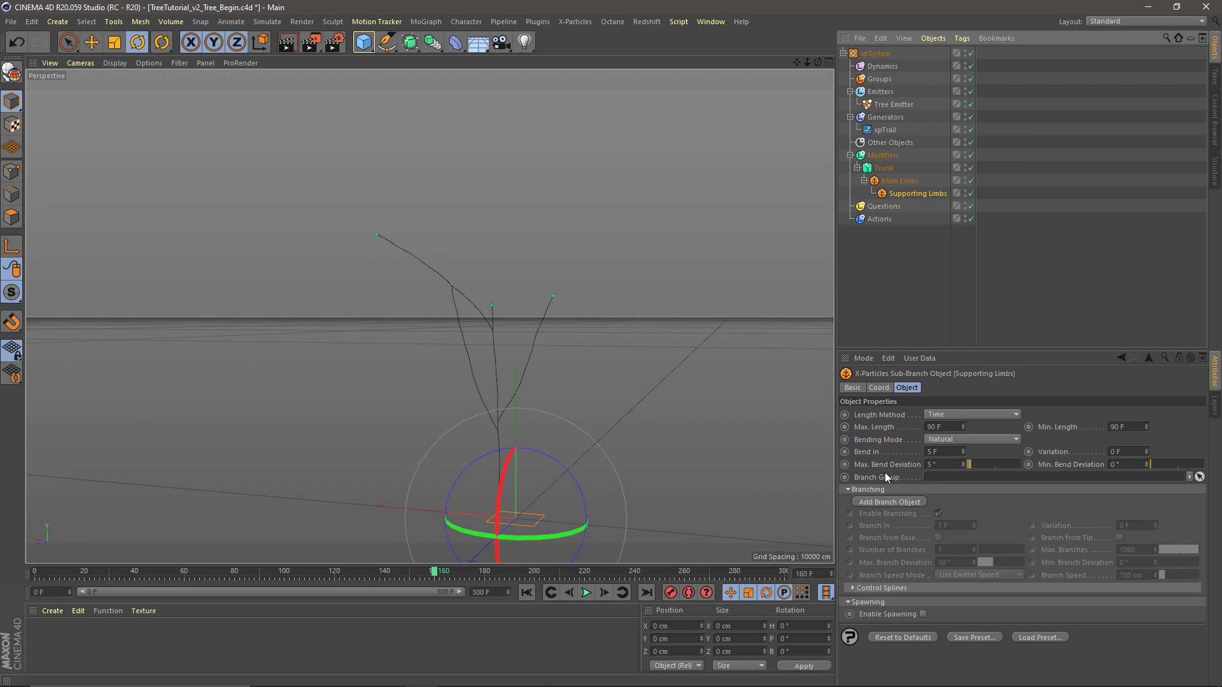
double_click(944, 426)
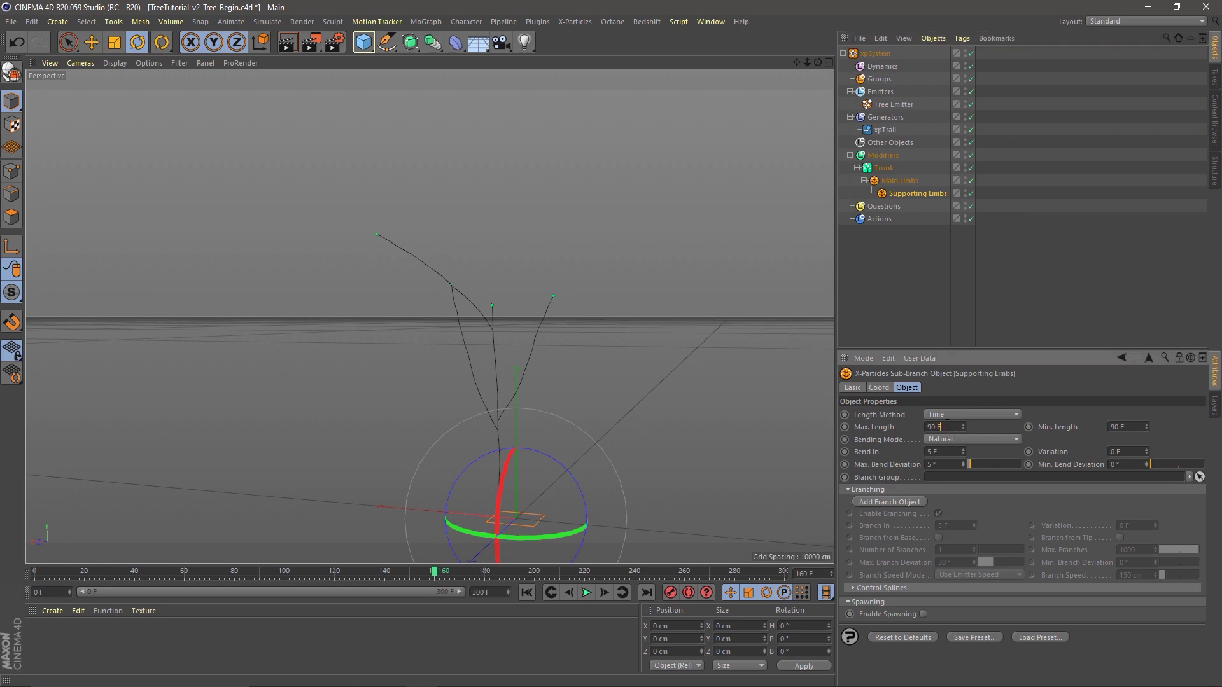
key("BackSpace")
Step: Configure Main Limbs' branching with Branch In at 10 F, Number of Branches at 2 and Max. Branches at 7
left_click(897, 181)
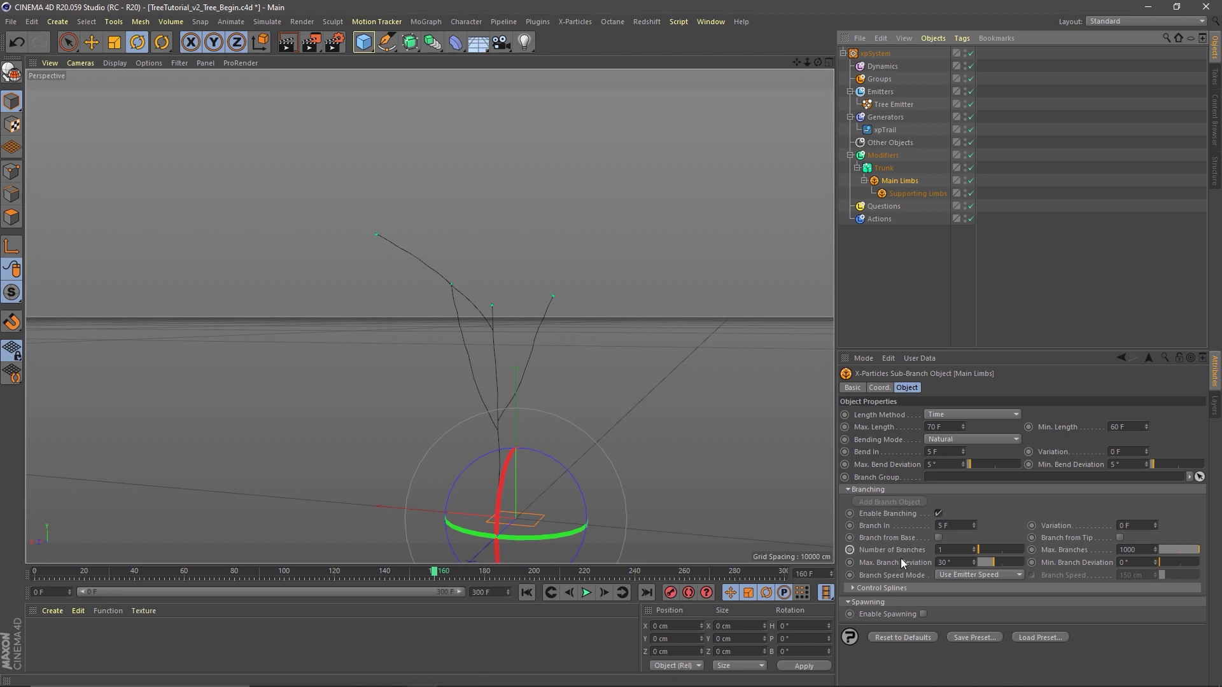
left_click(952, 525)
type("10")
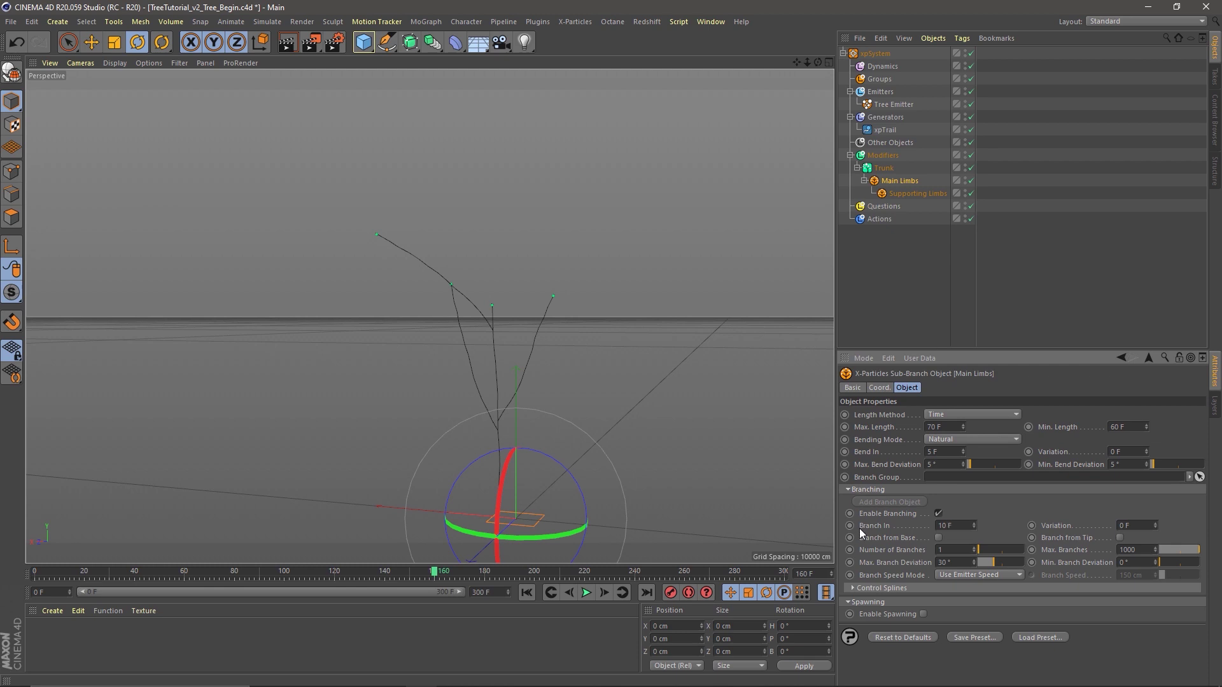
key("Tab")
type("2")
key("Tab")
type("7")
key("Return")
Step: Replay the animation from the start and examine the supporting branches on the main limbs up close from another angle
left_click(528, 592)
left_click(583, 594)
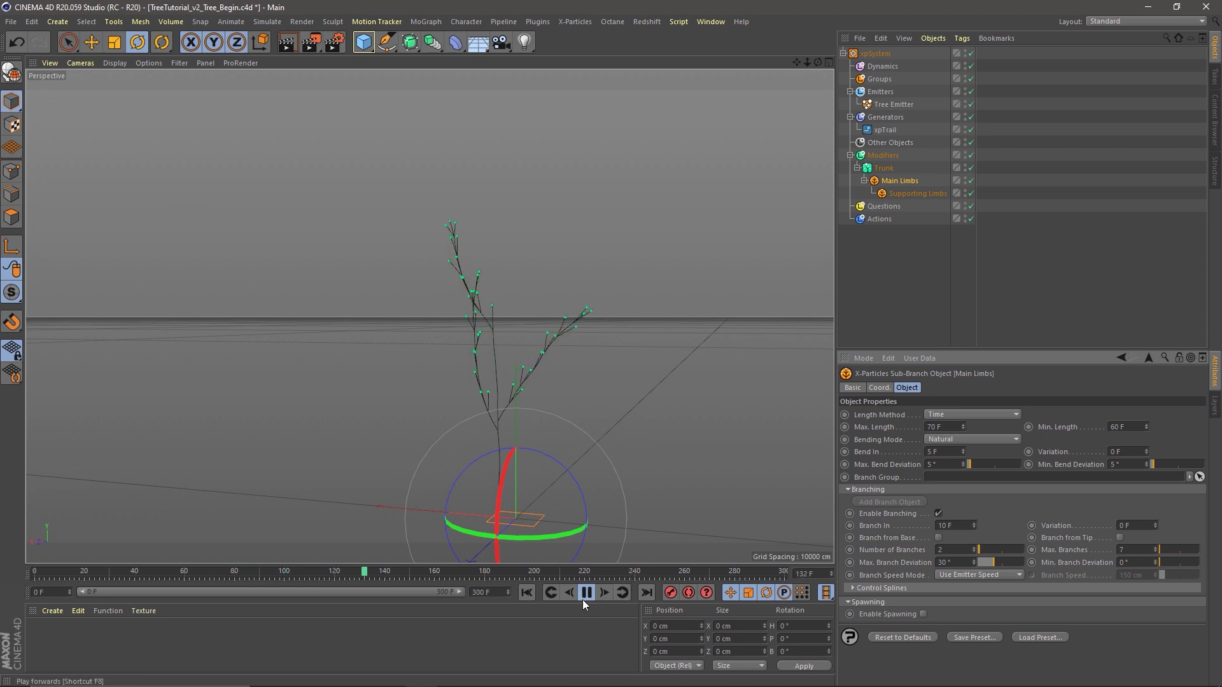
left_click(583, 594)
right_click_drag(492, 406, 580, 398, "alt")
left_click_drag(514, 398, 559, 404, "alt")
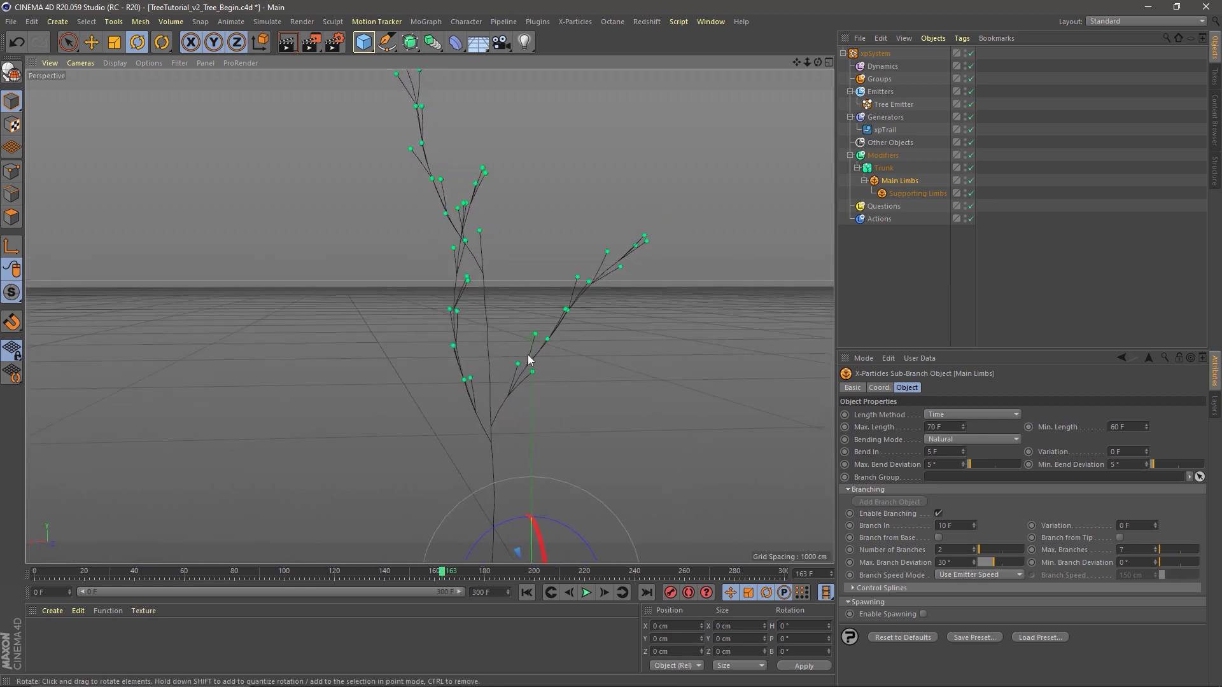
Step: Set the Max. Length of Supporting Limbs to 40 F, replay the animation from the start and inspect the tree from another angle
left_click(916, 193)
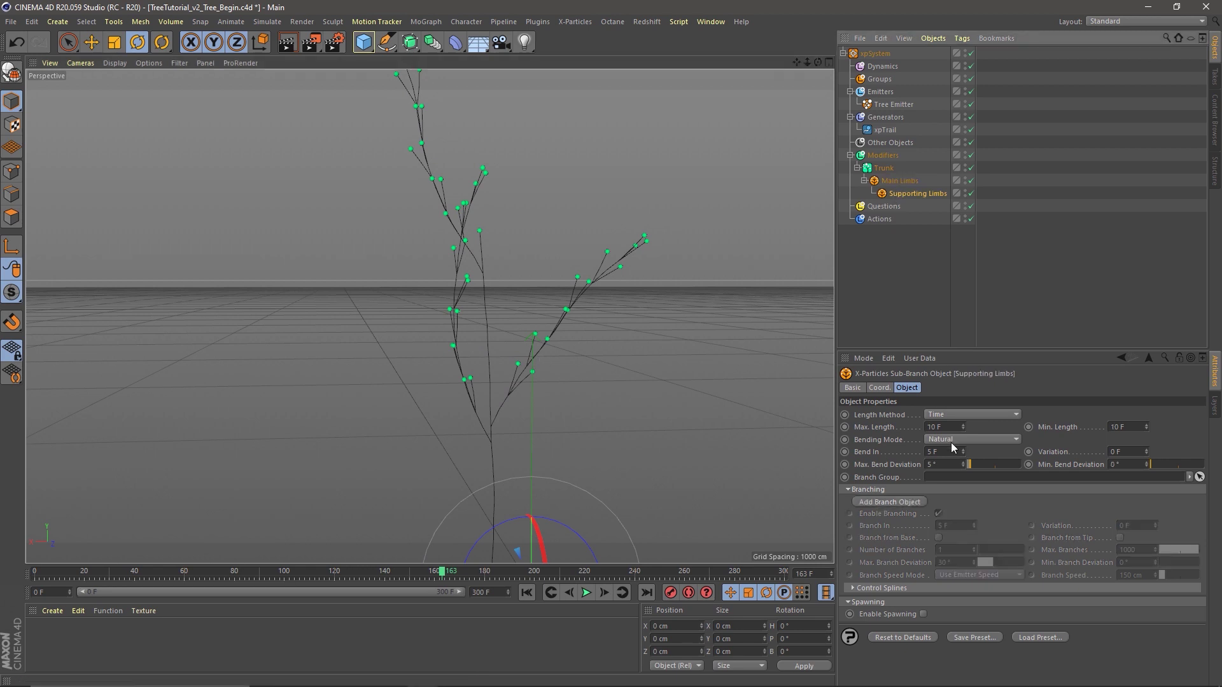
left_click(942, 427)
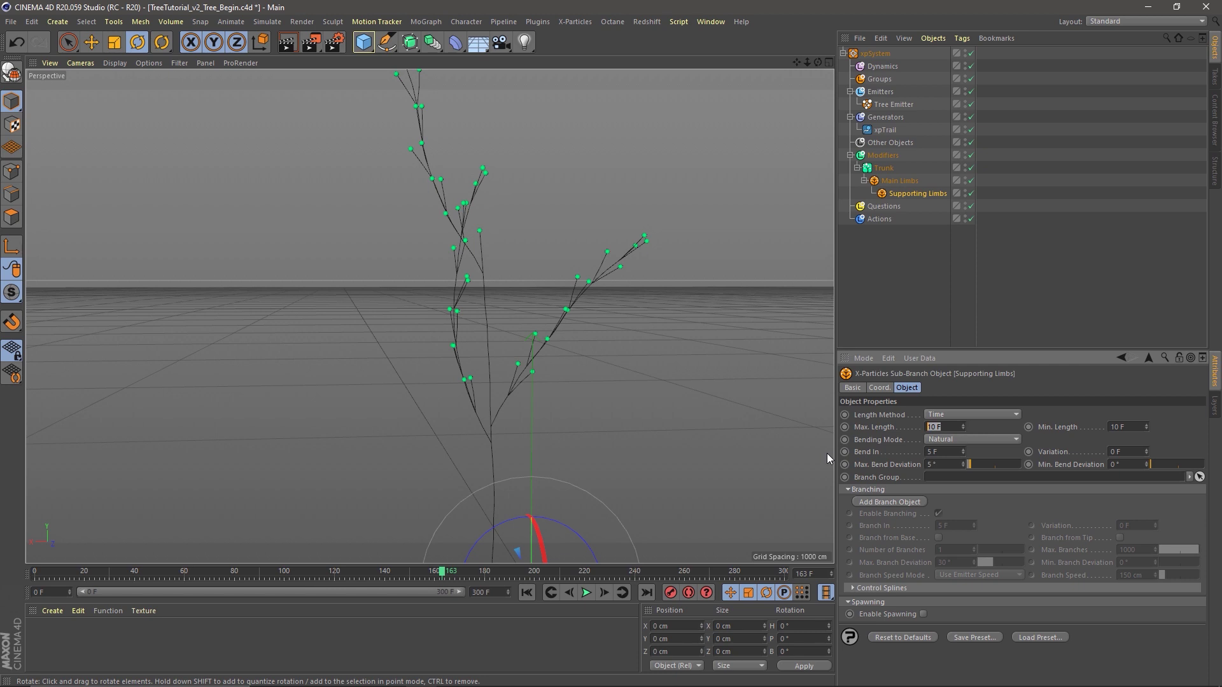
type("40")
left_click(527, 593)
left_click(586, 592)
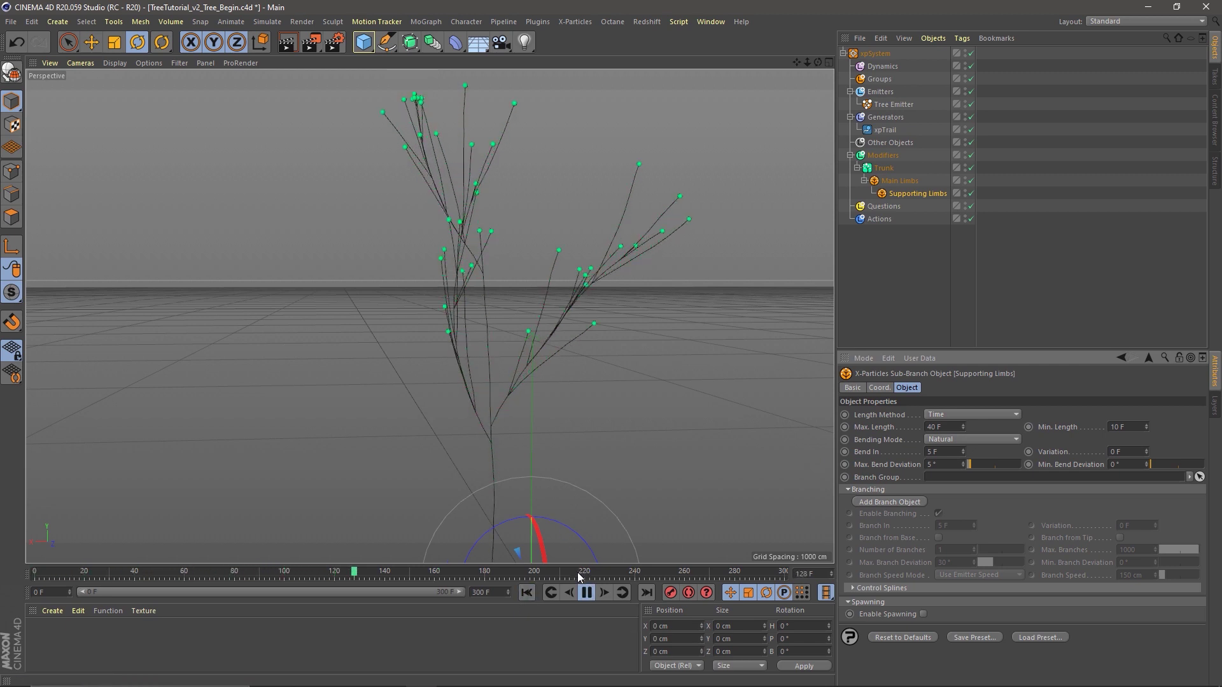
left_click(586, 592)
left_click_drag(458, 337, 413, 357, "alt")
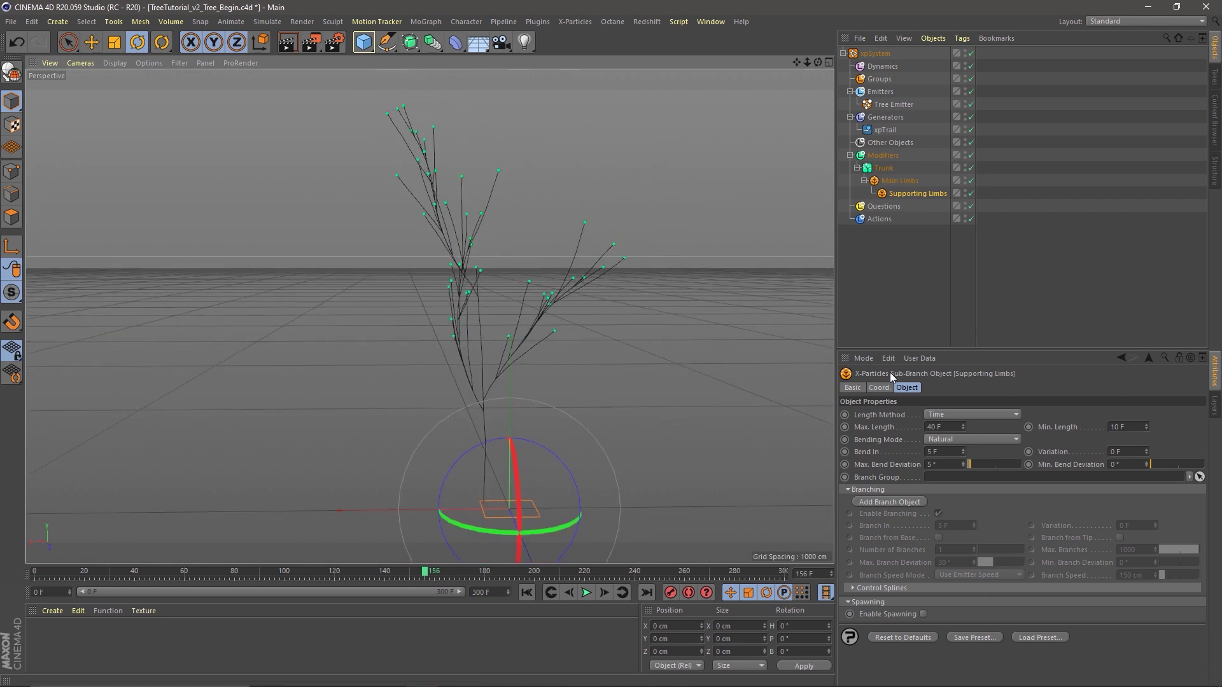
Step: Set the Min. Branch Deviation of Main Limbs to 30° and replay the animation from the start to inspect the branch angles
left_click(896, 182)
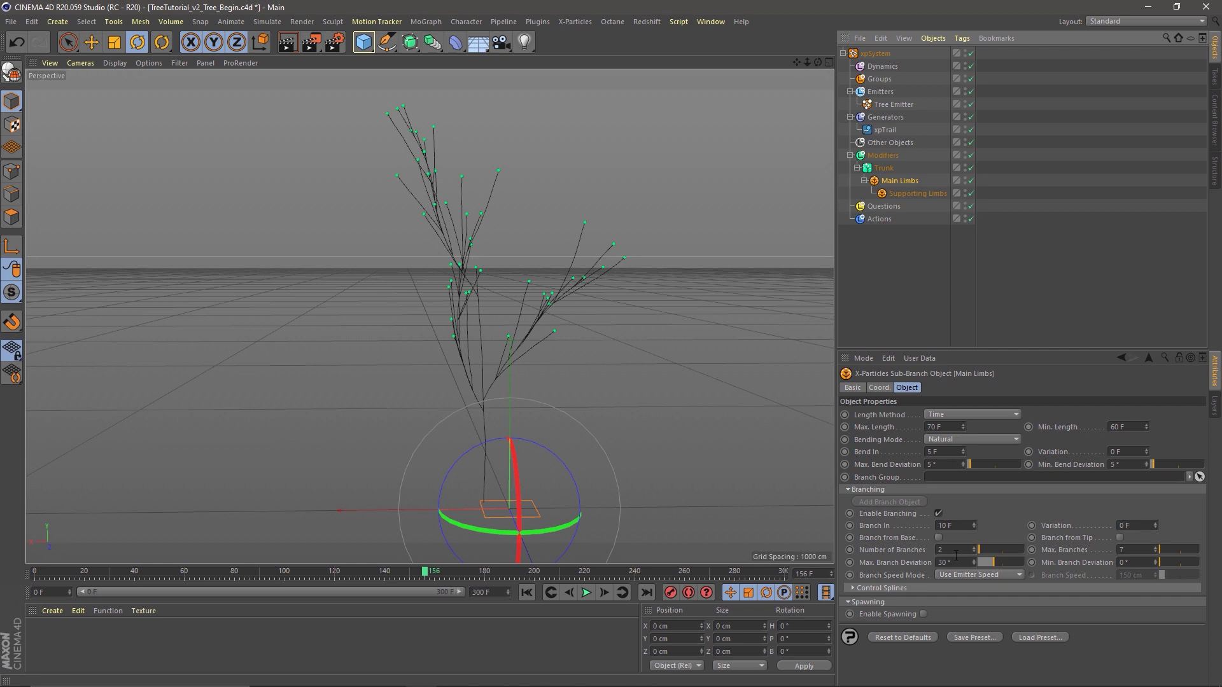
left_click(1140, 563)
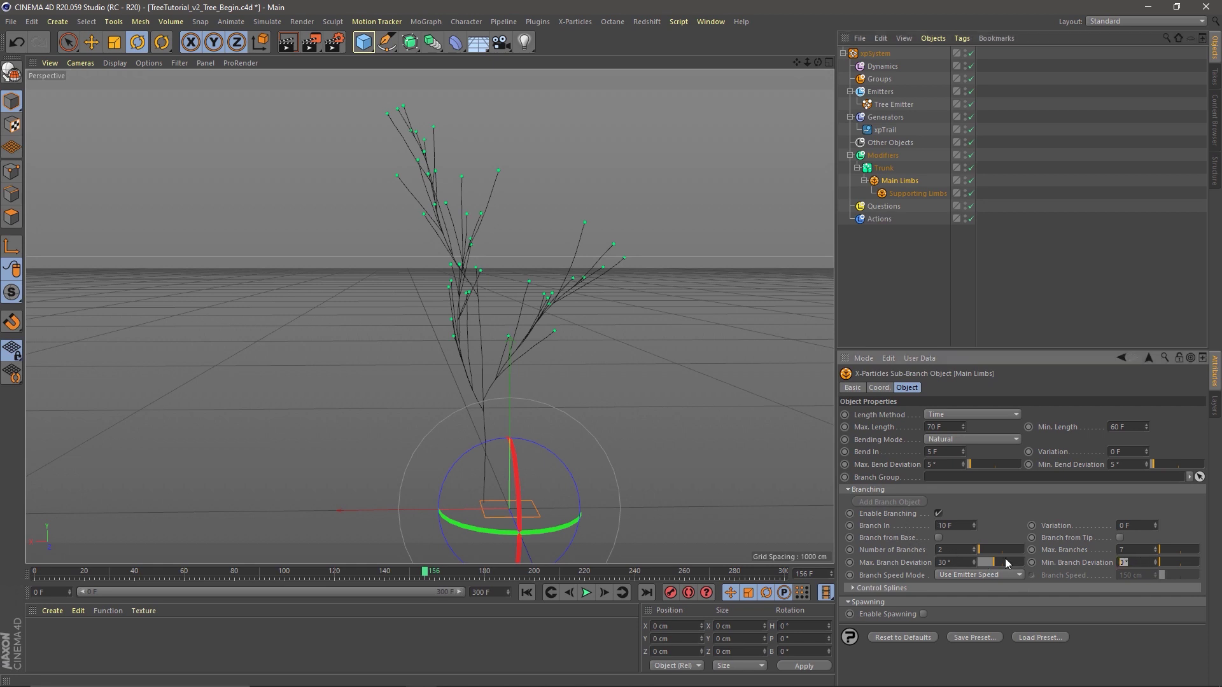
type("30")
key("Return")
left_click(527, 593)
left_click(586, 593)
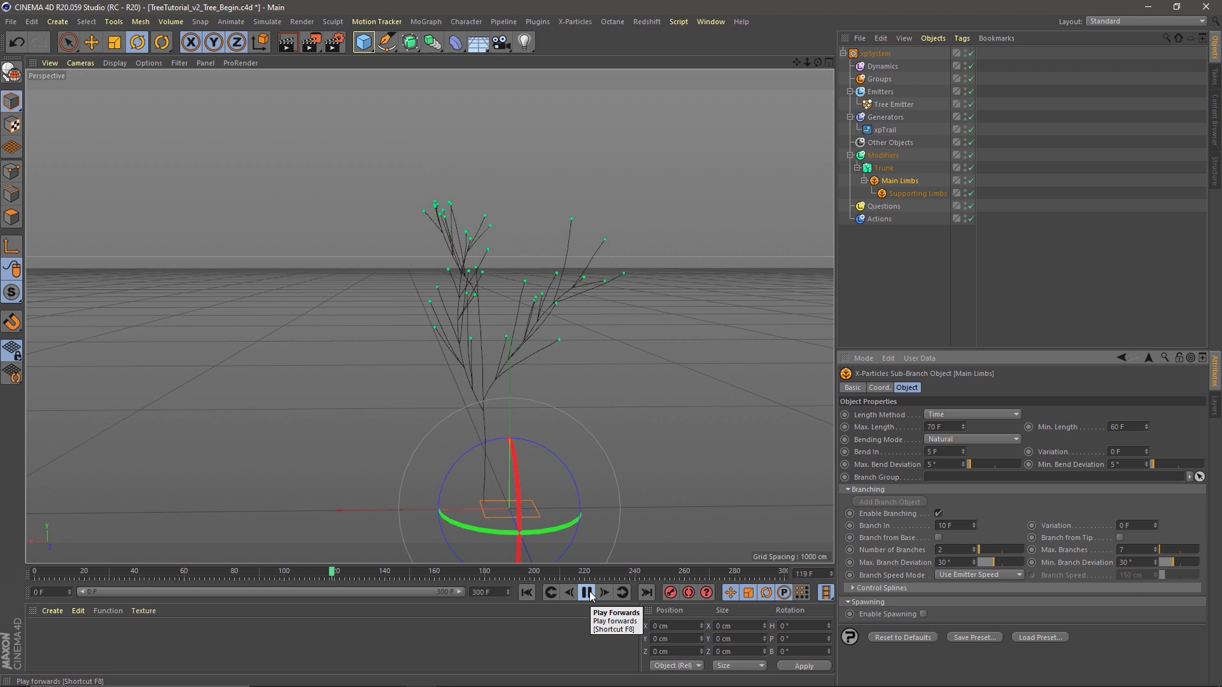
left_click(587, 593)
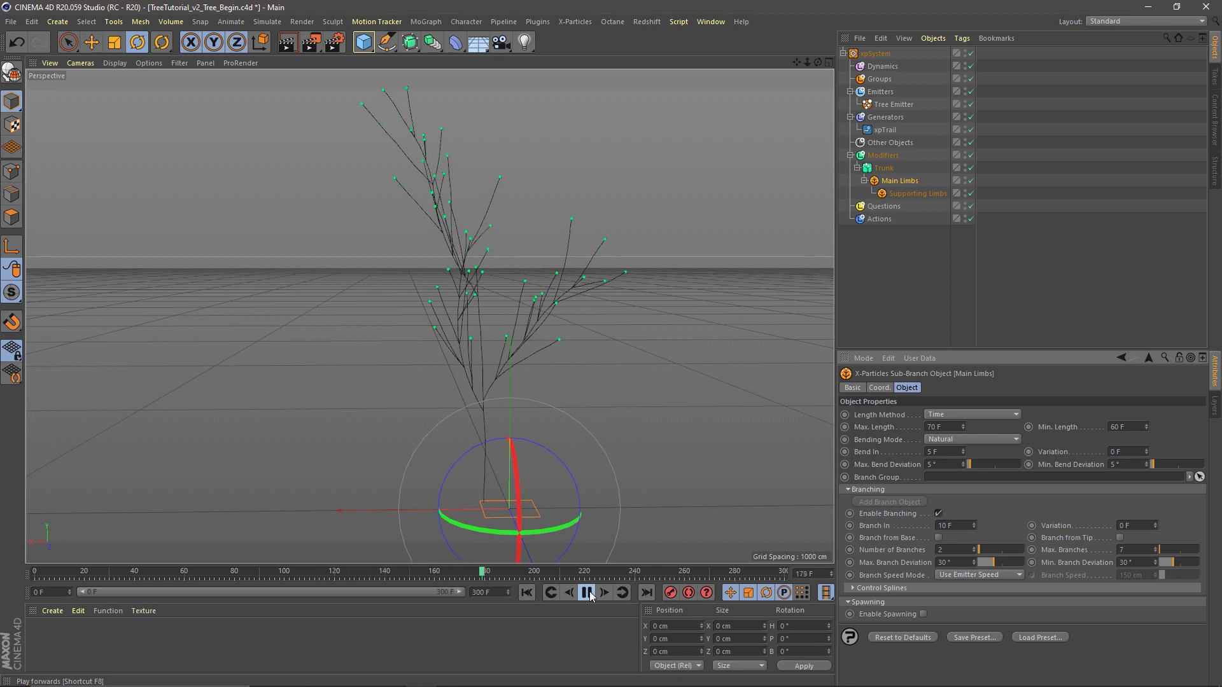
Step: Set the Max. Branch Deviation of Main Limbs to 40° and replay the animation from the start
type("40")
left_click(525, 595)
left_click(585, 593)
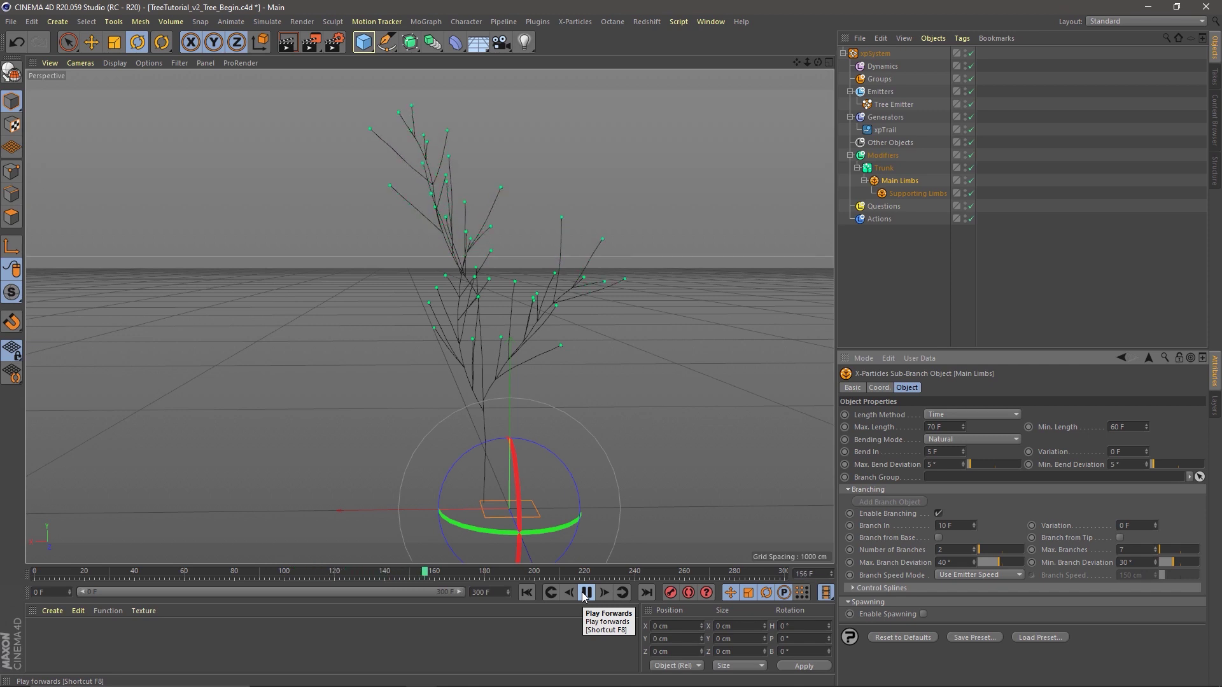
left_click(585, 593)
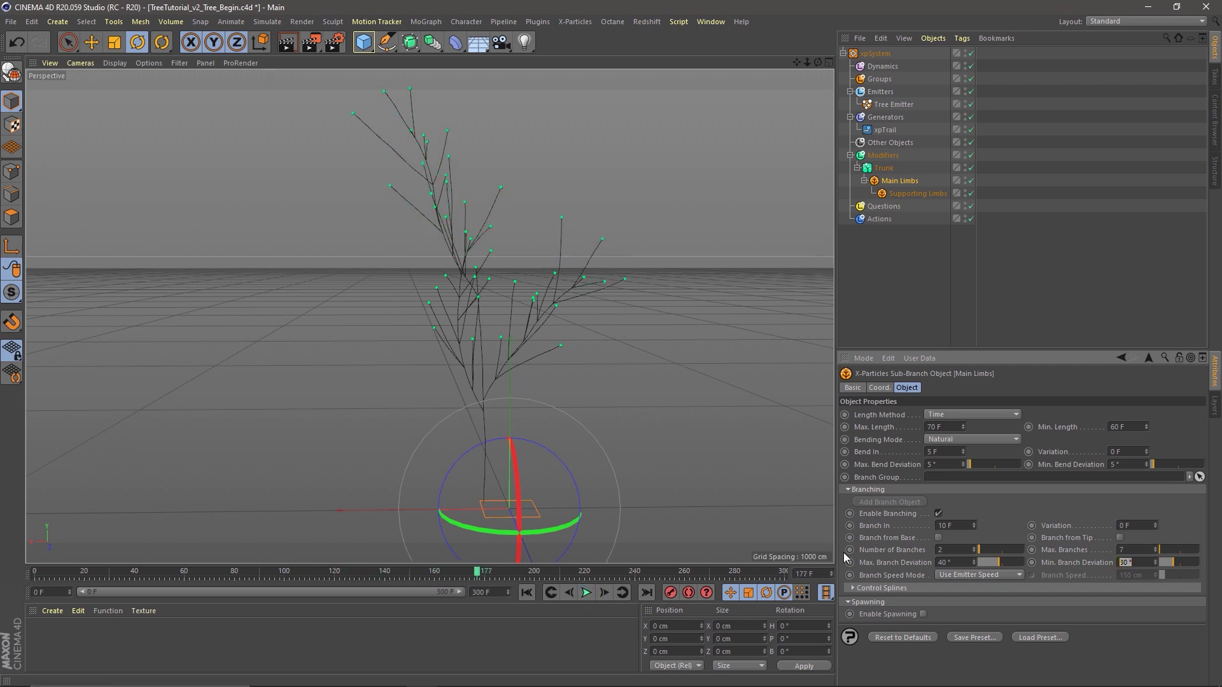
Step: Set the Min. Branch Deviation of Main Limbs to 40°, replay the animation from the start and inspect the tree from another angle
left_click(525, 594)
left_click(585, 593)
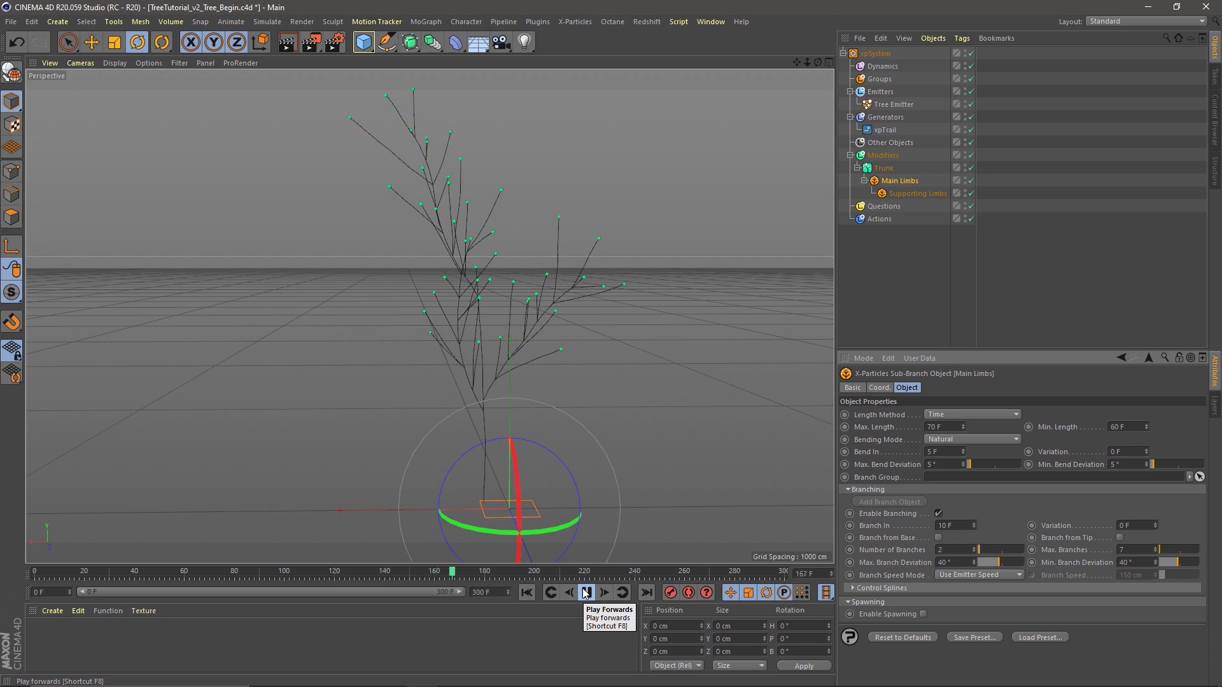
left_click(585, 593)
mouse_move(530, 361)
left_mouse_down("alt")
mouse_move(519, 335)
mouse_move(589, 335)
mouse_move(453, 337)
mouse_move(520, 329)
left_mouse_up("alt")
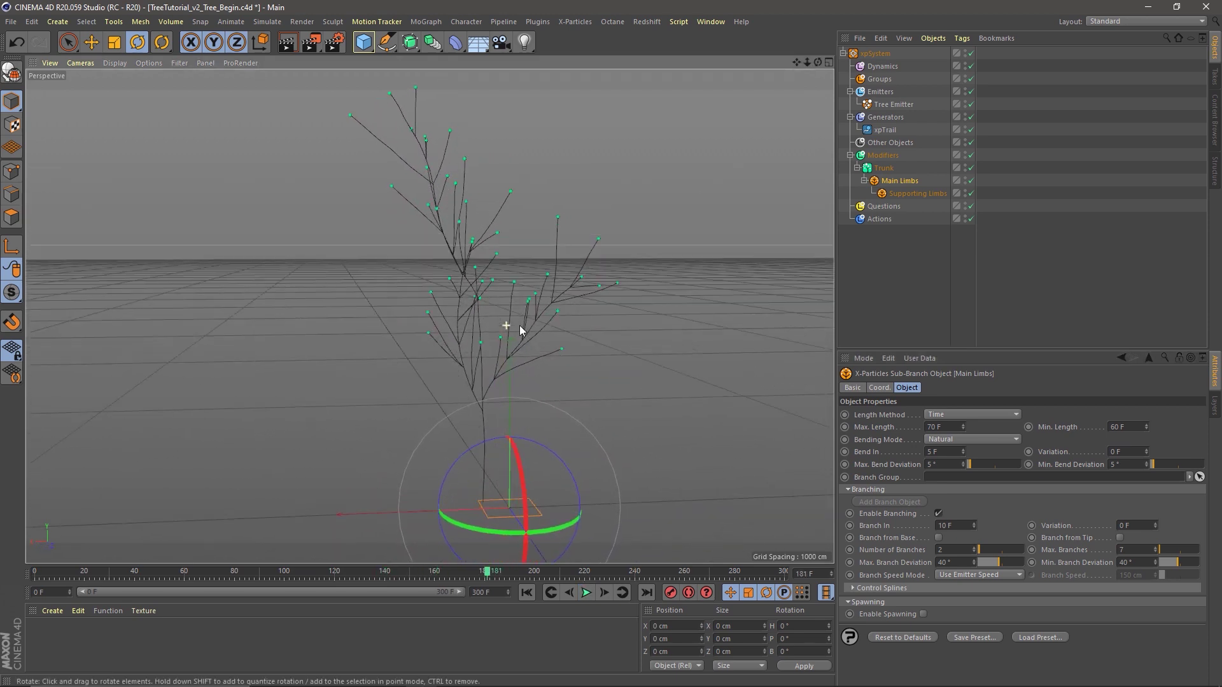
Step: Set Supporting Limbs' Min. Bend Deviation to 5° and Bend In Variation to 5 F, and replay the animation from the start
left_click(902, 193)
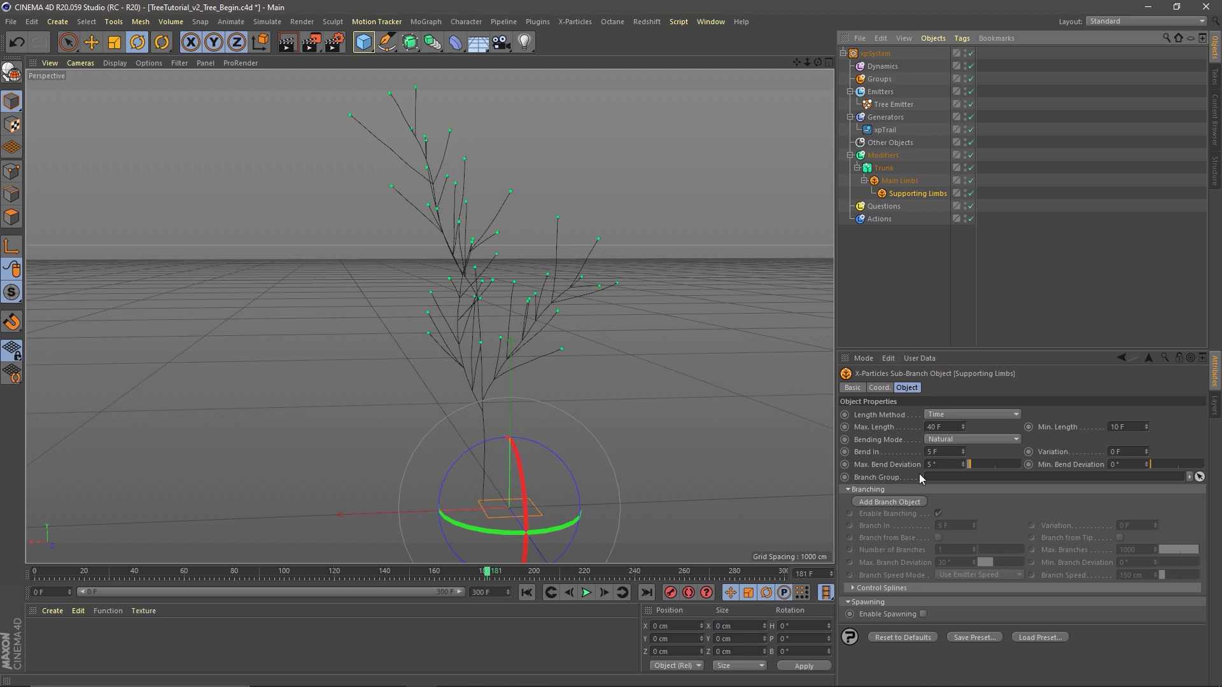
left_click_drag(1129, 465, 1032, 466)
type("5")
key("Return")
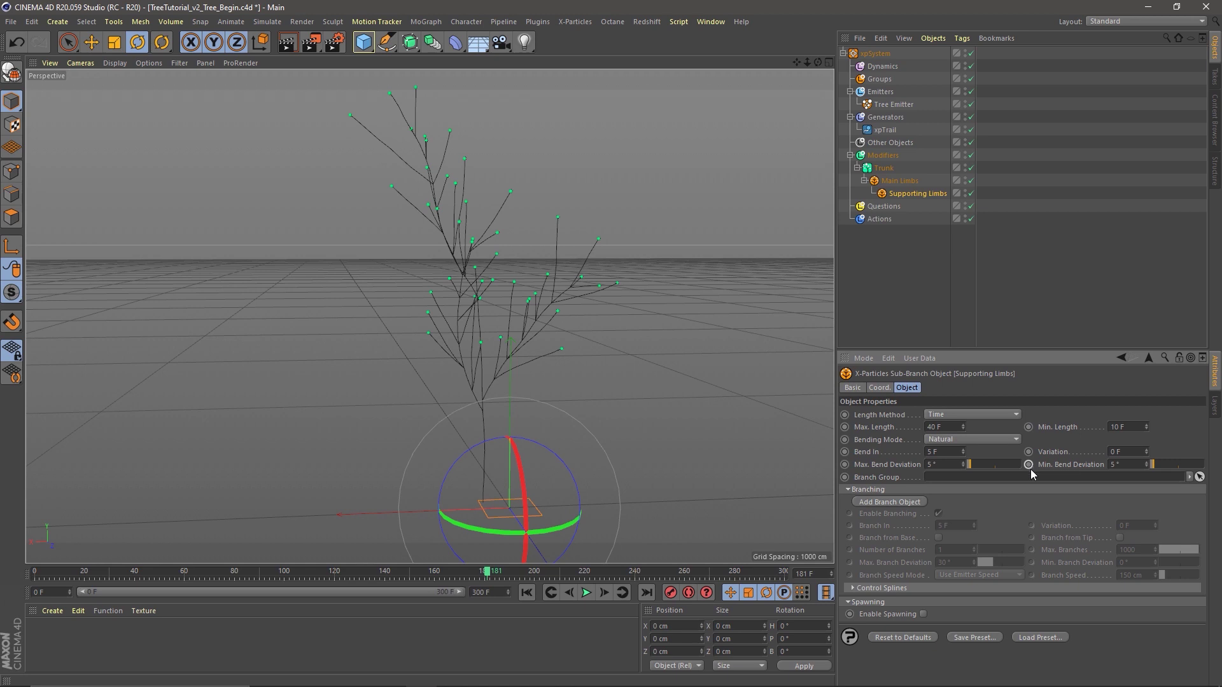
left_click_drag(1129, 452, 1015, 455)
left_click(527, 592)
left_click(587, 593)
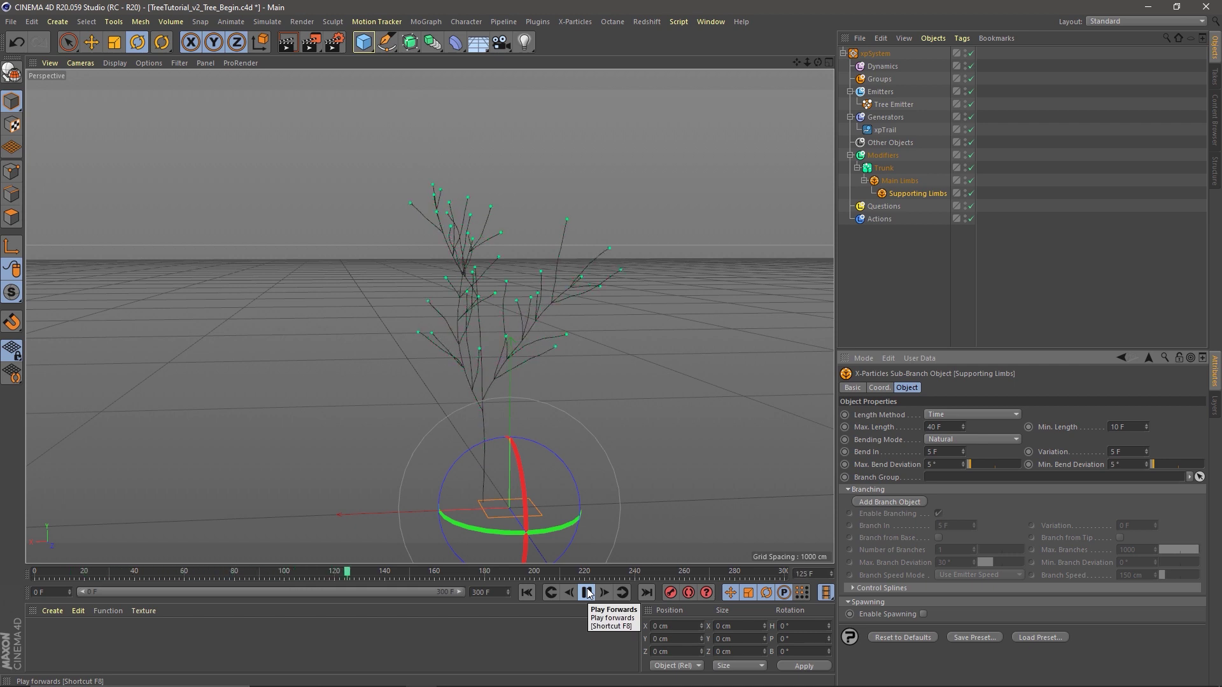
left_click(587, 593)
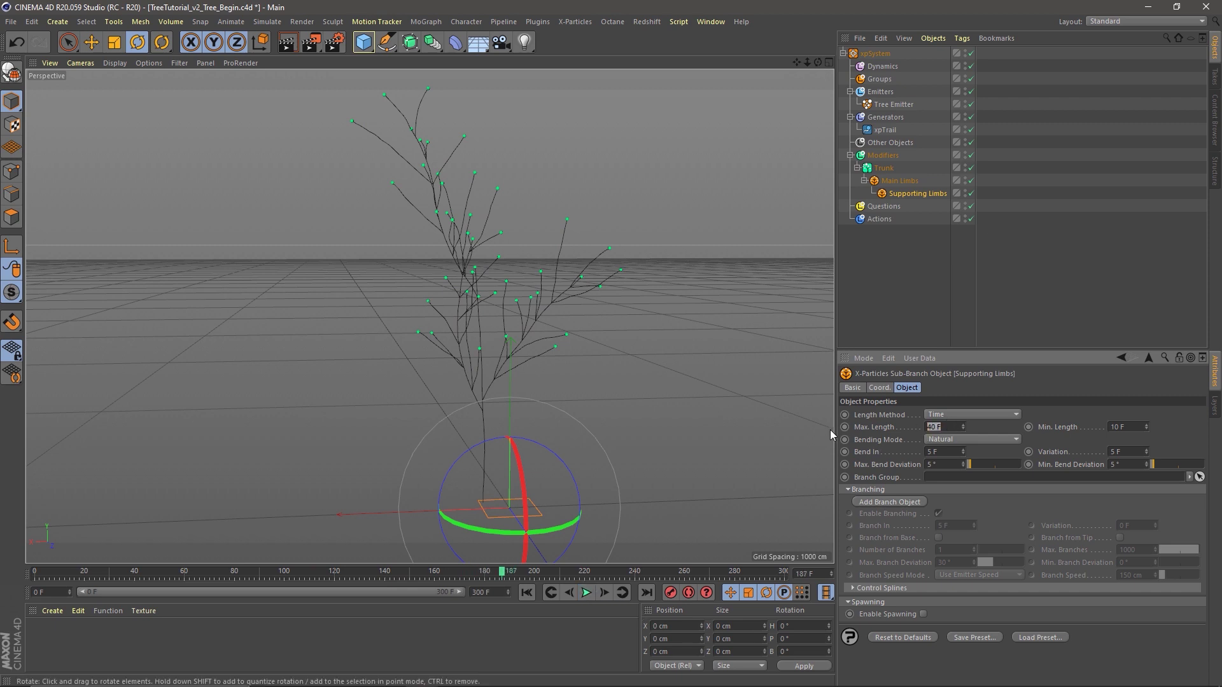
Step: Set the Max. Length of Supporting Limbs to 60 F, replay the animation from the start and inspect the tree from another angle
type("60")
key("Return")
left_click(527, 592)
left_click(586, 592)
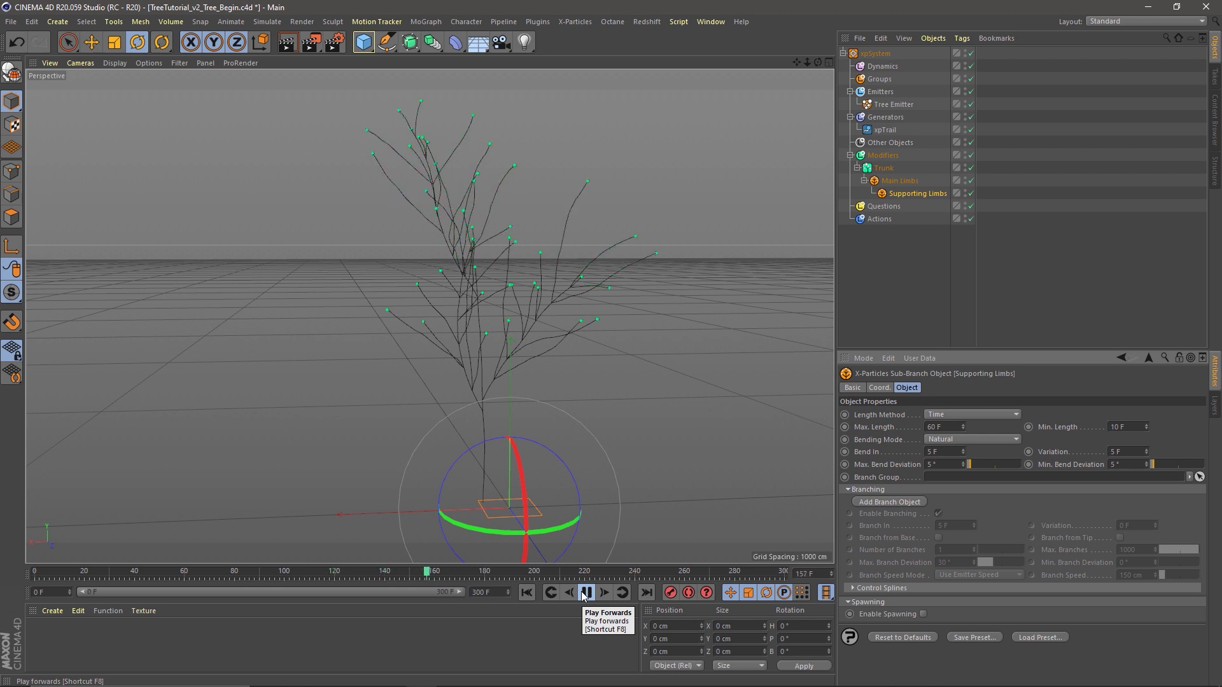
left_click(585, 592)
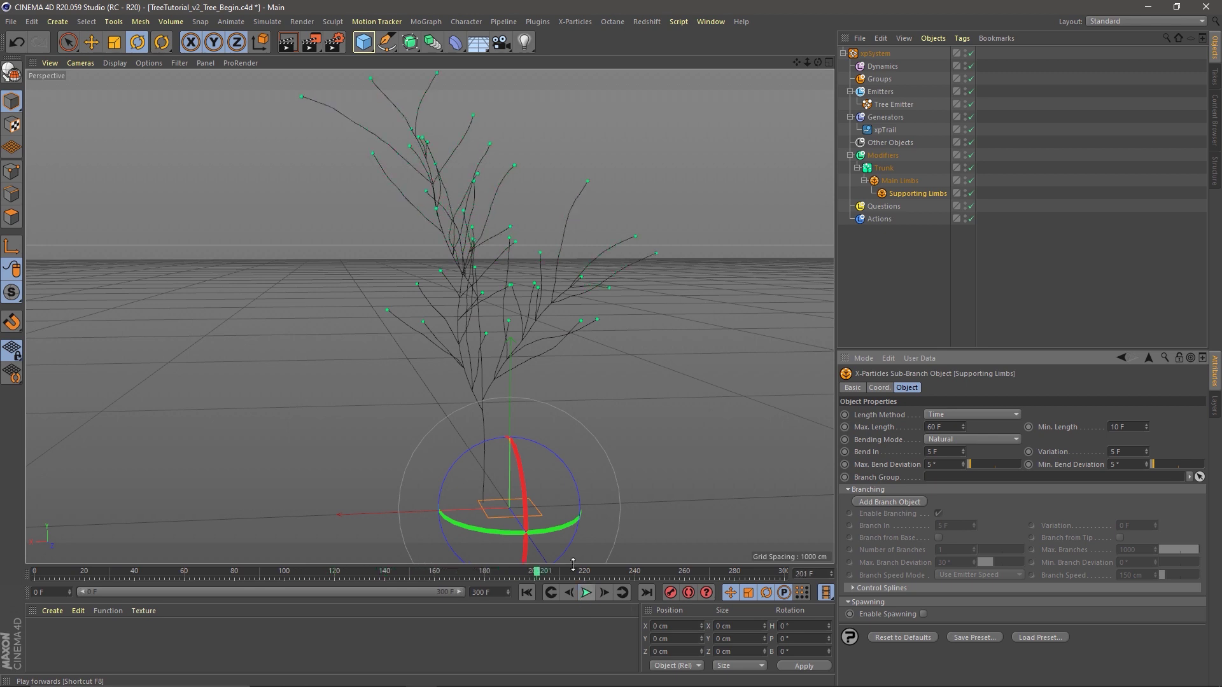
left_click_drag(506, 323, 563, 321, "alt")
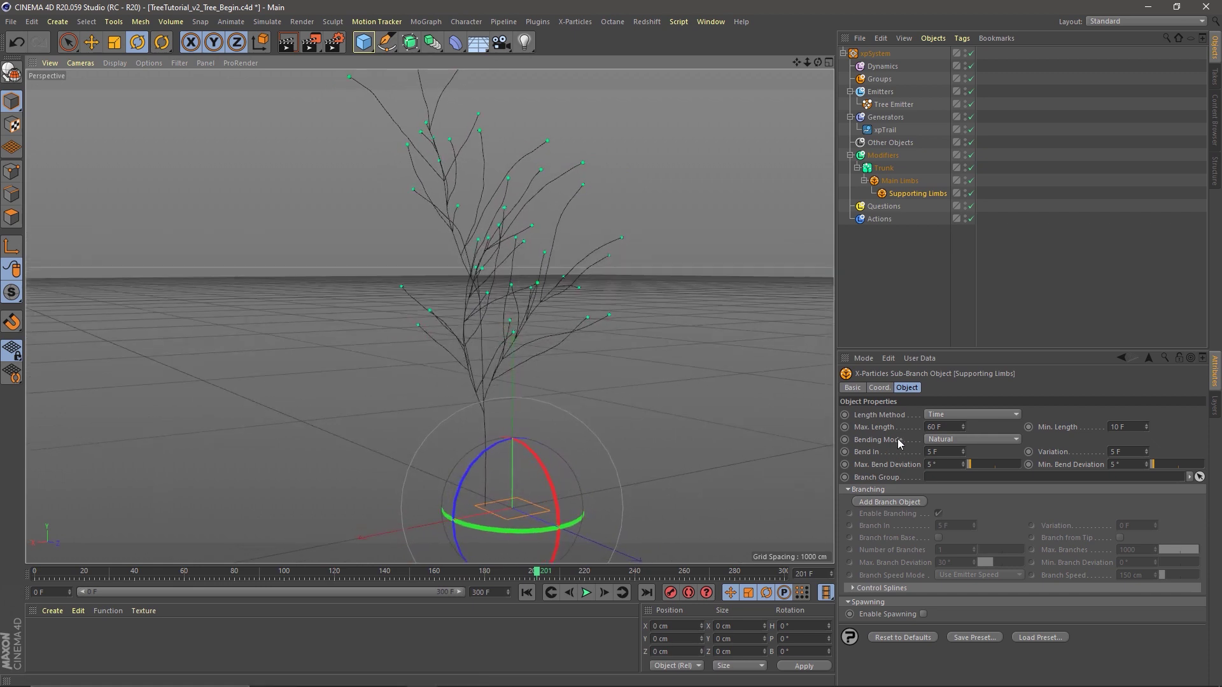
Step: Add a branch object beneath Supporting Limbs and rename it Twigs
left_click(889, 502)
left_click(914, 207)
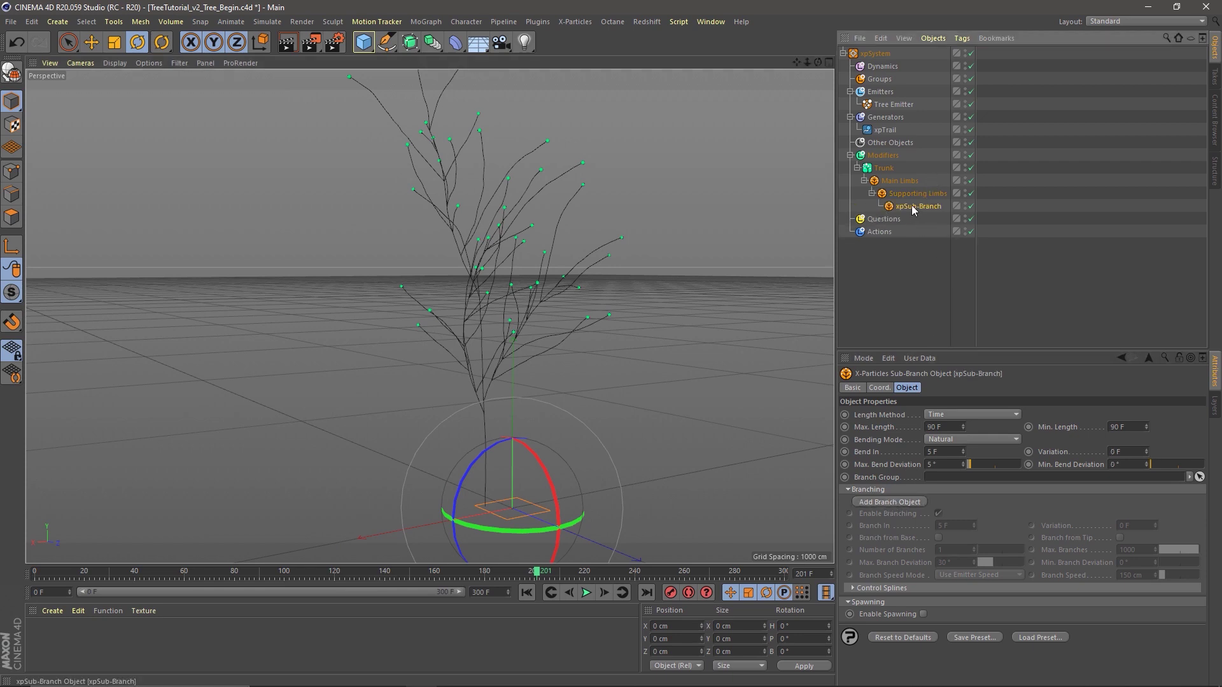
double_click(914, 207)
type("Twig")
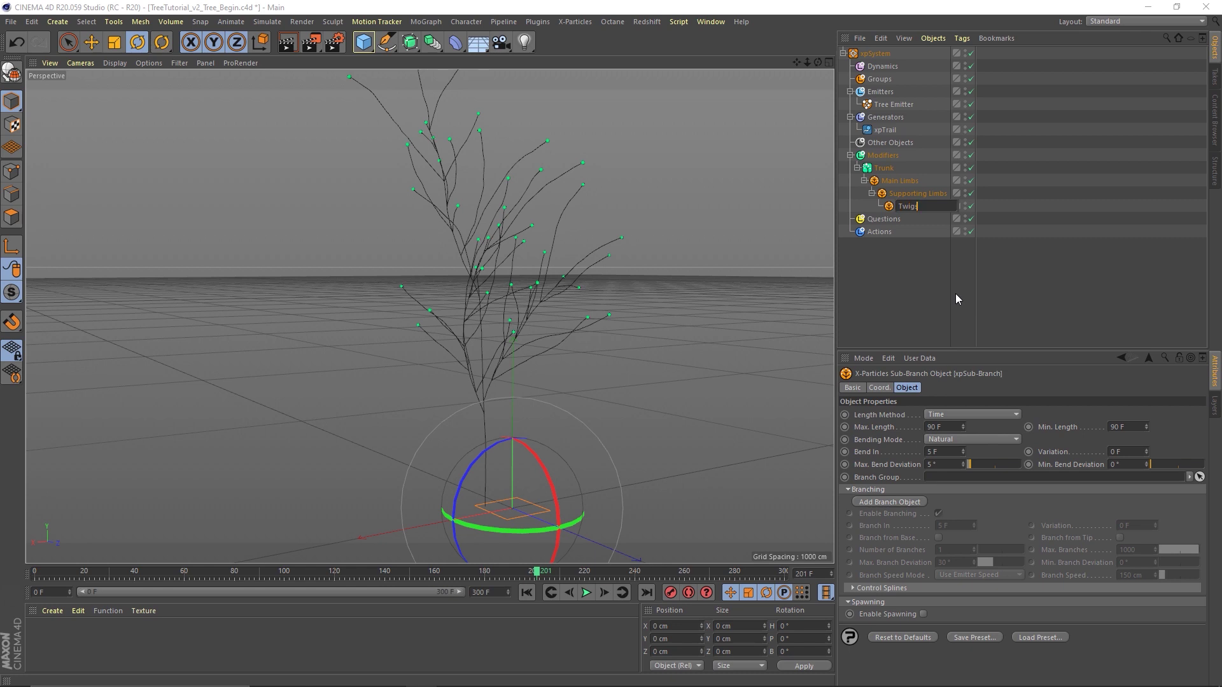
type("s")
key("Return")
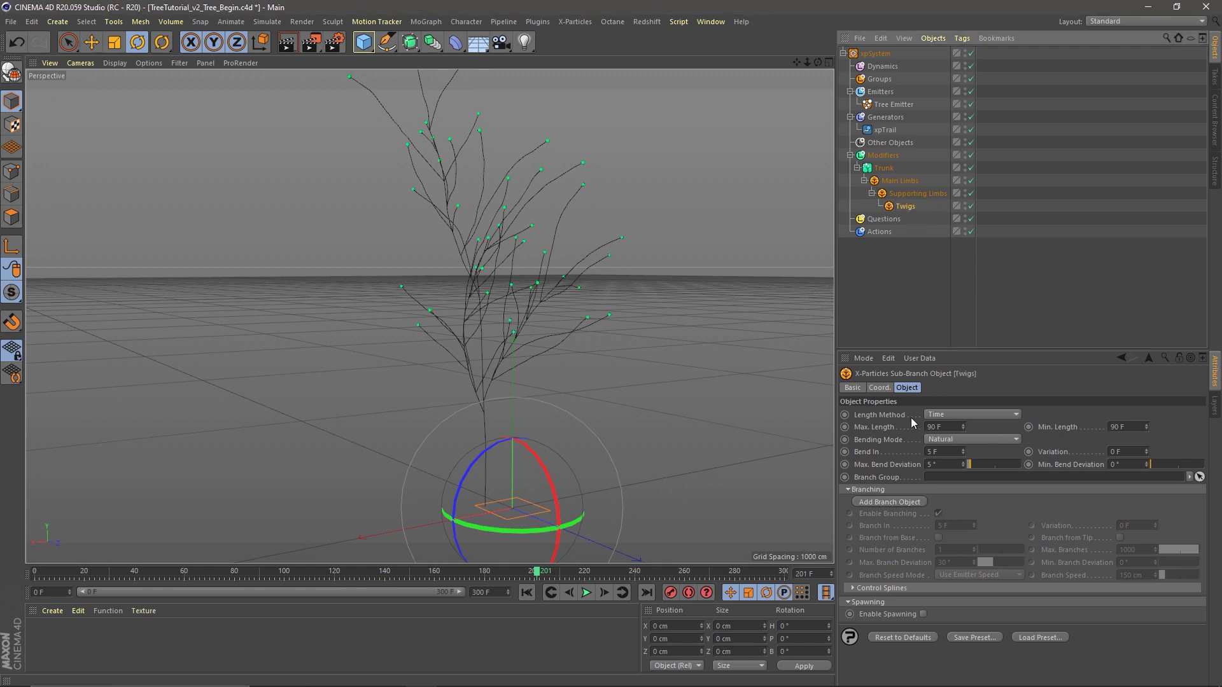
Step: Set the Number of Branches of Supporting Limbs to 3, with Branch In and its Variation both at 7 F
left_click(906, 193)
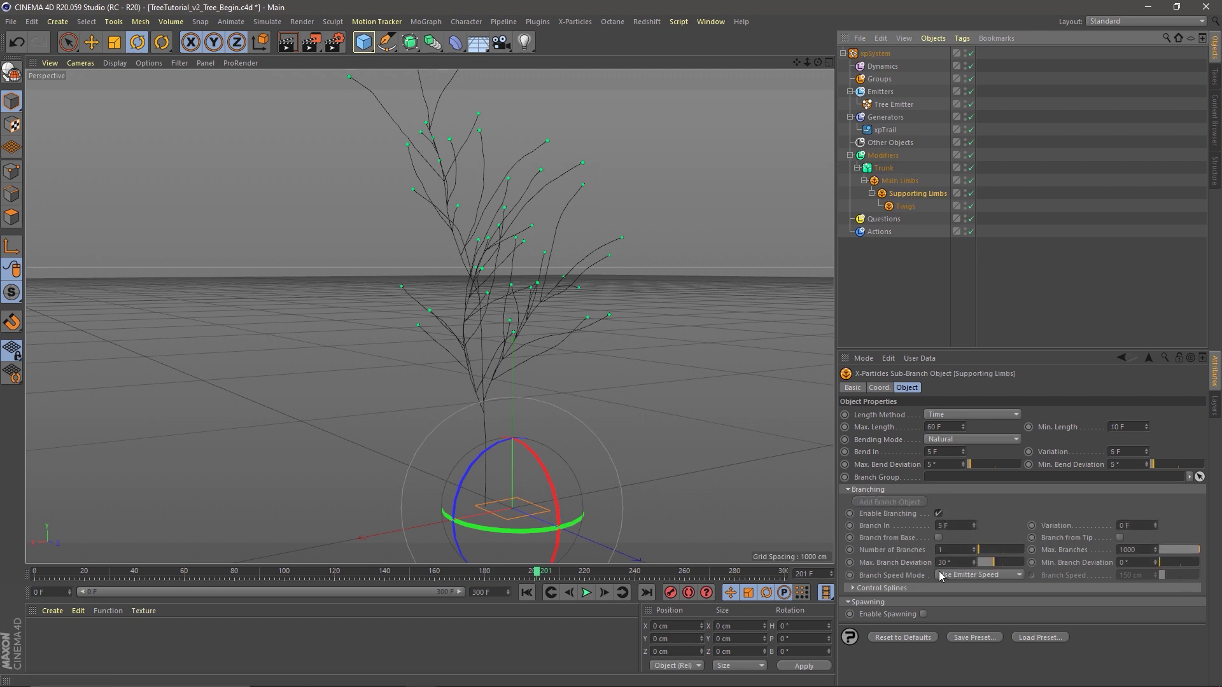
left_click(952, 550)
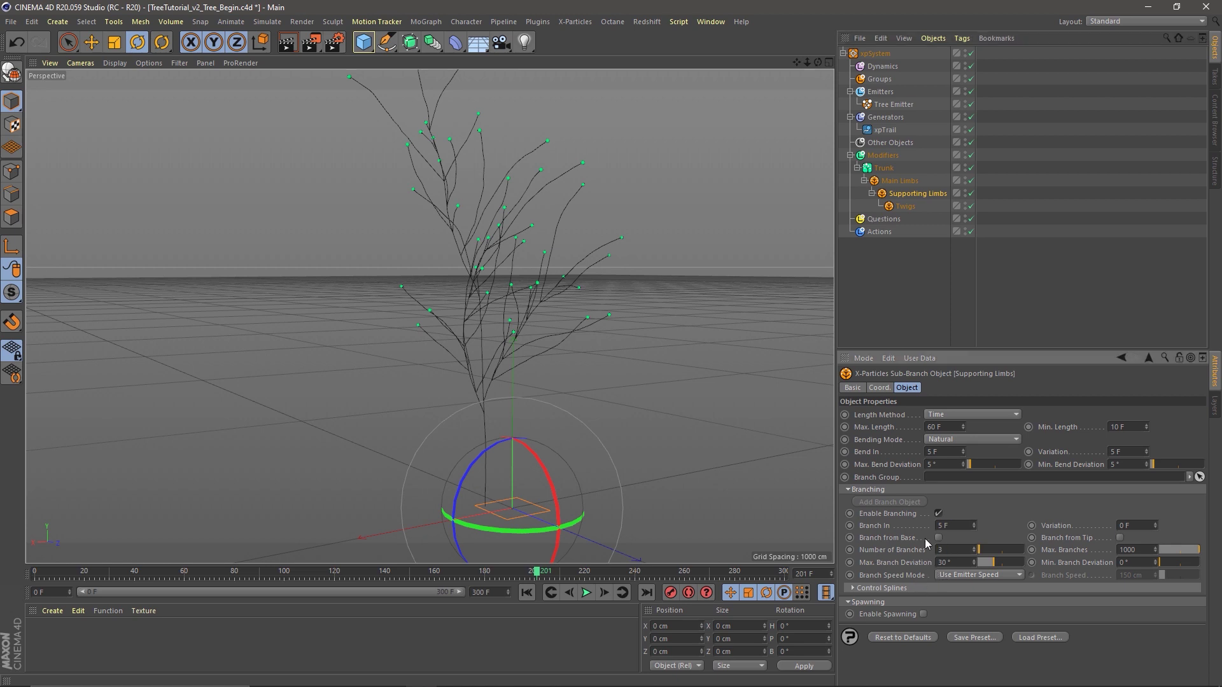
left_click(947, 526)
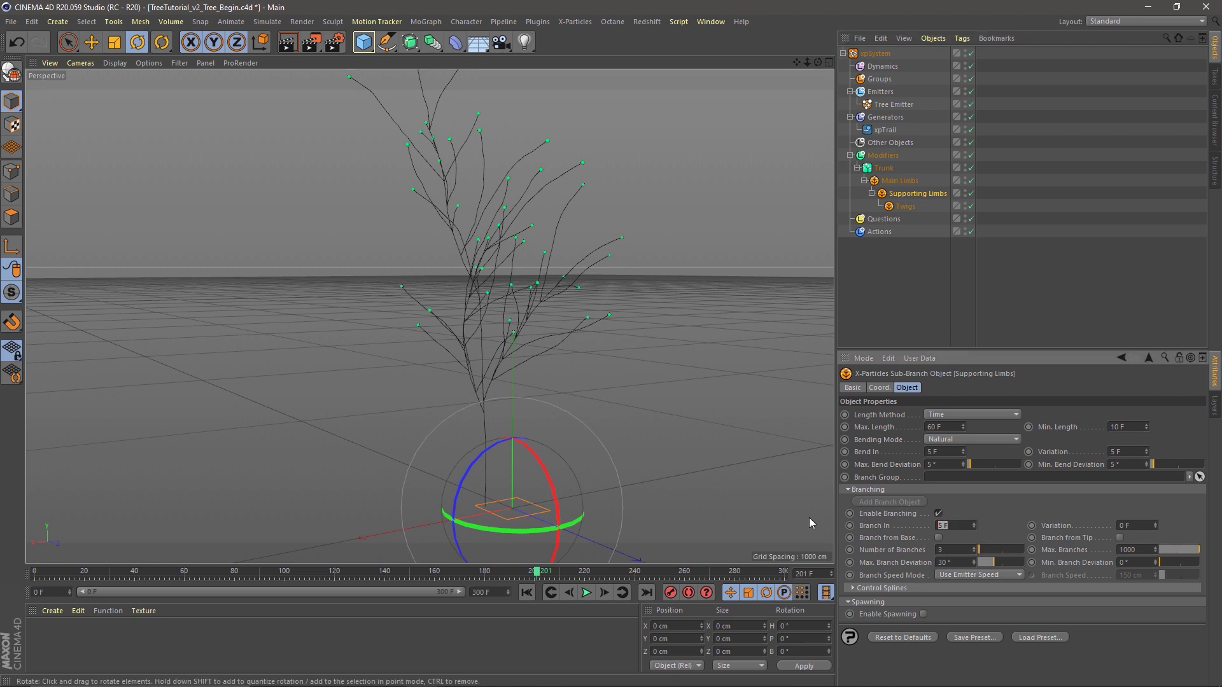
type("7")
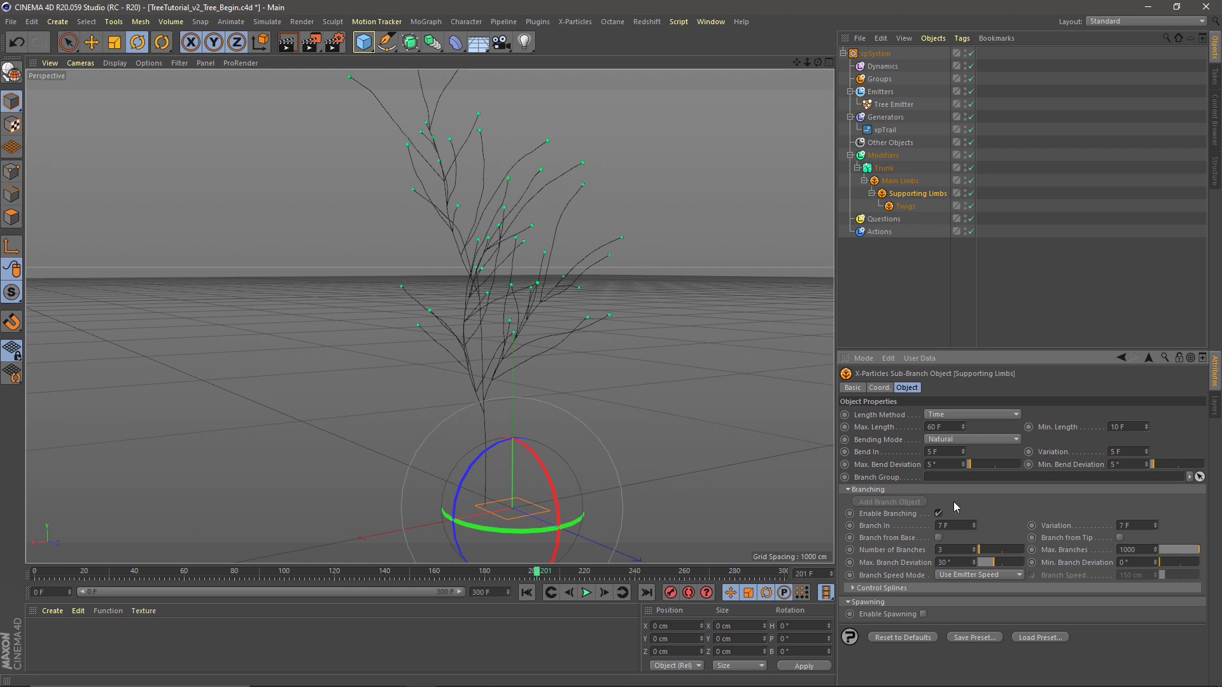
Step: Set the Max. Length and Min. Length of Twigs to 10 F, replay the animation from the start and inspect the tree up close
left_click(900, 210)
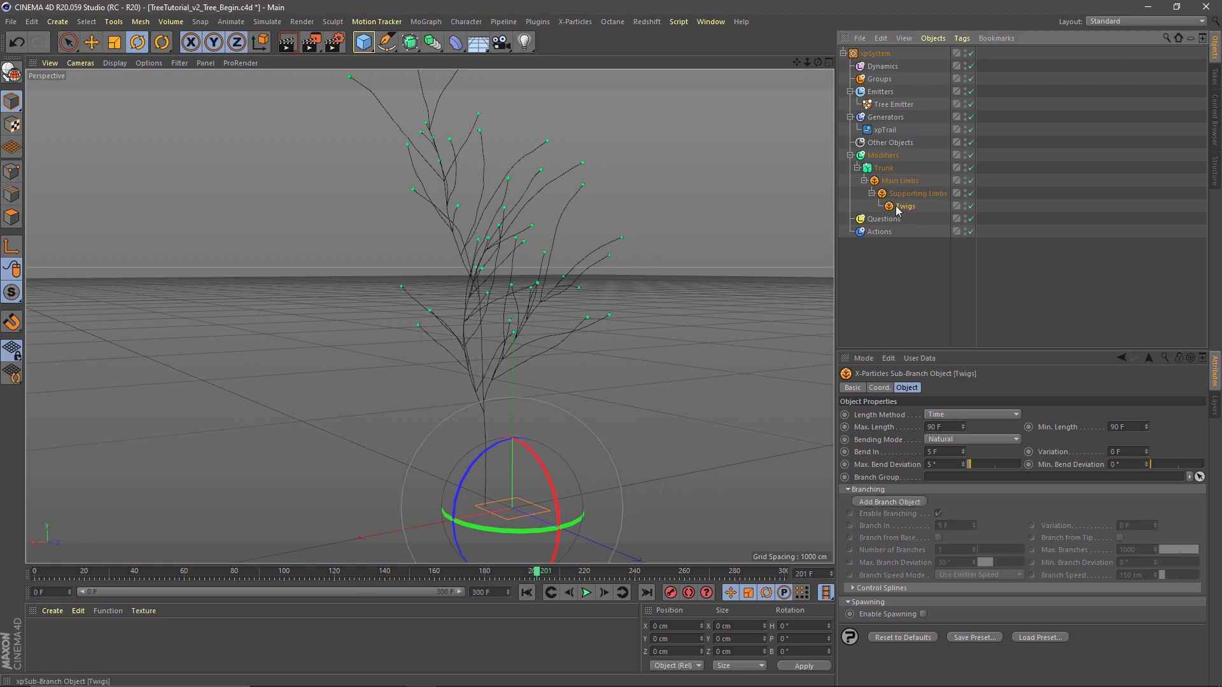
left_click_drag(947, 428, 799, 428)
type("1")
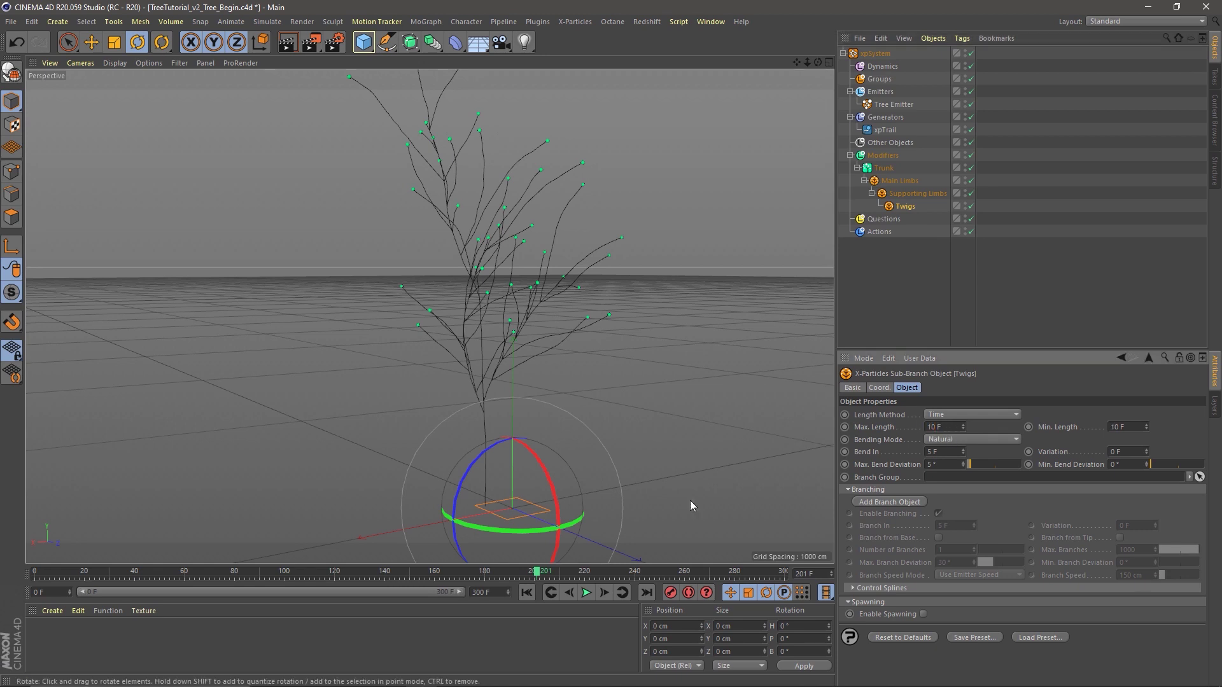
left_click(527, 593)
left_click(586, 592)
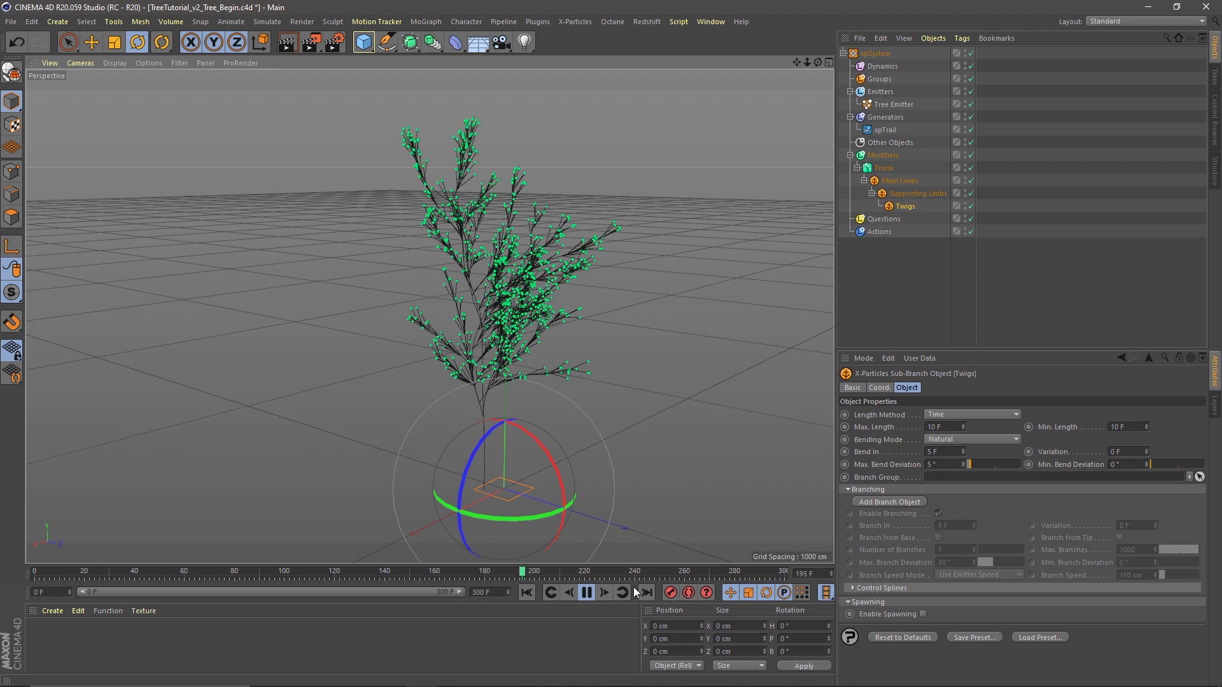
left_click(586, 593)
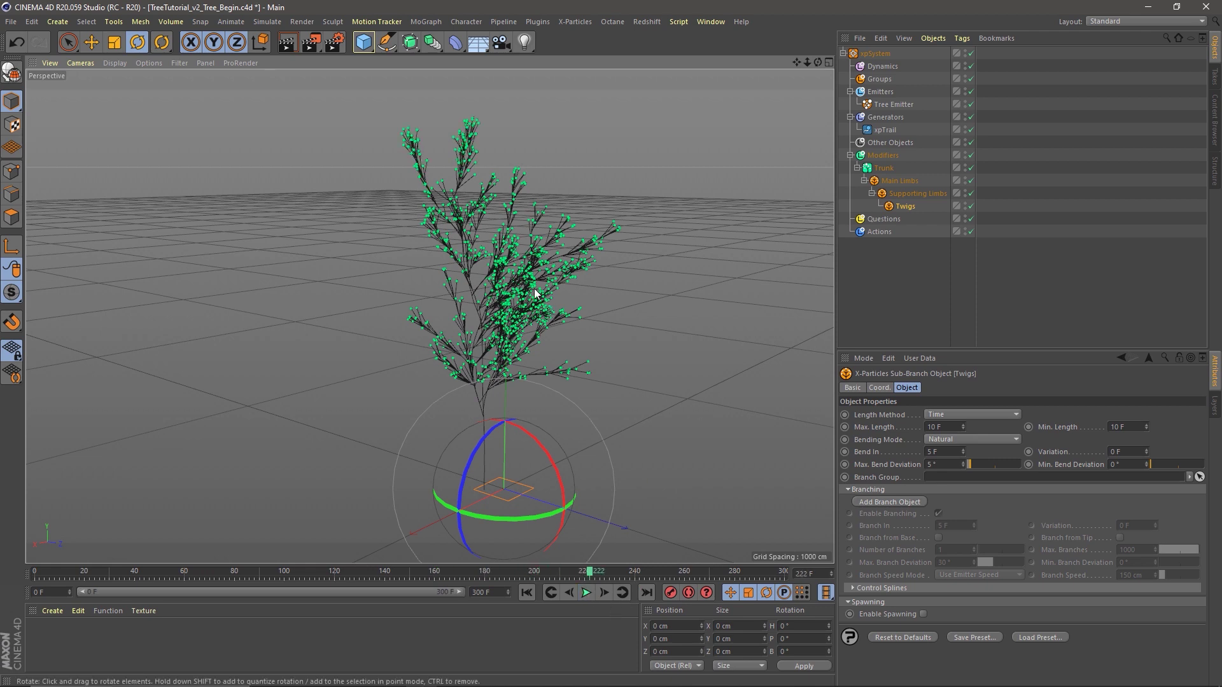
right_click_drag(520, 289, 626, 274, "alt")
left_click_drag(508, 312, 600, 299, "alt")
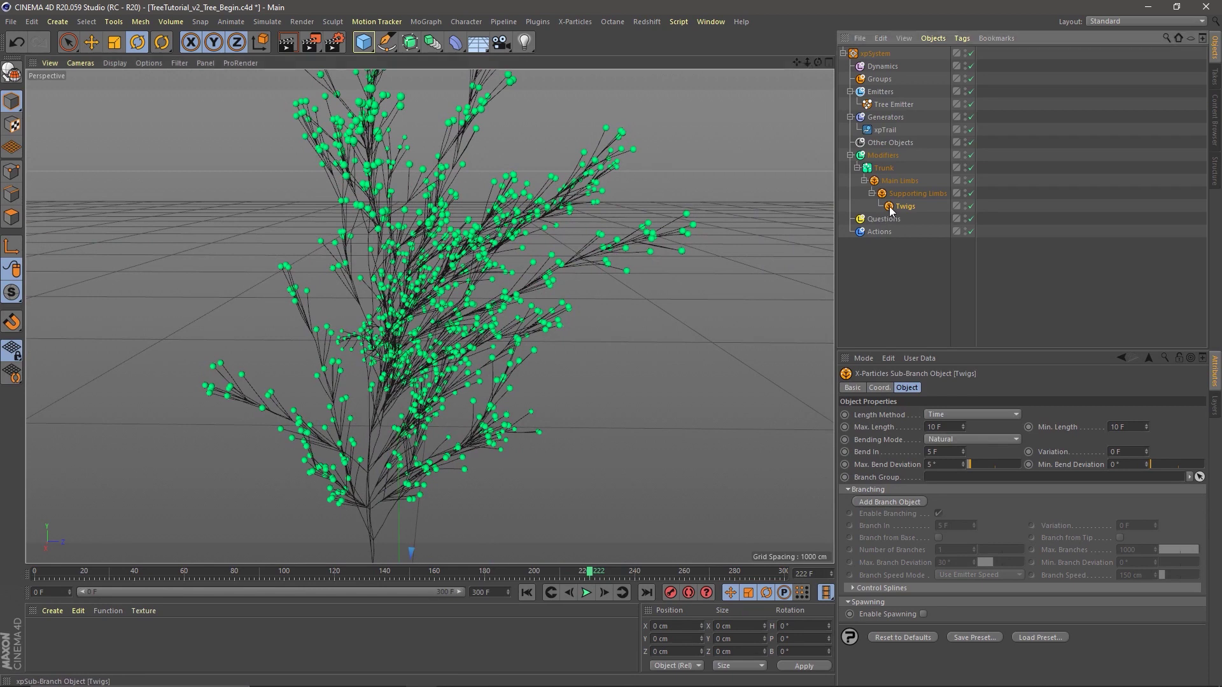
Step: Set the Min. Bend Deviation of Twigs to 5°, replay the animation from the start and inspect the tree from several angles
left_click(1132, 465)
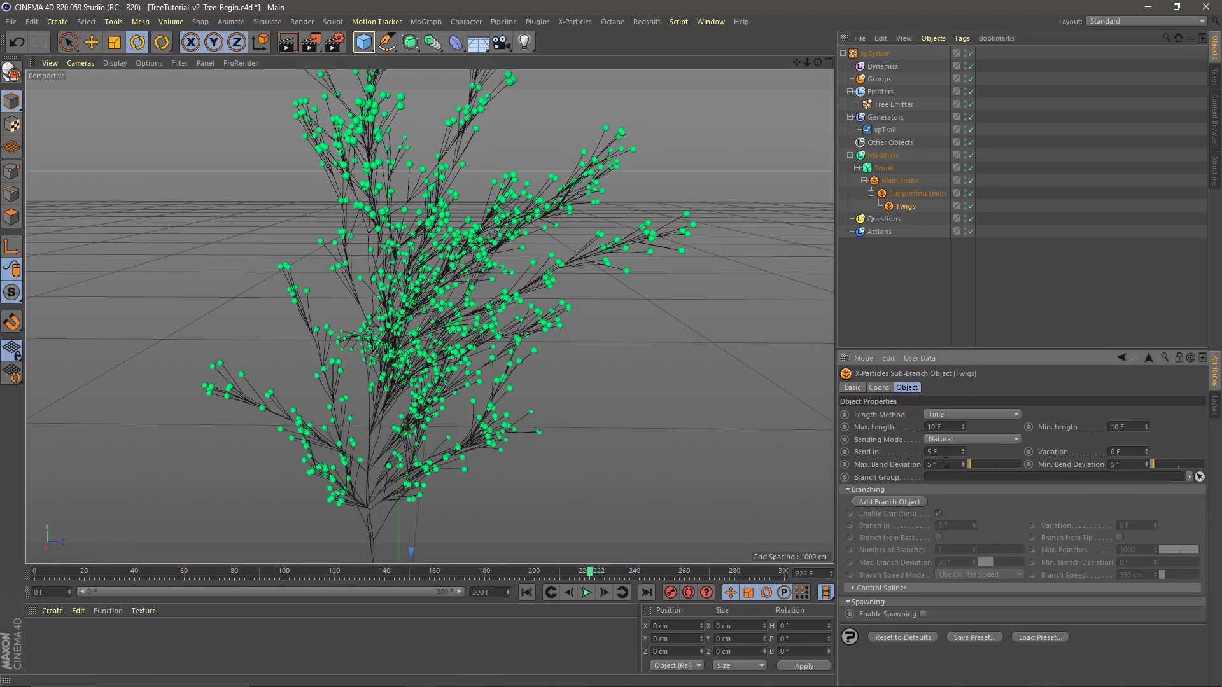
left_click(527, 593)
left_click(586, 593)
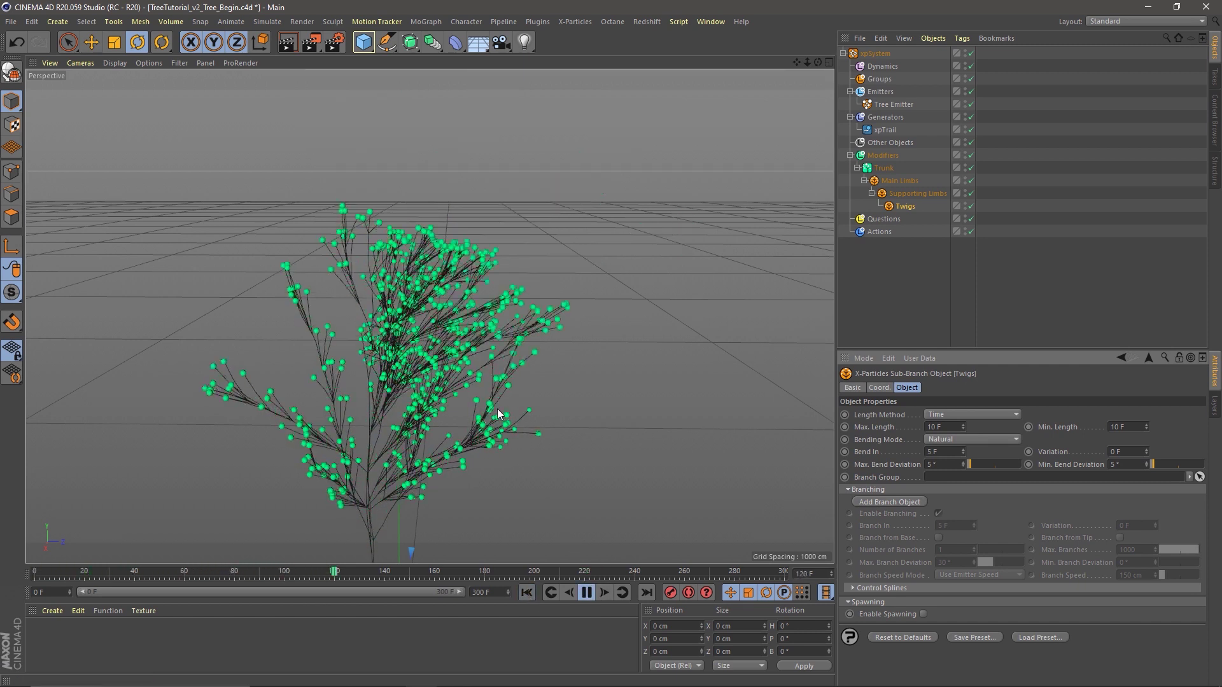
left_click_drag(429, 361, 281, 365, "alt")
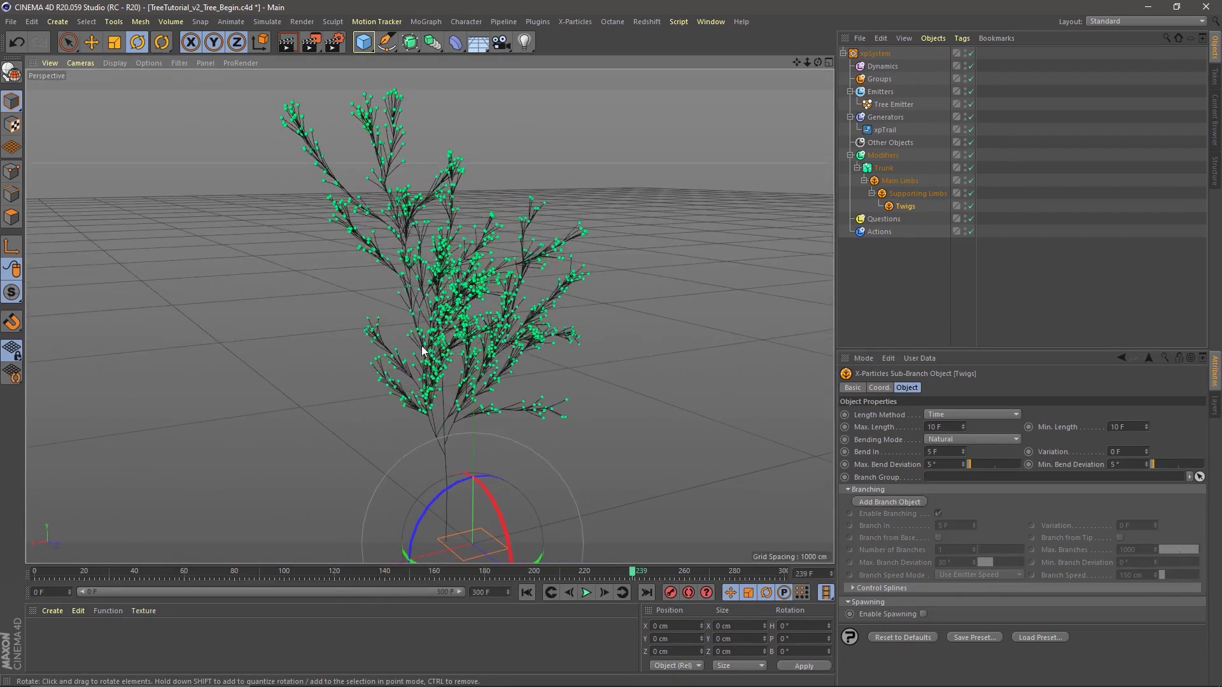
left_click_drag(444, 343, 486, 319, "alt")
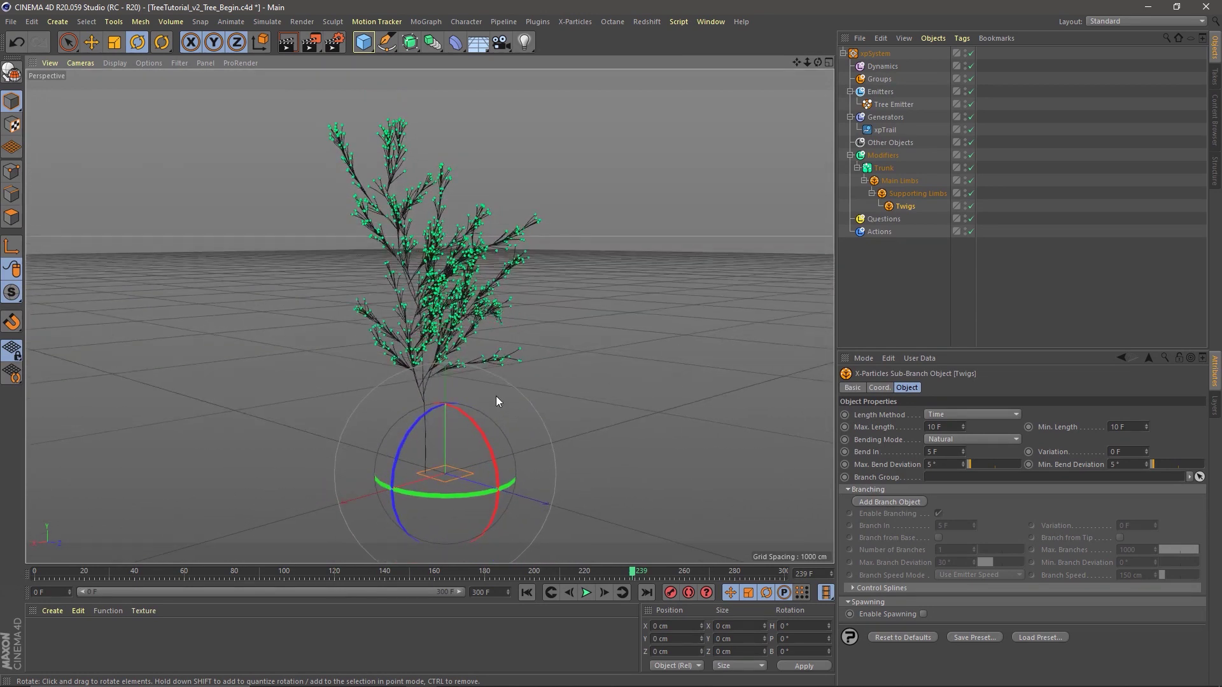
right_click_drag(417, 325, 461, 326, "alt")
left_click_drag(461, 326, 319, 346, "alt")
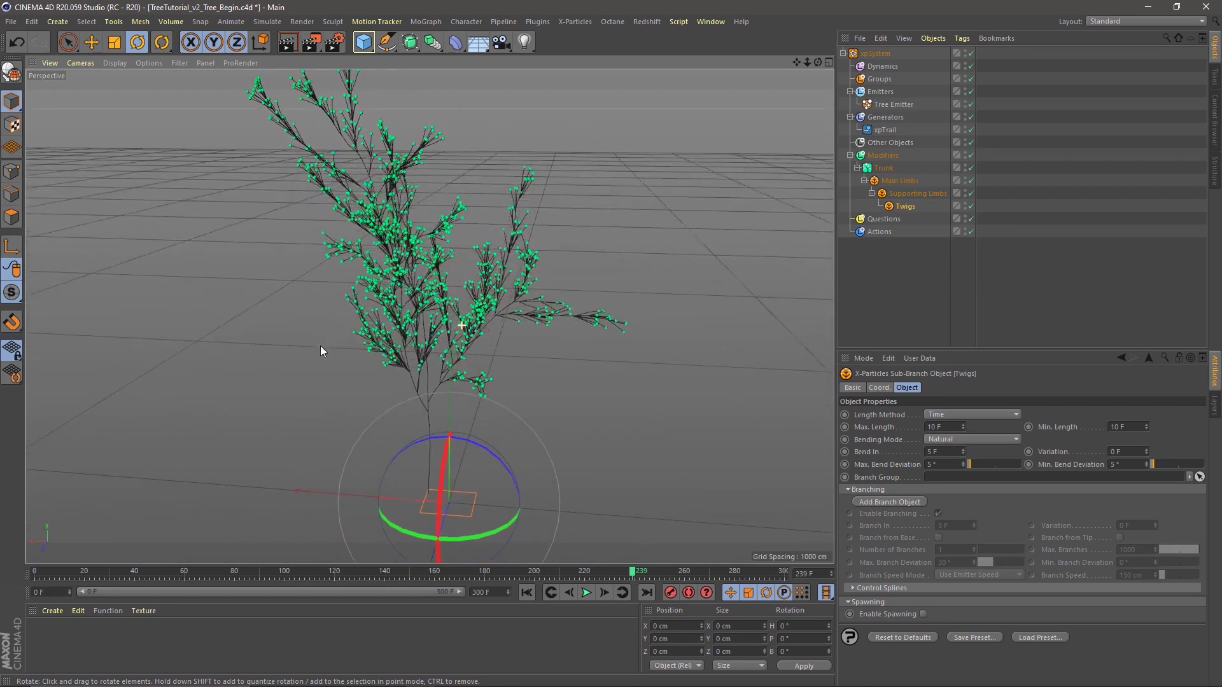
mouse_move(428, 322)
left_mouse_down("alt")
mouse_move(430, 347)
mouse_move(456, 313)
mouse_move(446, 324)
left_mouse_up("alt")
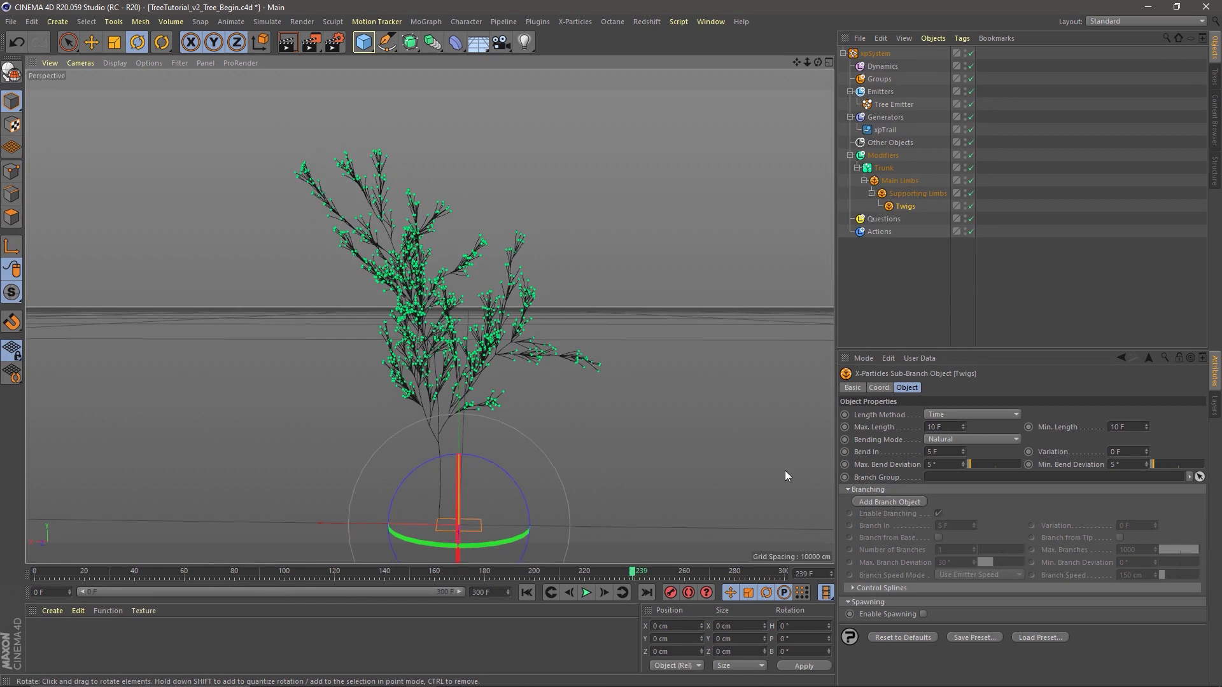
Step: Try a Max. Length of 60 F on Twigs, replay the animation from the start, and undo the length change
left_click(950, 426)
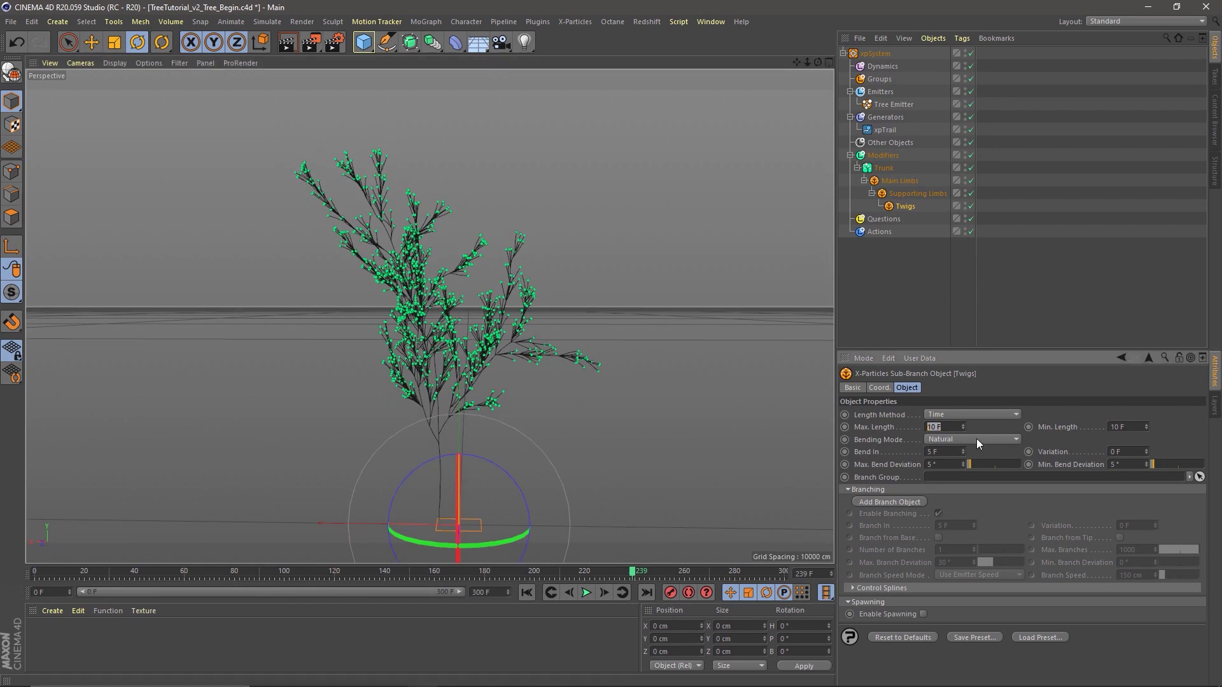
type("60")
left_click(526, 593)
left_click(586, 592)
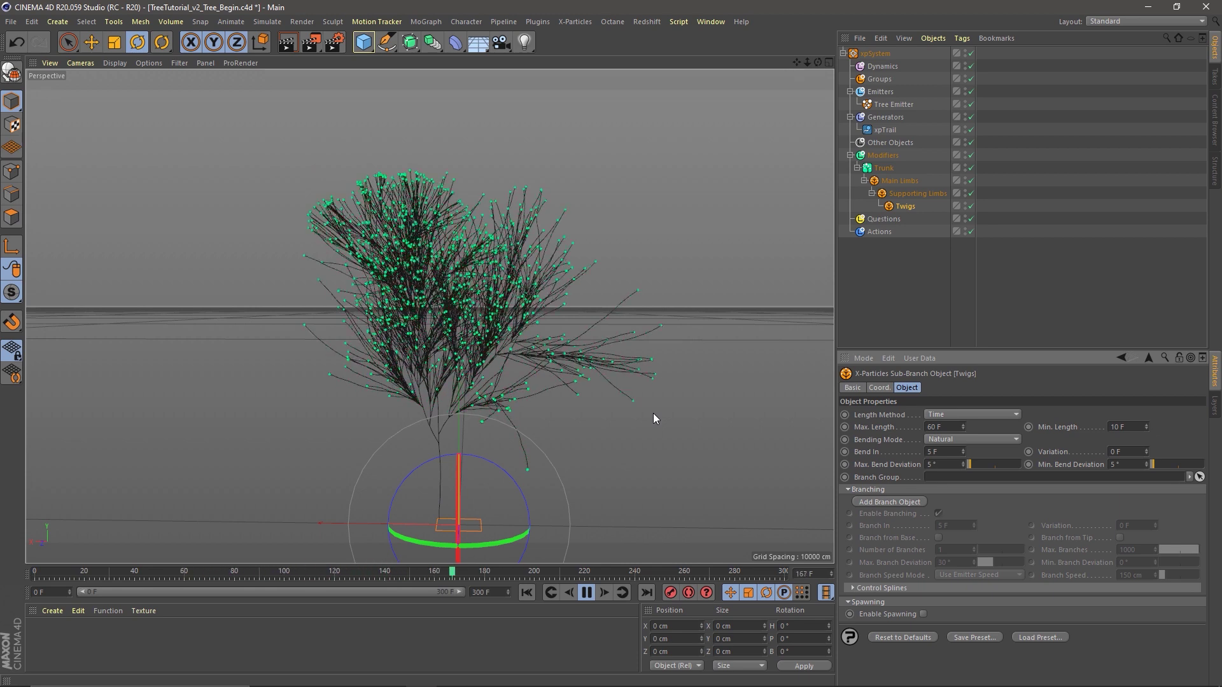
left_click(586, 592)
left_click_drag(407, 347, 697, 338, "alt")
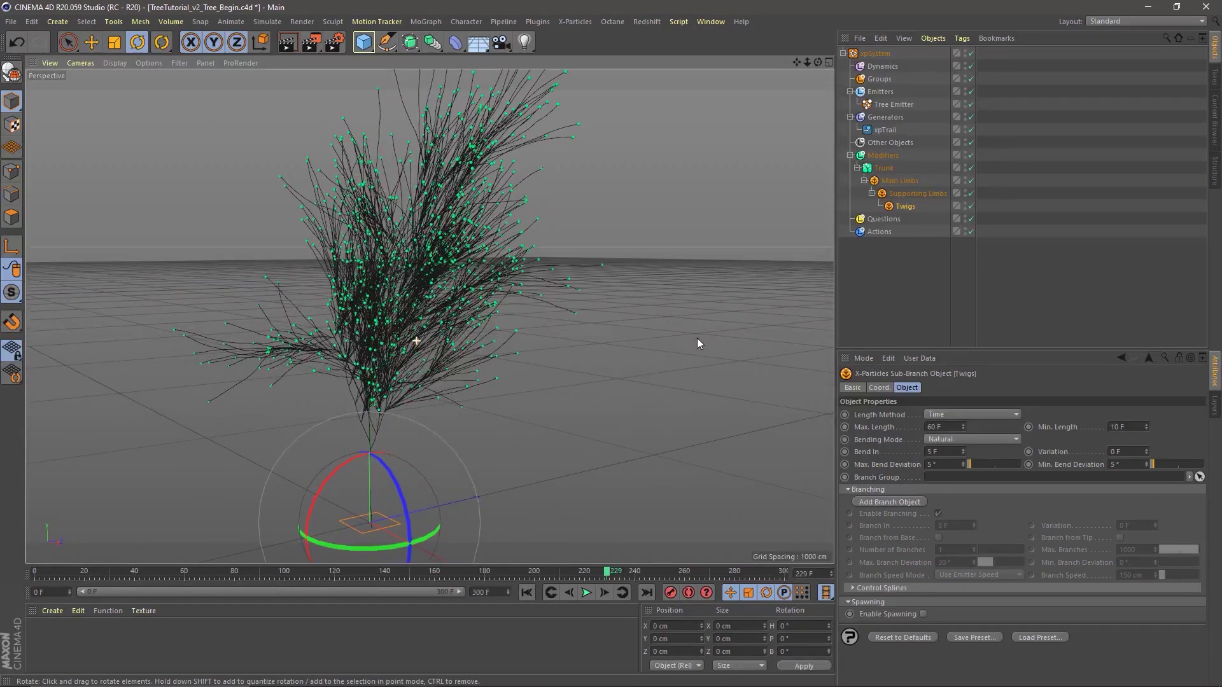
left_click(862, 377)
key("ctrl+z")
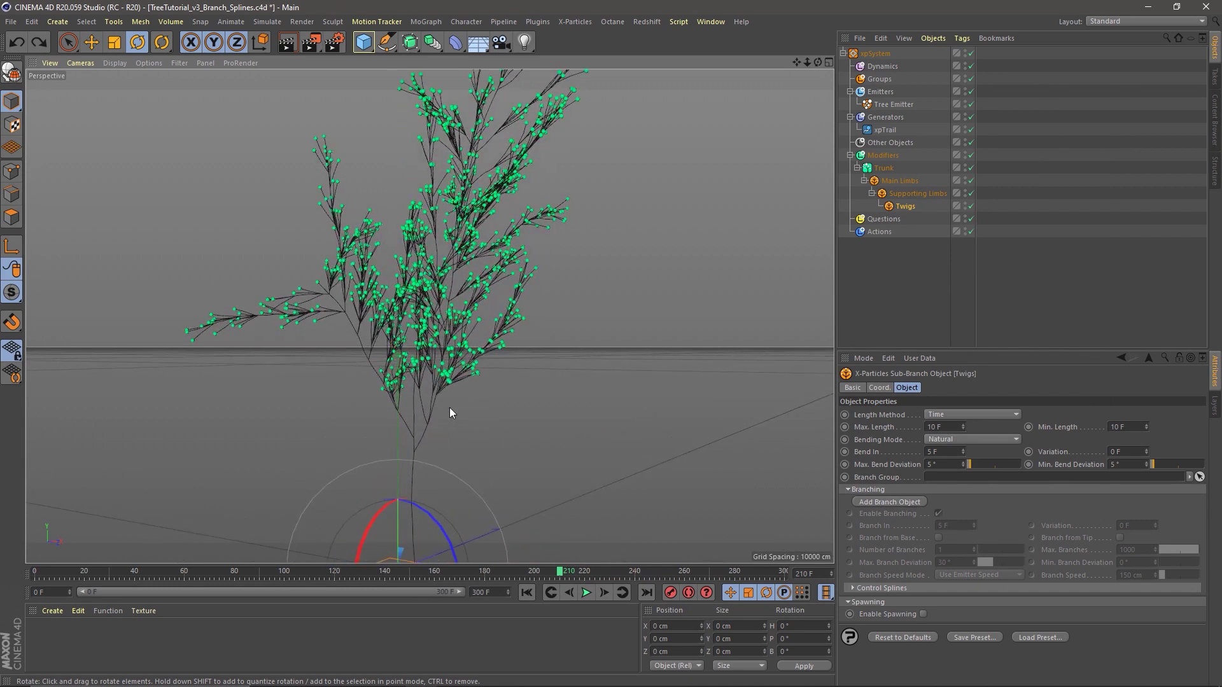
Step: Disable Twigs and Supporting Limbs, select Main Limbs and replay the animation from the start to view the main limbs alone
right_click_drag(432, 387, 510, 315, "alt")
left_click_drag(509, 315, 392, 307, "alt")
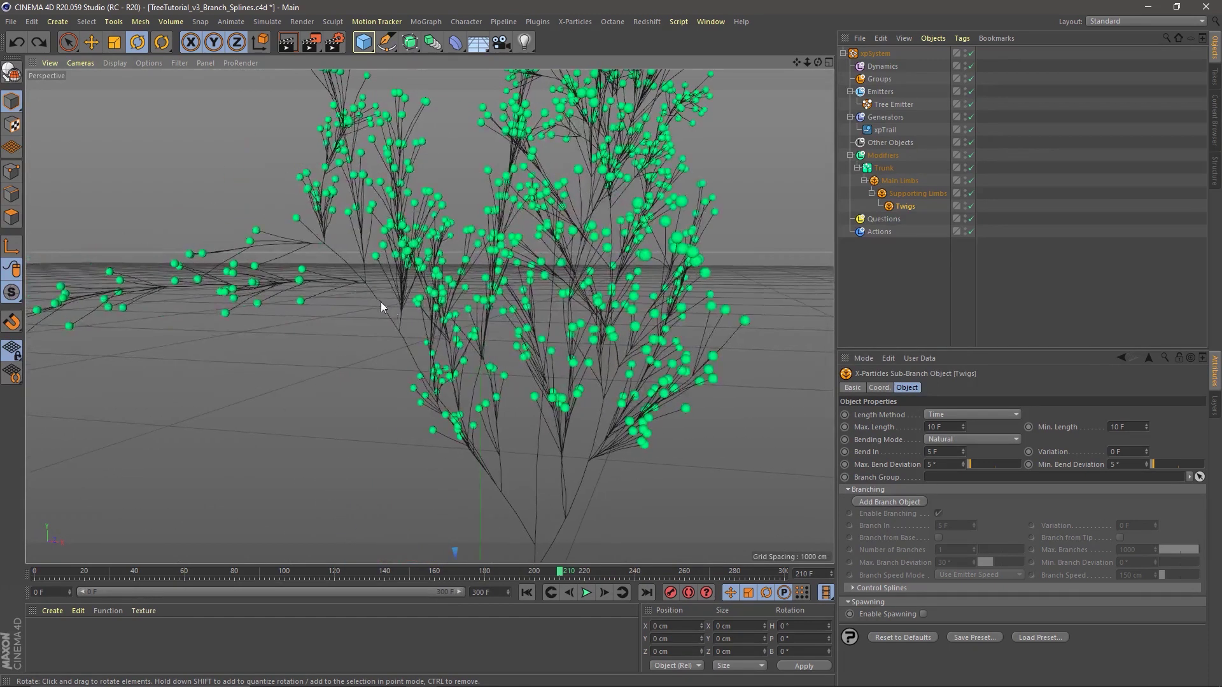
left_click_drag(444, 387, 396, 384, "alt")
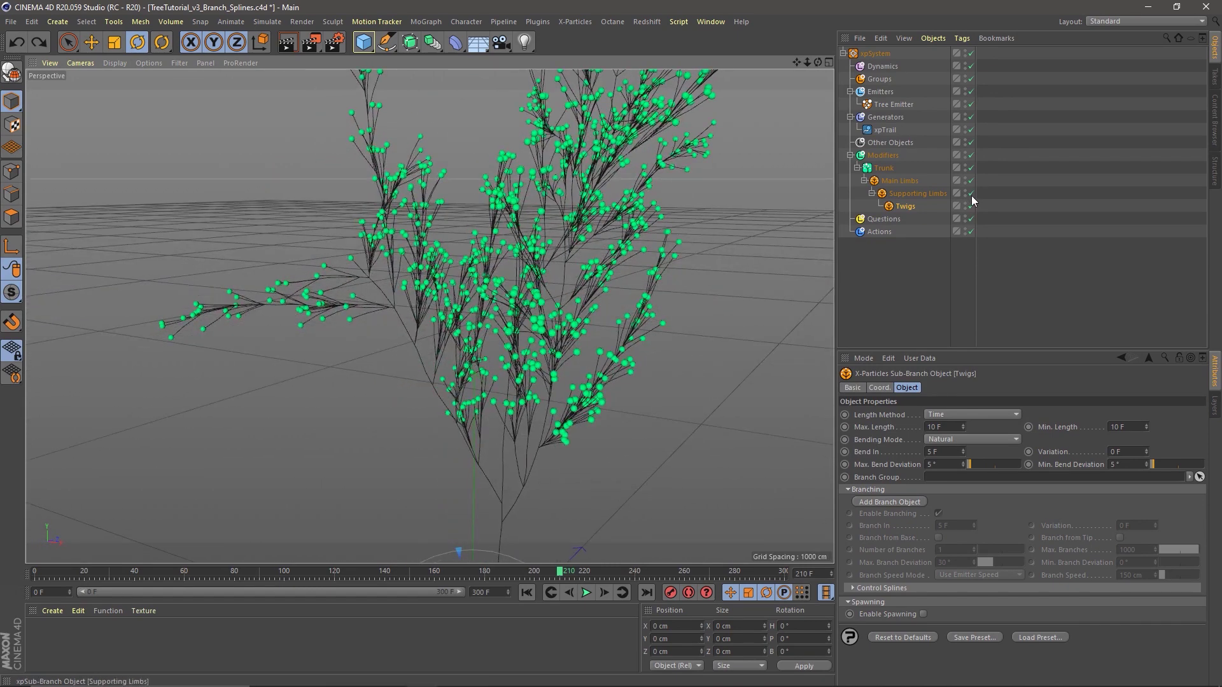
left_click_drag(971, 206, 971, 194)
left_click(909, 181)
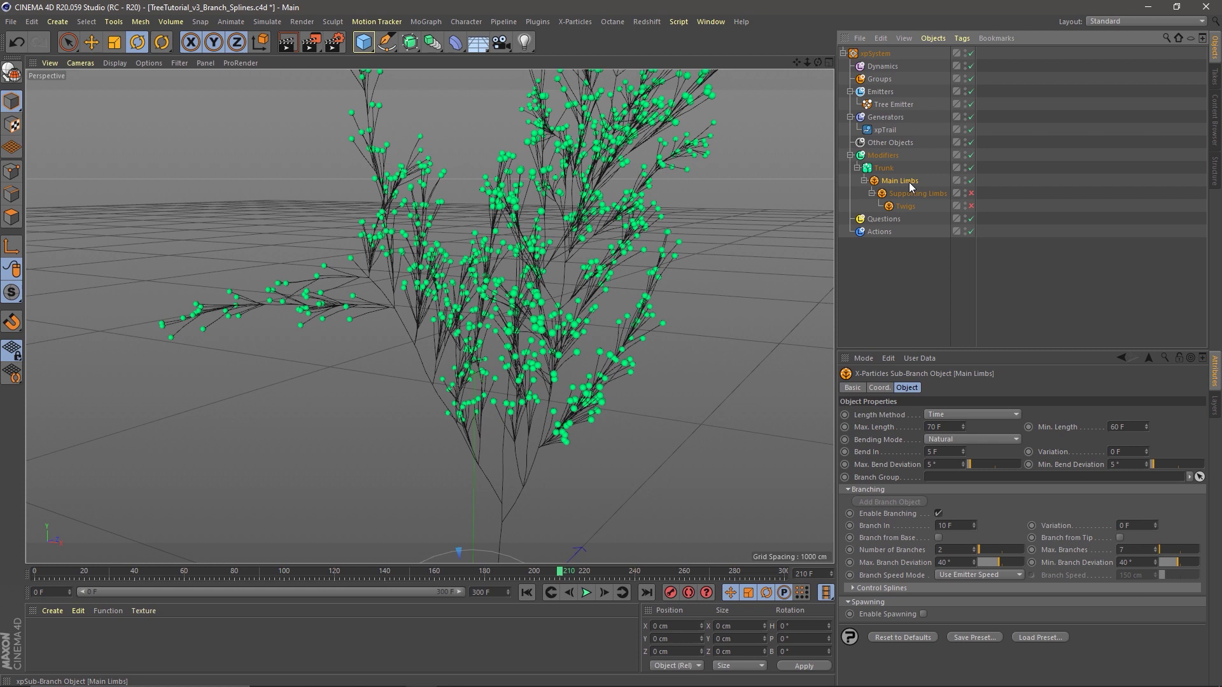
left_click(533, 595)
left_click(586, 593)
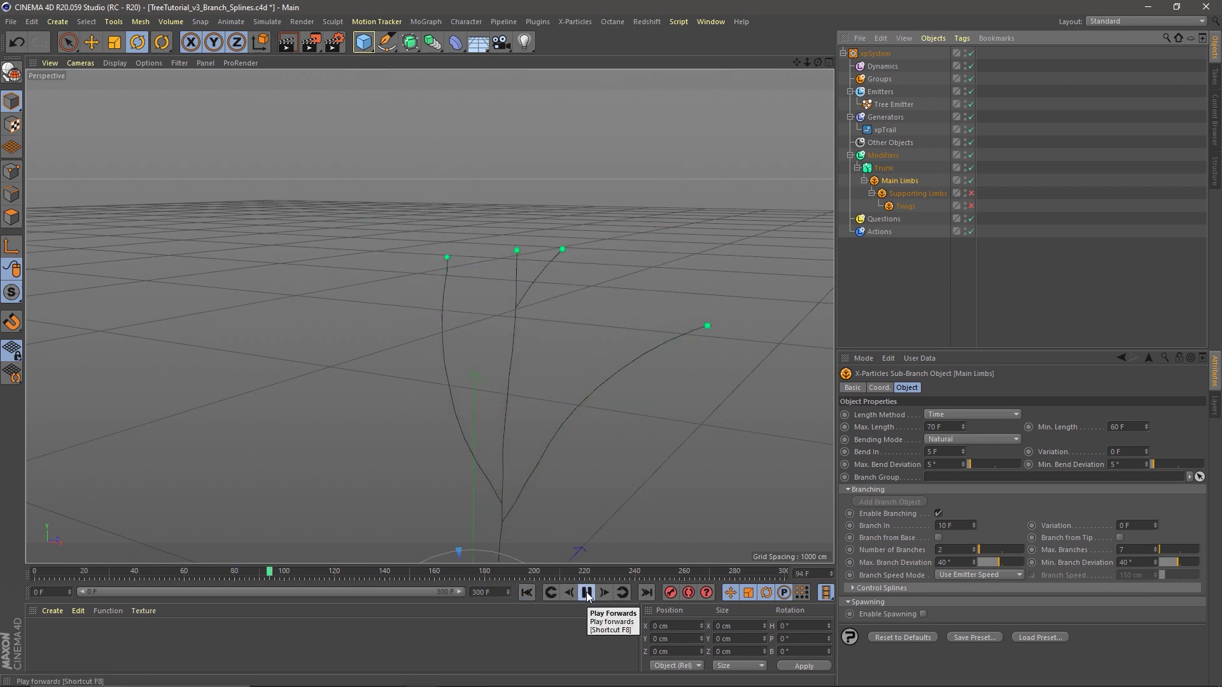
left_click(586, 592)
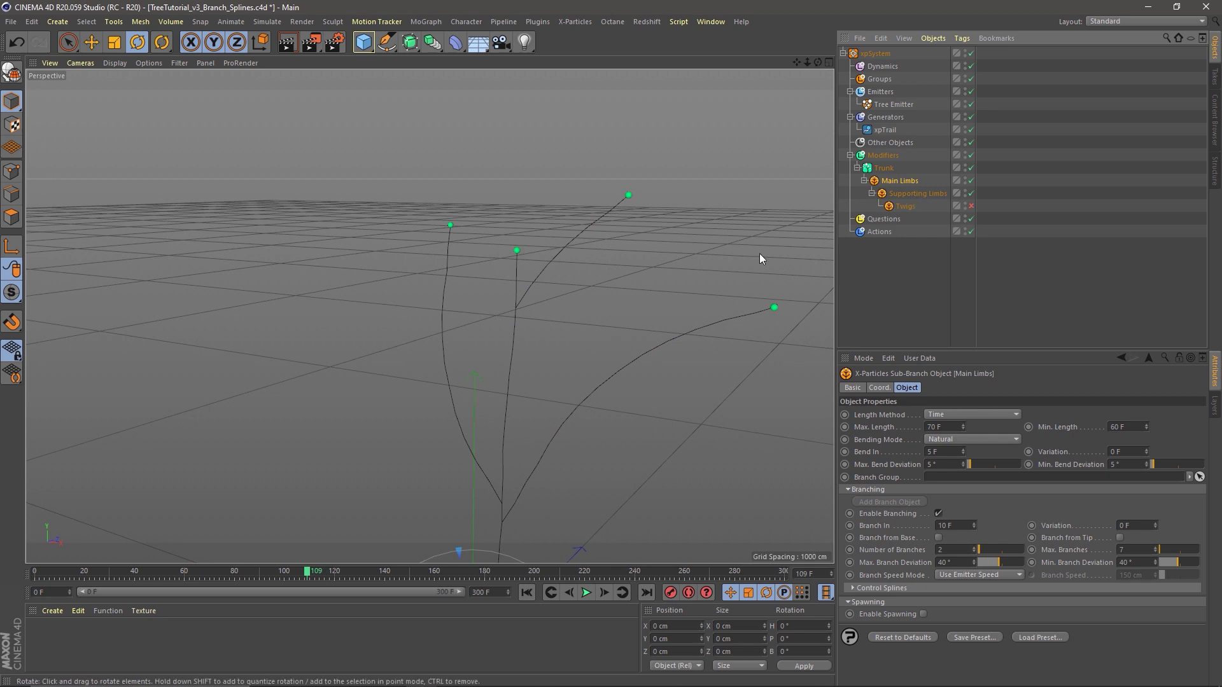
Step: Re-enable Supporting Limbs and replay the animation from the start with Twigs still disabled
left_click(526, 593)
left_click(586, 592)
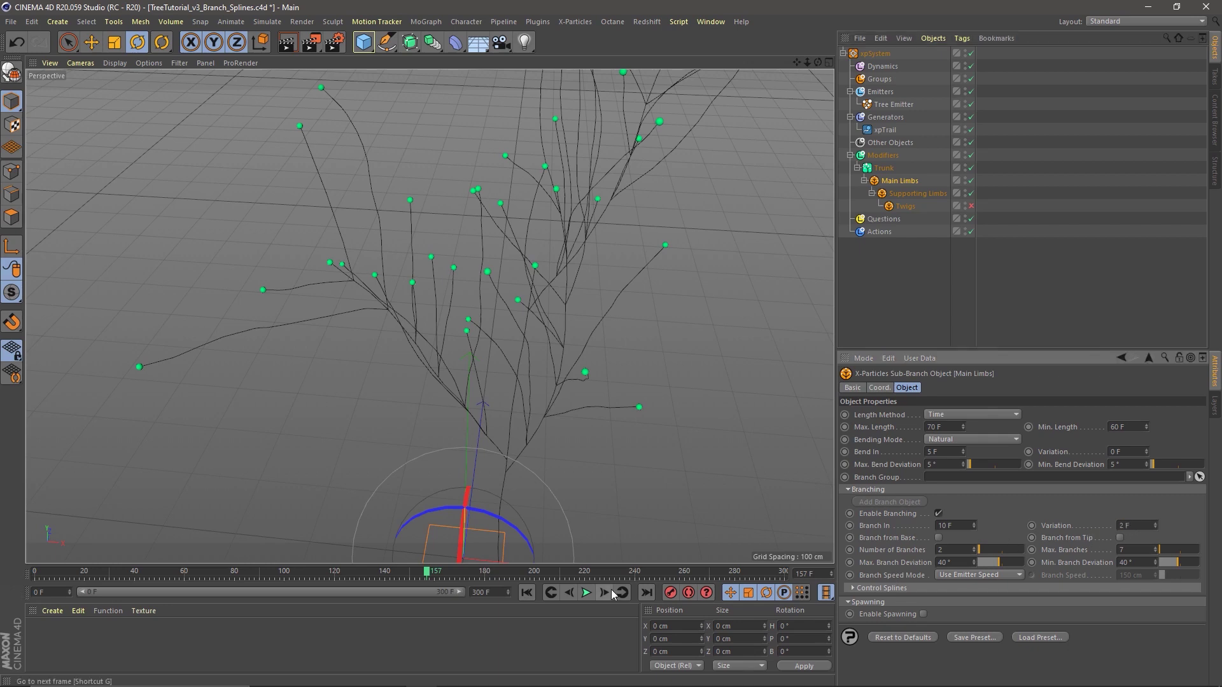
Step: Set the Branch In Variation of Main Limbs to 2 F, replay the animation from the start and inspect the whole tree
left_click(526, 592)
left_click(587, 592)
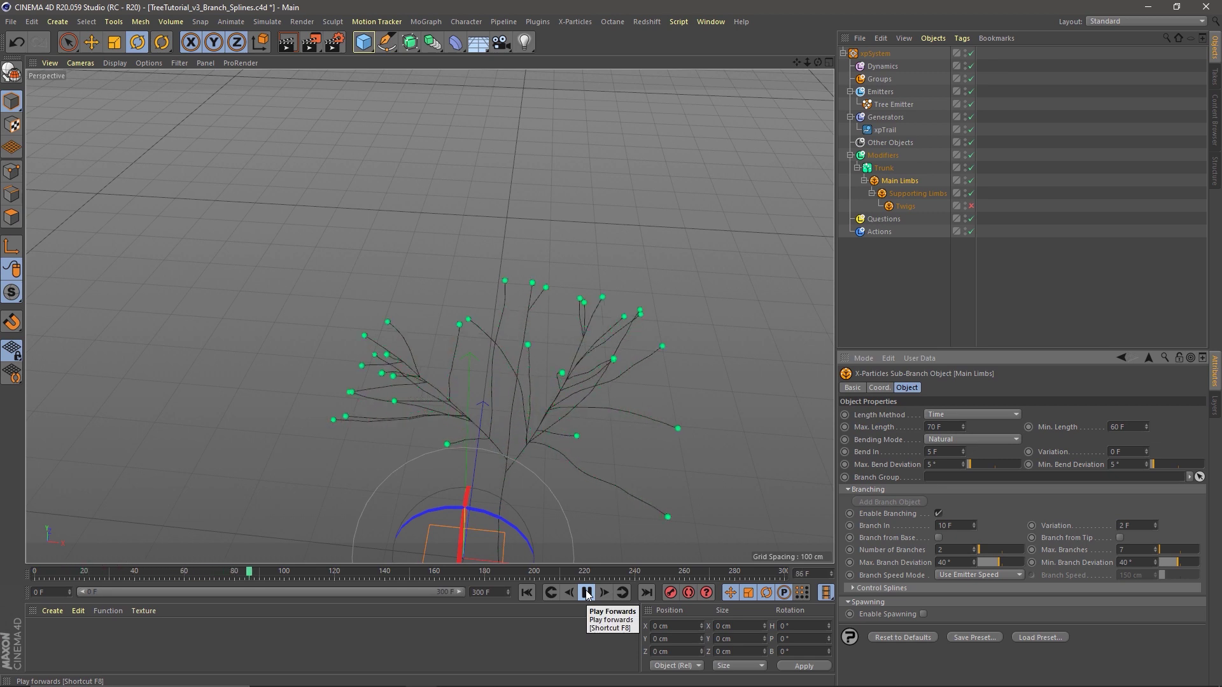
left_click(587, 592)
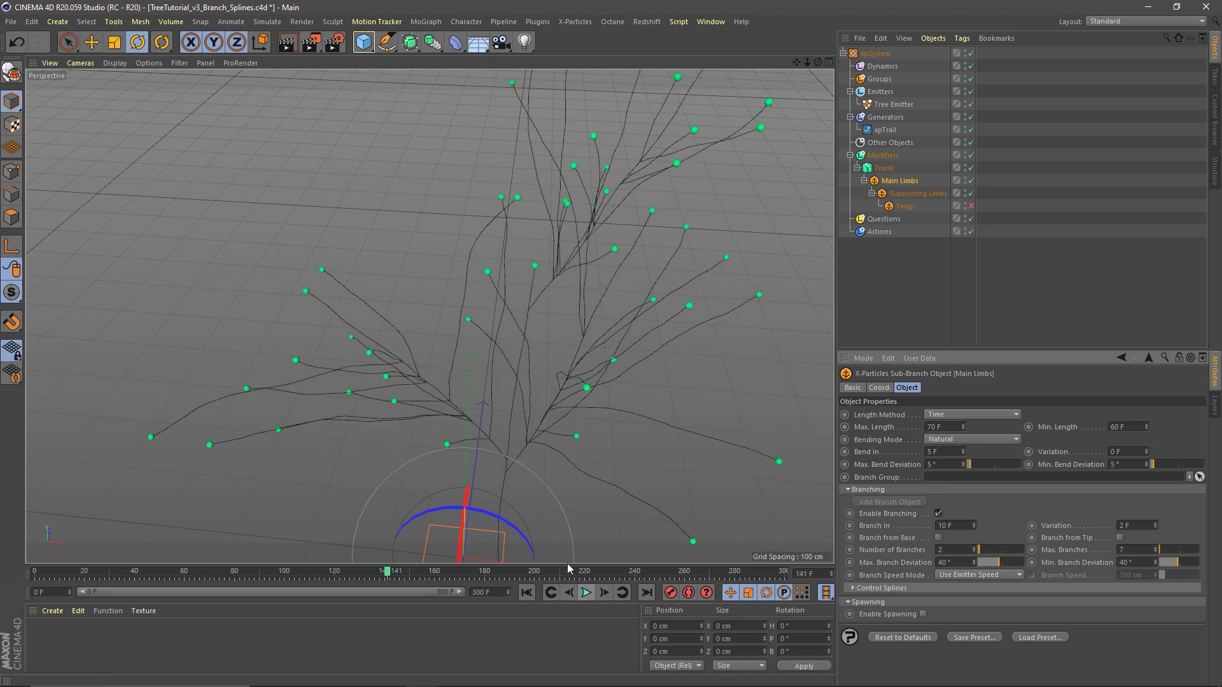
left_click_drag(434, 385, 427, 260, "alt")
right_click_drag(488, 316, 419, 353, "alt")
Step: Re-enable Twigs and replay the animation from the start, viewing the tree from a level angle
left_click(971, 206)
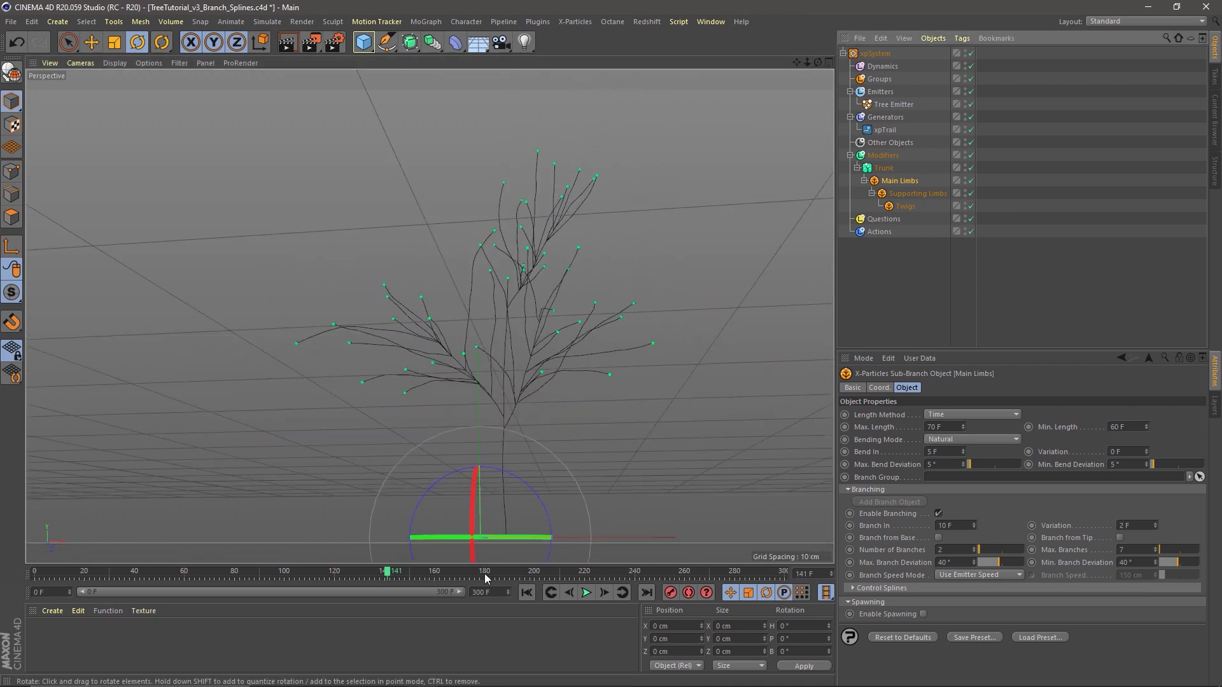
left_click(527, 593)
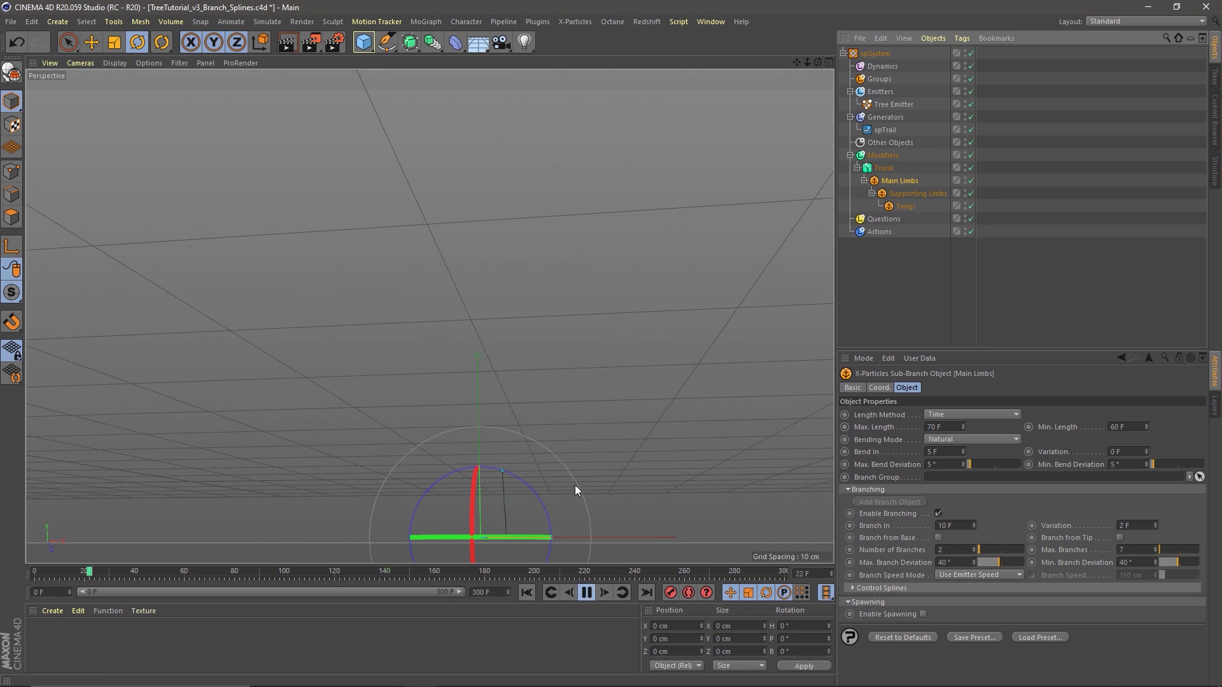
left_click_drag(516, 528, 518, 545, "alt")
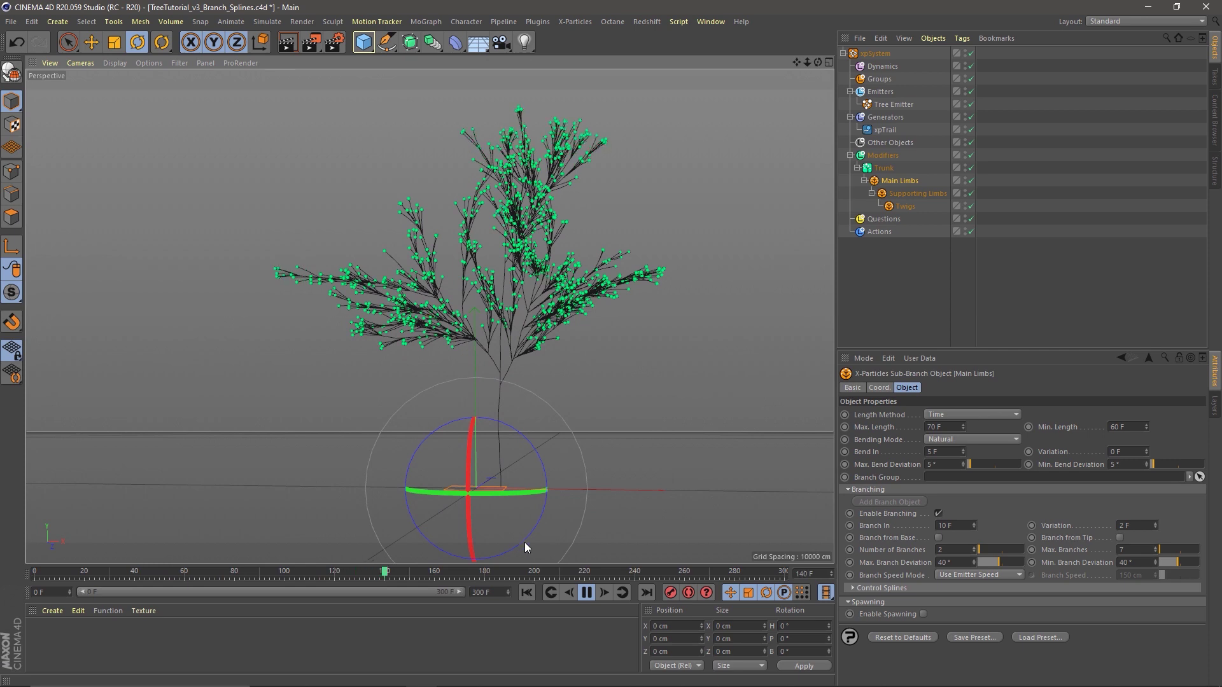
left_click(589, 593)
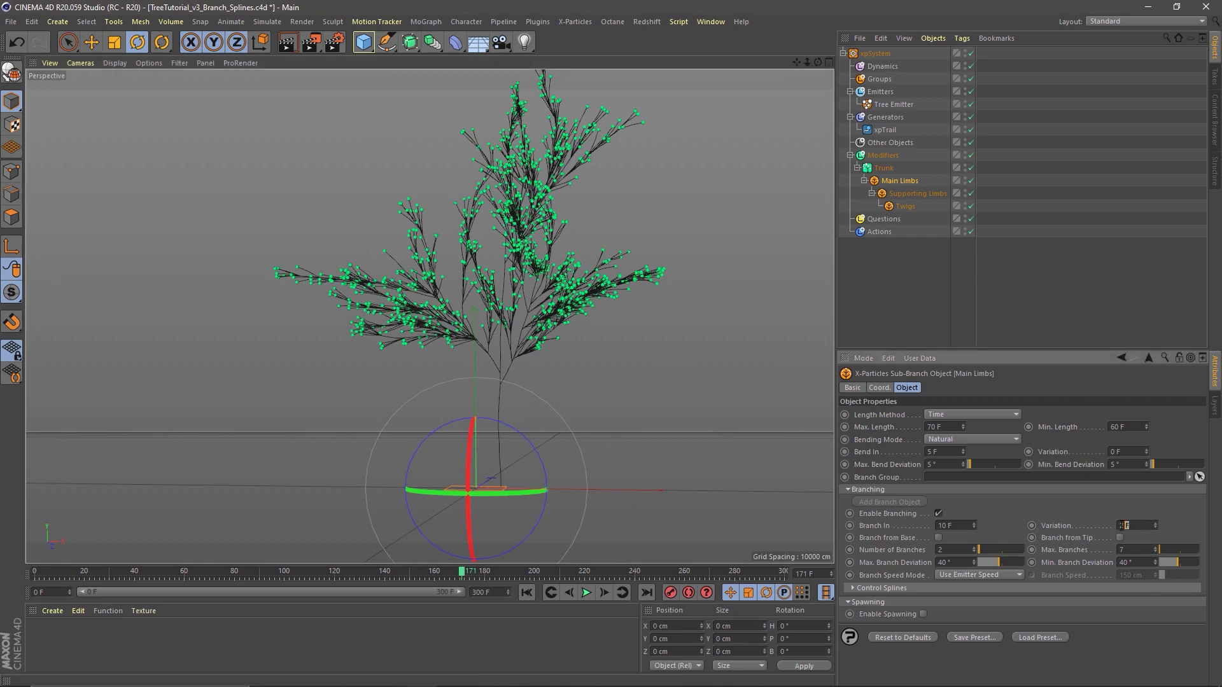
Step: Set the Branch In Variation of Main Limbs to 0 F and replay the animation from the start
left_click(527, 593)
left_click(585, 592)
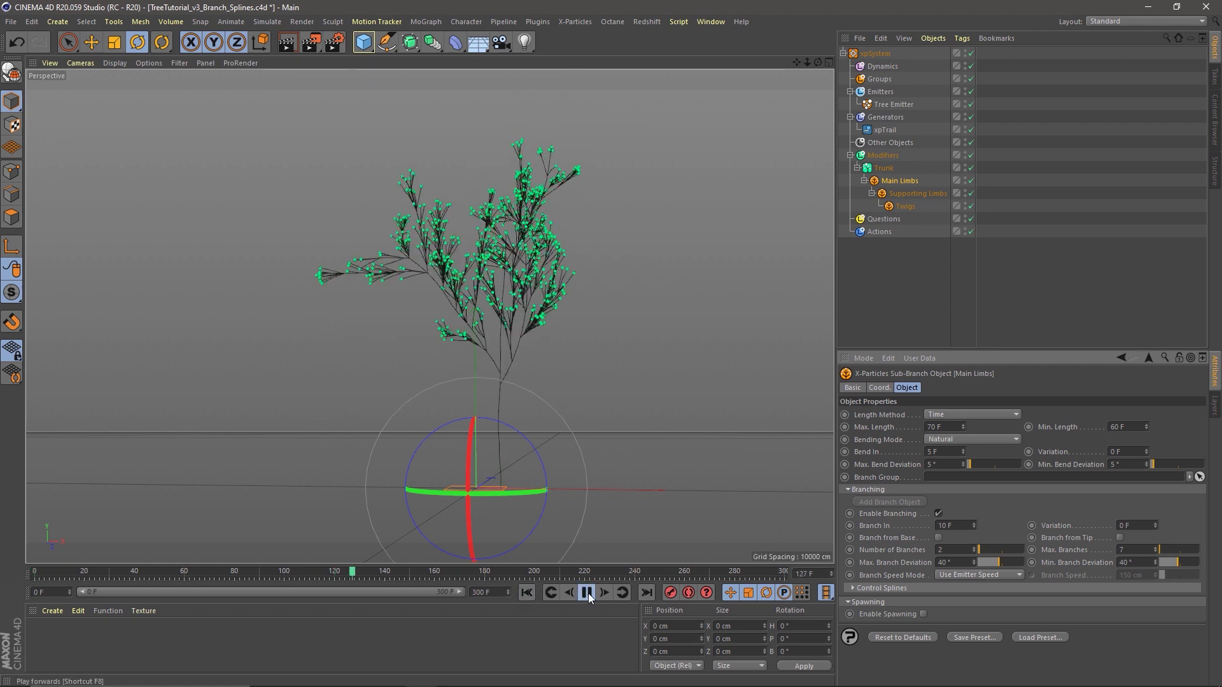
Step: Set the Branch In Variation of Main Limbs back to 2 F, replay the animation from the start and stop at the grown tree
left_click(587, 593)
left_click_drag(445, 320, 464, 338, "alt")
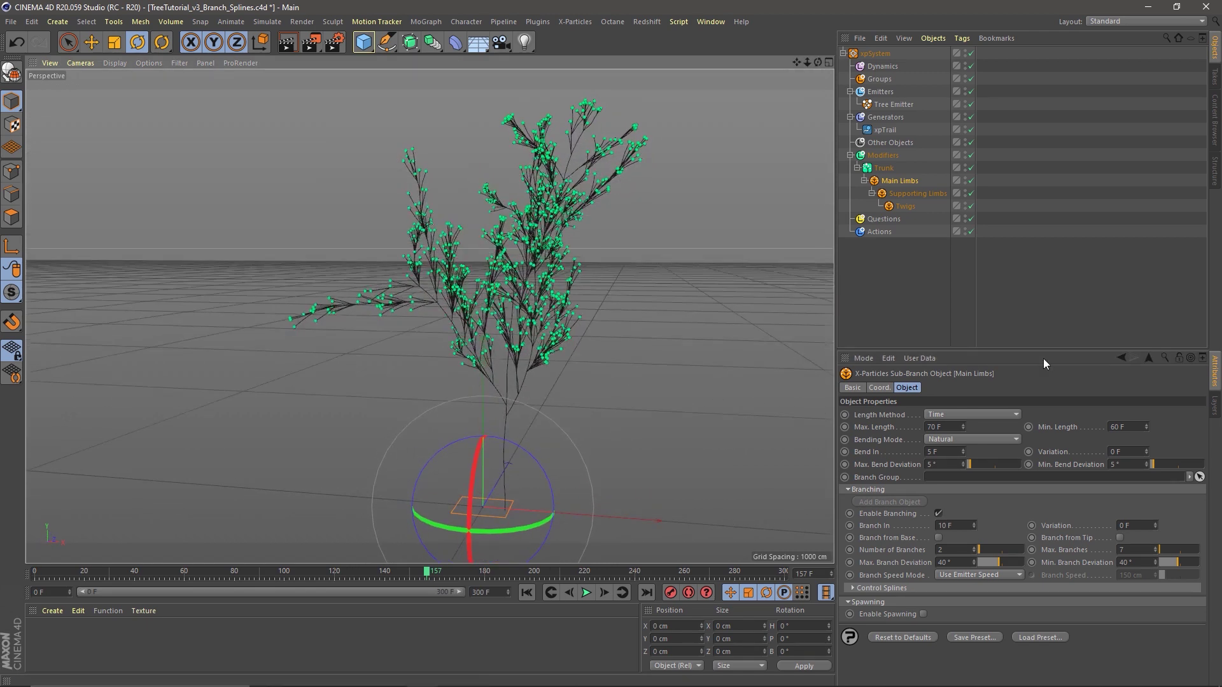
left_click_drag(1133, 526, 1045, 495)
type("2")
key("Return")
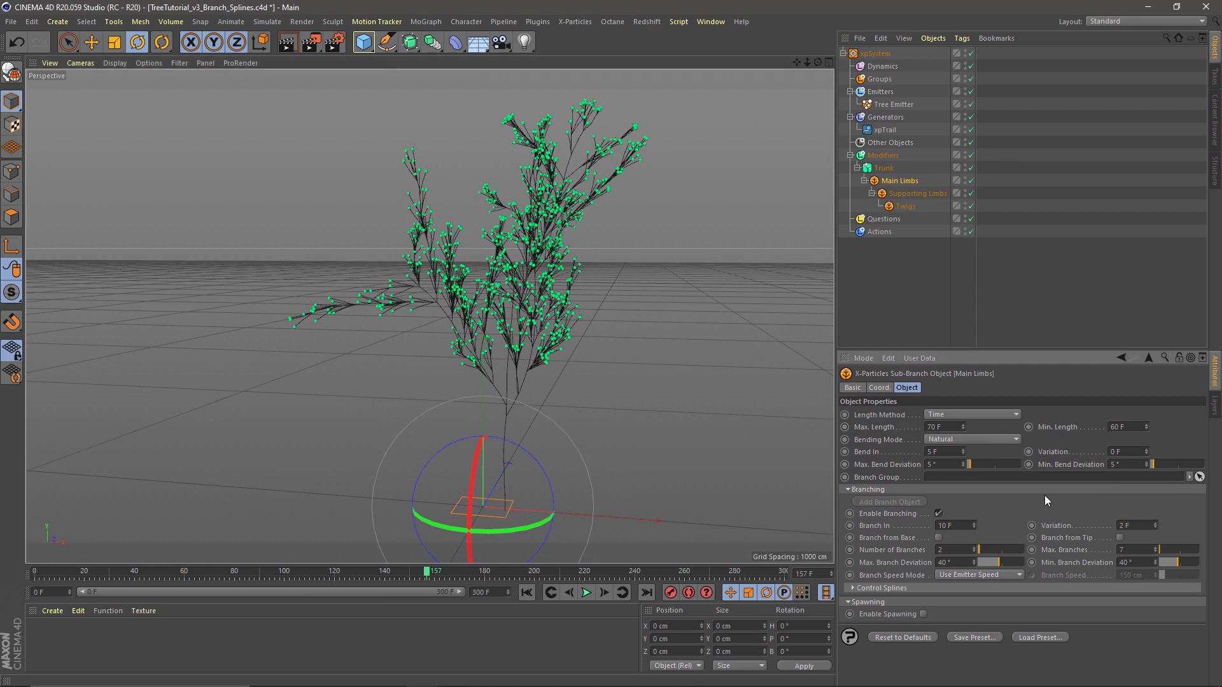
left_click(527, 593)
left_click(586, 593)
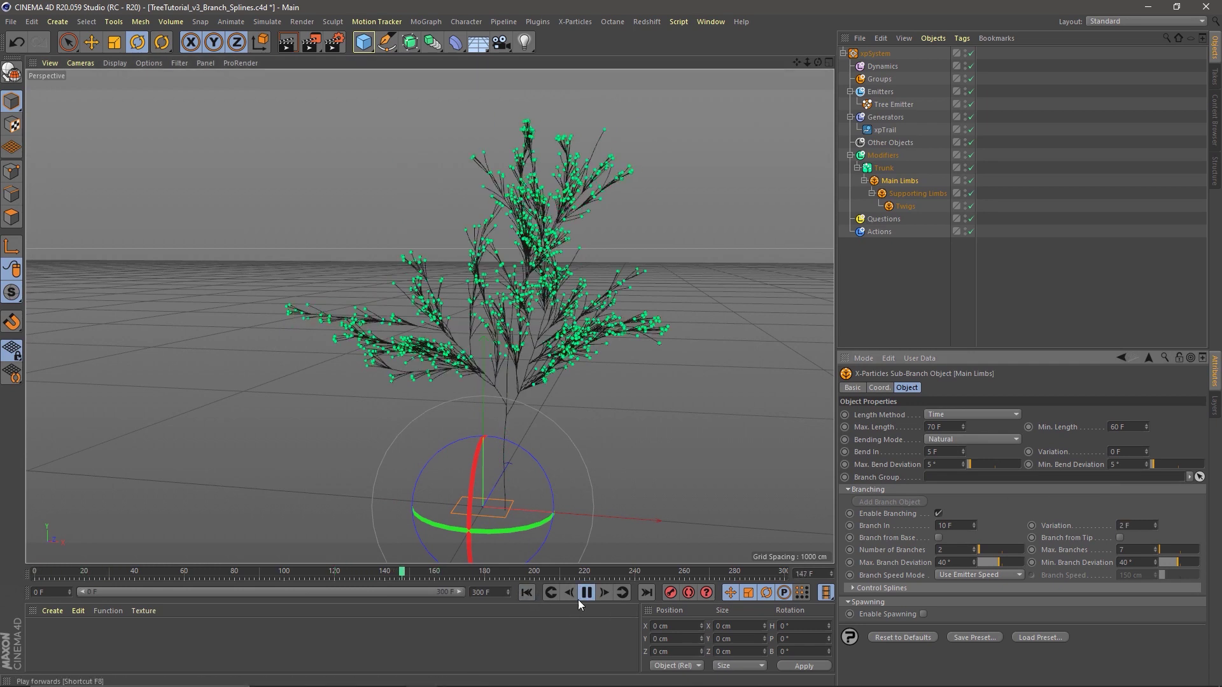
left_click(588, 593)
left_click_drag(548, 357, 543, 323, "alt")
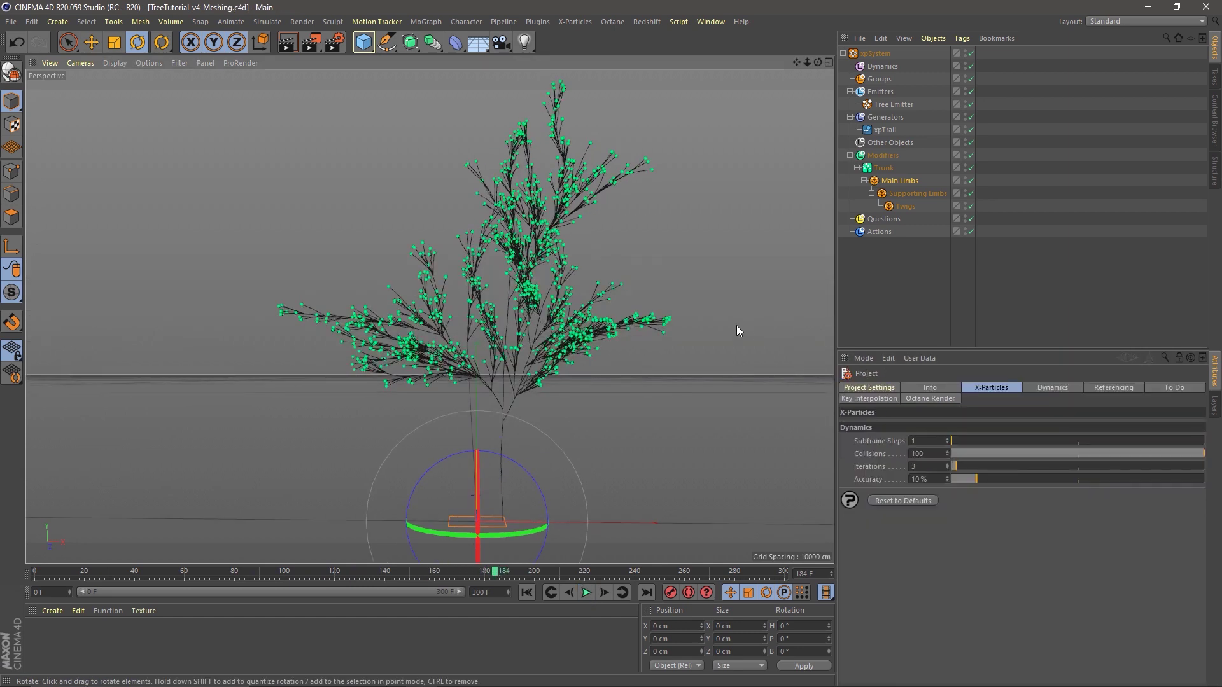
Step: Render a preview of the tree's trail splines and return to the editor display
key("ctrl+r")
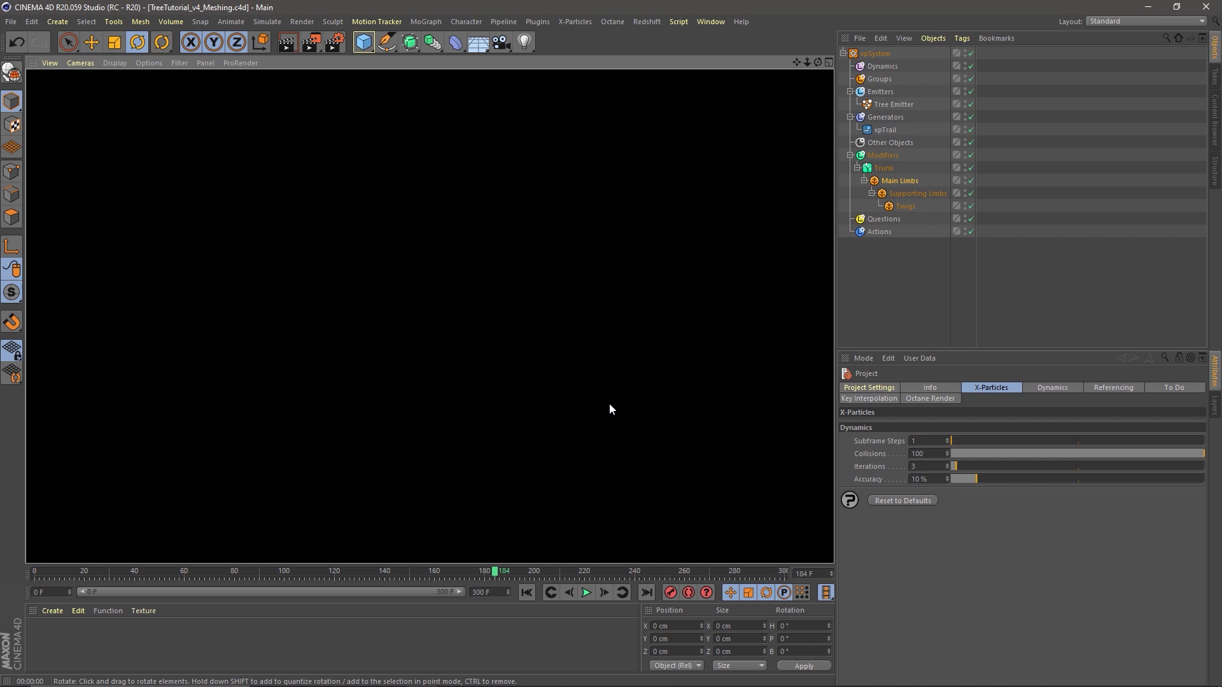
left_click(609, 384)
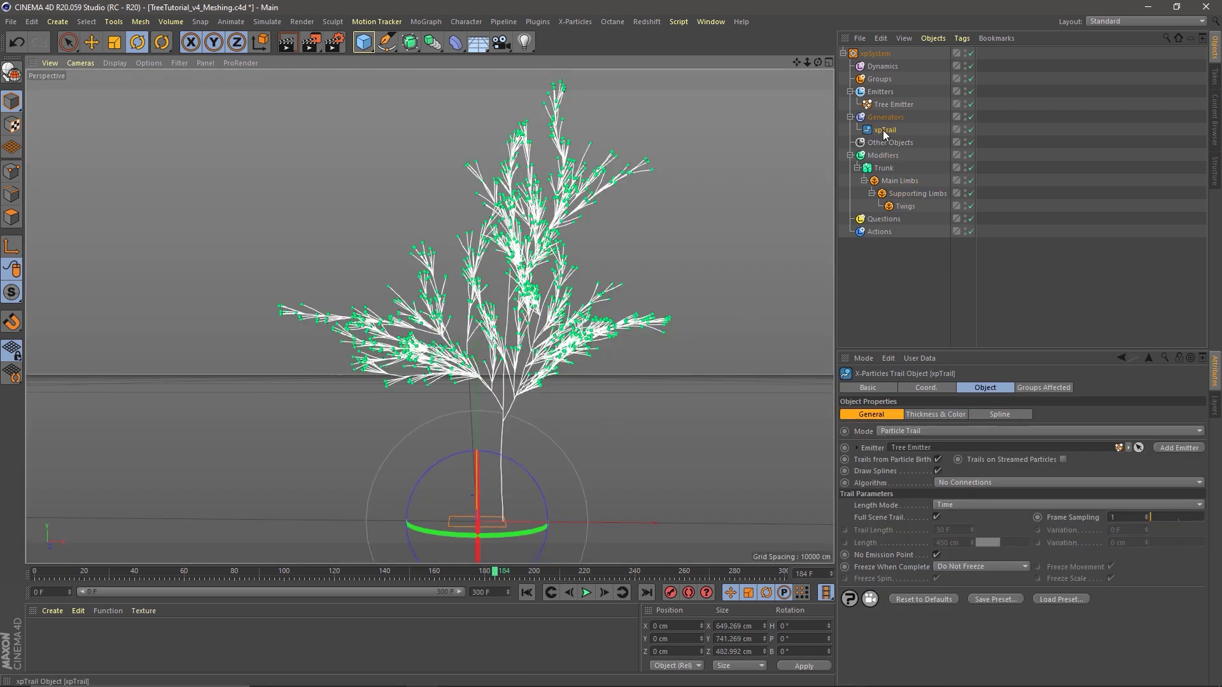
Step: Add an xpSplineMesher object to the Generators folder of the xpSystem
left_click(899, 117)
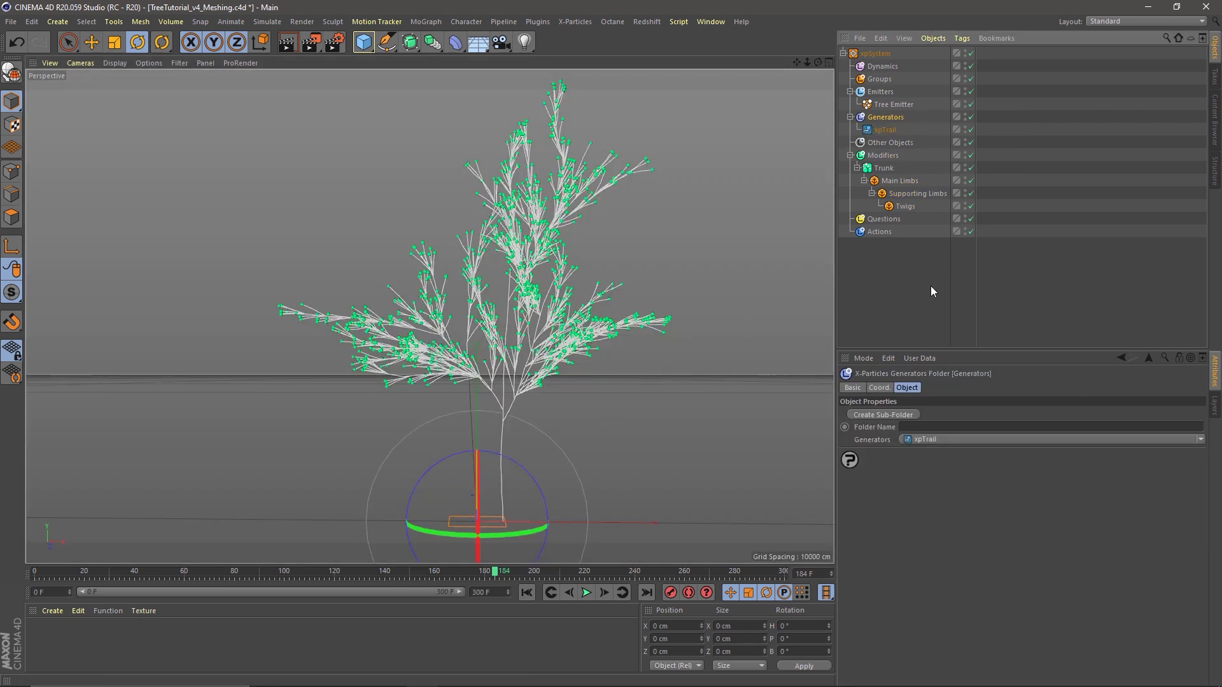
left_click(942, 440)
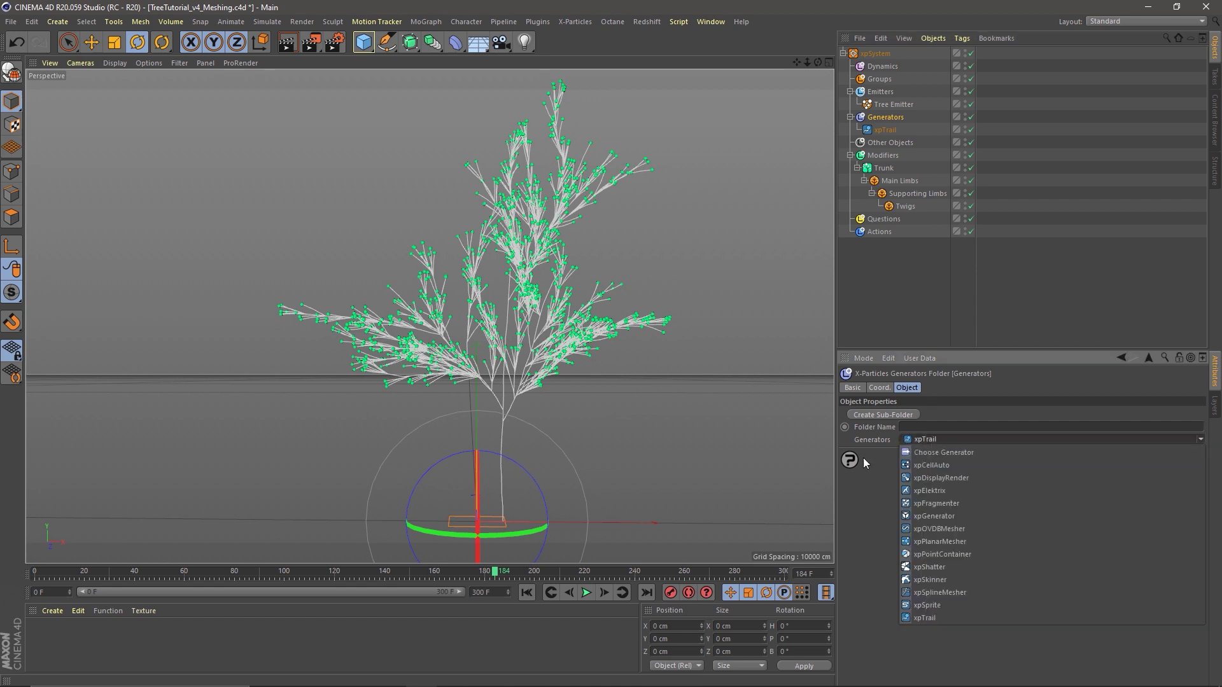
left_click(919, 592)
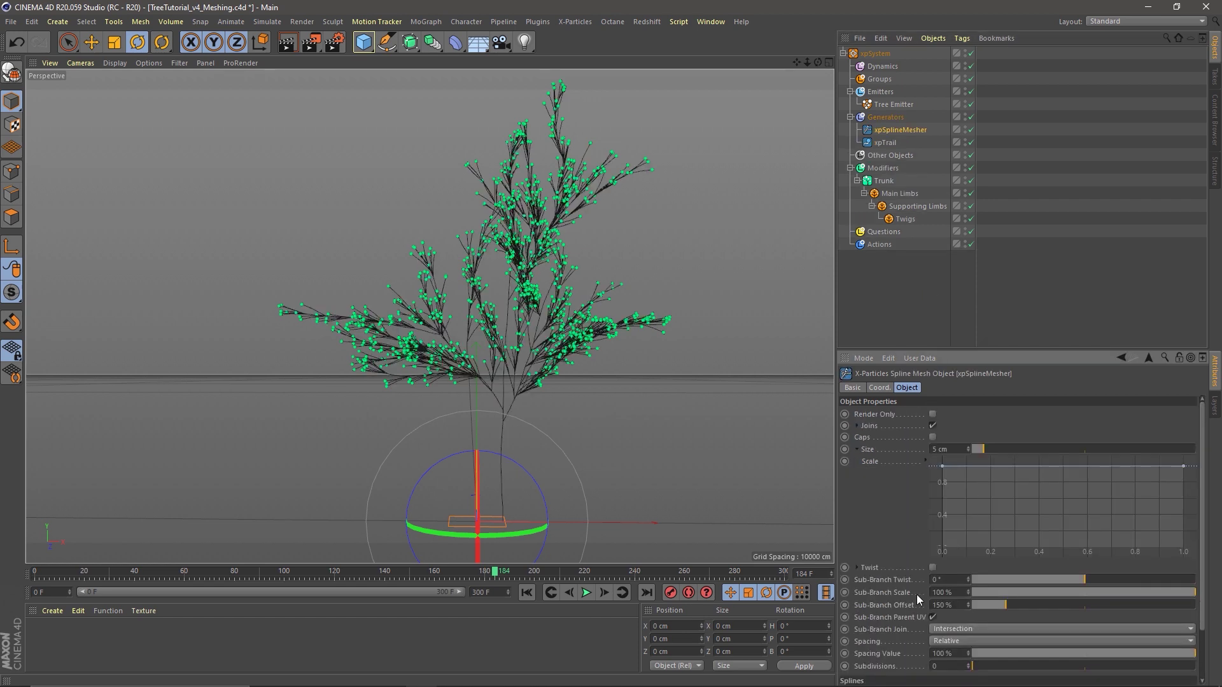
left_click(571, 23)
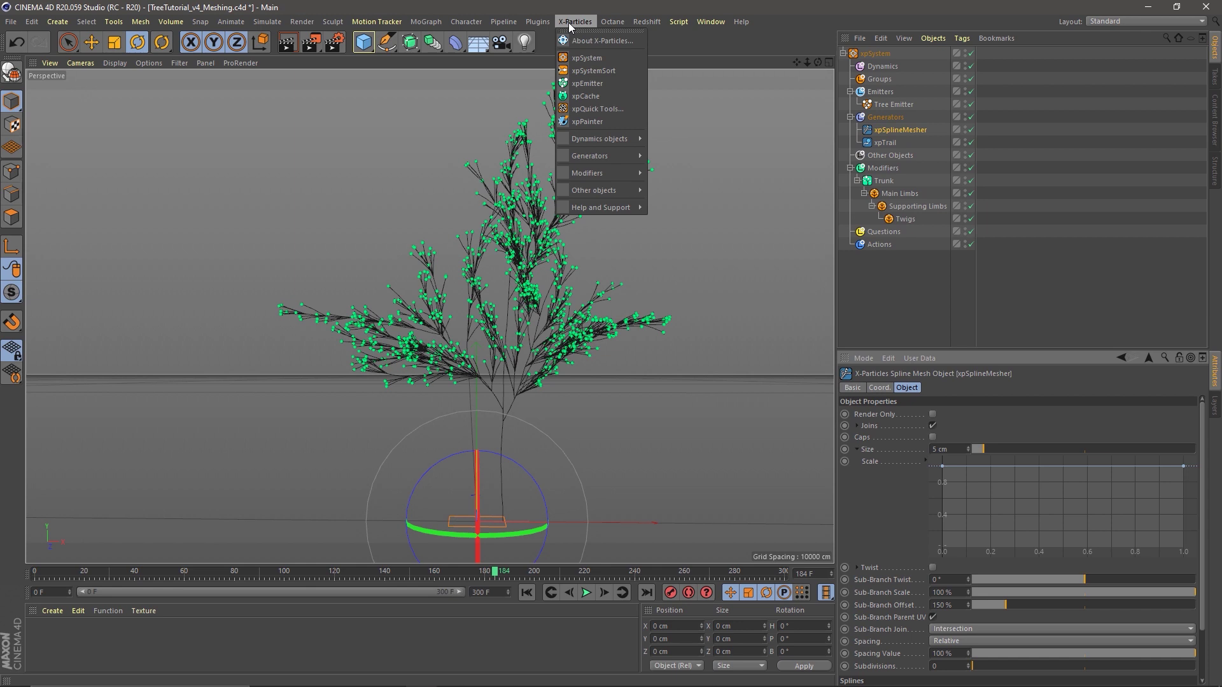
mouse_move(607, 156)
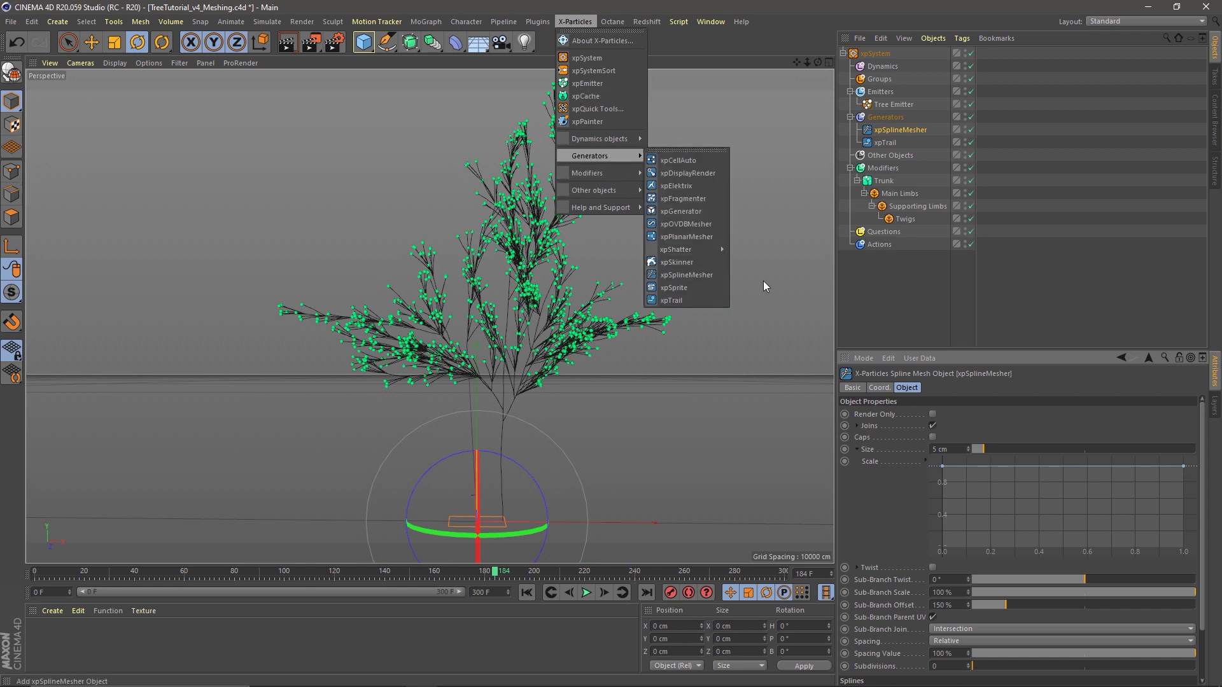
left_click(896, 298)
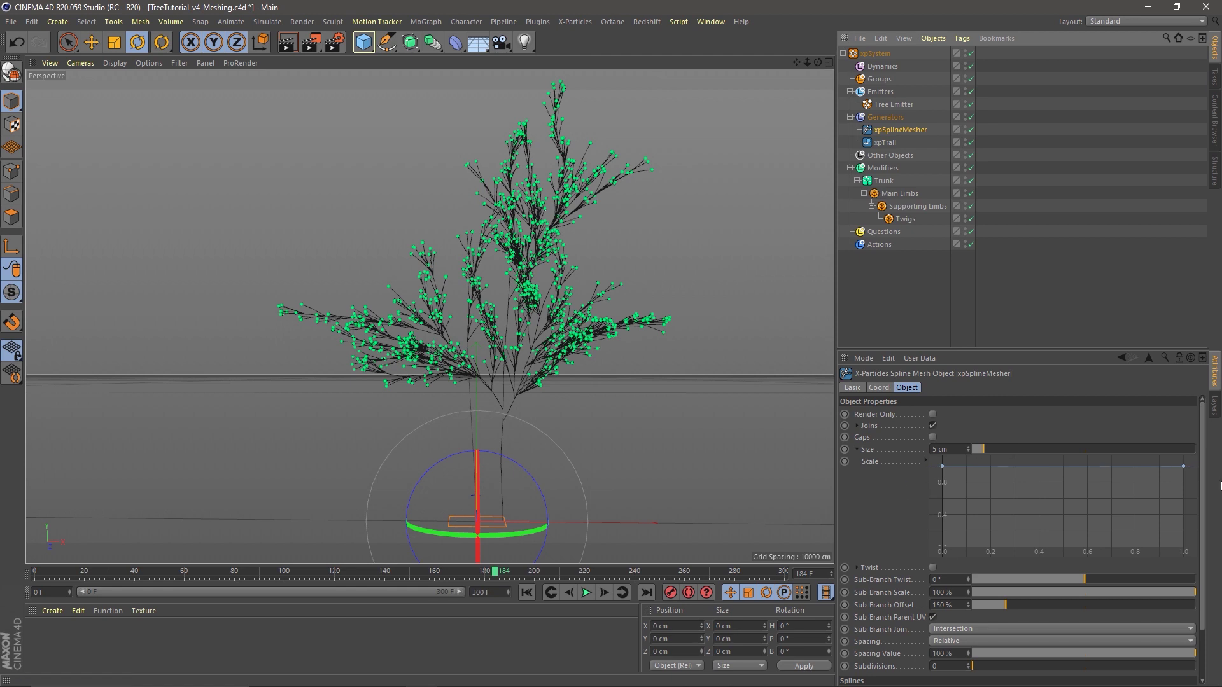
Step: Assign xpTrail to the Objects list of xpSplineMesher as its source splines
left_click_drag(1201, 475, 1203, 549)
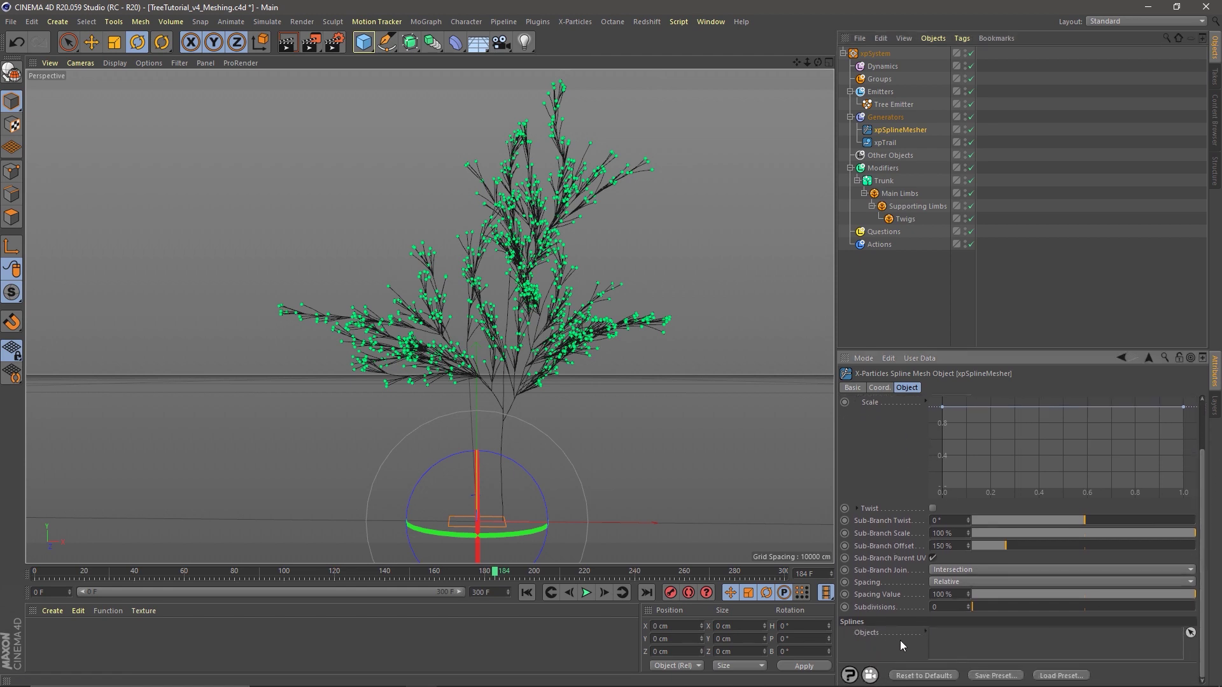
left_click(870, 144)
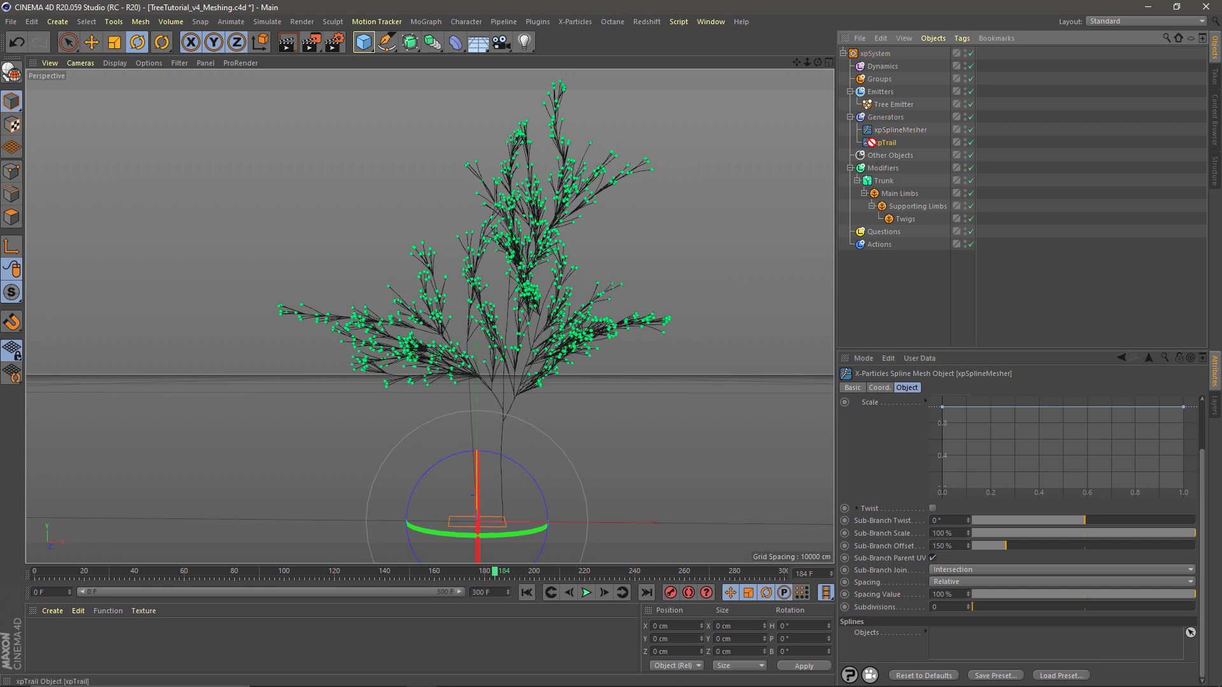
left_click_drag(960, 657, 959, 652)
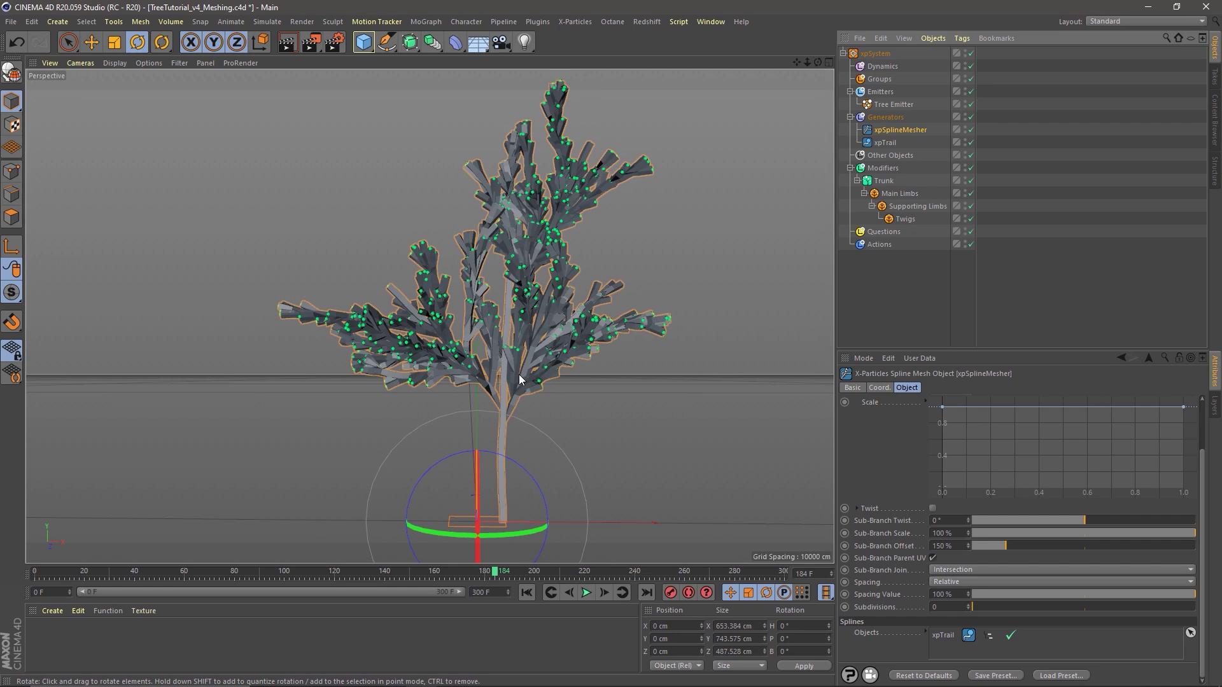
Step: Inspect the meshed tree from several angles and render a preview of the view
left_click_drag(490, 352, 519, 362, "alt")
right_click_drag(520, 359, 598, 353, "alt")
left_click_drag(554, 374, 502, 361, "alt")
right_click_drag(502, 360, 425, 384, "alt")
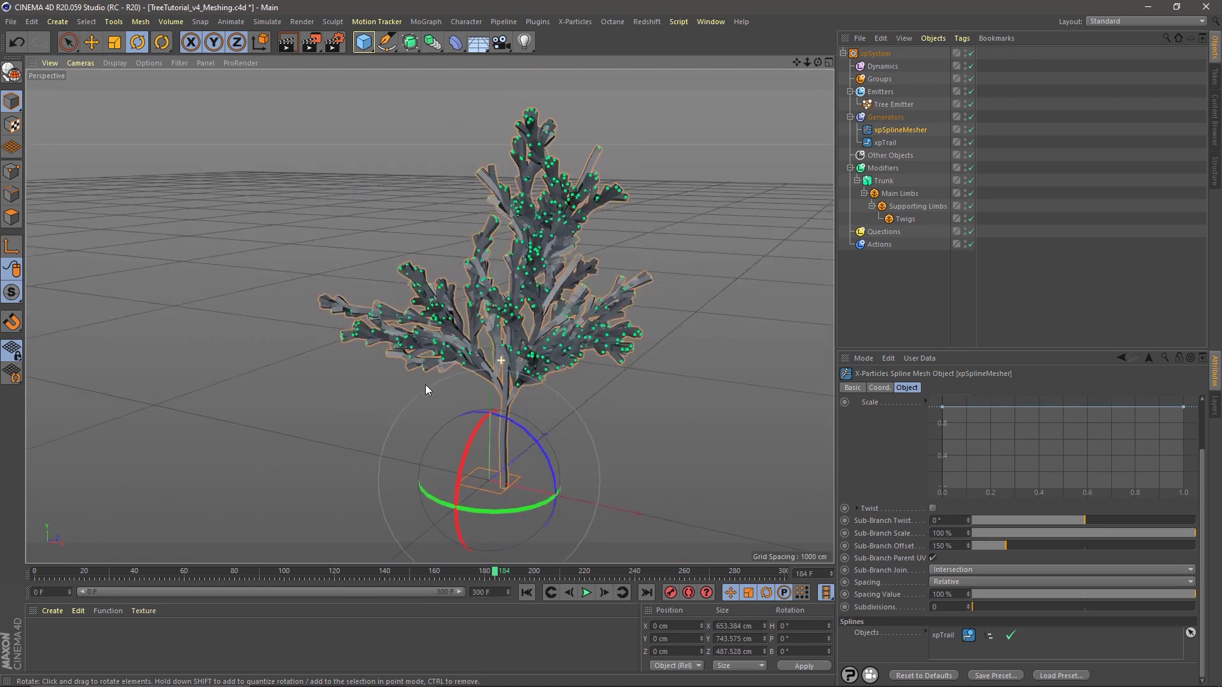
key("ctrl+r")
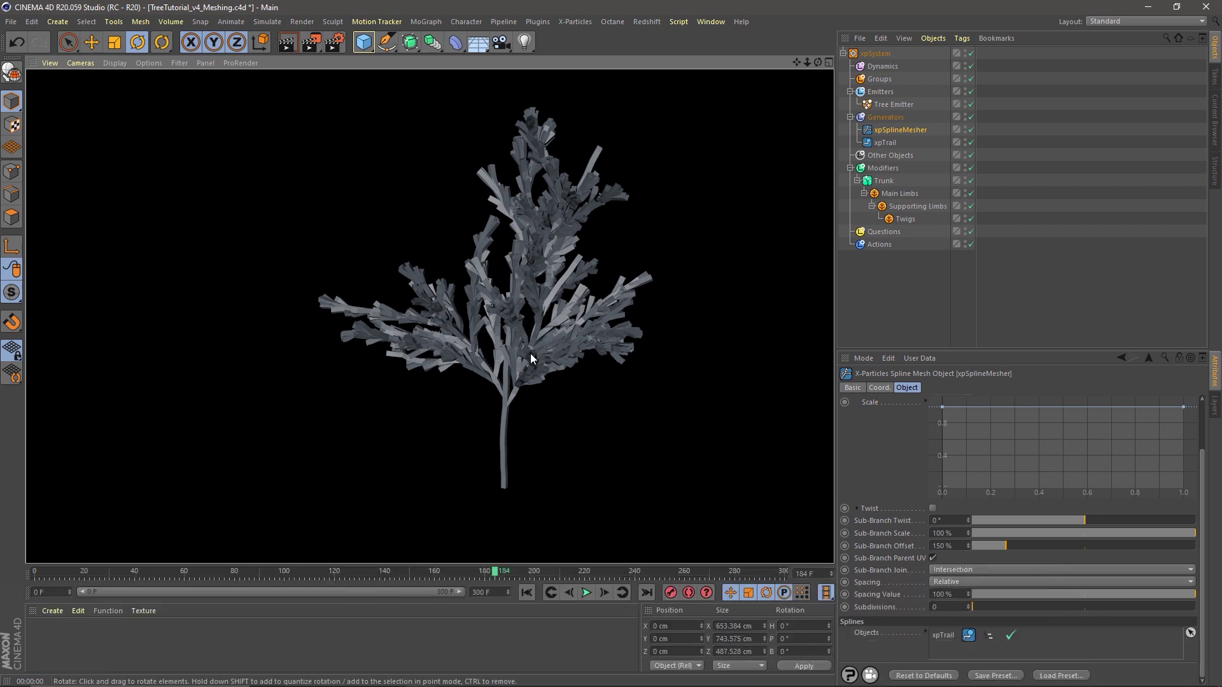
Step: Replay the growth animation from frame 0 with the spline mesh enabled, and stop once the tree has branched out
key("shift+f")
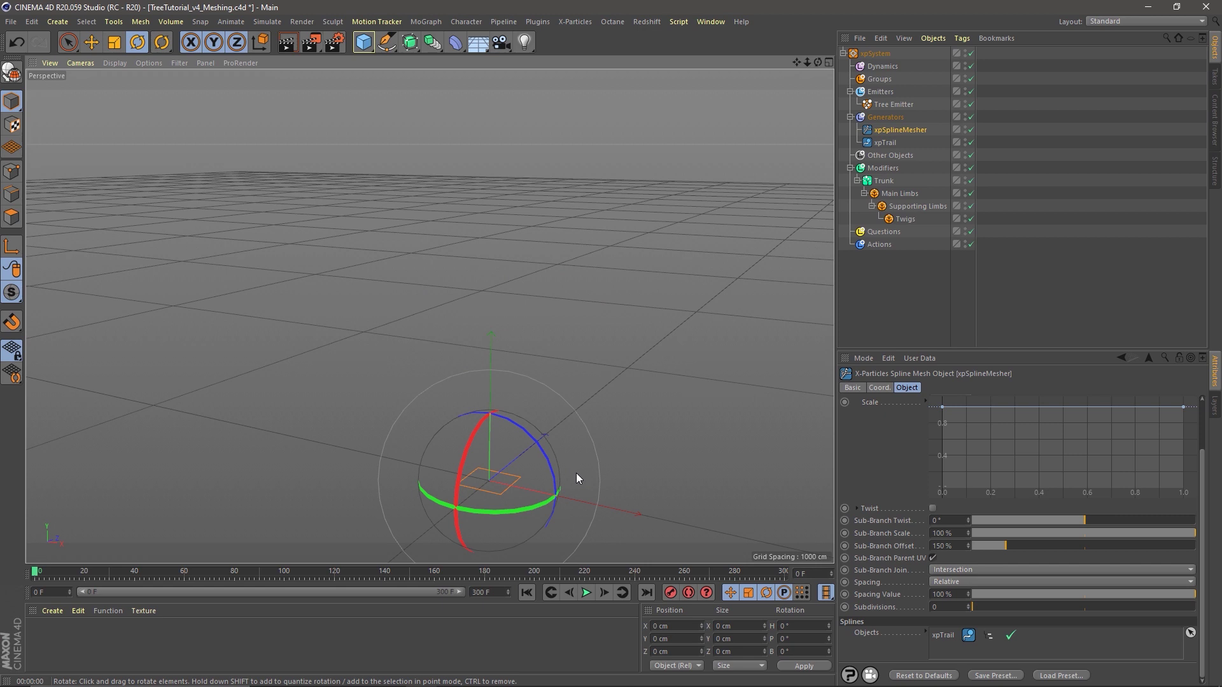
left_click(586, 593)
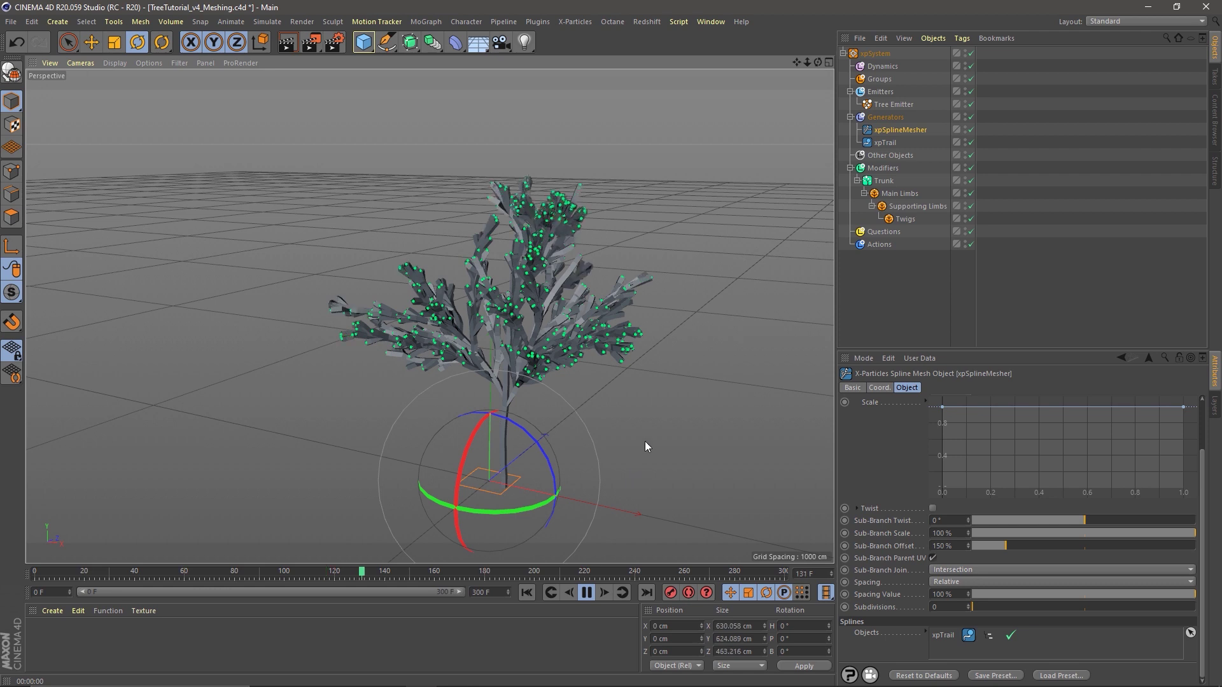
left_click(586, 592)
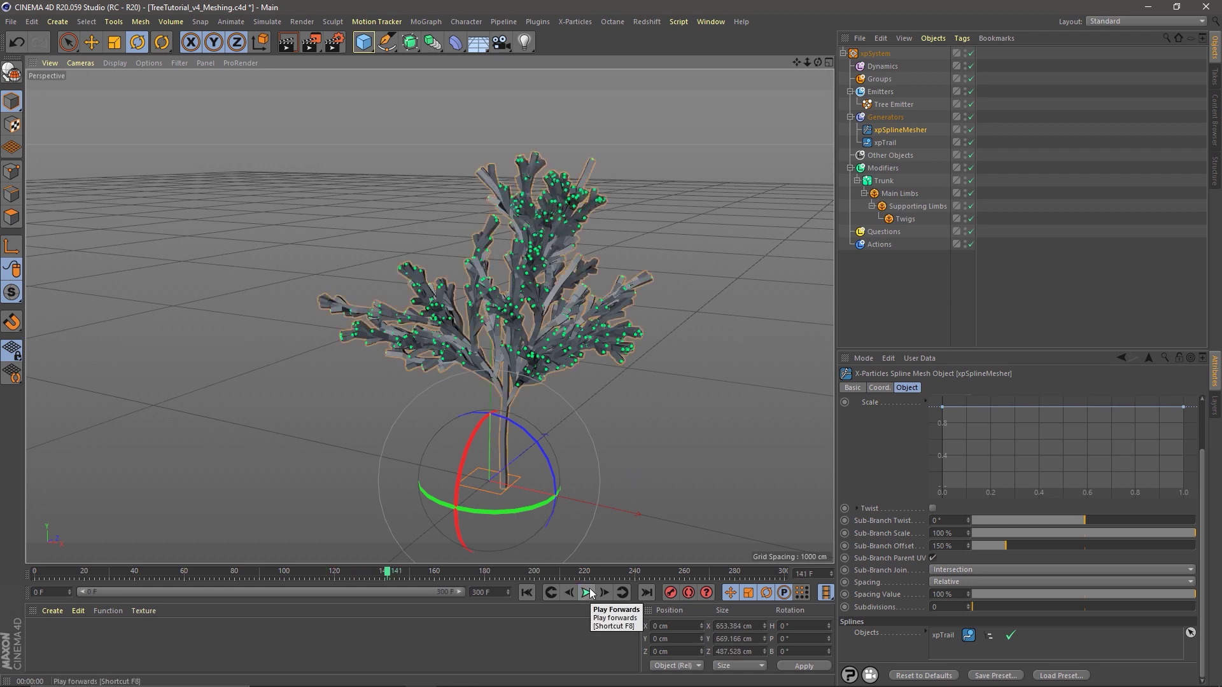
Step: Replay the animation from the start to frame 190 with xpSplineMesher temporarily disabled
left_click(971, 130)
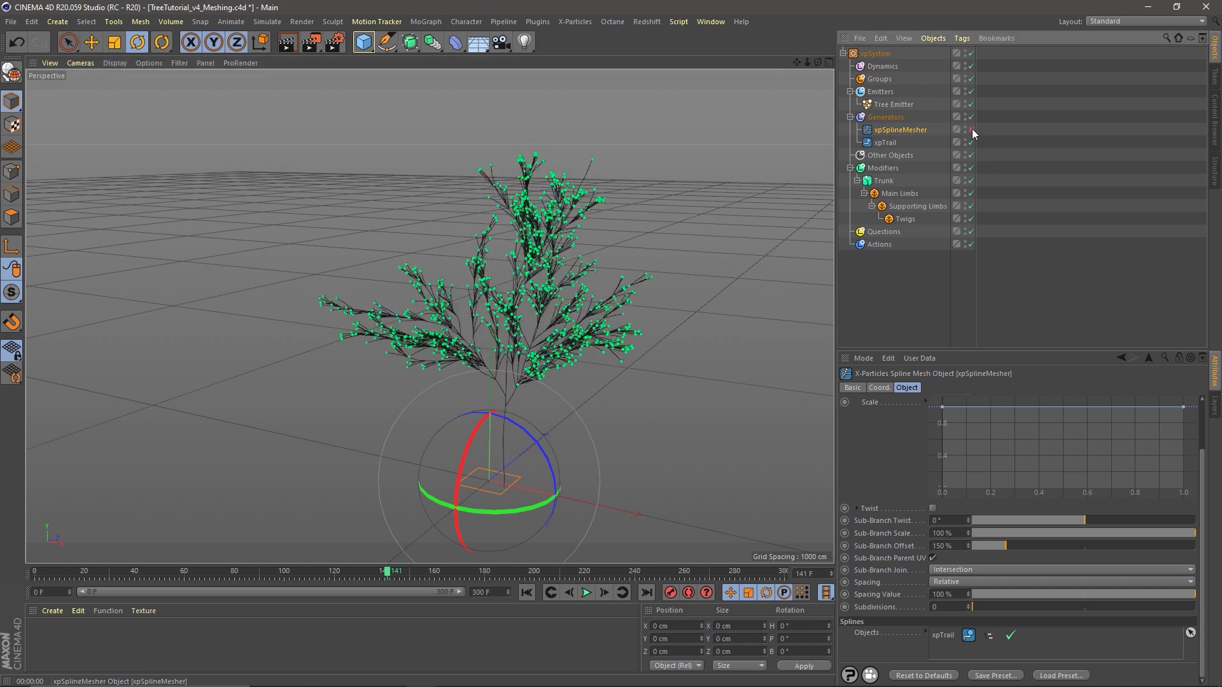
left_click(526, 593)
left_click(585, 592)
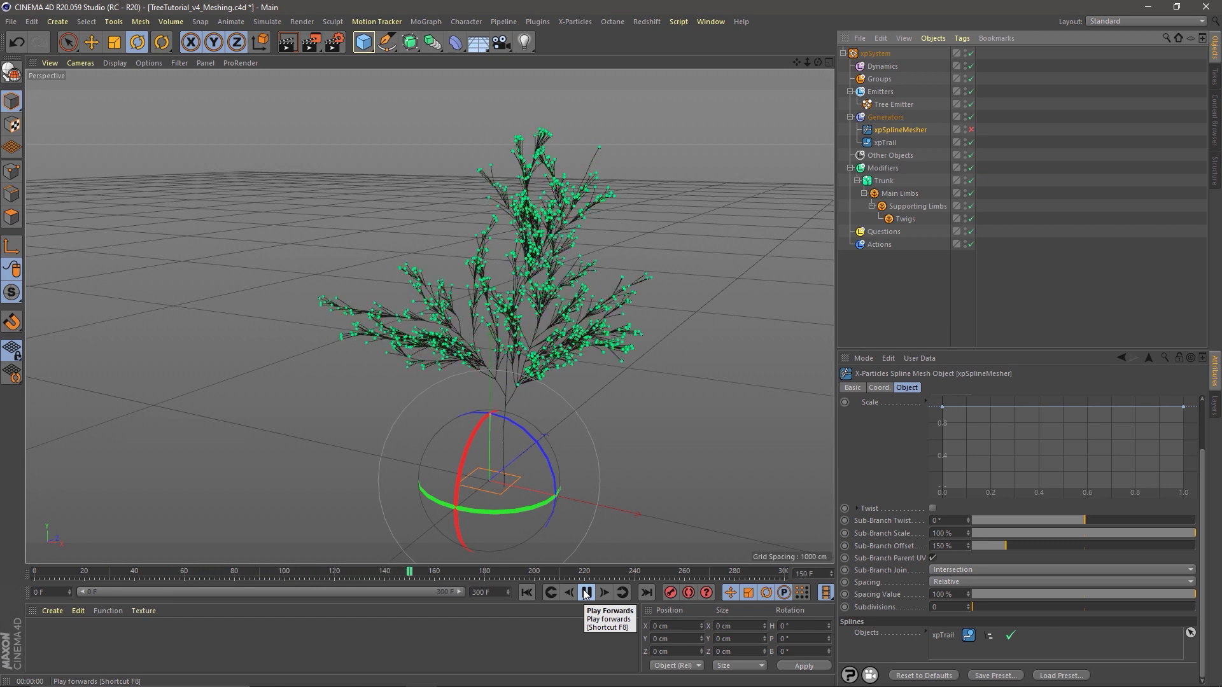
left_click(586, 593)
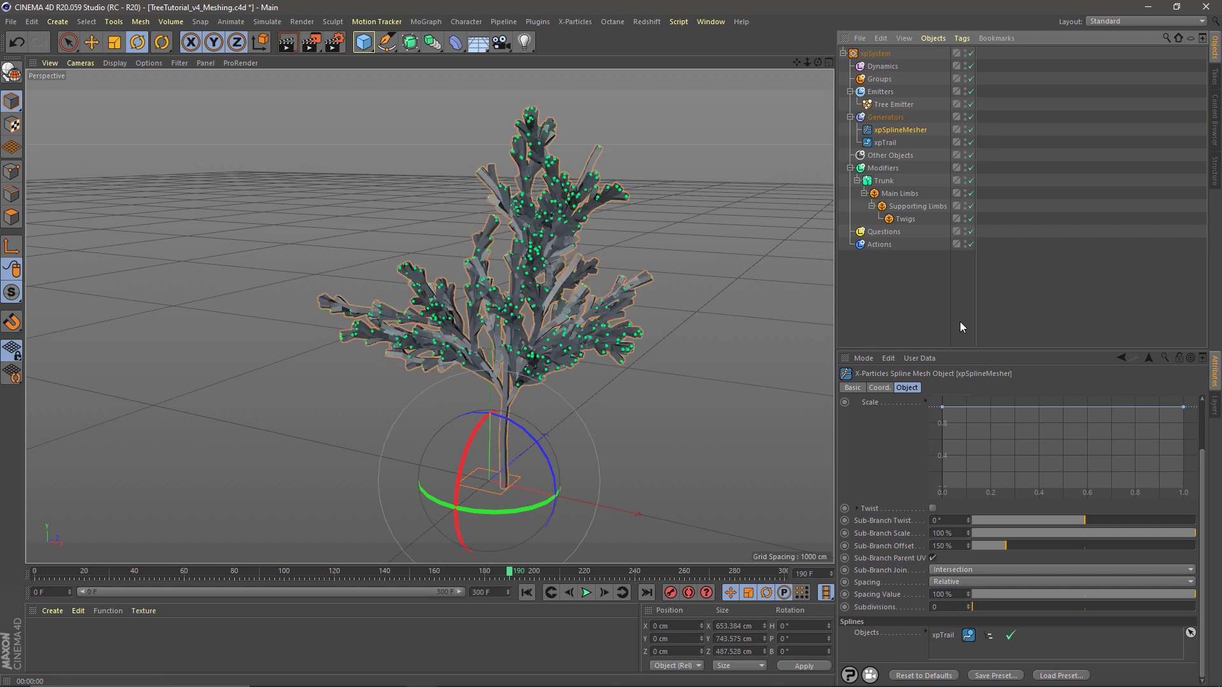
Step: Reduce the Sub-Branch Scale of xpSplineMesher to 68 % and inspect the thinner branches up close
left_click_drag(546, 342, 602, 349, "alt")
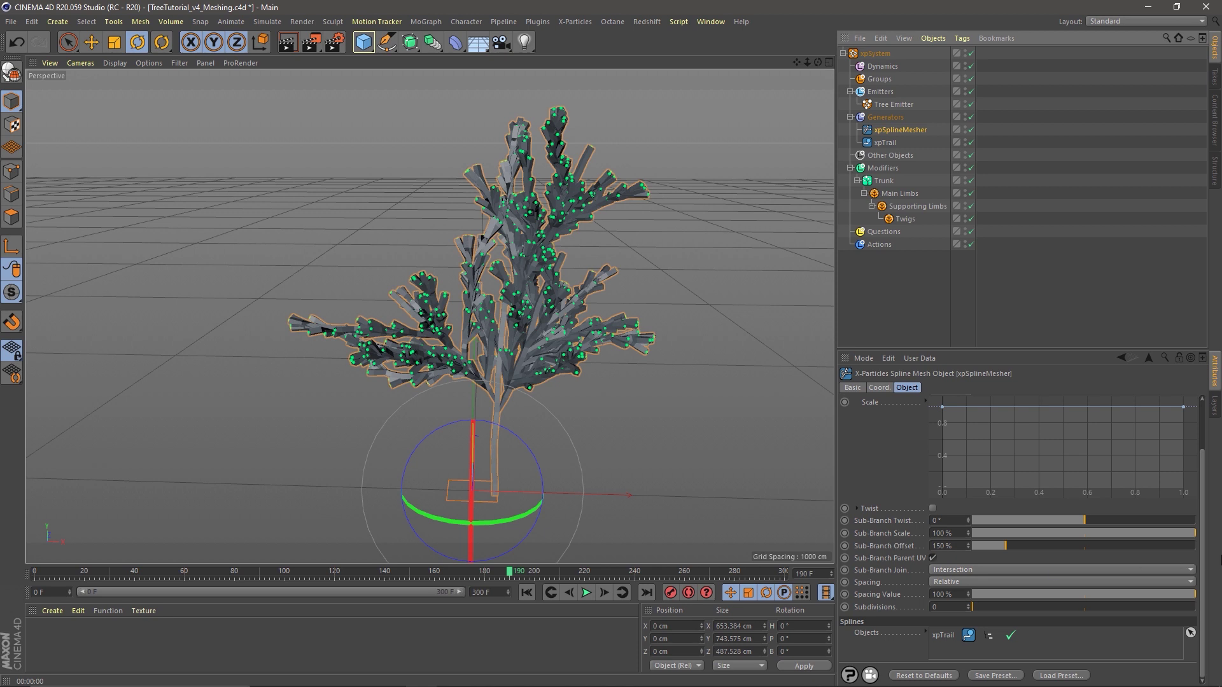
scroll(1203, 567, "up", 1)
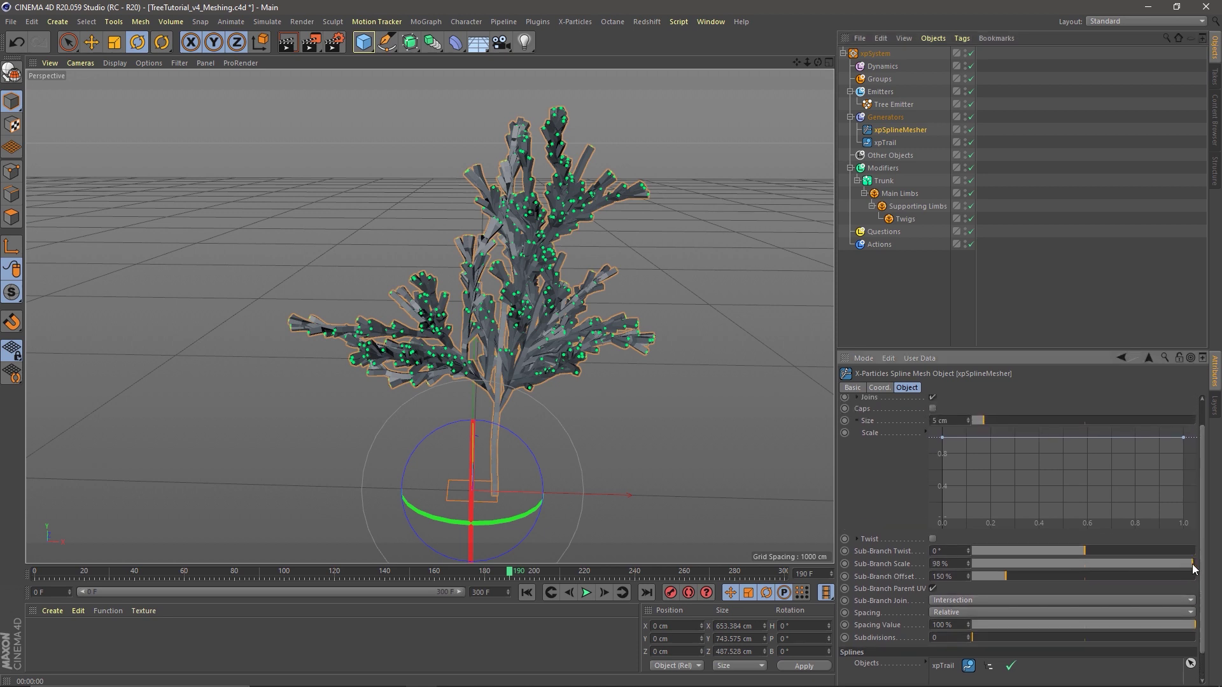
left_click_drag(1193, 565, 1125, 590)
scroll(624, 376, "up", 10)
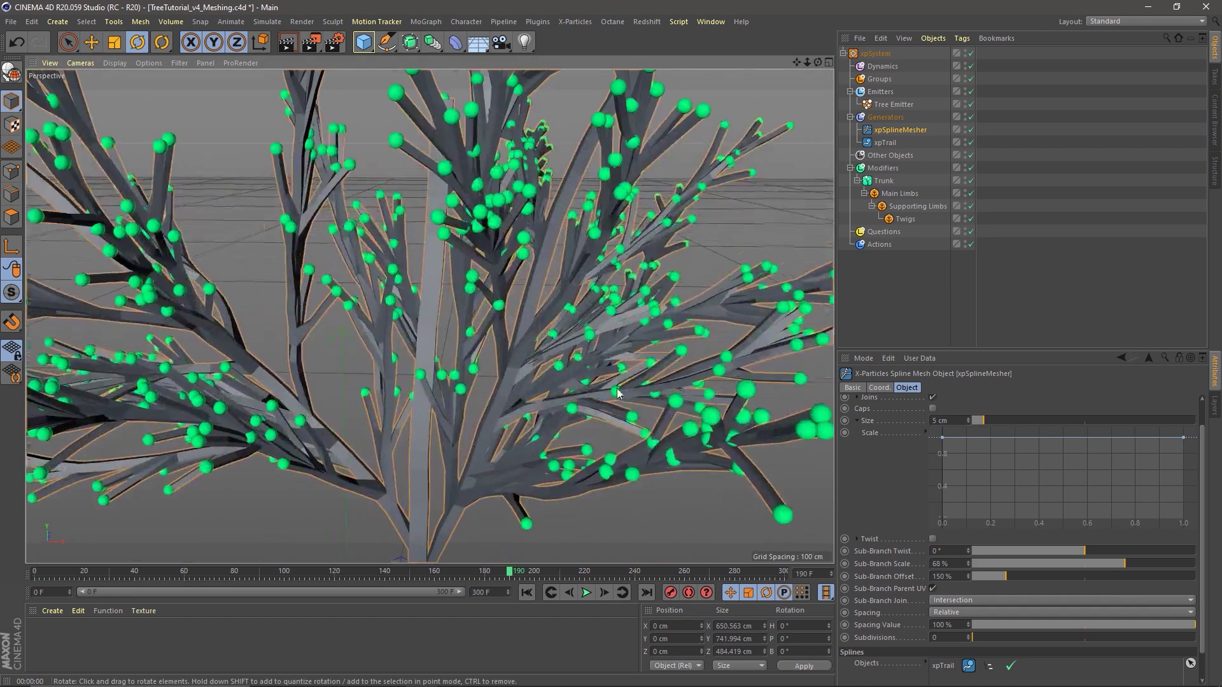
left_click_drag(617, 393, 578, 400, "alt")
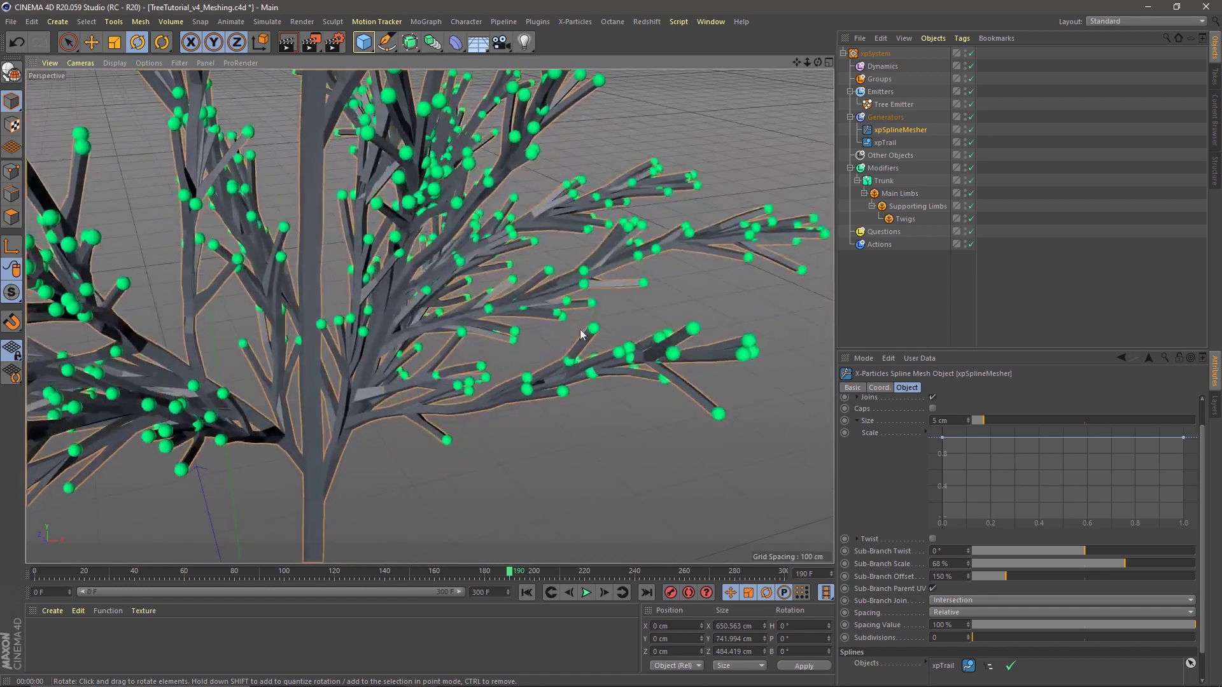
right_click_drag(579, 330, 525, 333, "alt")
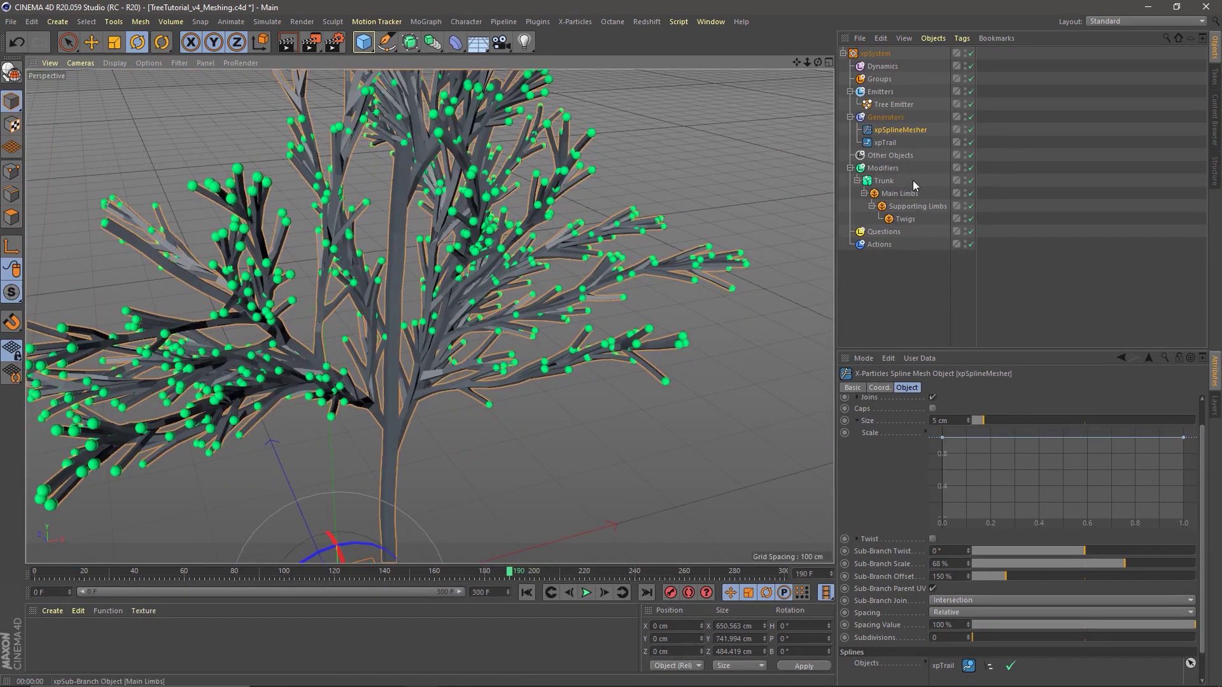
Step: Change the Tree Emitter's Editor Display to Dots and enable Force Display
left_click(890, 105)
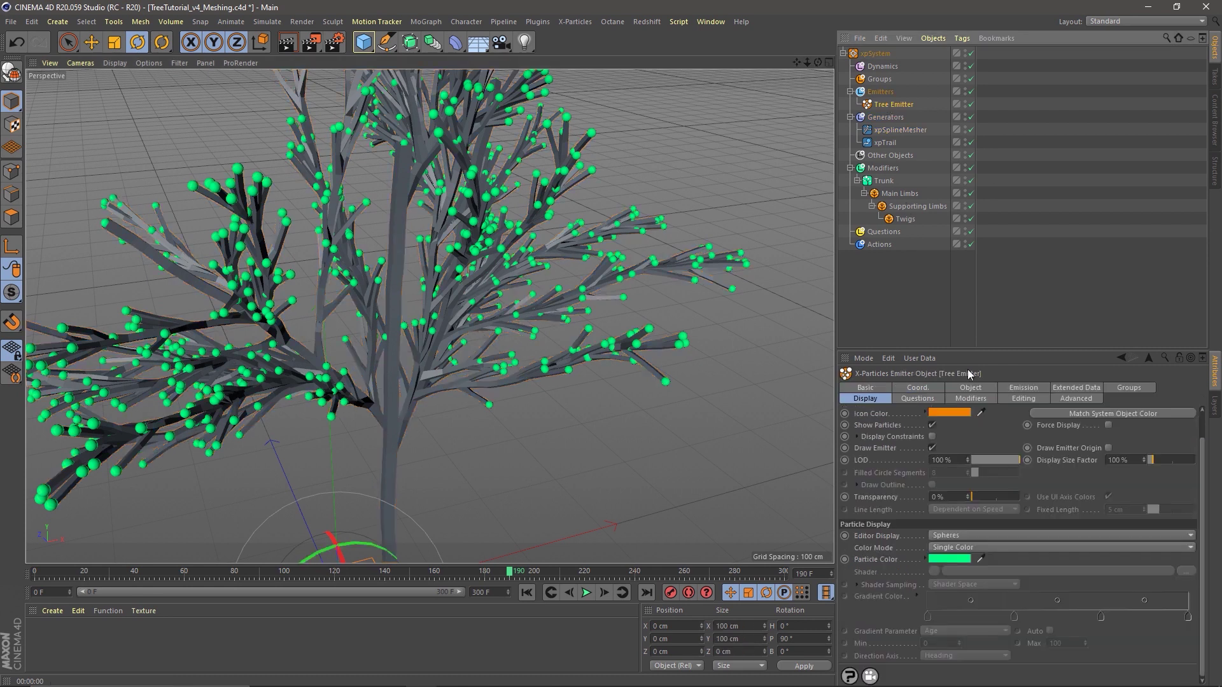
left_click(870, 401)
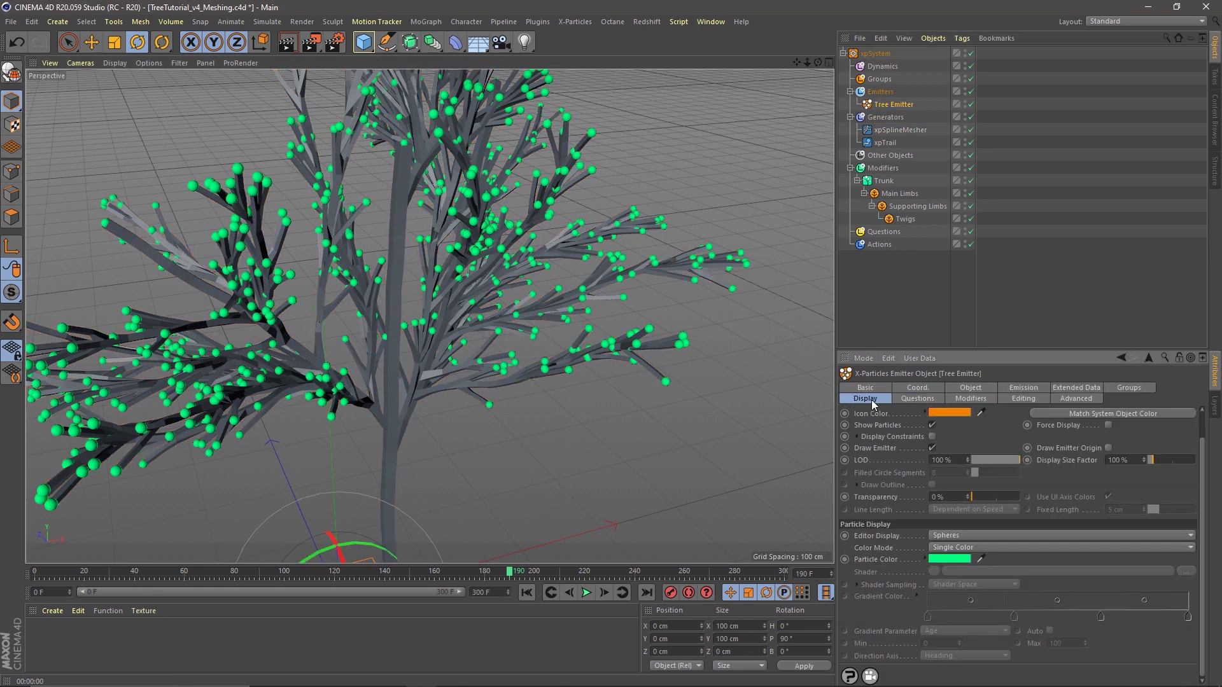
left_click(960, 535)
left_click(964, 318)
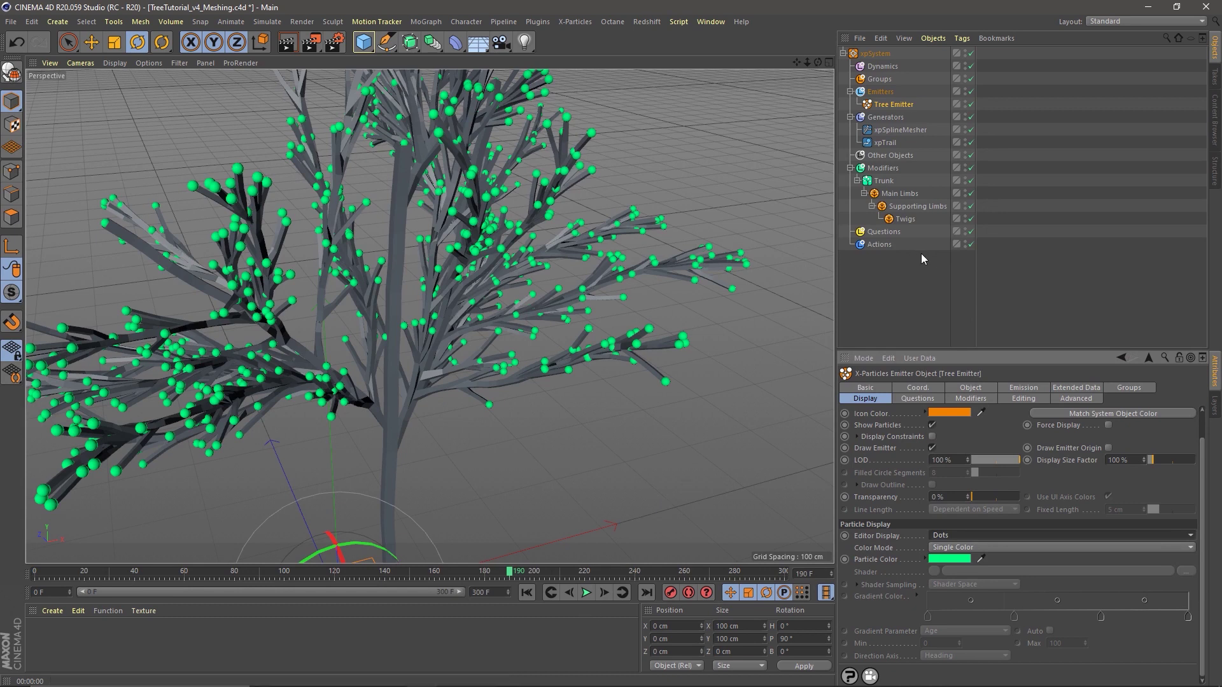
left_click(1107, 425)
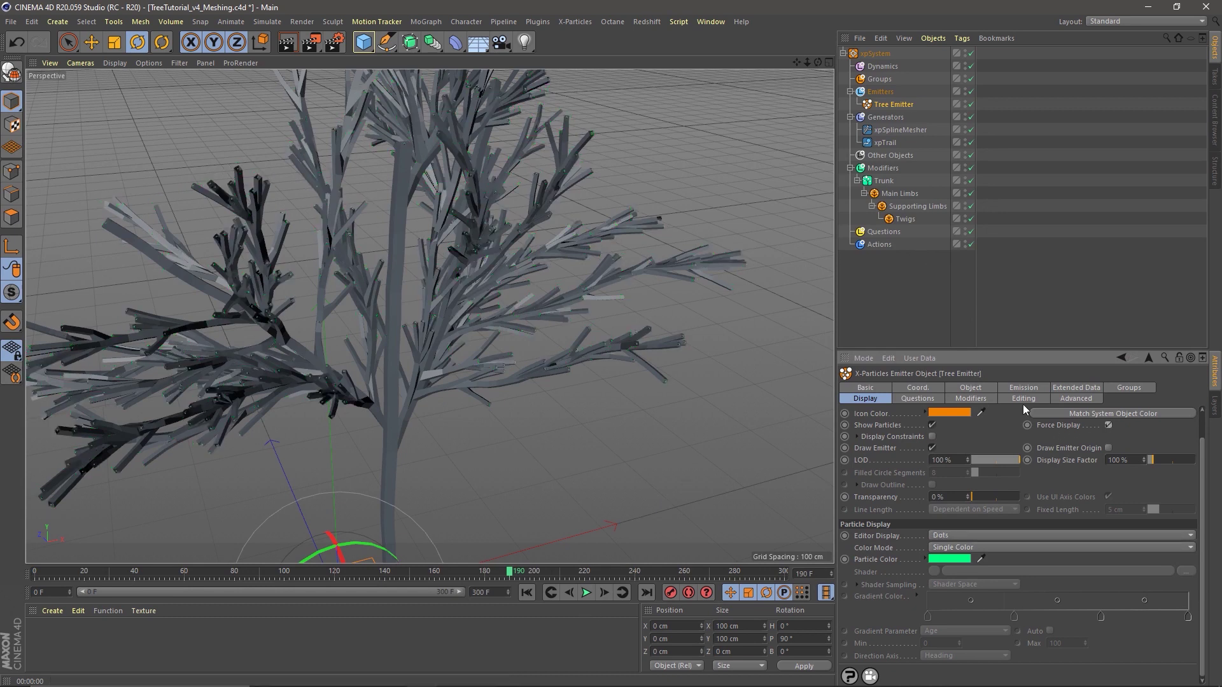
Step: Set the Subdivisions of xpSplineMesher to 1 to smooth the branch mesh
left_click_drag(476, 247, 448, 315, "alt")
right_click_drag(448, 311, 537, 304, "alt")
mouse_move(523, 306)
left_mouse_down("alt")
mouse_move(532, 336)
mouse_move(509, 315)
left_mouse_up("alt")
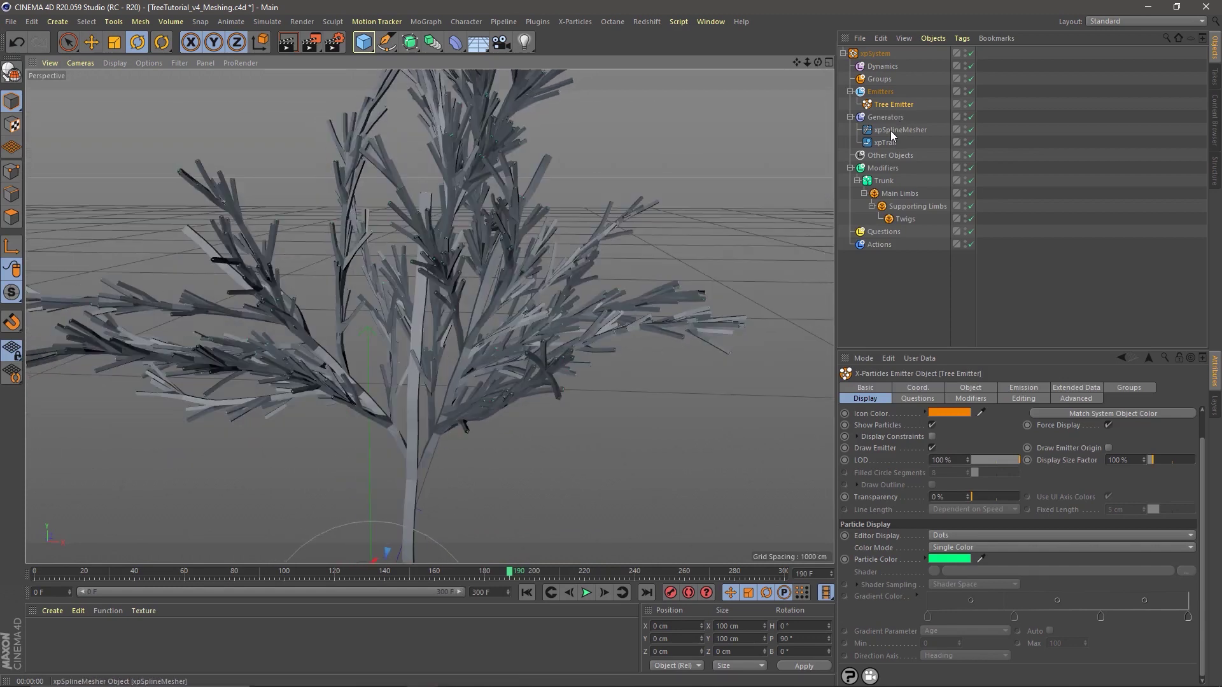
left_click(894, 130)
left_click(946, 647)
type("1")
key("Return")
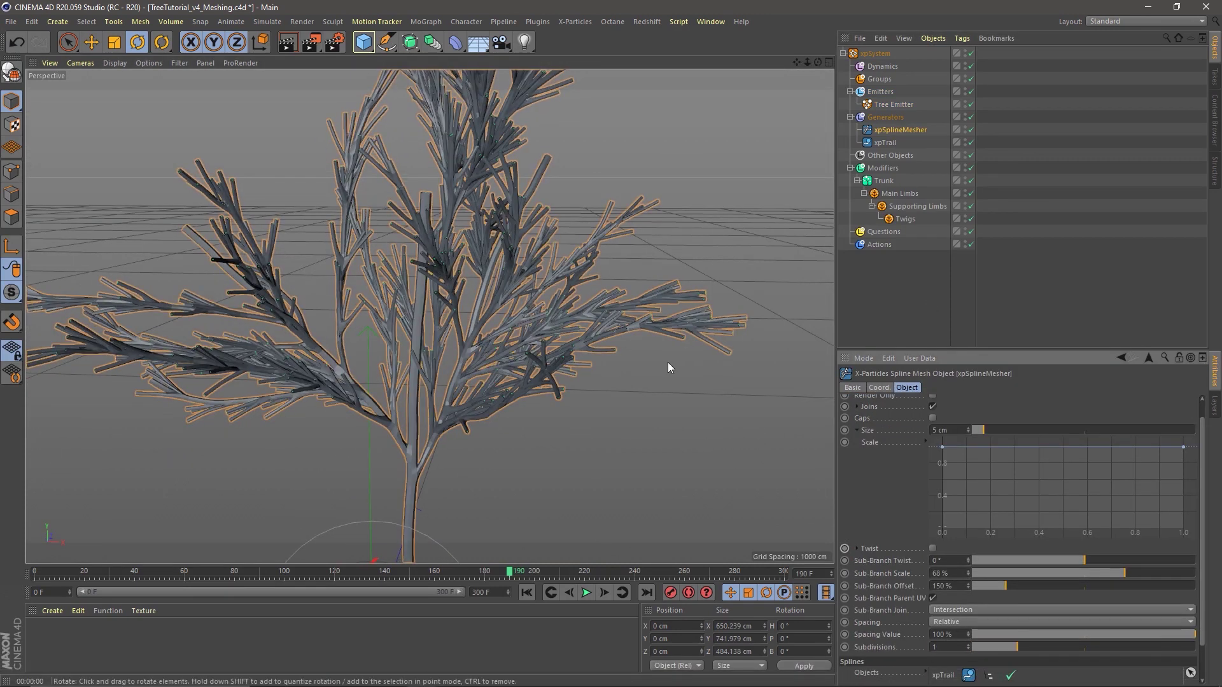
Step: Set the spline mesher's subdivisions to 2
right_click_drag(552, 339, 646, 336, "alt")
left_click_drag(625, 337, 635, 348, "alt")
scroll(634, 347, "down", 3)
left_click_drag(947, 647, 780, 638)
type("2")
key("Return")
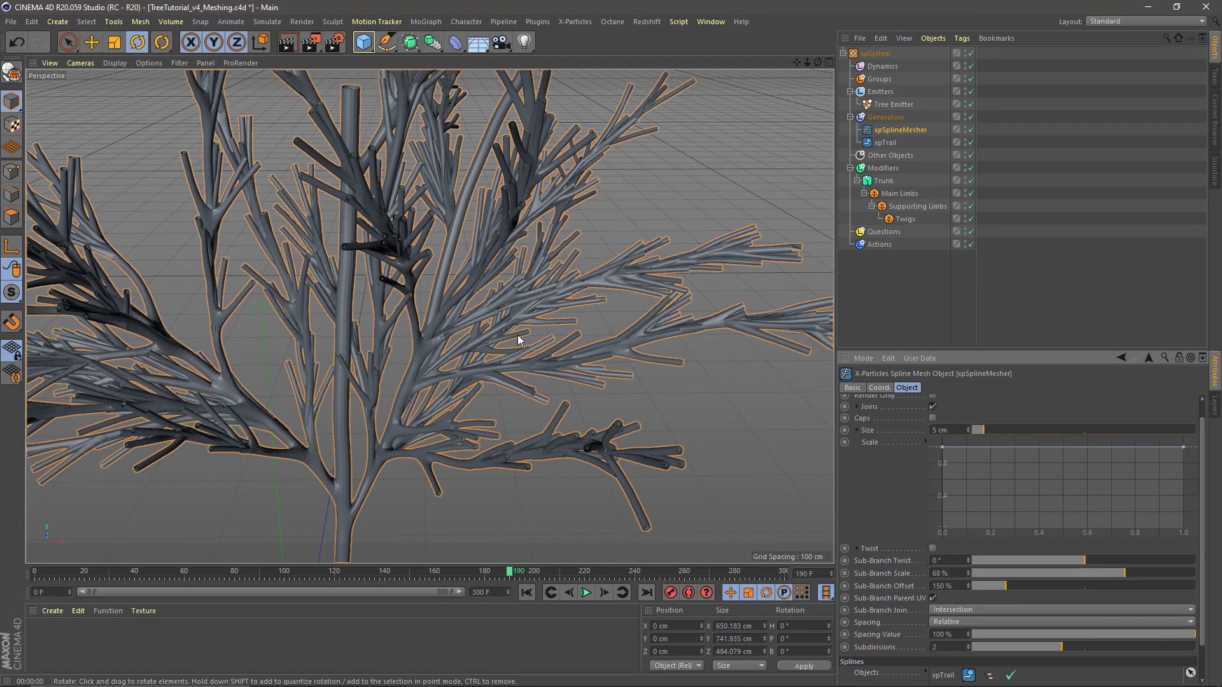
Step: Enable caps on the spline mesher to close the open branch ends
left_click_drag(518, 308, 473, 316, "alt")
right_click_drag(507, 300, 631, 291, "alt")
mouse_move(565, 290)
left_mouse_down("alt")
mouse_move(588, 299)
mouse_move(565, 291)
left_mouse_up("alt")
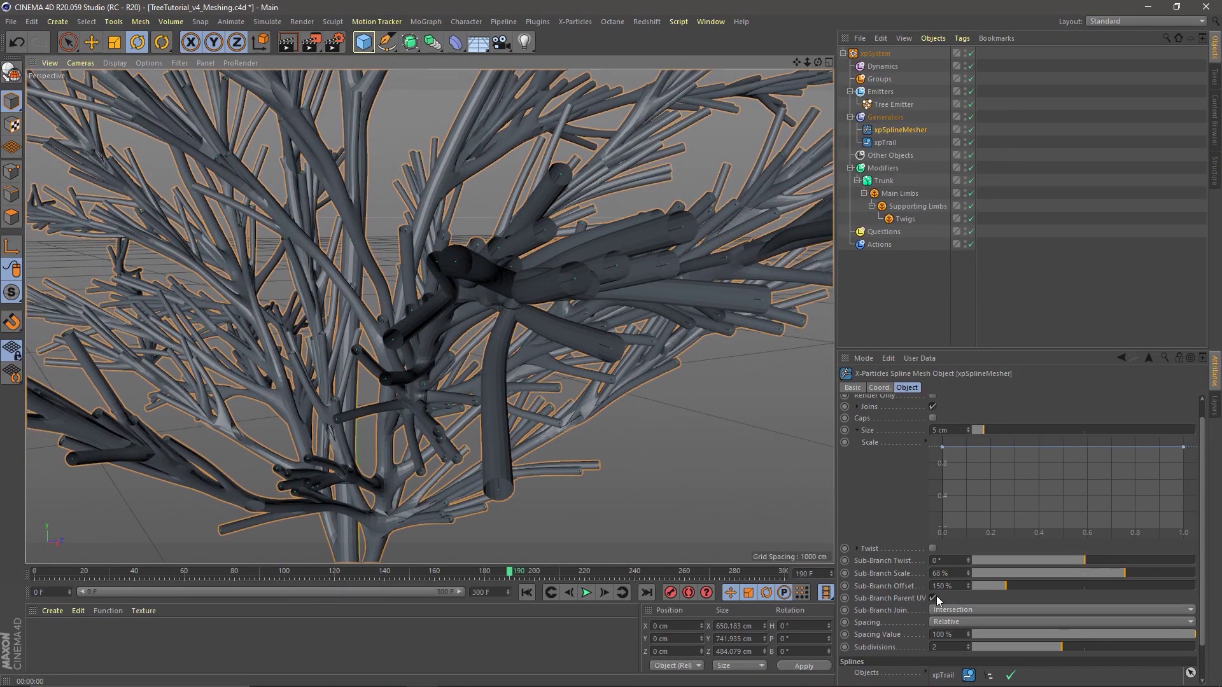
left_click(932, 418)
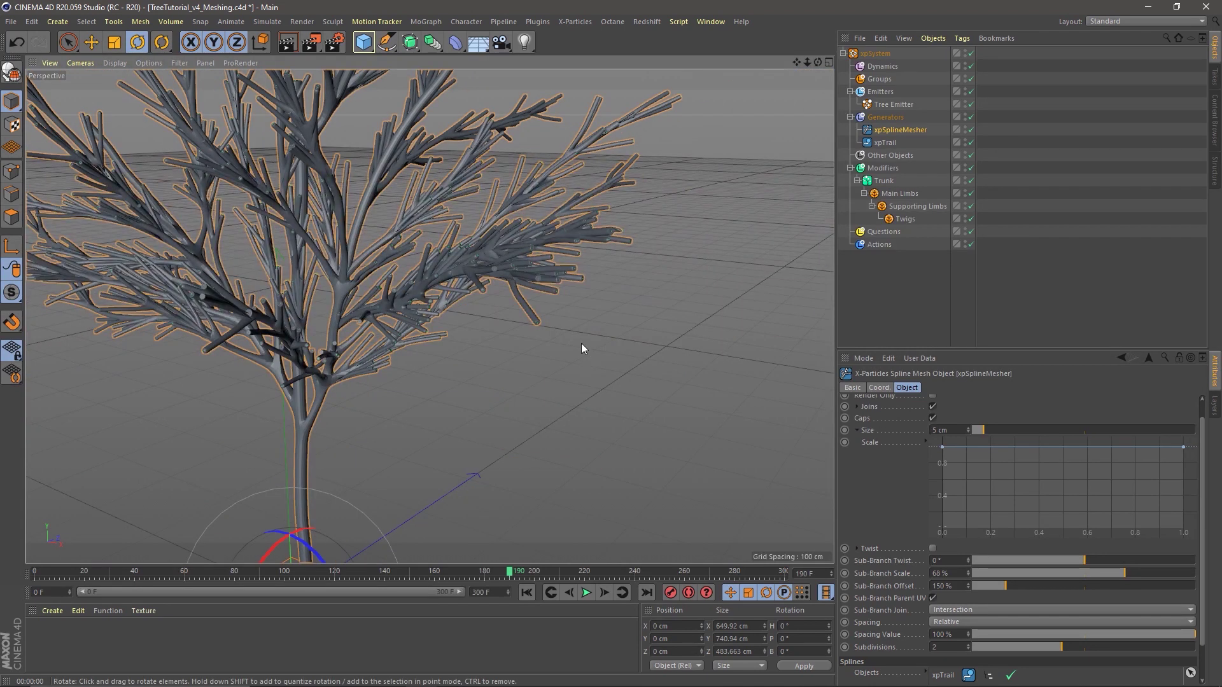
Step: Lower the end point of the spline mesher's Scale curve to about 0.5 so the branches taper
left_click_drag(485, 275, 519, 283, "alt")
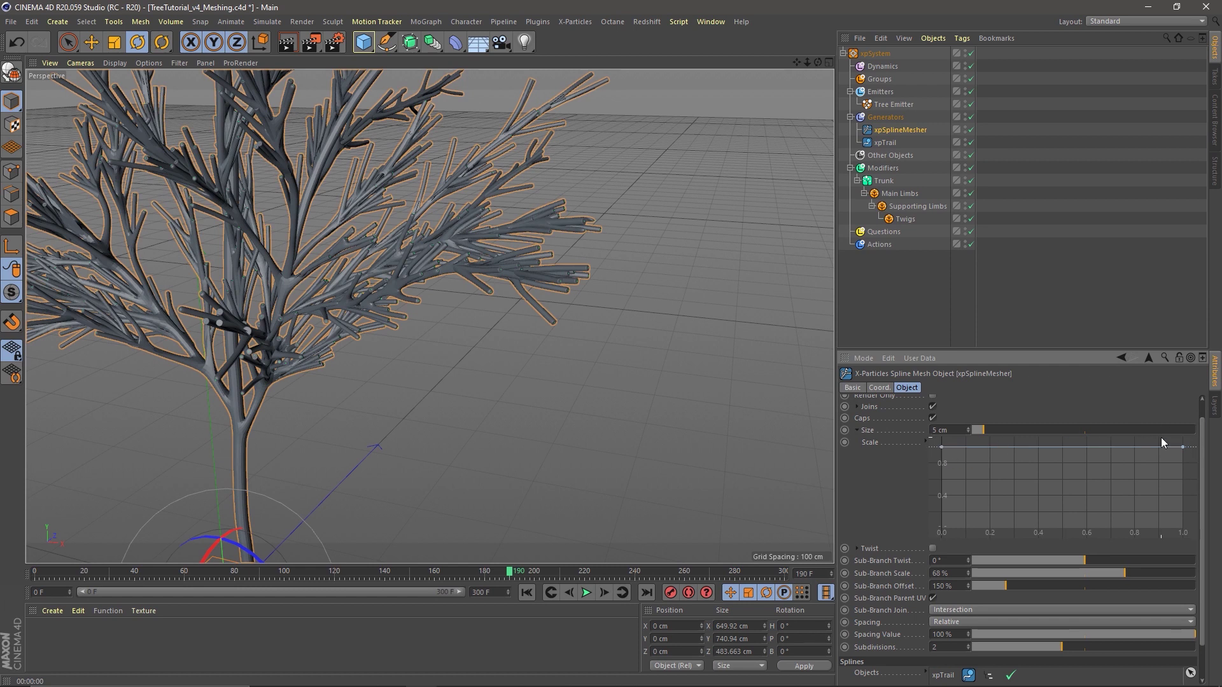
left_click_drag(1183, 448, 1188, 489)
left_click_drag(437, 388, 454, 370, "alt")
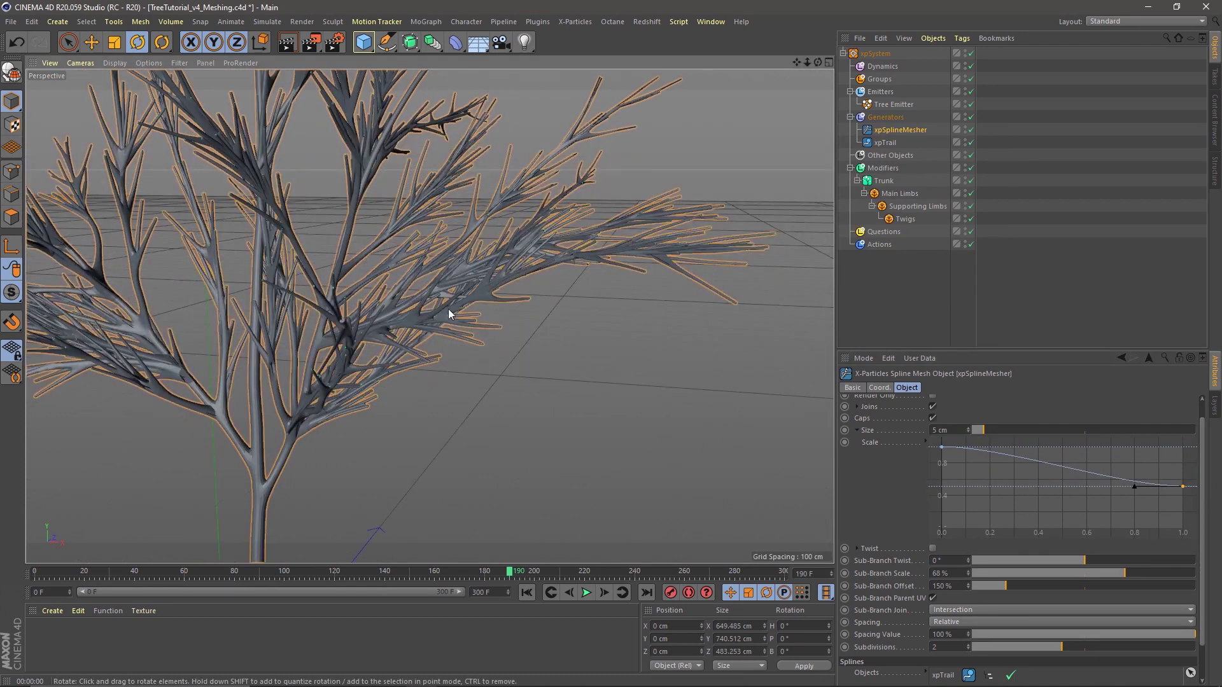
left_click_drag(437, 280, 425, 289, "alt")
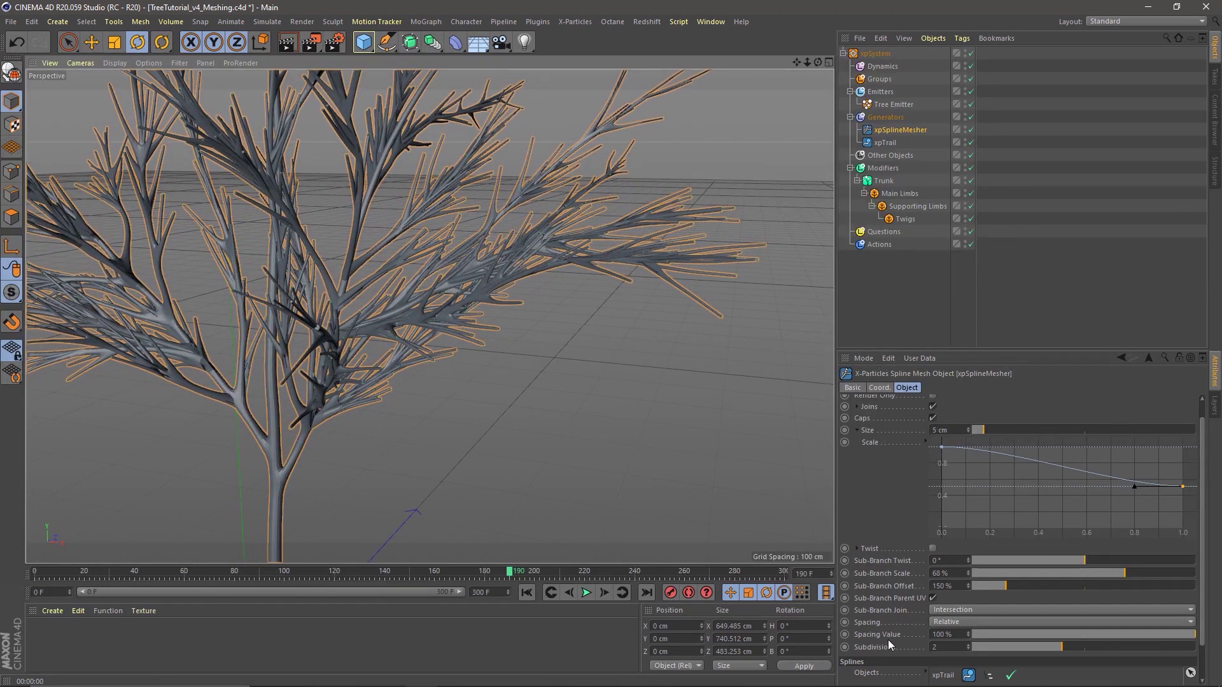
Step: Reduce the spline mesher's spacing value to 53%
left_click_drag(1125, 634, 1134, 633)
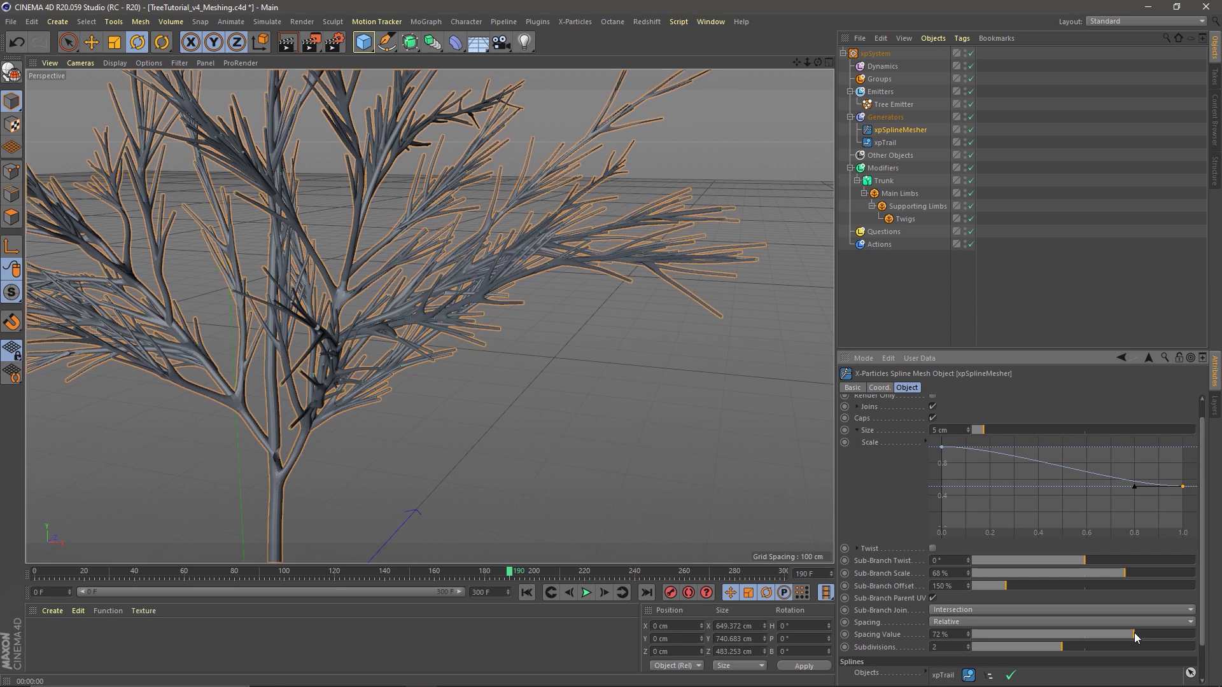
left_click_drag(1134, 633, 1091, 633)
mouse_move(370, 302)
left_mouse_down("alt")
mouse_move(495, 293)
mouse_move(476, 278)
mouse_move(400, 278)
mouse_move(392, 303)
left_mouse_up("alt")
right_click_drag(392, 303, 302, 336, "alt")
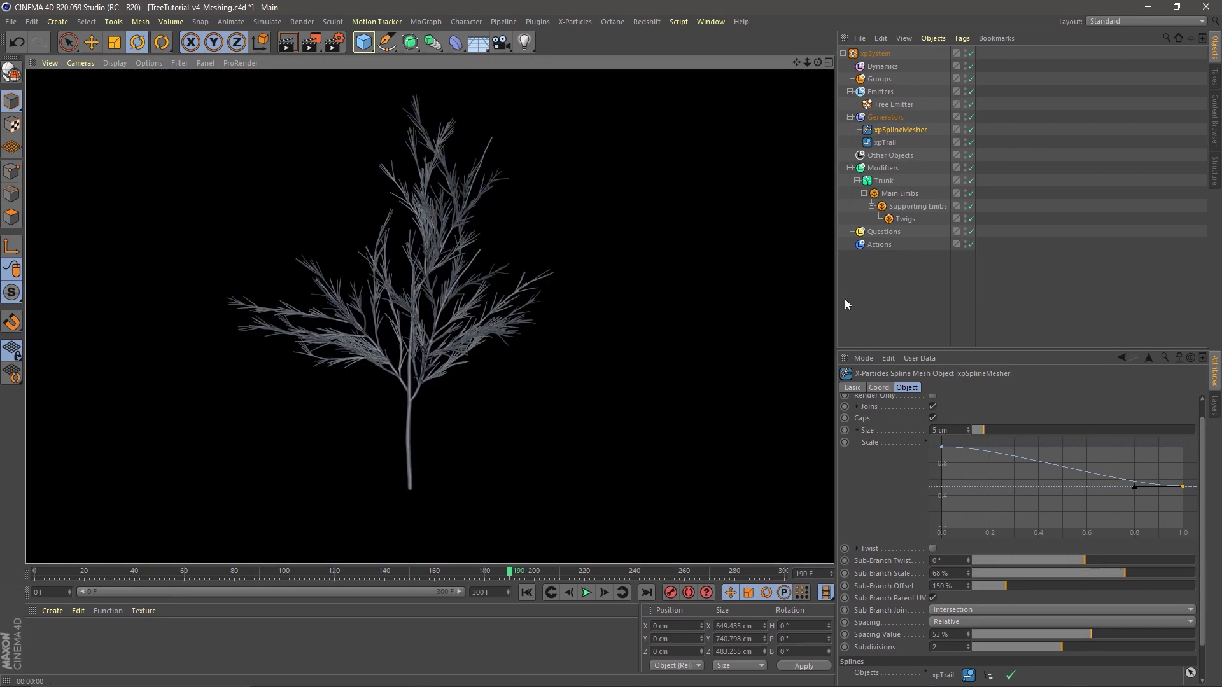
Step: Disable the spline mesher and set the maximum length of the Twigs sub-branch to 20 F
left_click(905, 220)
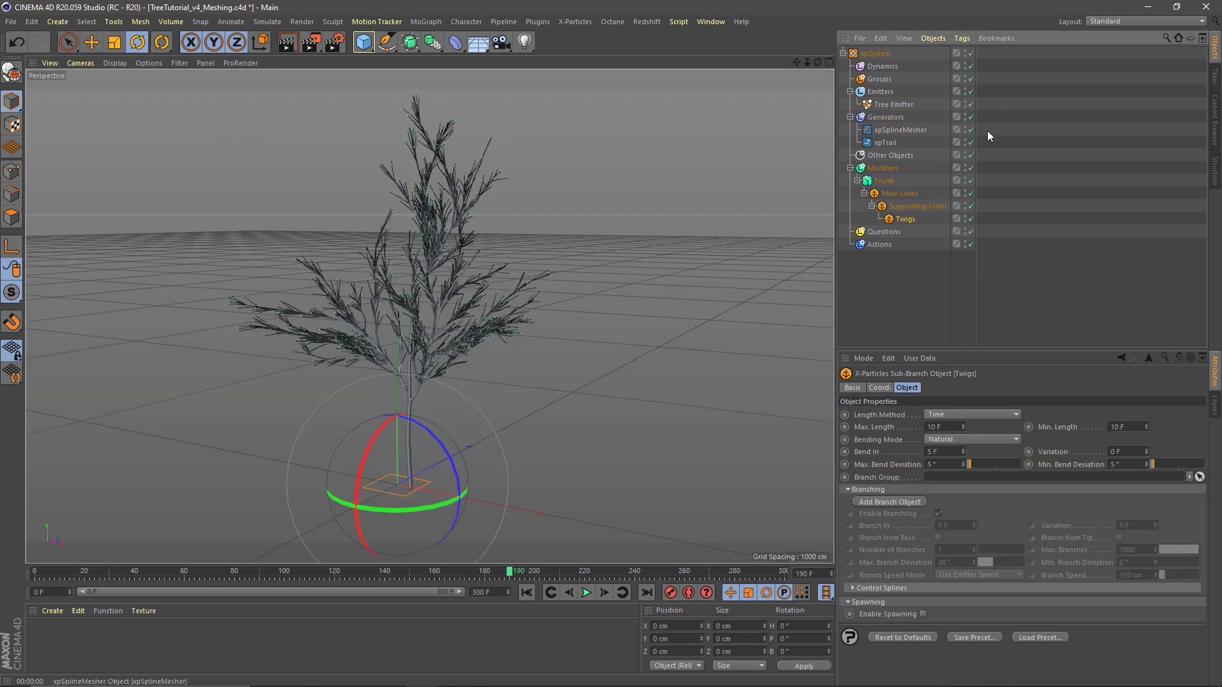
left_click(971, 130)
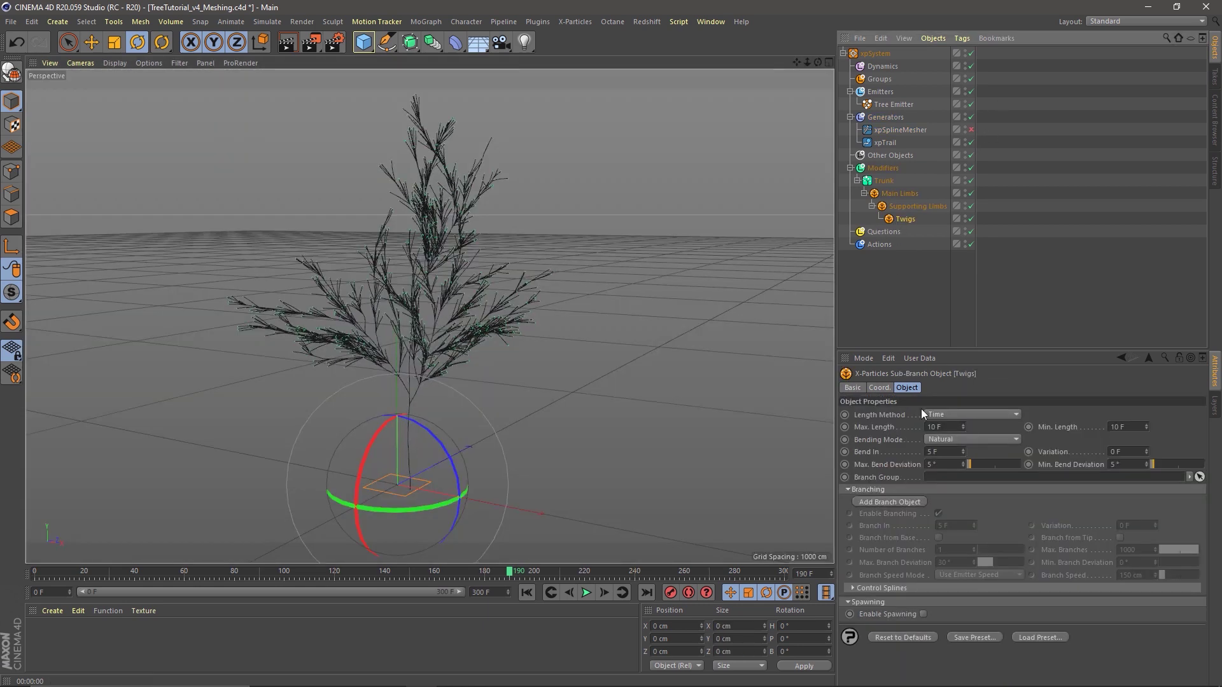
double_click(944, 426)
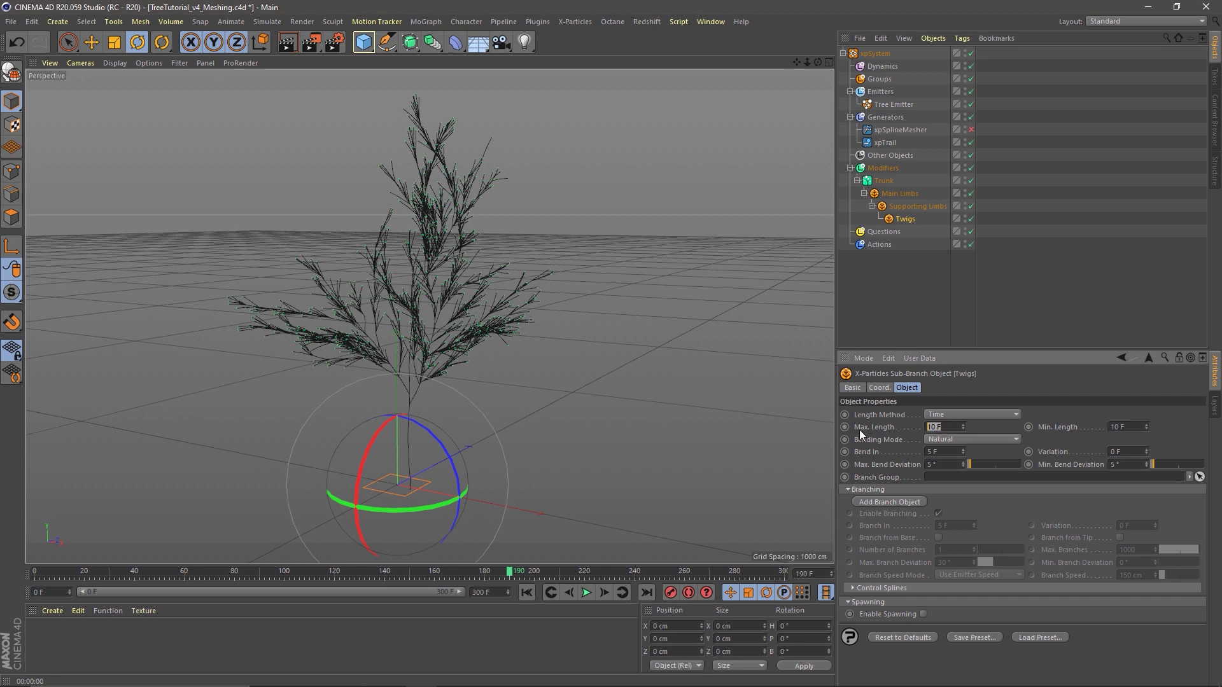
type("20")
Step: Replay the tree growth from the start to frame 195 and render the view with the spline mesher re-enabled
left_click(530, 592)
left_click(584, 592)
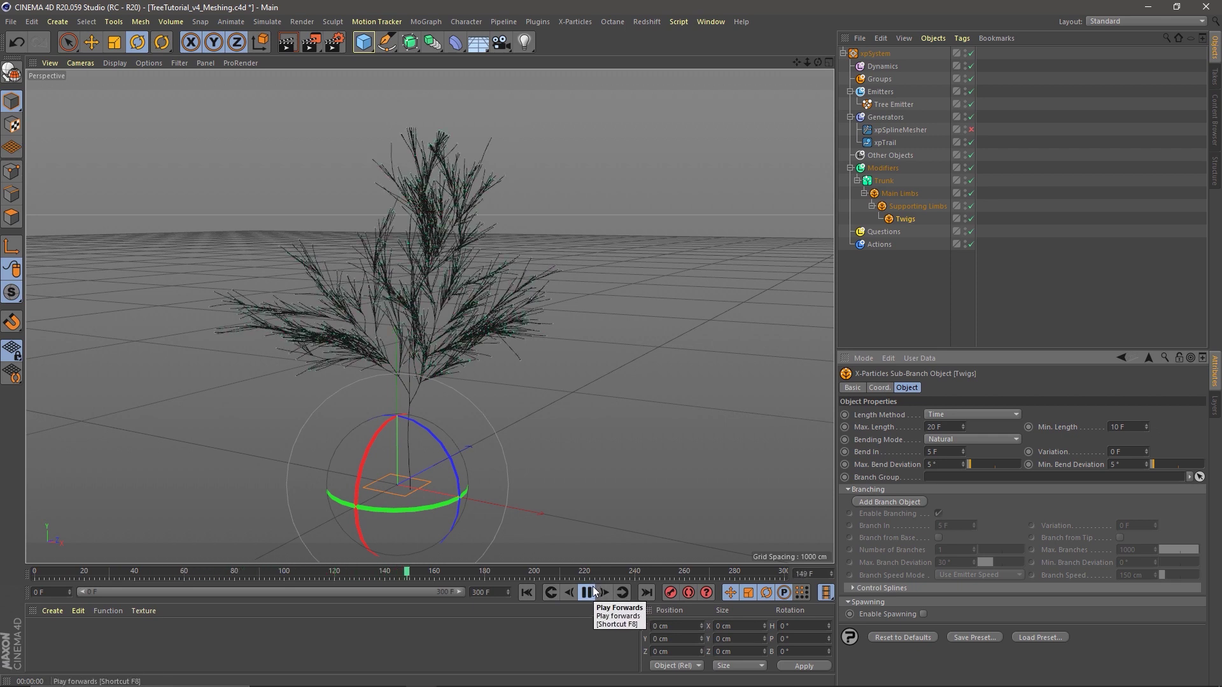
left_click(586, 592)
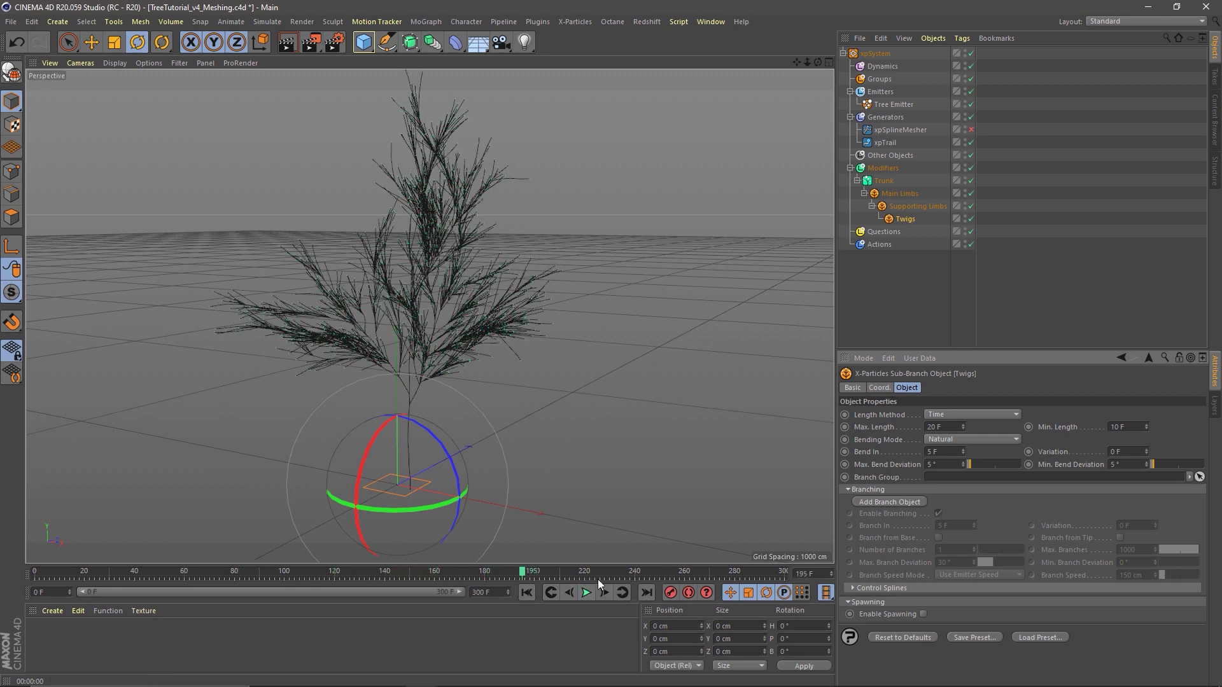
left_click(971, 129)
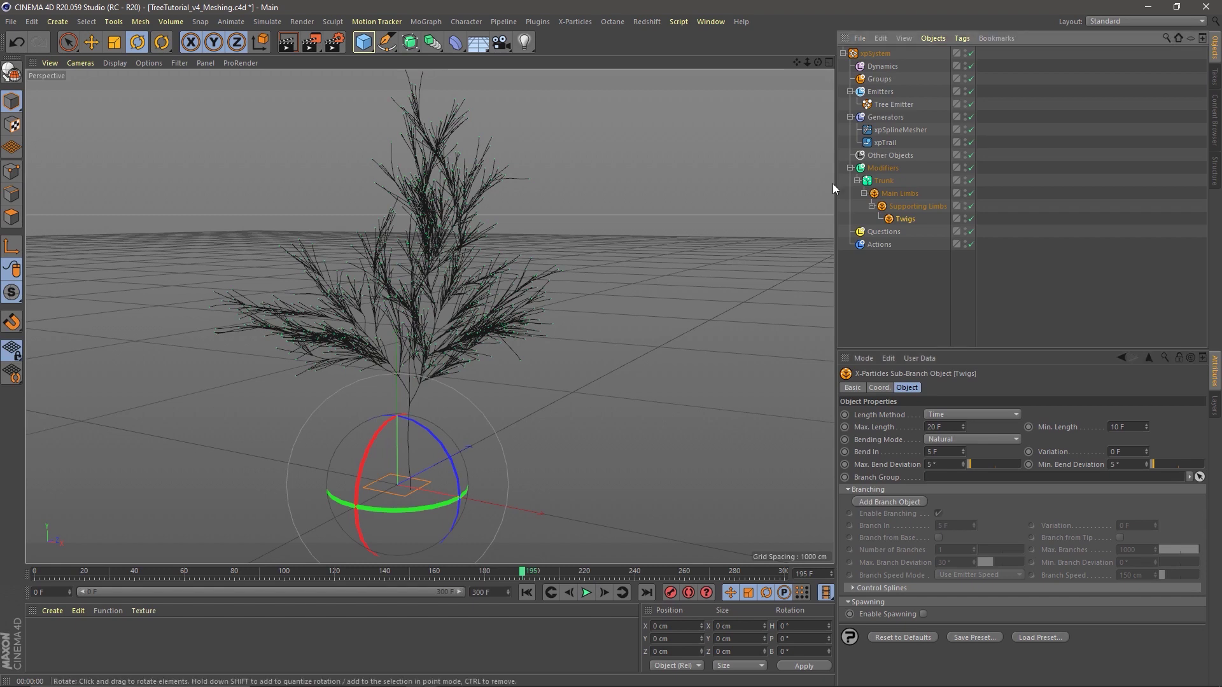
key("ctrl+r")
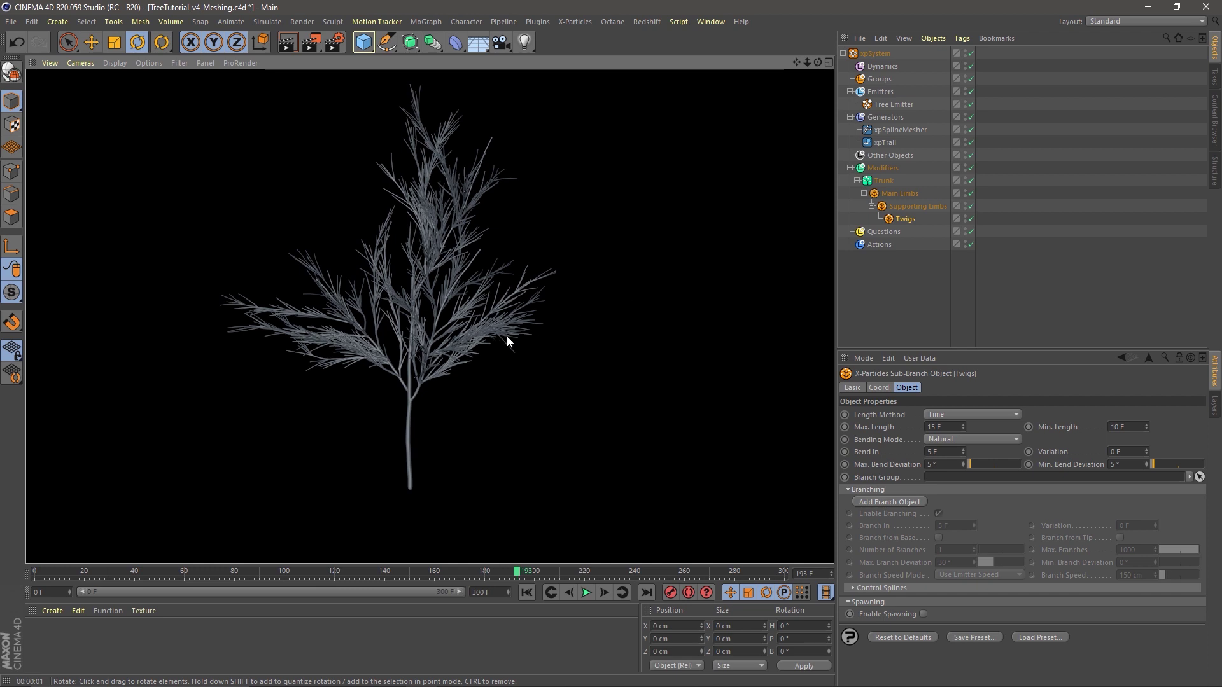
Step: Set the spline mesher's subdivisions to 3 and its size to 6 cm to smooth the branch joints
left_click_drag(388, 418, 342, 365, "alt")
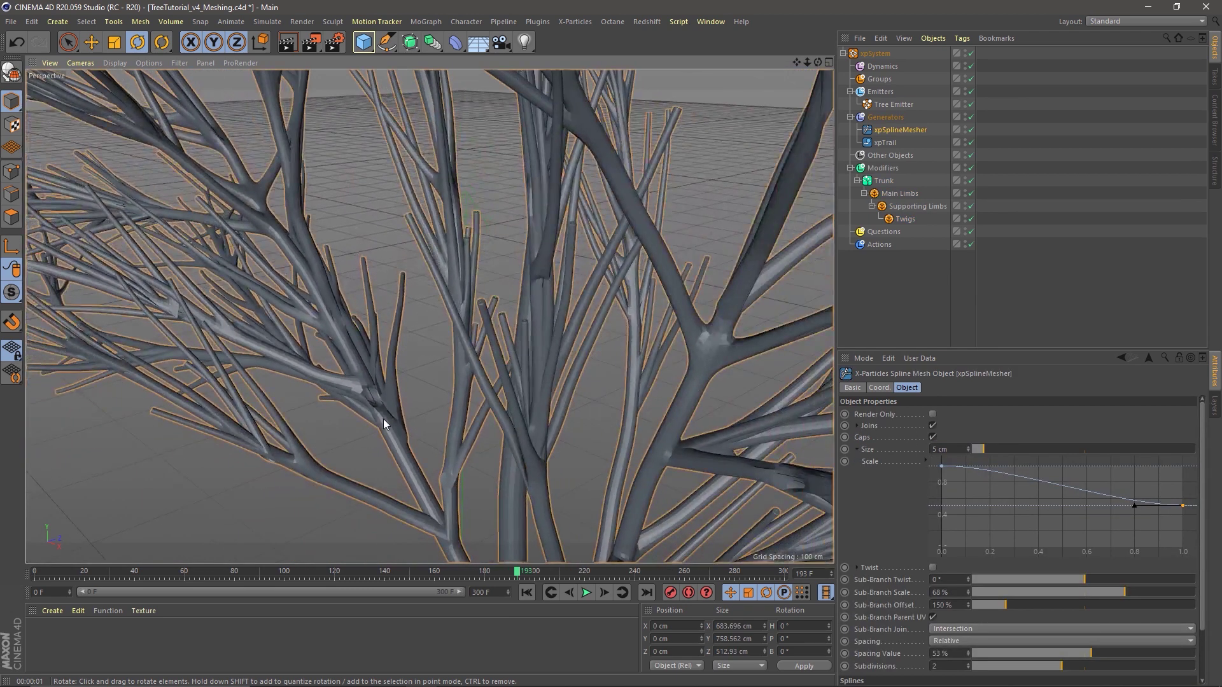
left_click_drag(389, 414, 445, 428, "alt")
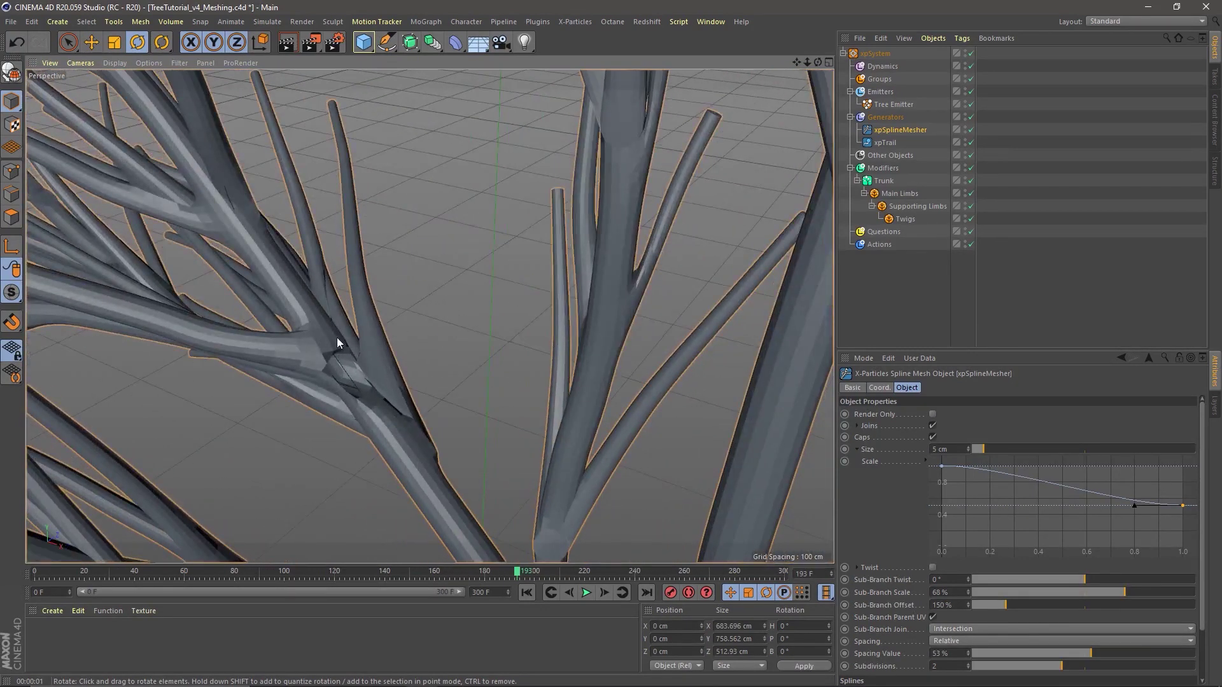
double_click(950, 666)
key("Return")
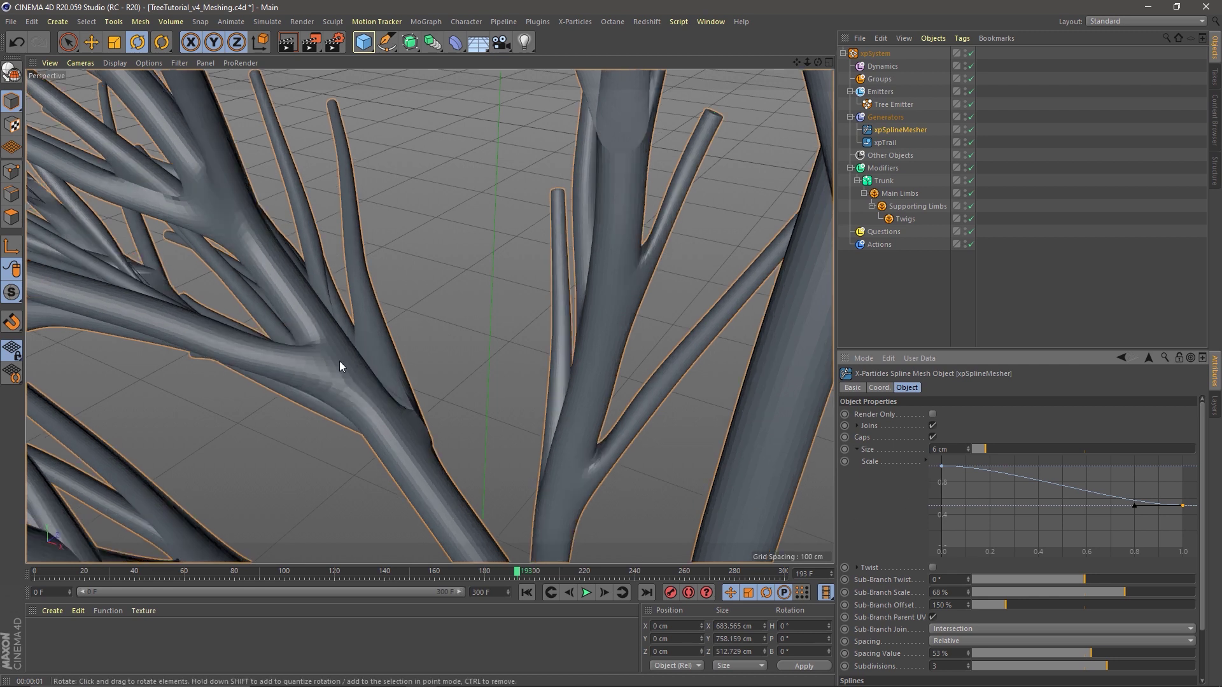
Step: Set the spline mesher's sub-branch scale to 62% and lower the end of its Scale curve to about 0.4
right_click_drag(366, 373, 145, 459, "alt")
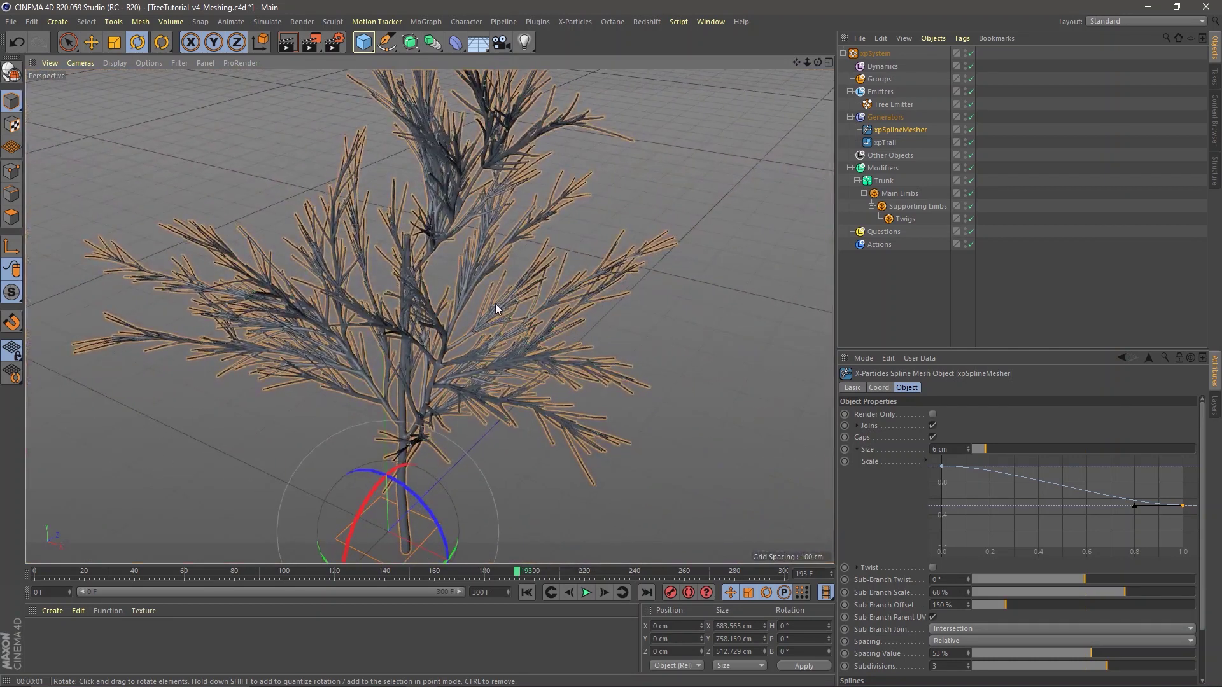
left_click(1116, 591)
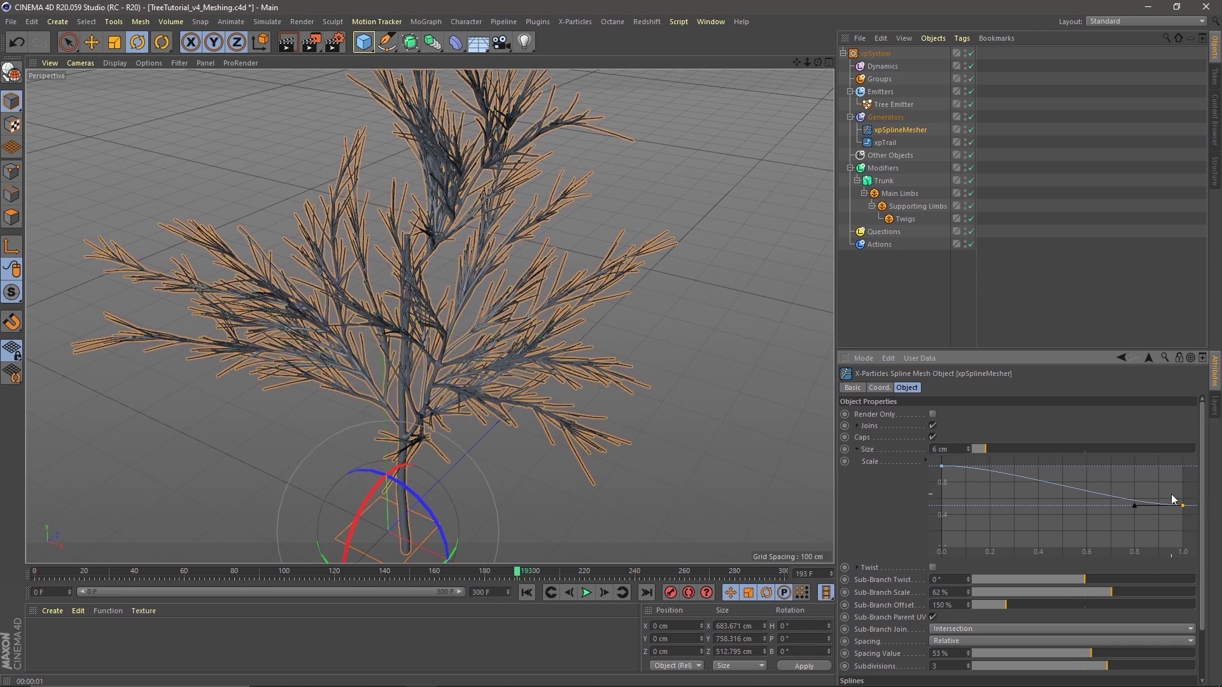
scroll(557, 380, "up", 10)
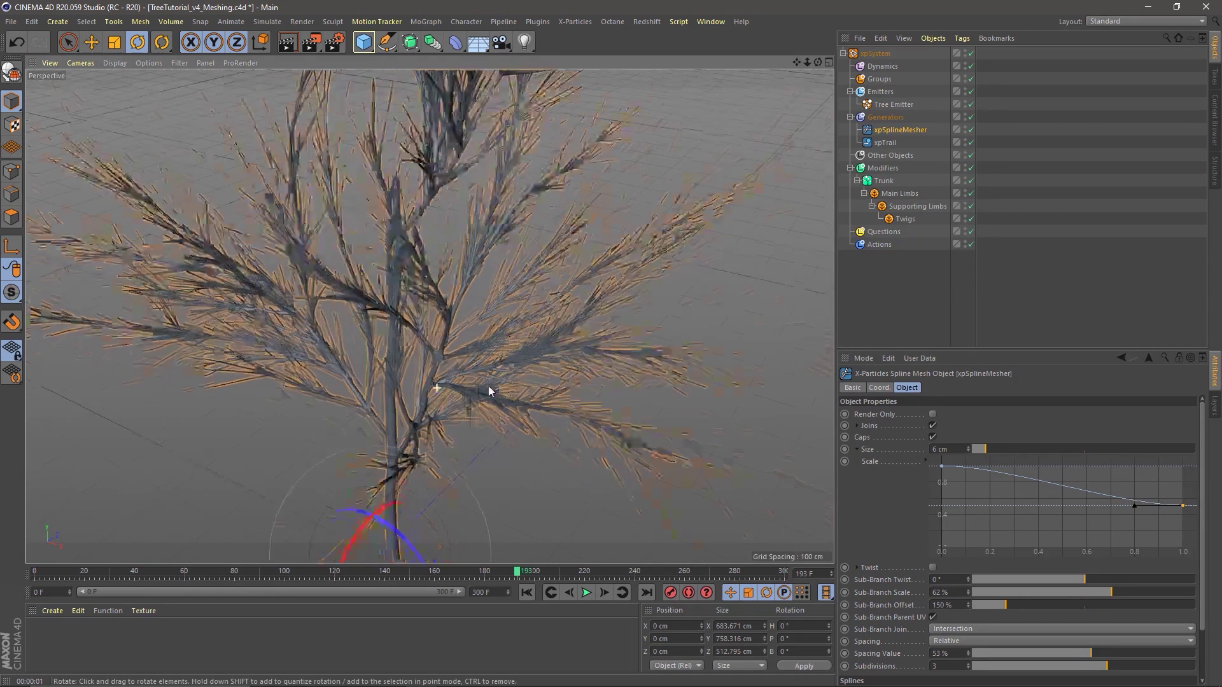
scroll(551, 345, "down", 10)
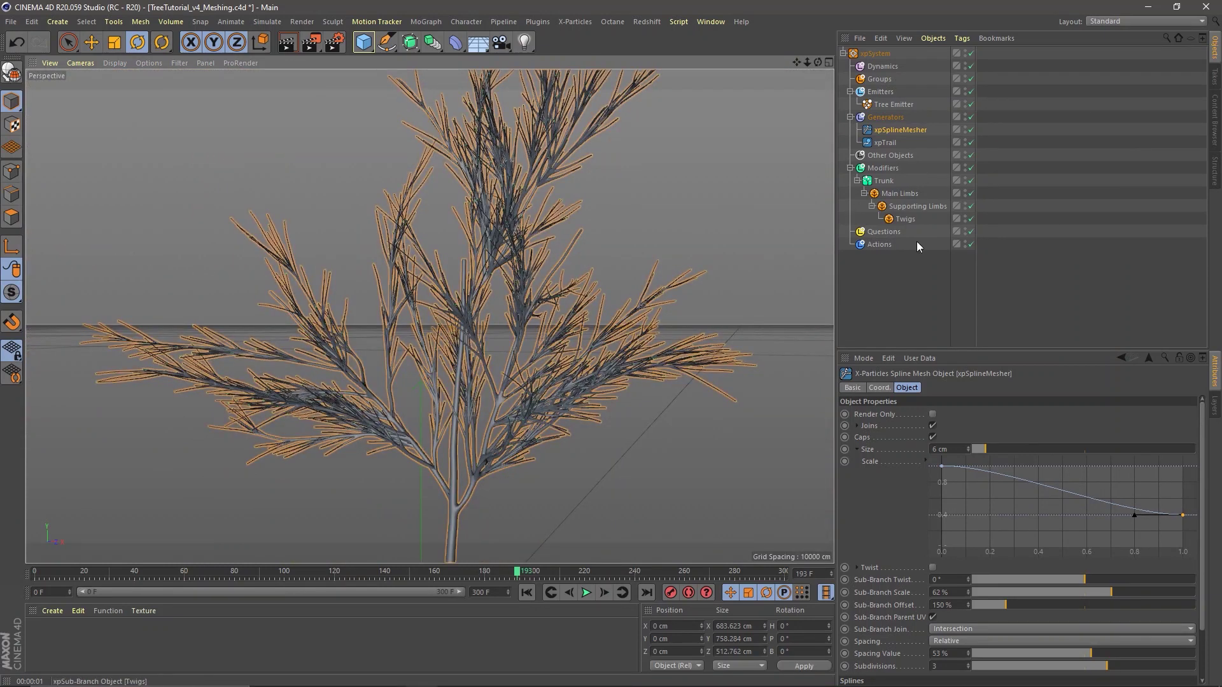
Step: Set the maximum length of the Twigs sub-branch to 10 F and disable the spline mesher
left_click(906, 219)
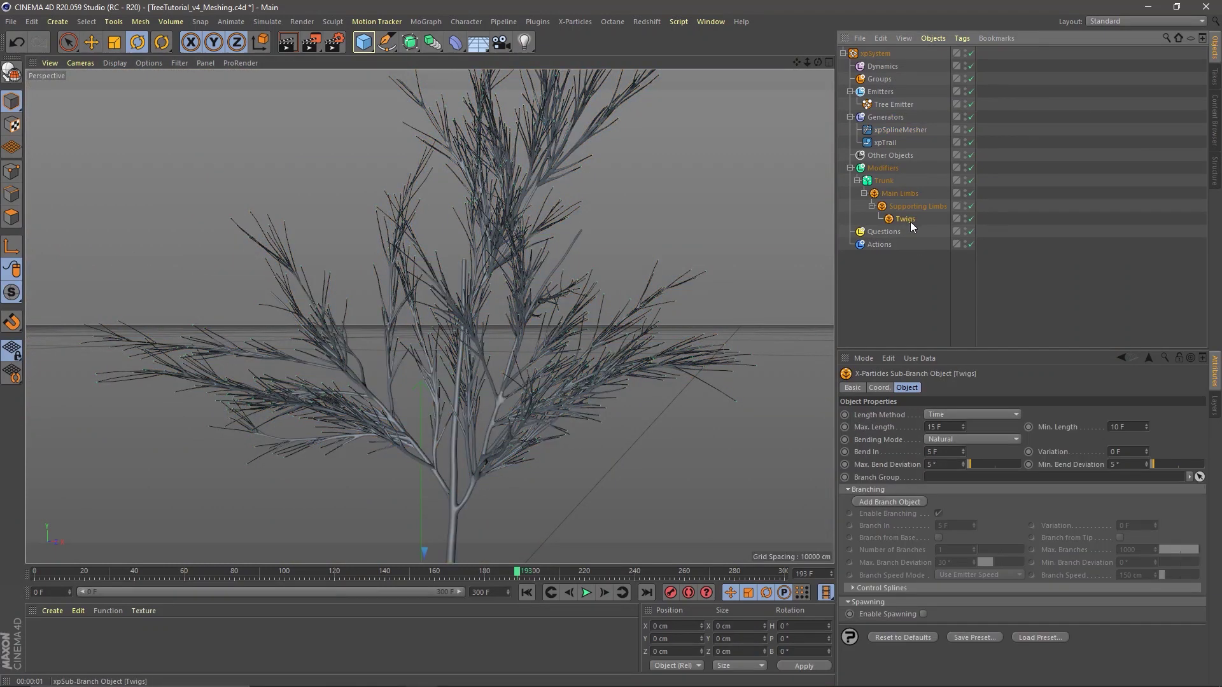
left_click_drag(945, 428, 871, 427)
type("10")
key("Return")
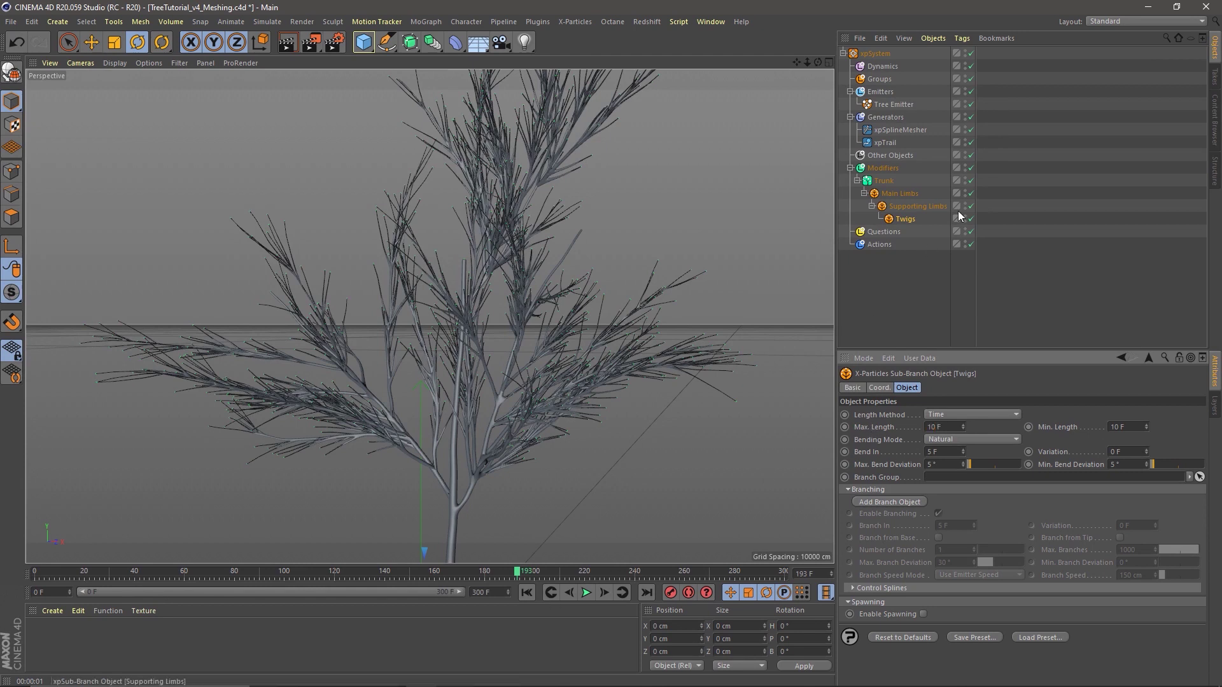
left_click(971, 130)
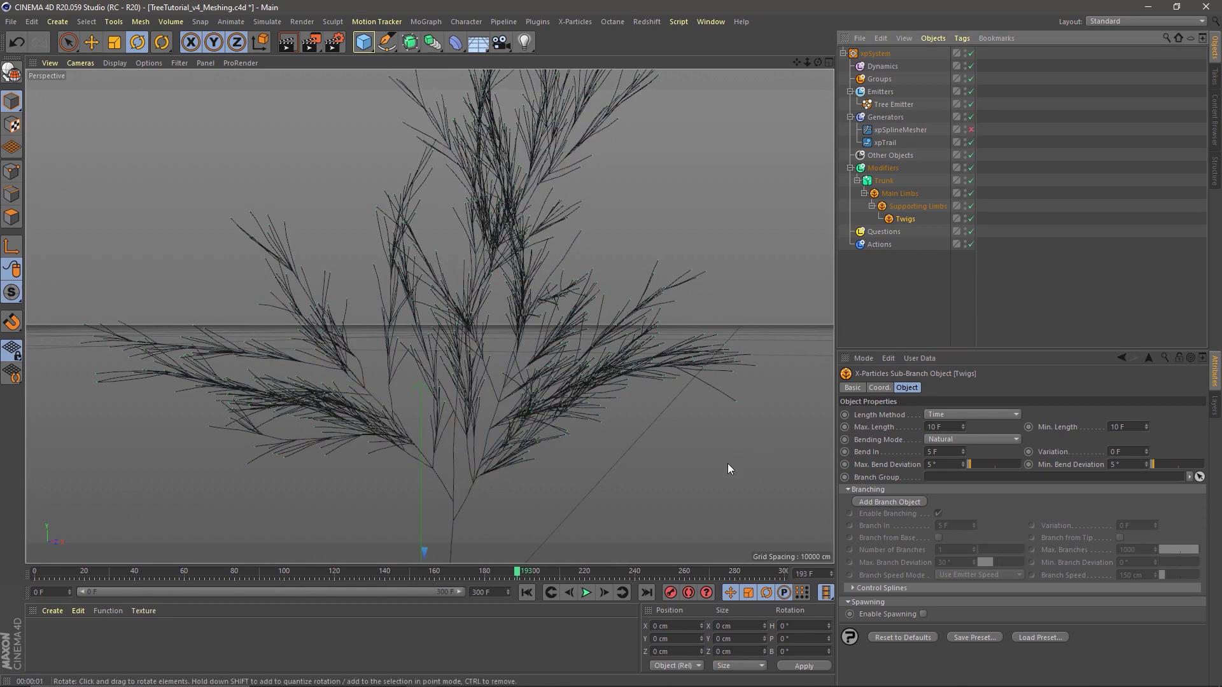
Step: Regrow the tree from the start to frame 168 and render the view with the spline mesher re-enabled
left_click(526, 592)
left_click(586, 593)
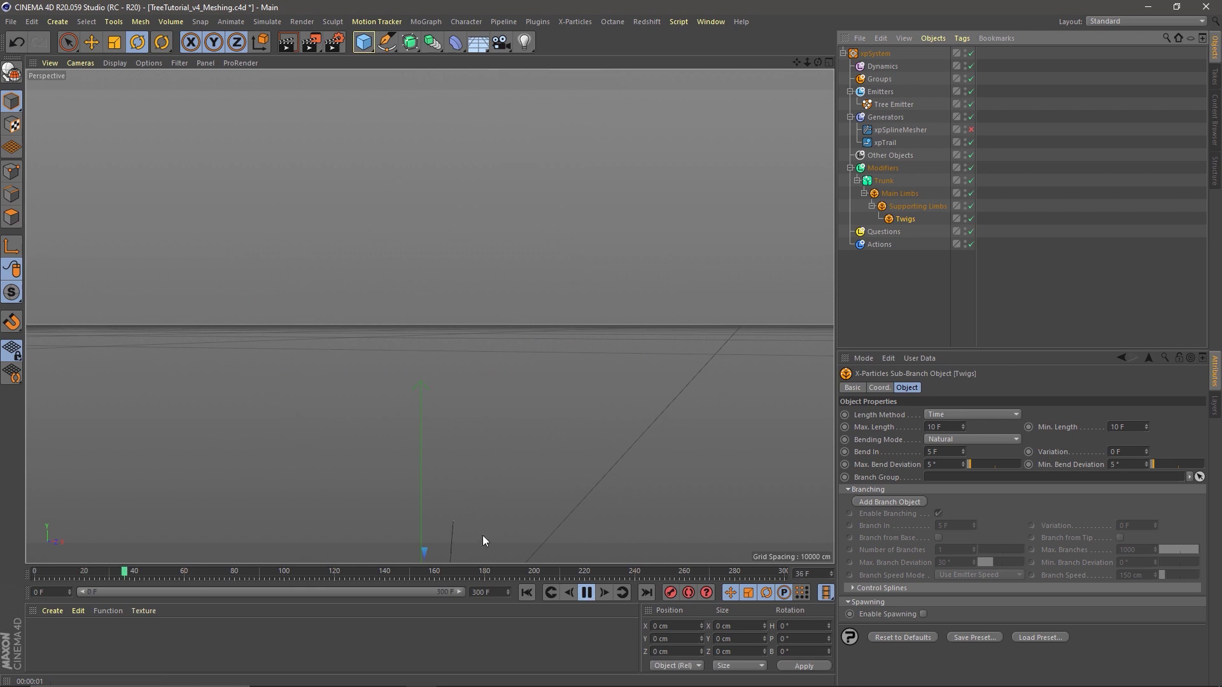
left_click(587, 593)
left_click(970, 130)
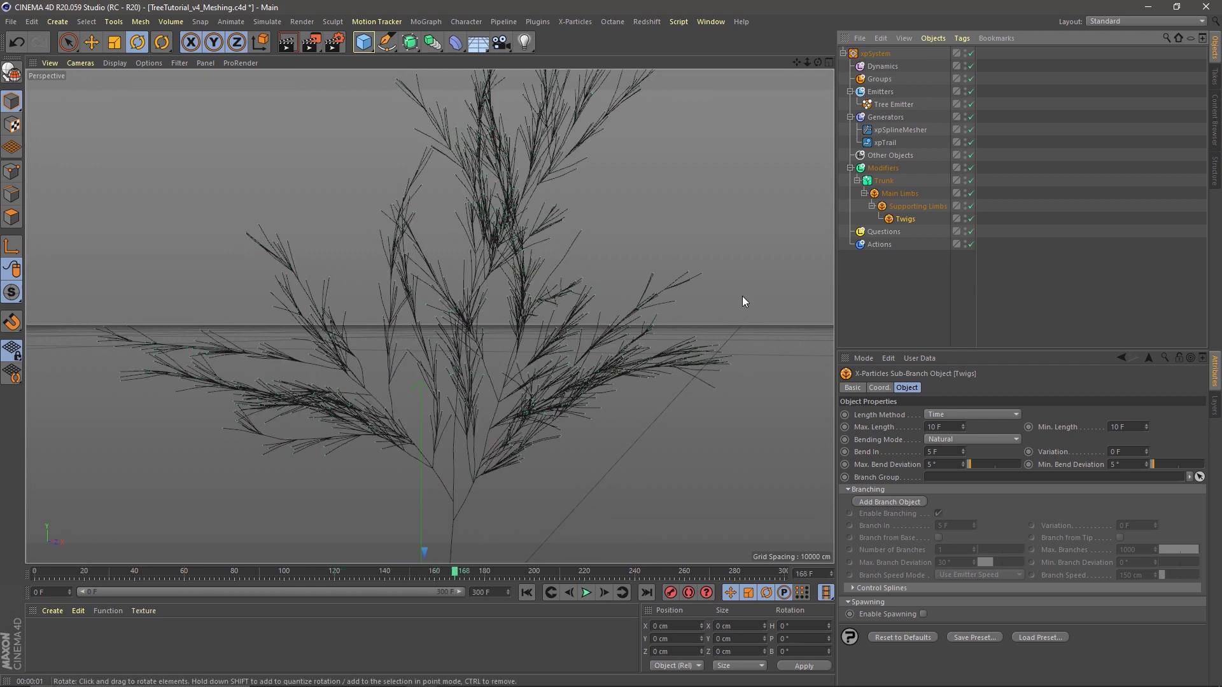
key("ctrl+r")
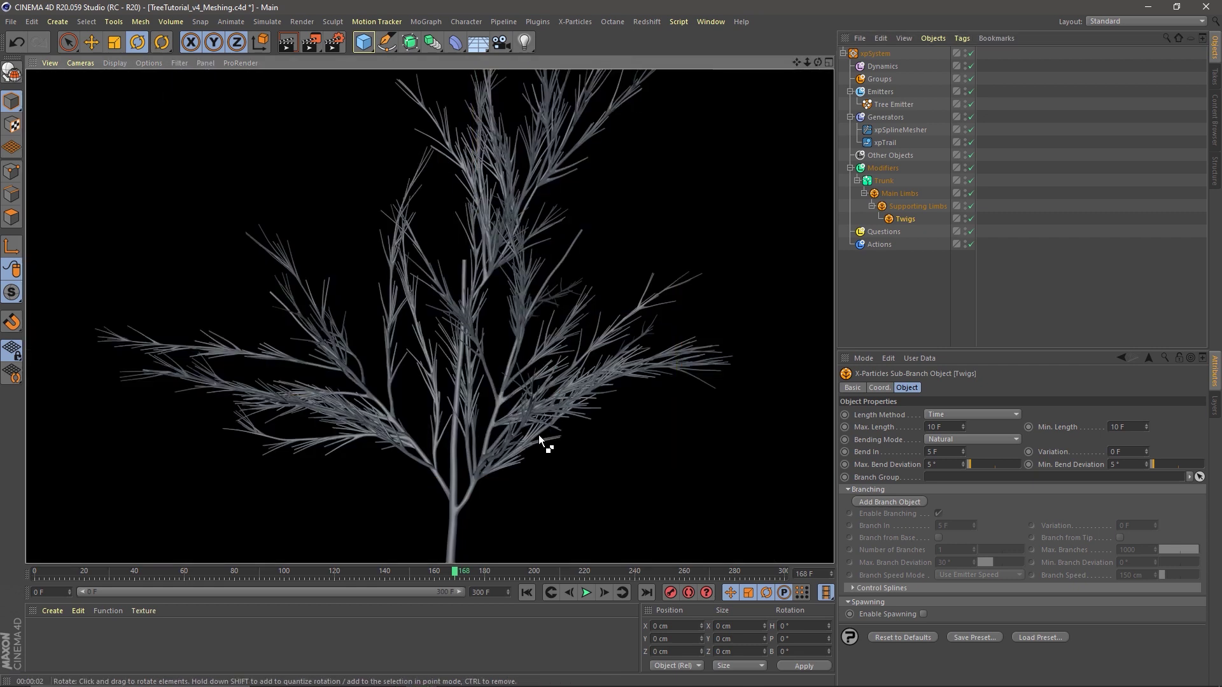
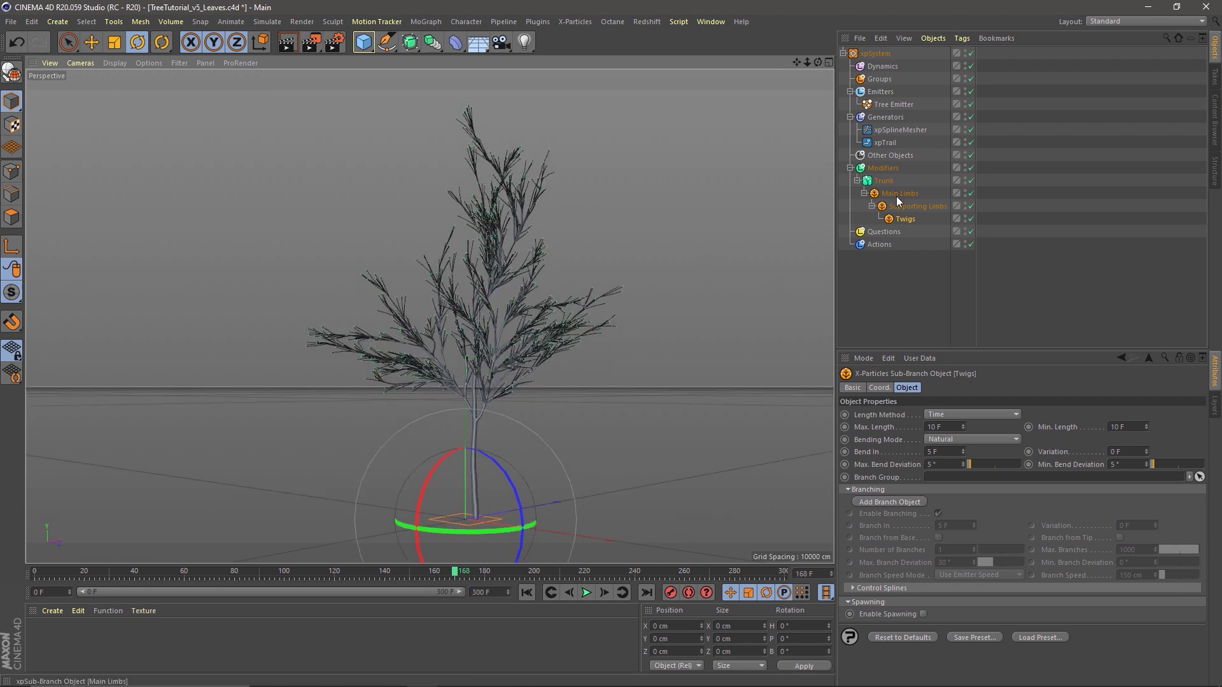
Step: Enable spawning on the Trunk branching modifier and create a spawning emitter named "Leaf Emitter"
left_click(881, 182)
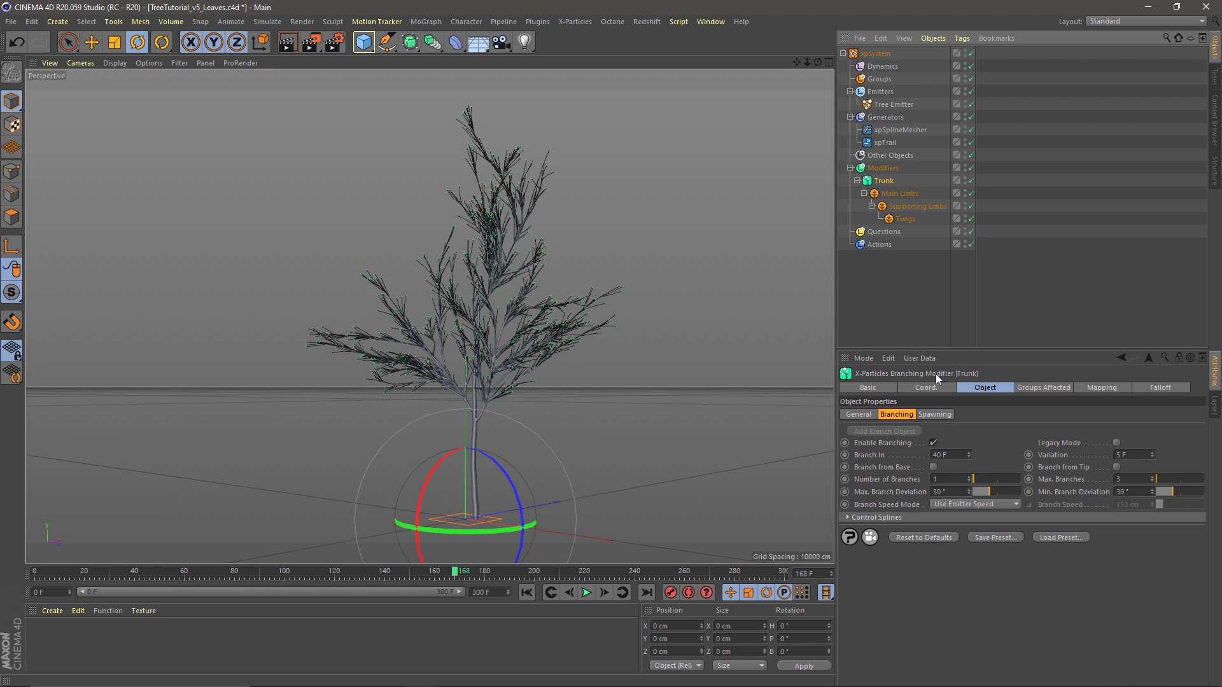
left_click(934, 414)
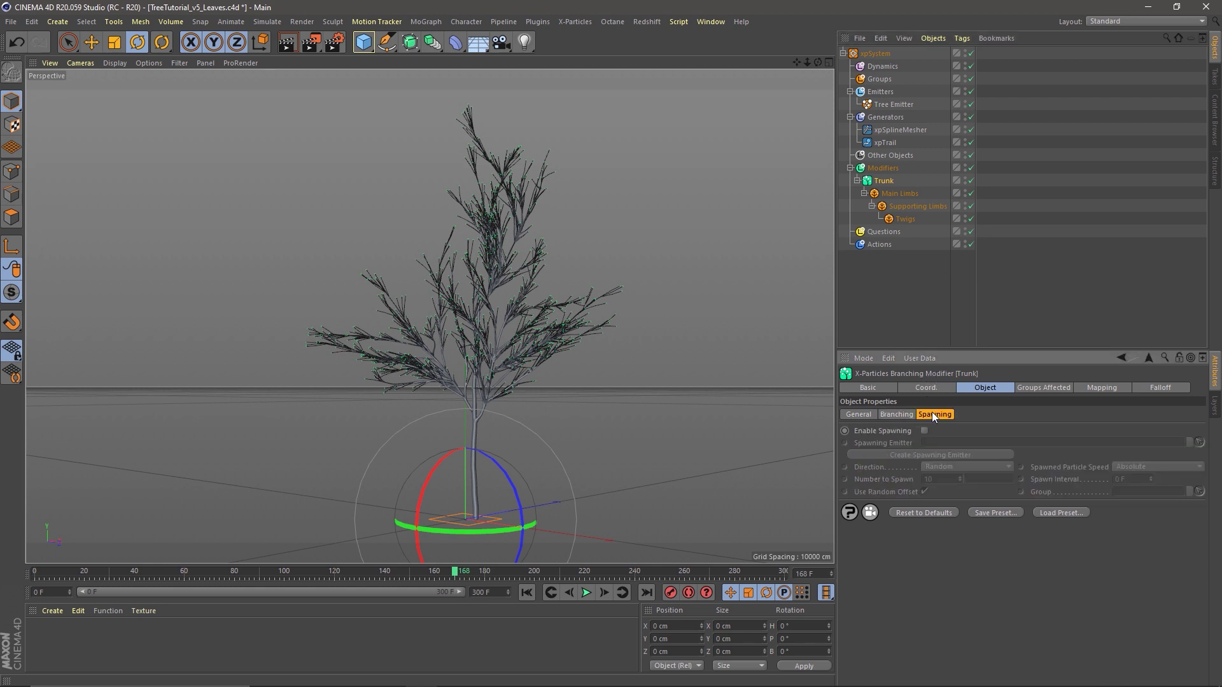
left_click(924, 430)
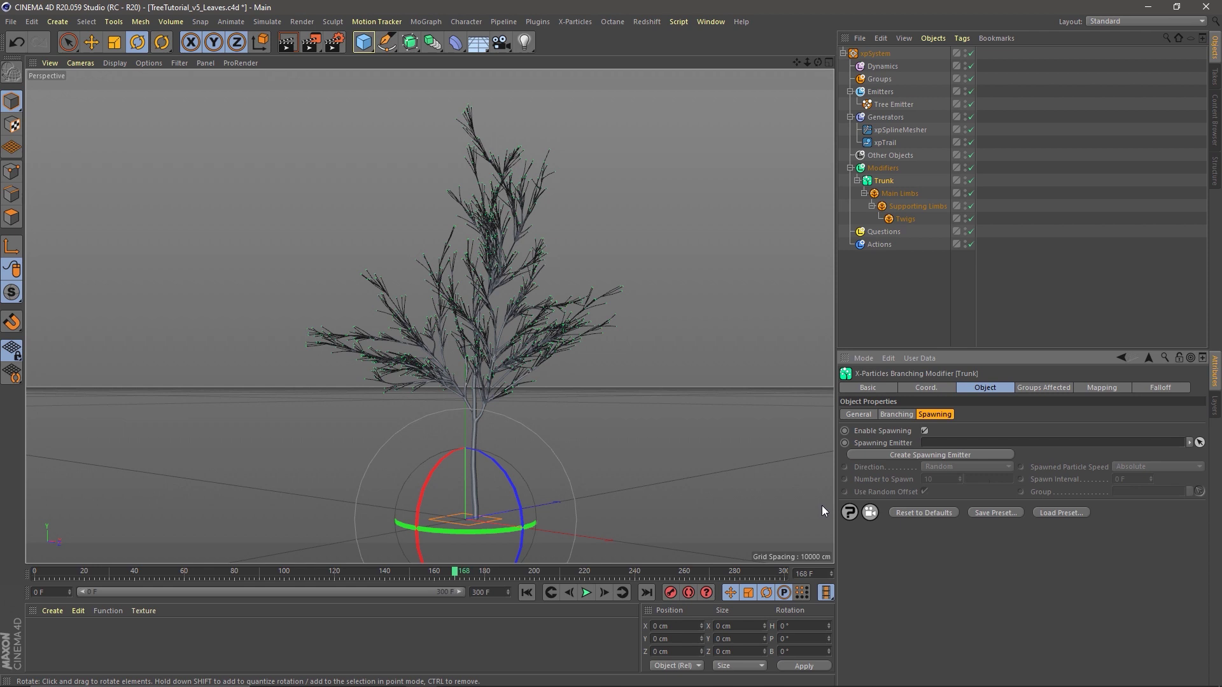
left_click(903, 452)
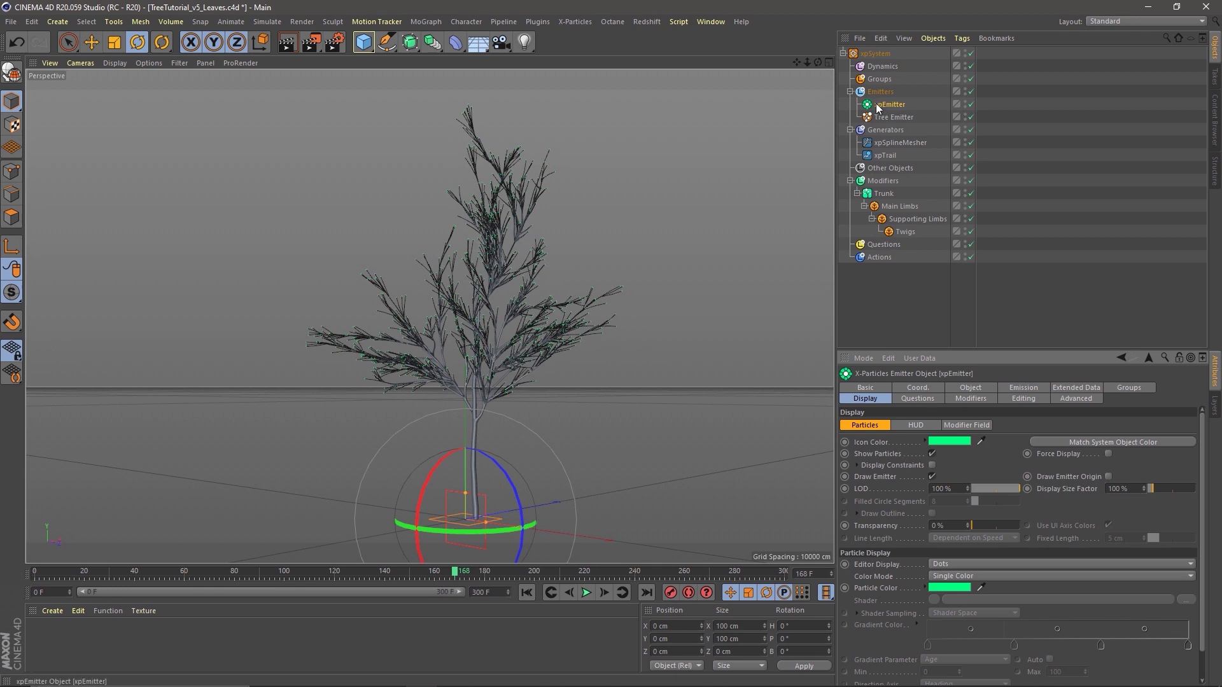
double_click(903, 105)
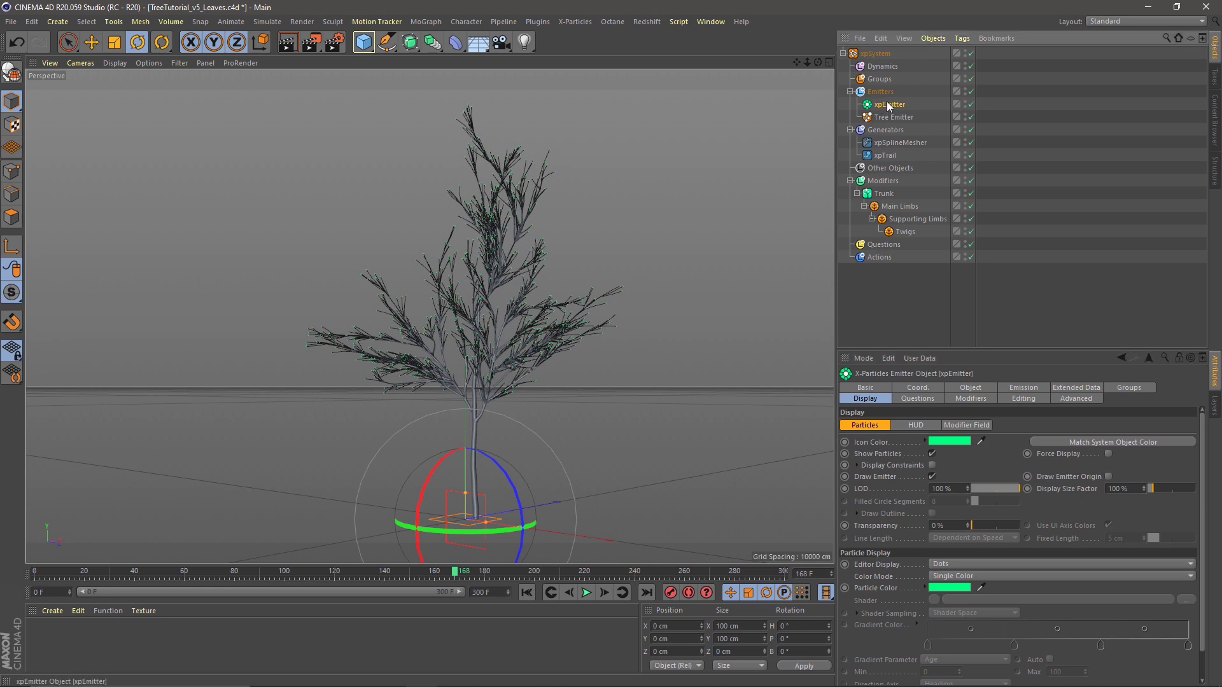
type("Leaf Emitter")
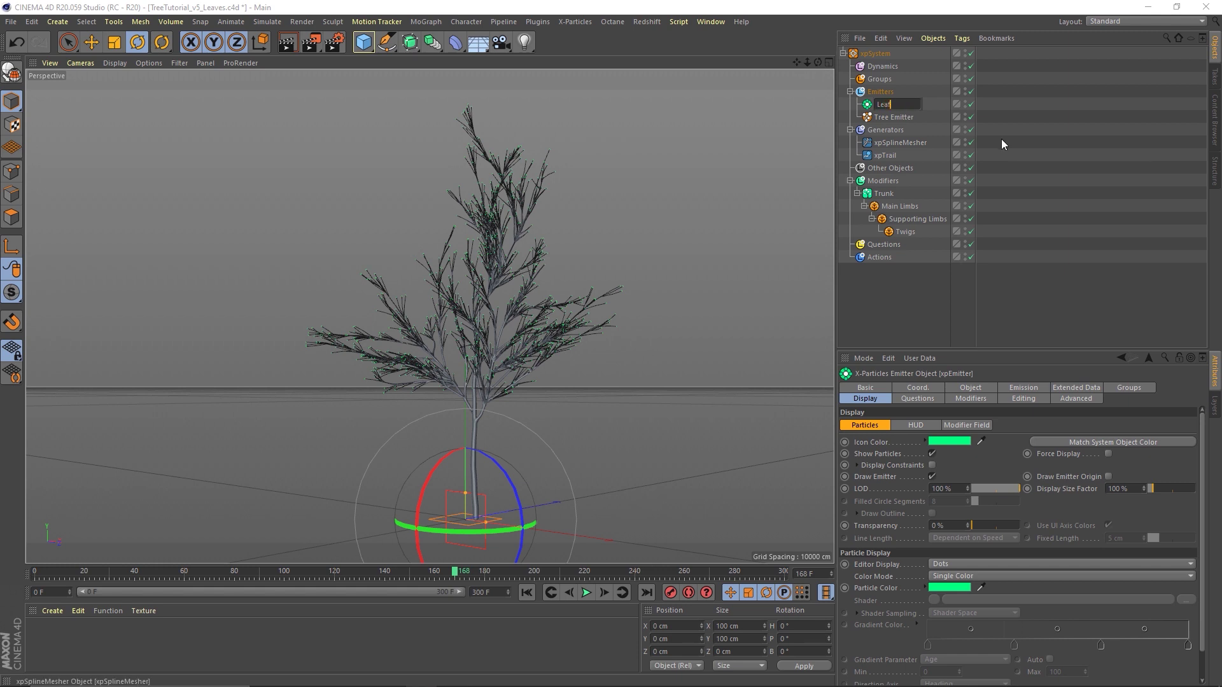
Step: Finish naming the spawning emitter "Leaf Emitter" and disable the spline mesher
key("Return")
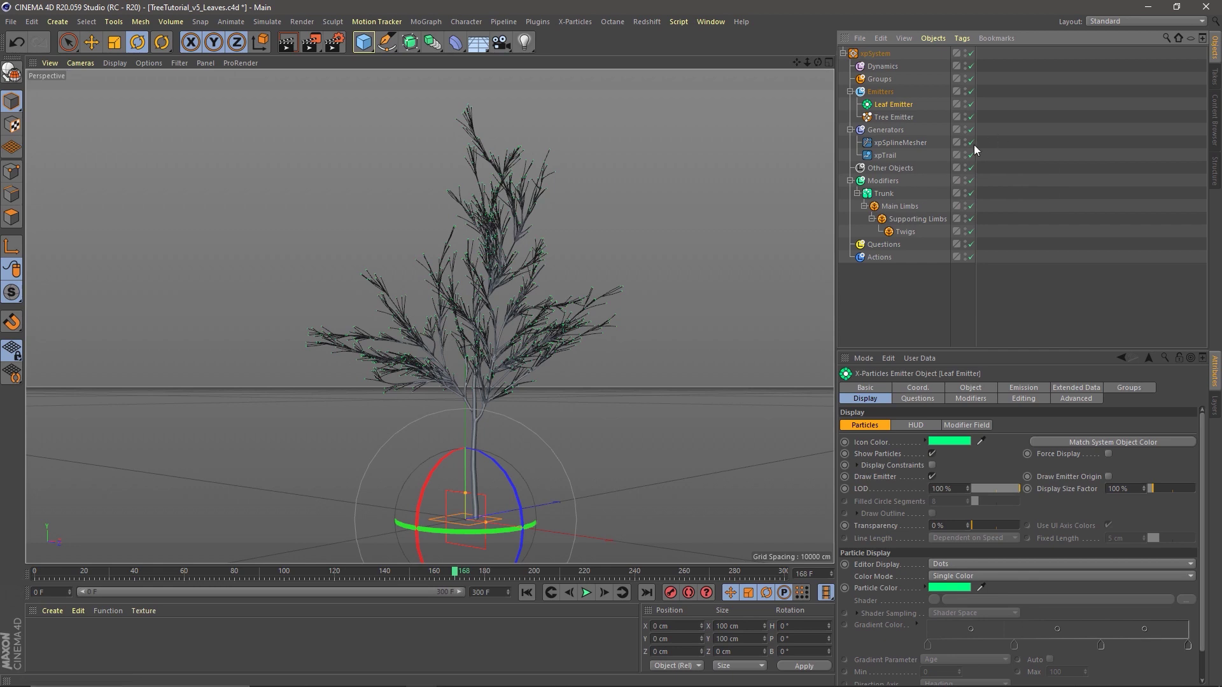
left_click(970, 142)
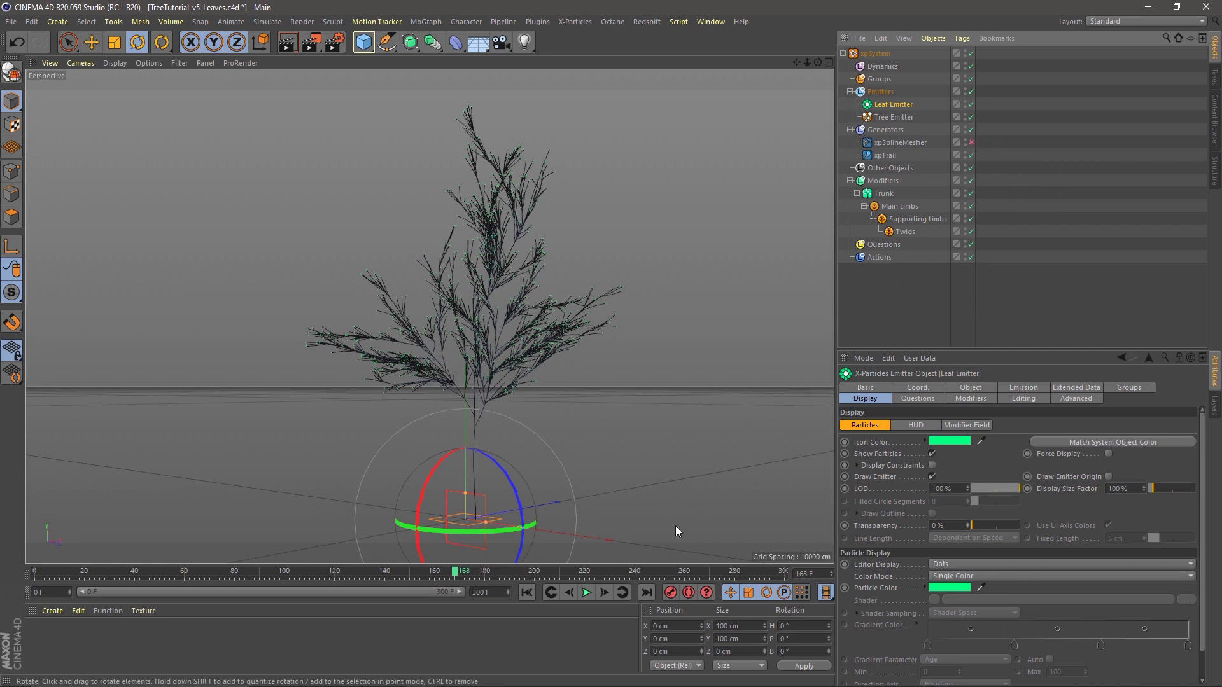
Step: Replay the simulation from the start several times to examine how the leaf particles move away from the tree
left_click(527, 593)
left_click(587, 594)
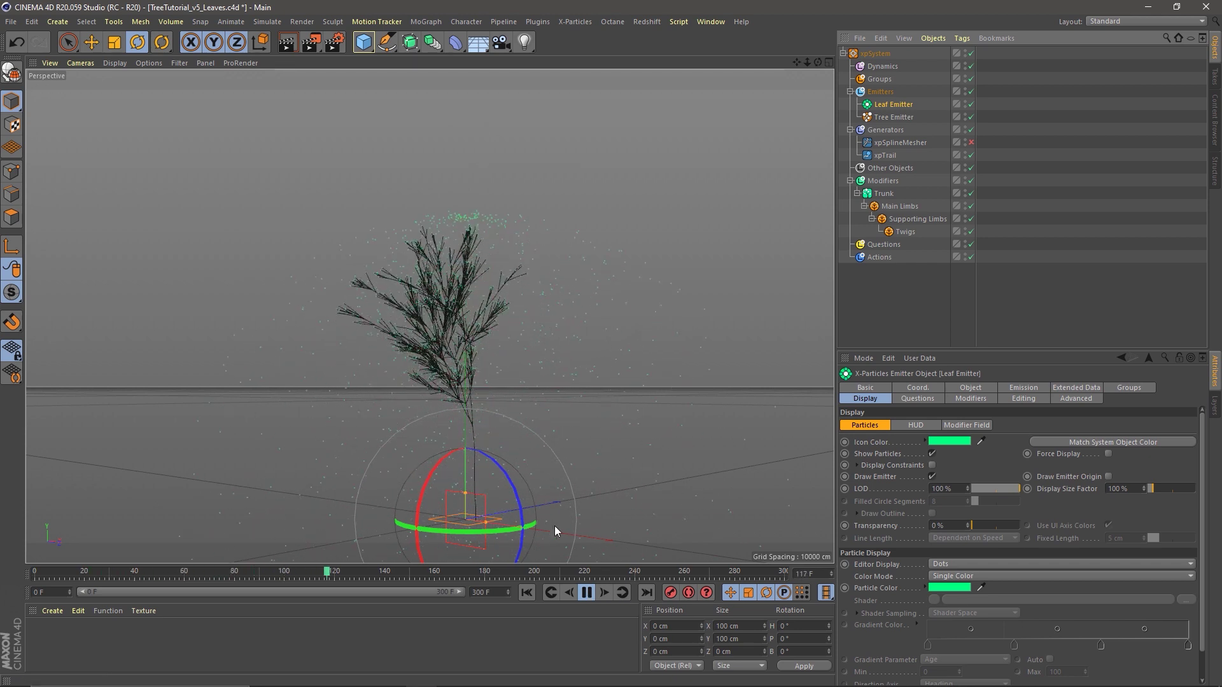
left_click(587, 594)
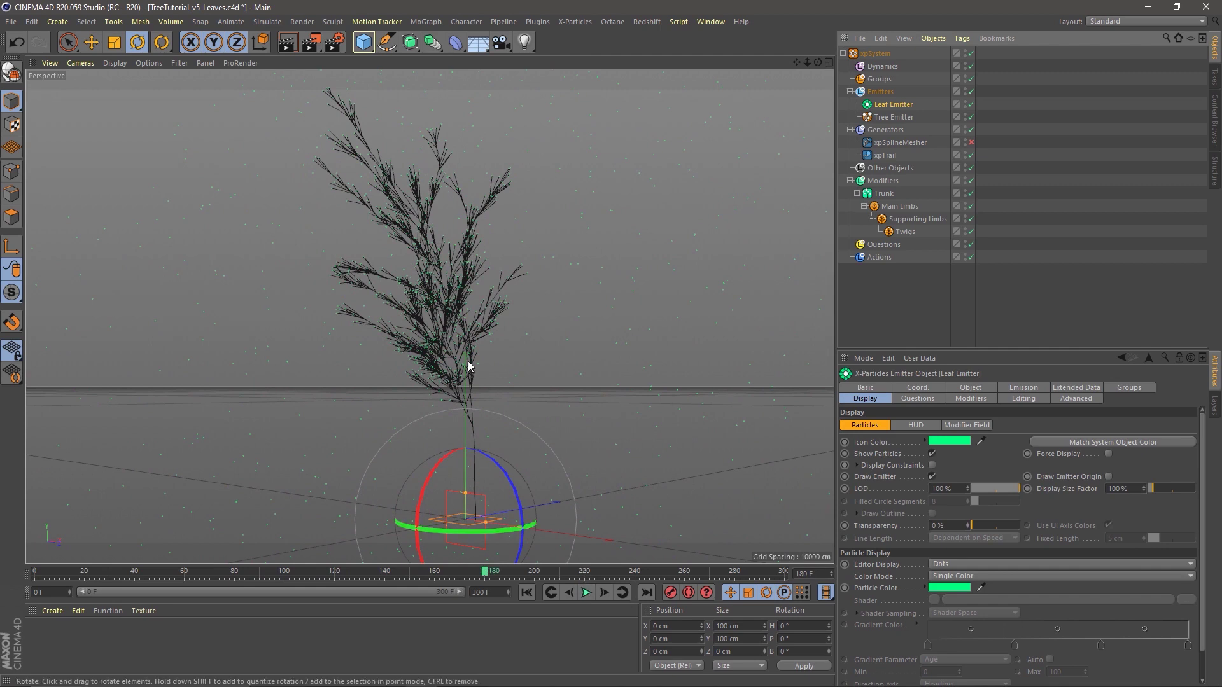
left_click(551, 592)
left_click(587, 592)
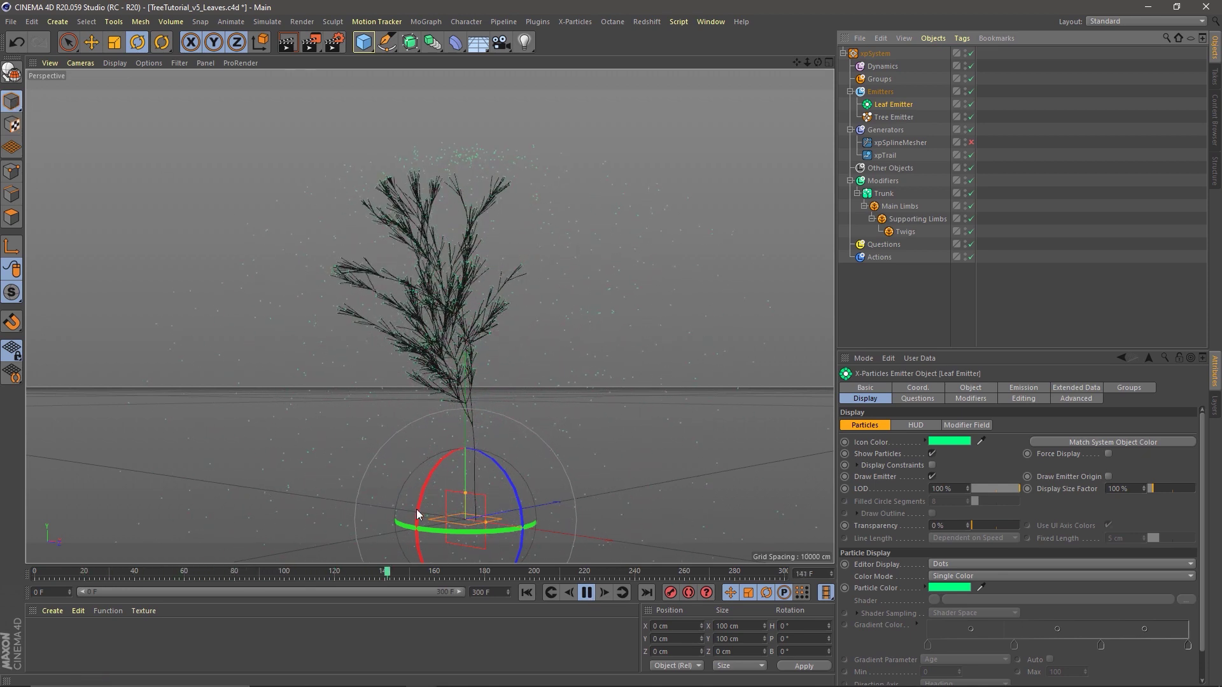
left_click(591, 594)
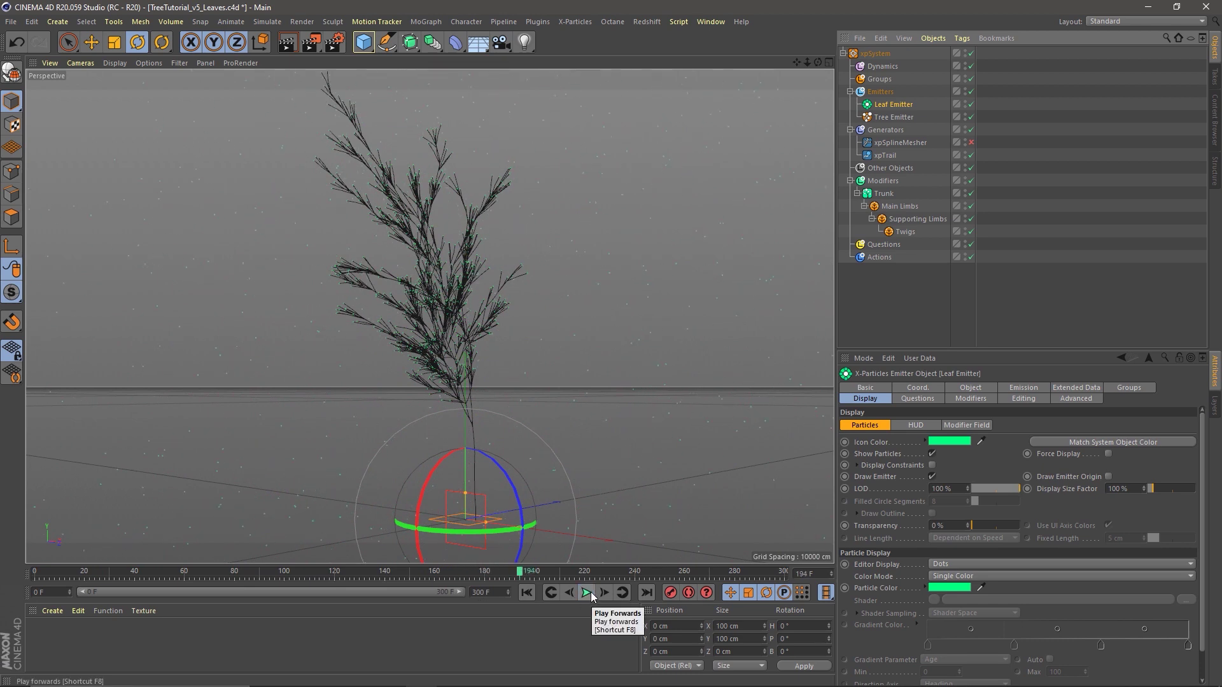
left_click(527, 592)
left_click(587, 592)
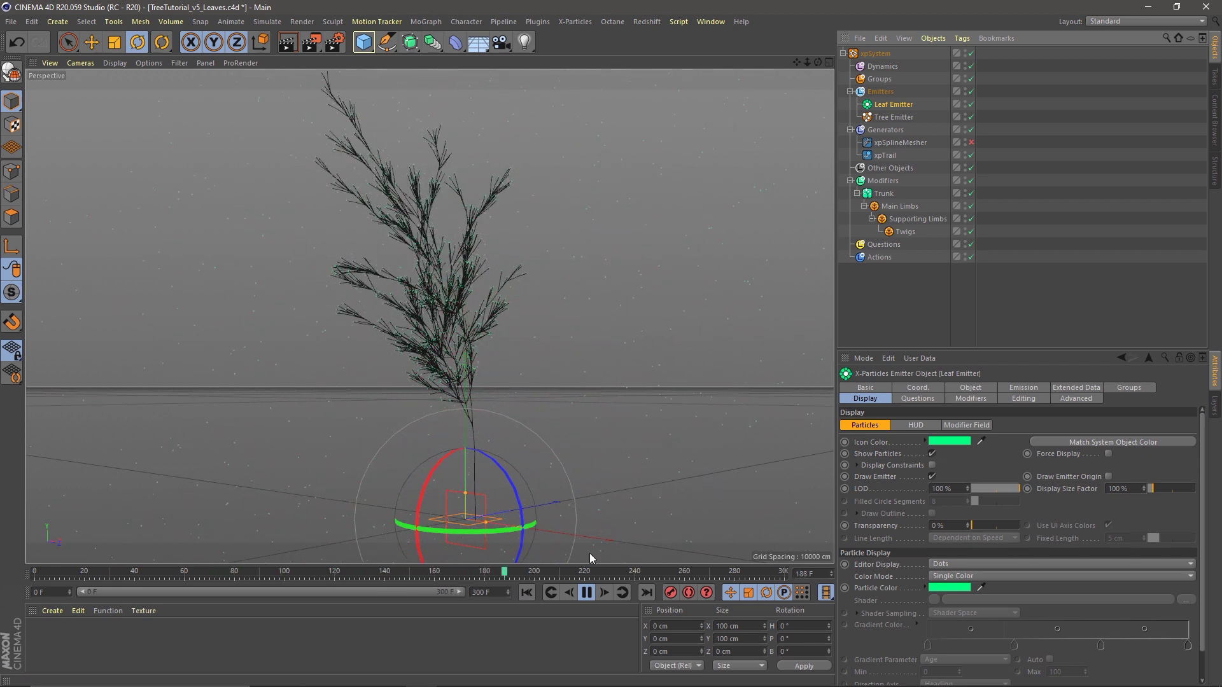
left_click(586, 593)
Step: Set the Leaf Emitter's particle speed to 0 cm and replay the simulation from the start to frame 137
left_click(1027, 387)
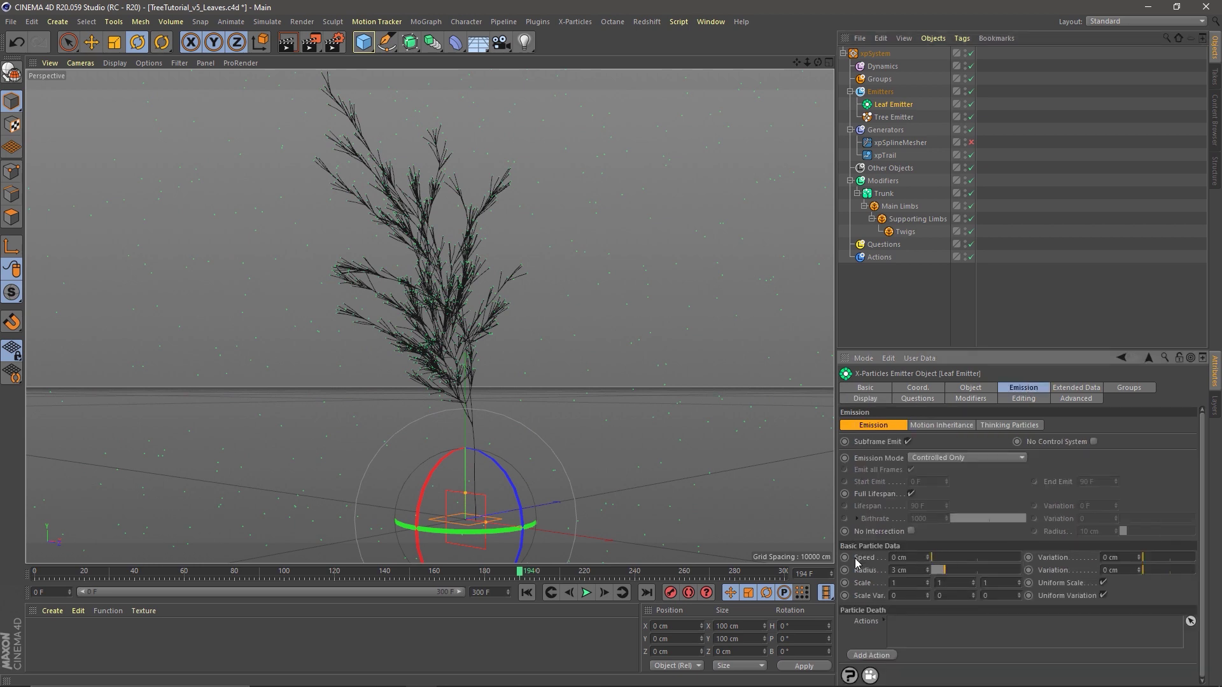
left_click(527, 593)
left_click(587, 593)
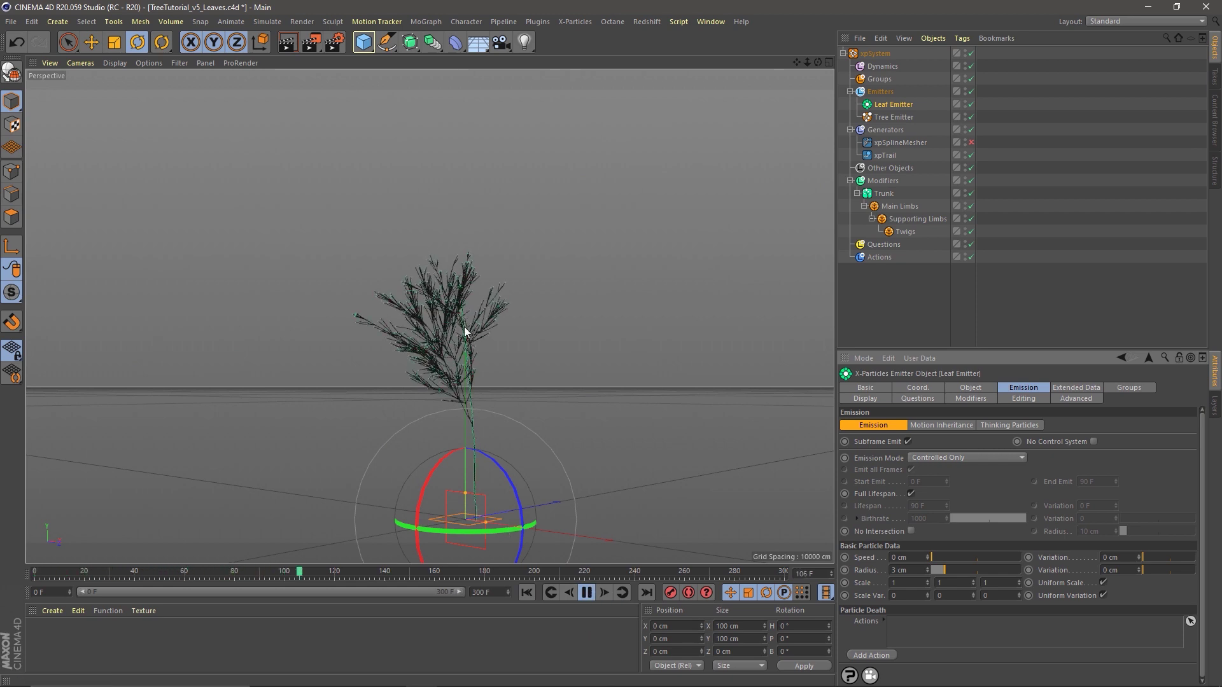
left_click(587, 592)
Step: Change the Leaf Emitter's editor display to Circle (Filled) and enable SSAO in the viewport
right_click_drag(477, 448, 687, 436, "alt")
left_click_drag(476, 437, 742, 413, "alt")
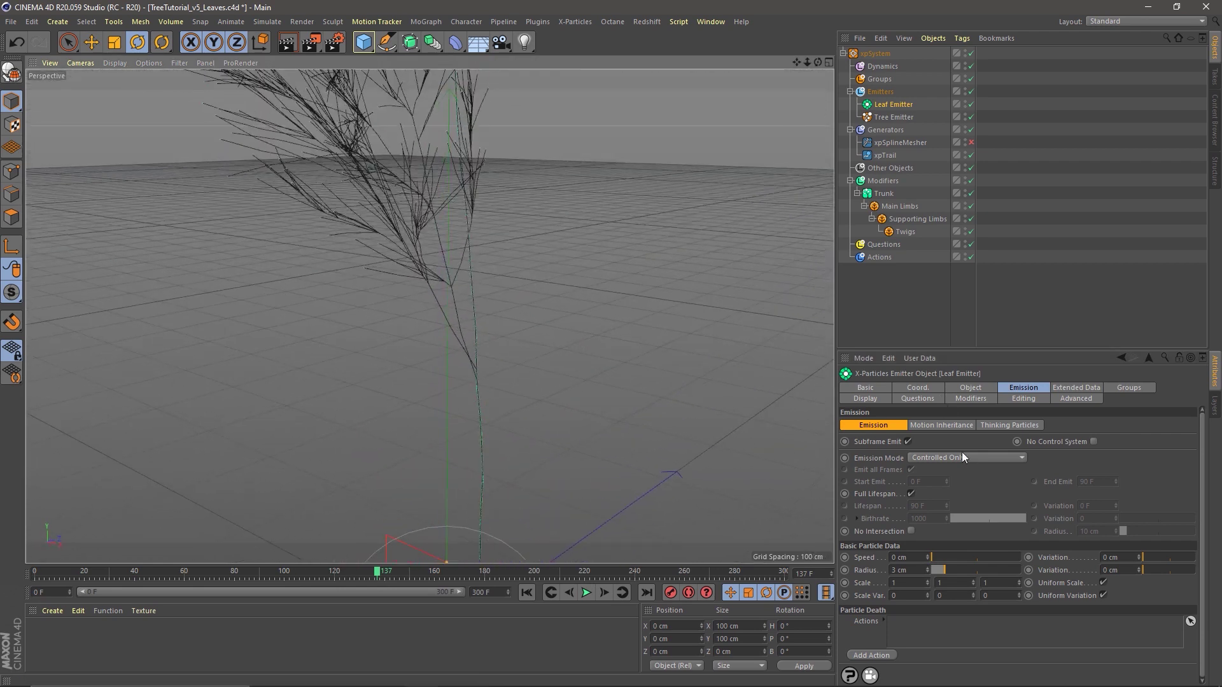
left_click(865, 399)
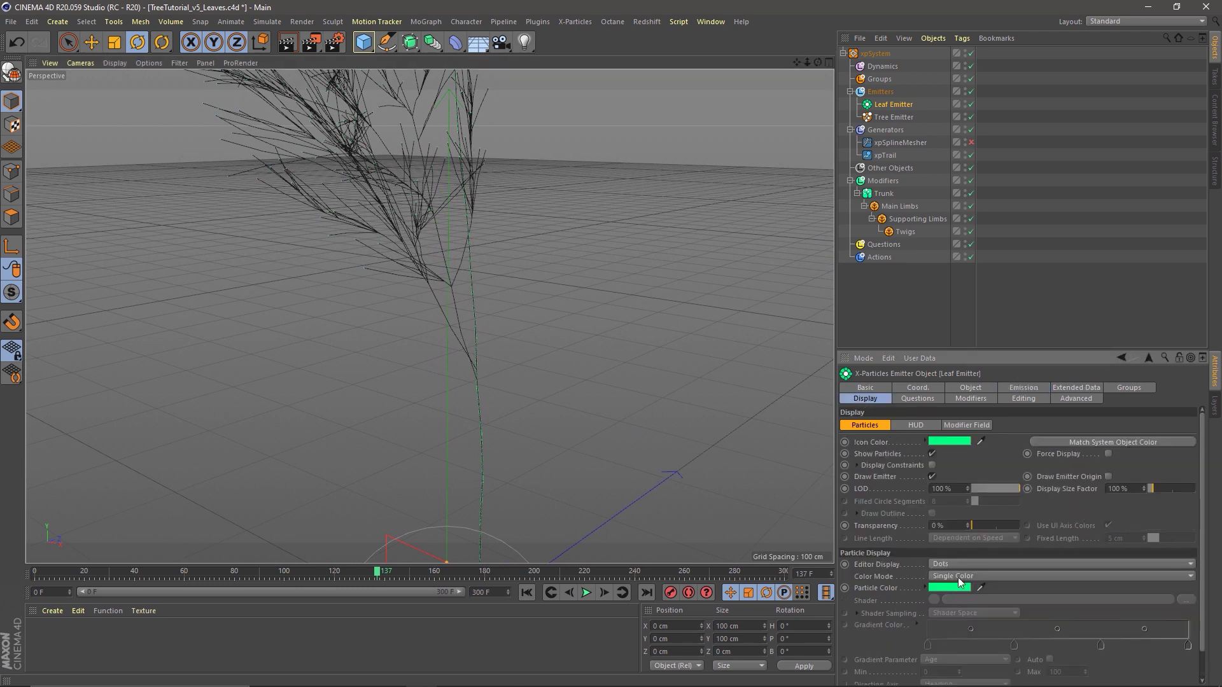
left_click(973, 564)
left_click(991, 464)
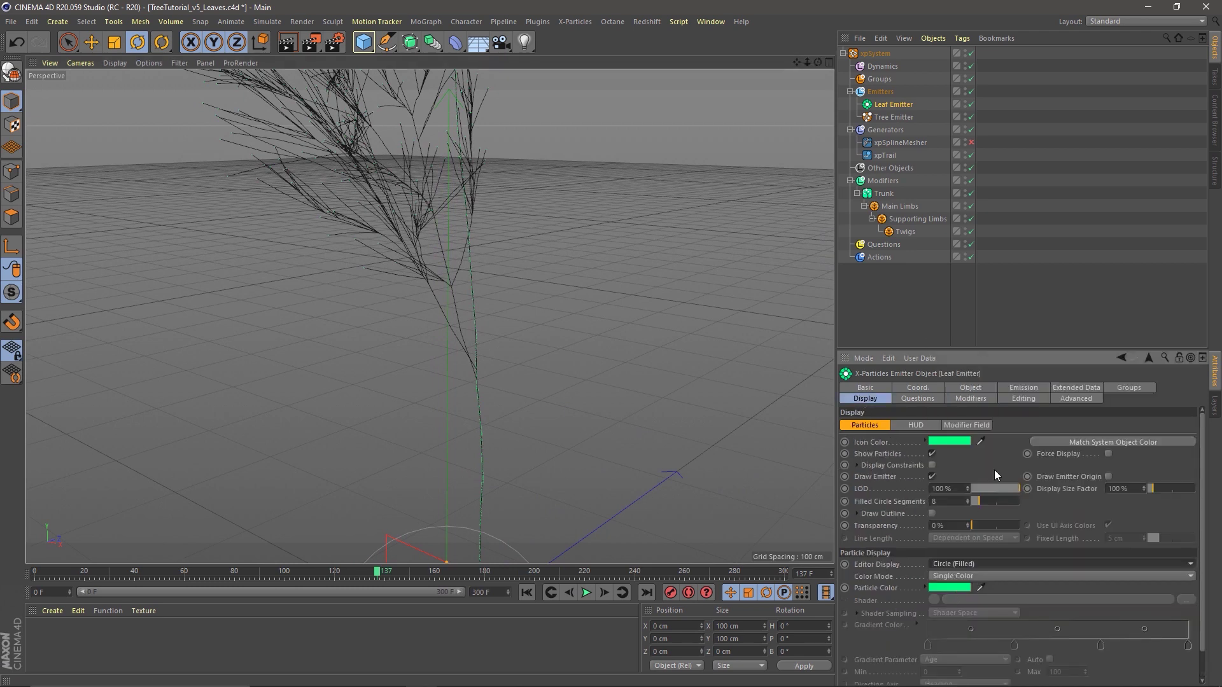
left_click(148, 62)
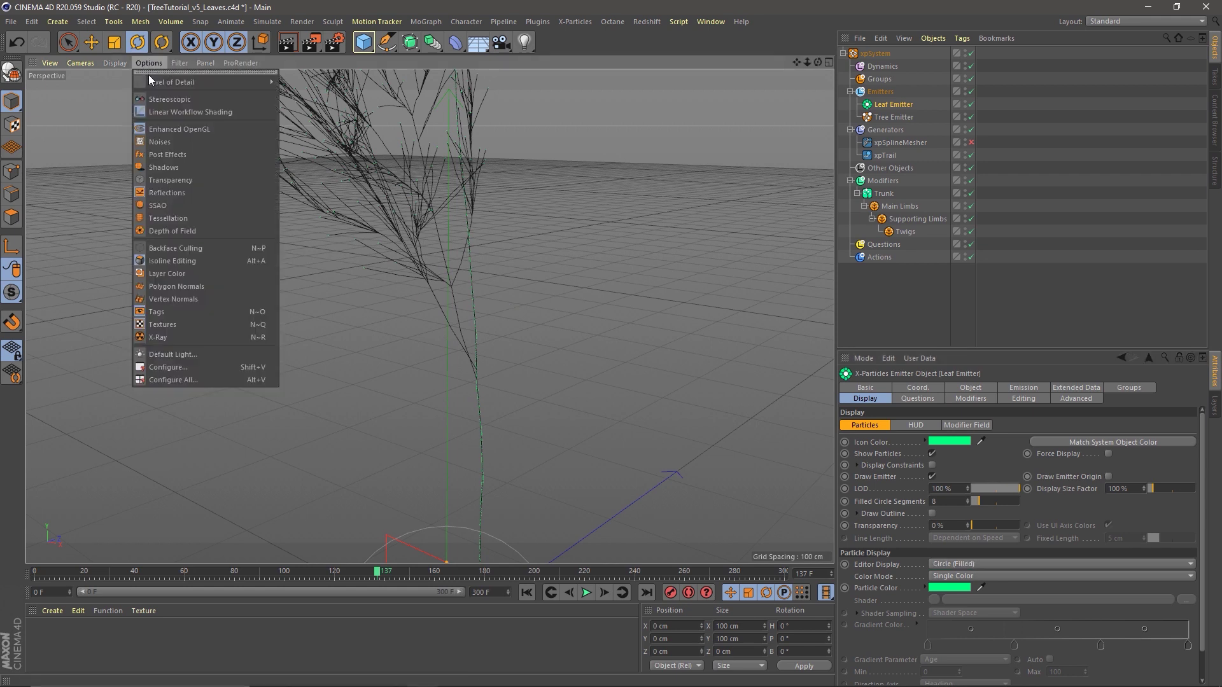
left_click(163, 207)
Step: Regrow the tree from the start to frame 95 to check where the leaf particles spawn
left_click(527, 592)
left_click(582, 593)
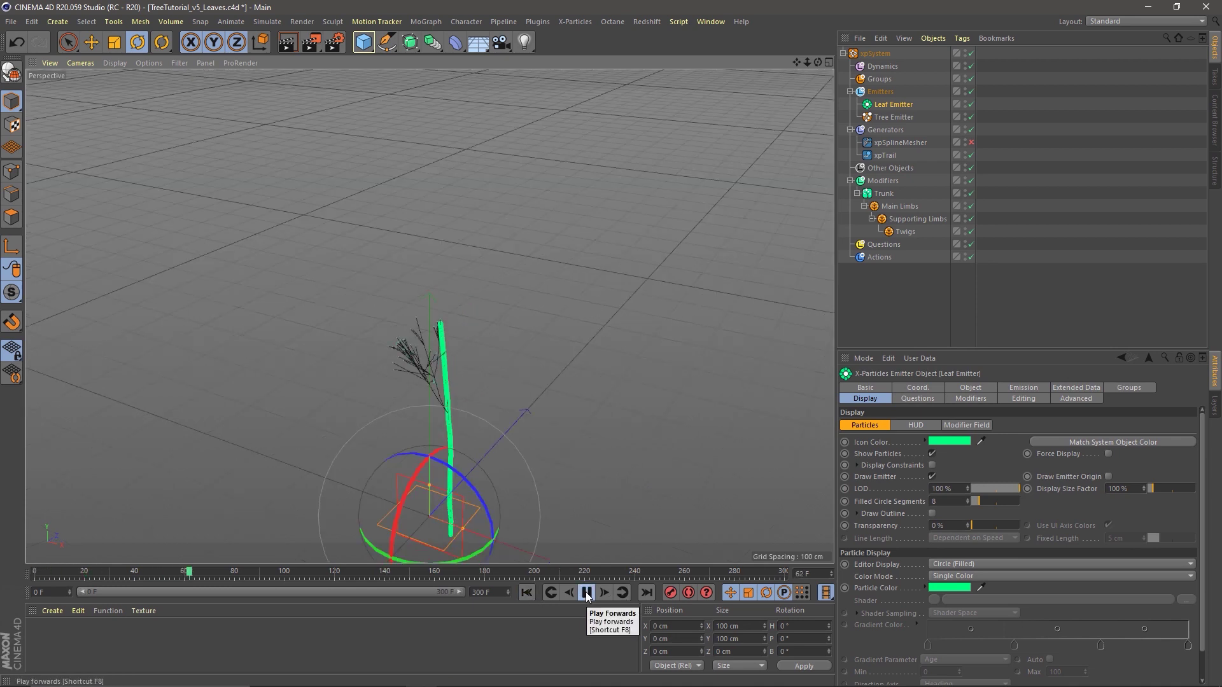
left_click(586, 592)
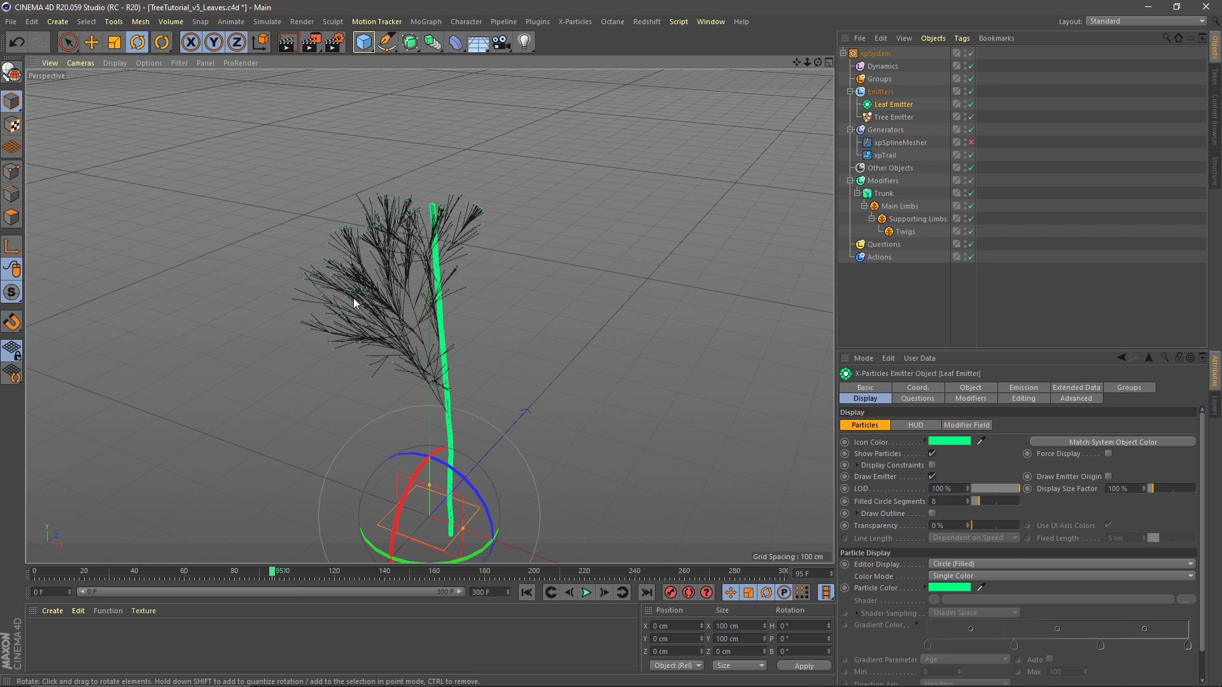
Step: Enable spawning on the Twigs sub-branch and regrow the tree from the start to frame 143 to inspect the leaf particles
left_click(907, 231)
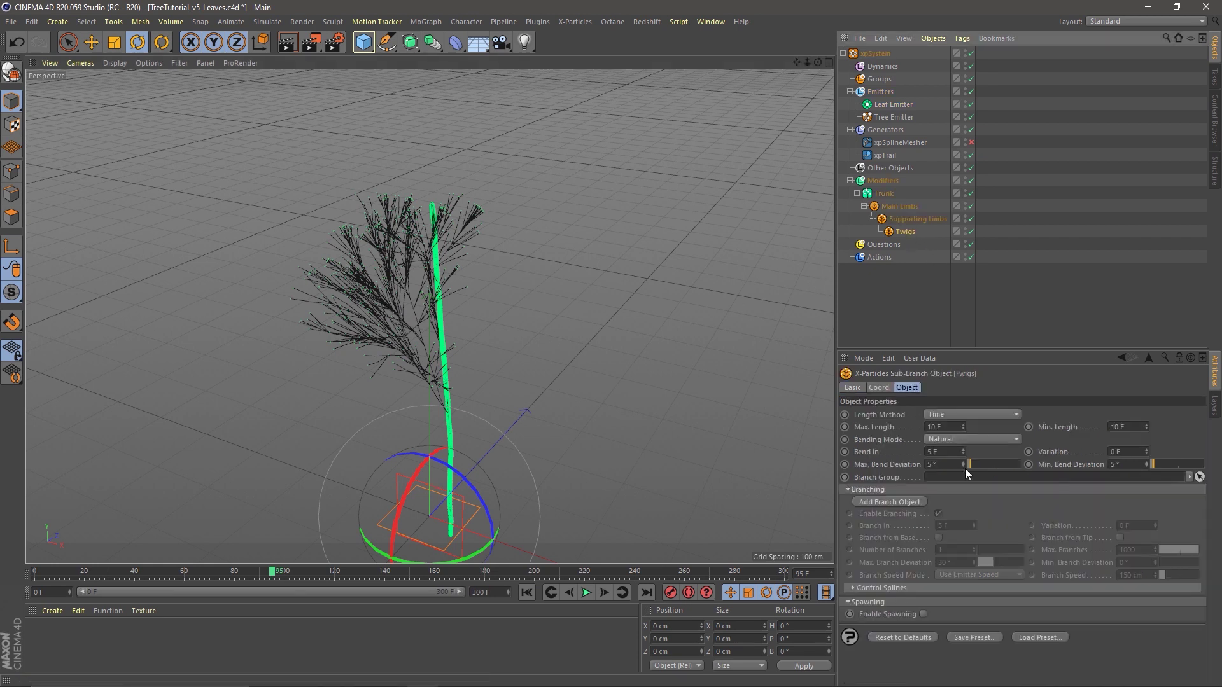
left_click(923, 614)
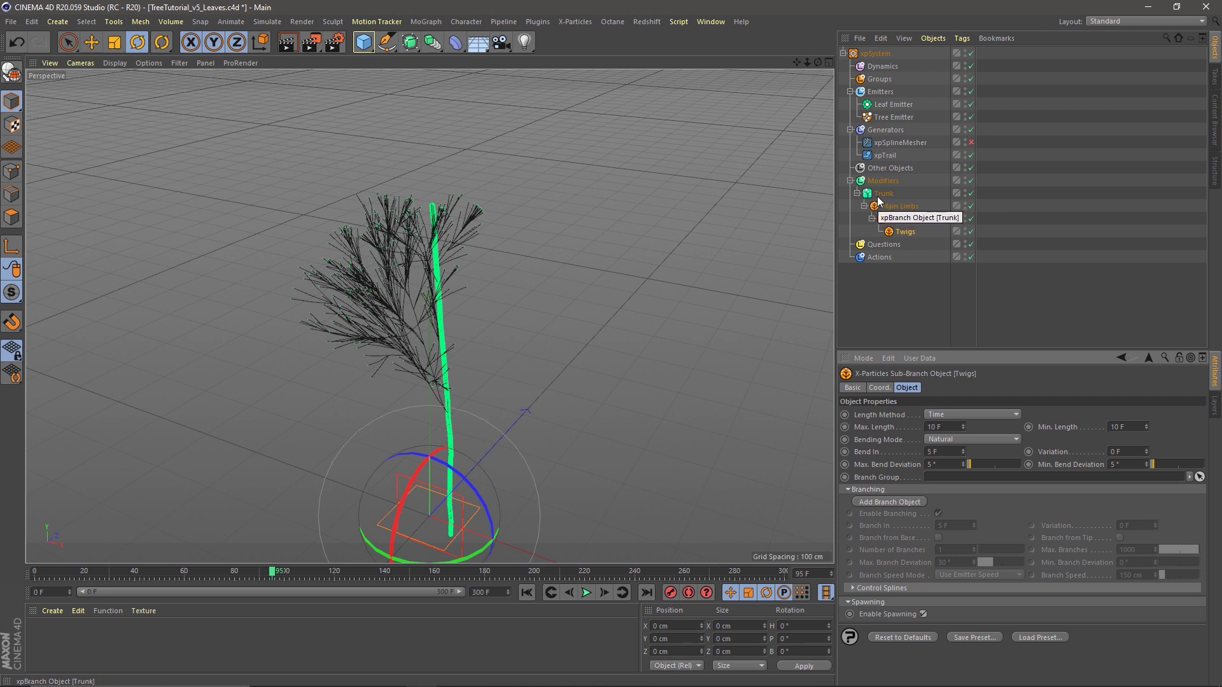
left_click(523, 593)
left_click(583, 595)
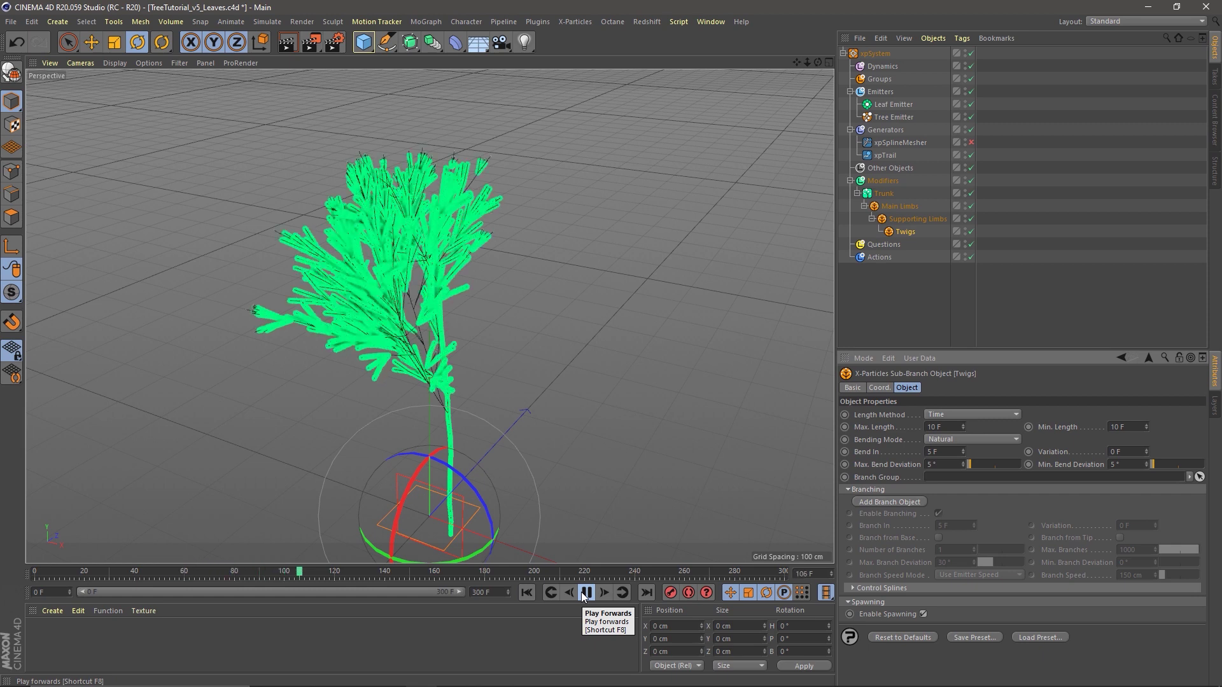
left_click(583, 594)
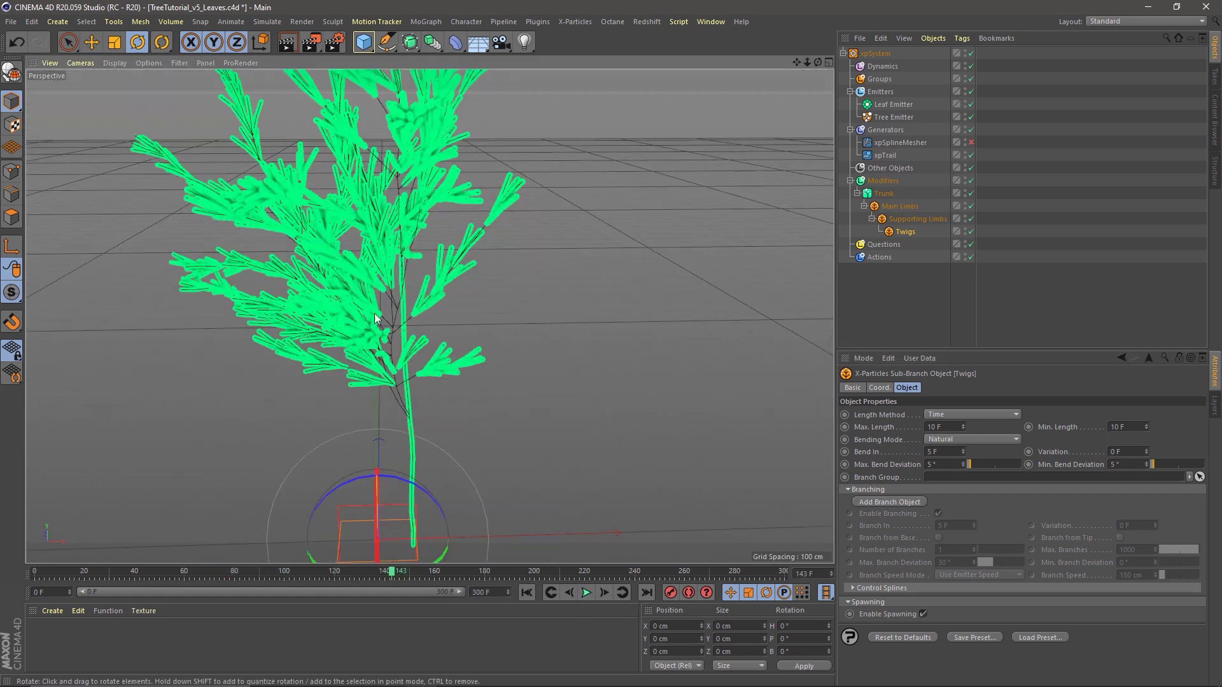
left_click_drag(327, 212, 319, 346, "alt")
right_click_drag(318, 346, 575, 291, "alt")
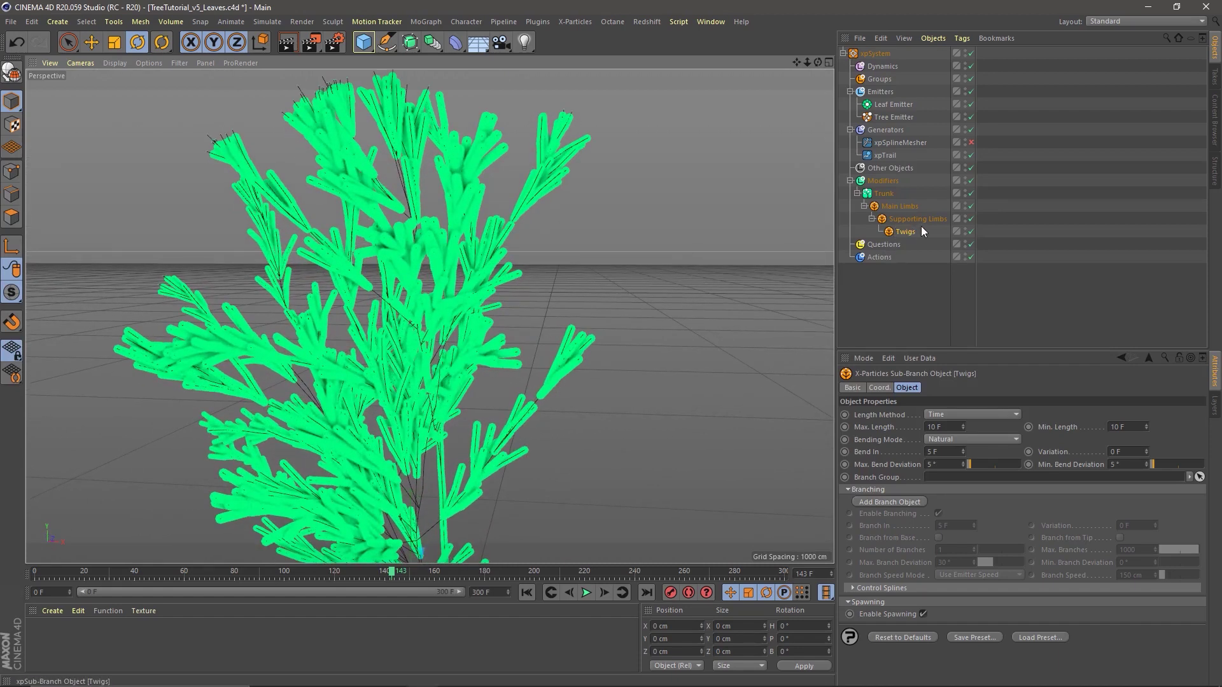
left_click_drag(410, 308, 272, 300, "alt")
left_click_drag(391, 370, 377, 318, "alt")
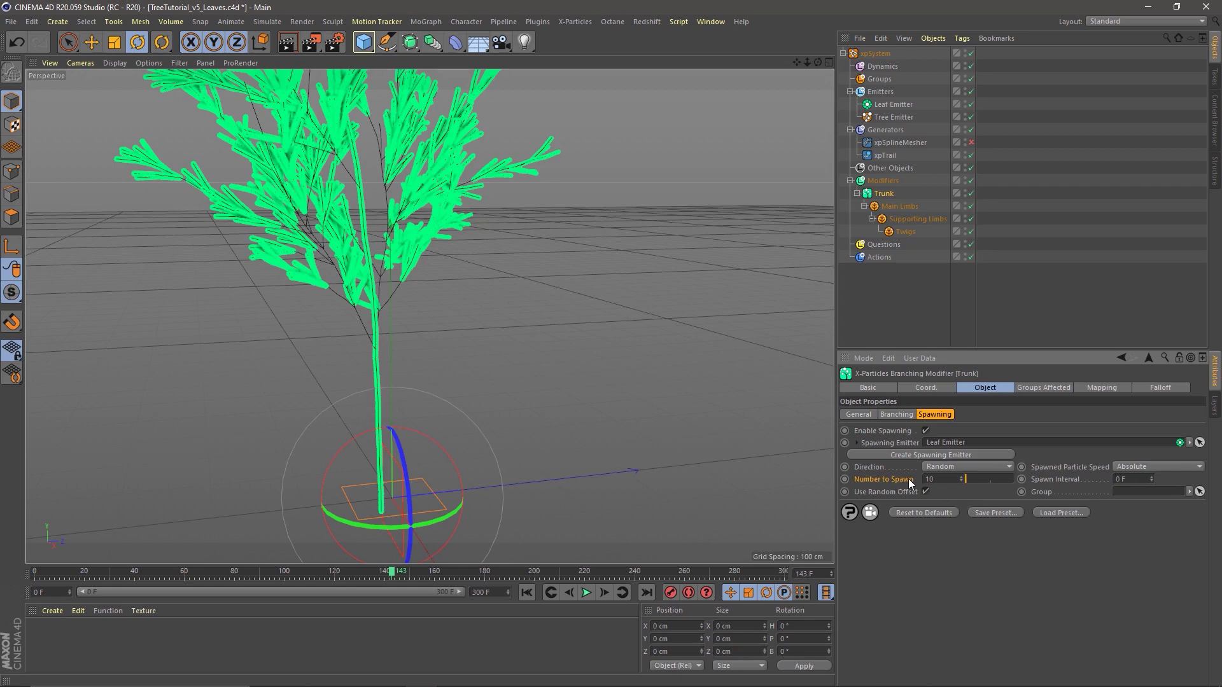
Step: Set the Trunk modifier's Number to Spawn to 1 and regrow the tree from the start to frame 77
left_click(924, 479)
type("1")
key("Return")
left_click(526, 593)
left_click(586, 593)
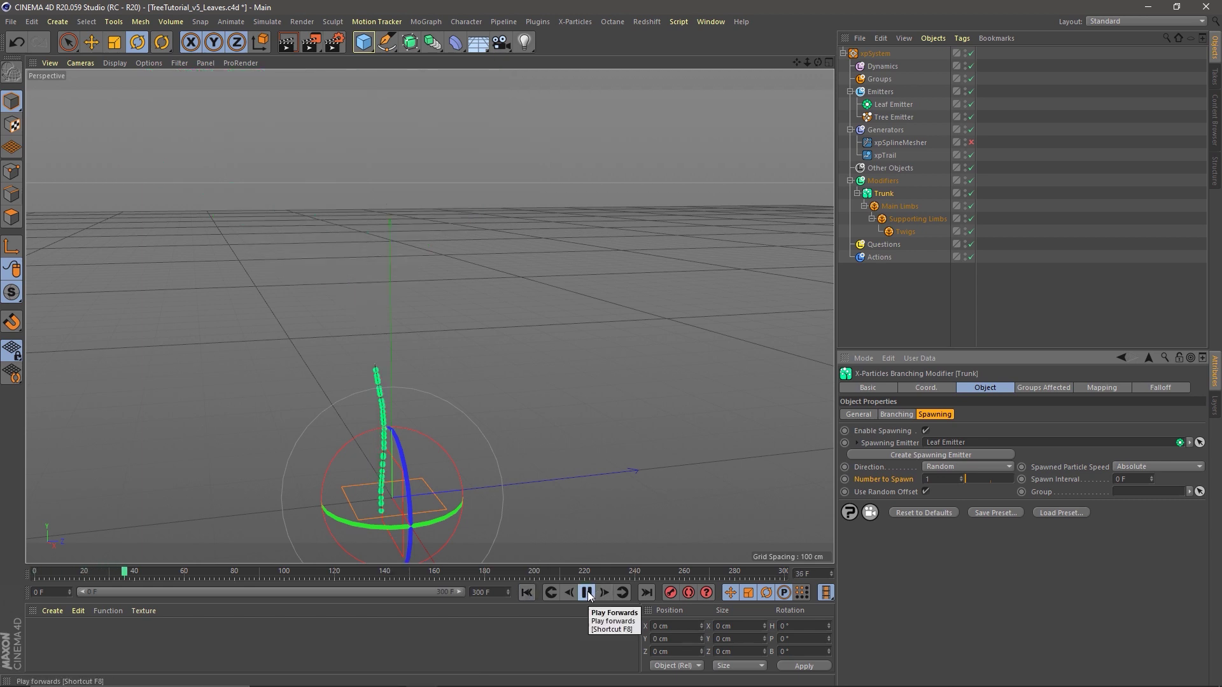
left_click(588, 595)
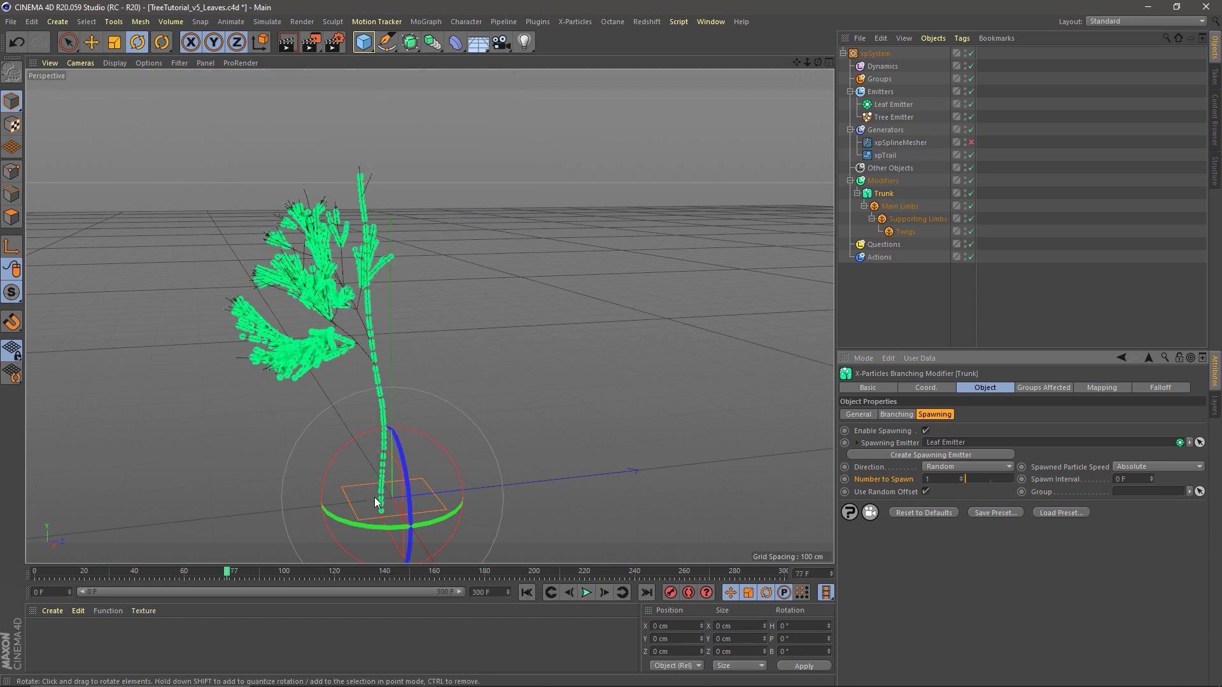
mouse_move(377, 482)
right_mouse_down("alt")
mouse_move(538, 465)
mouse_move(435, 473)
right_mouse_up("alt")
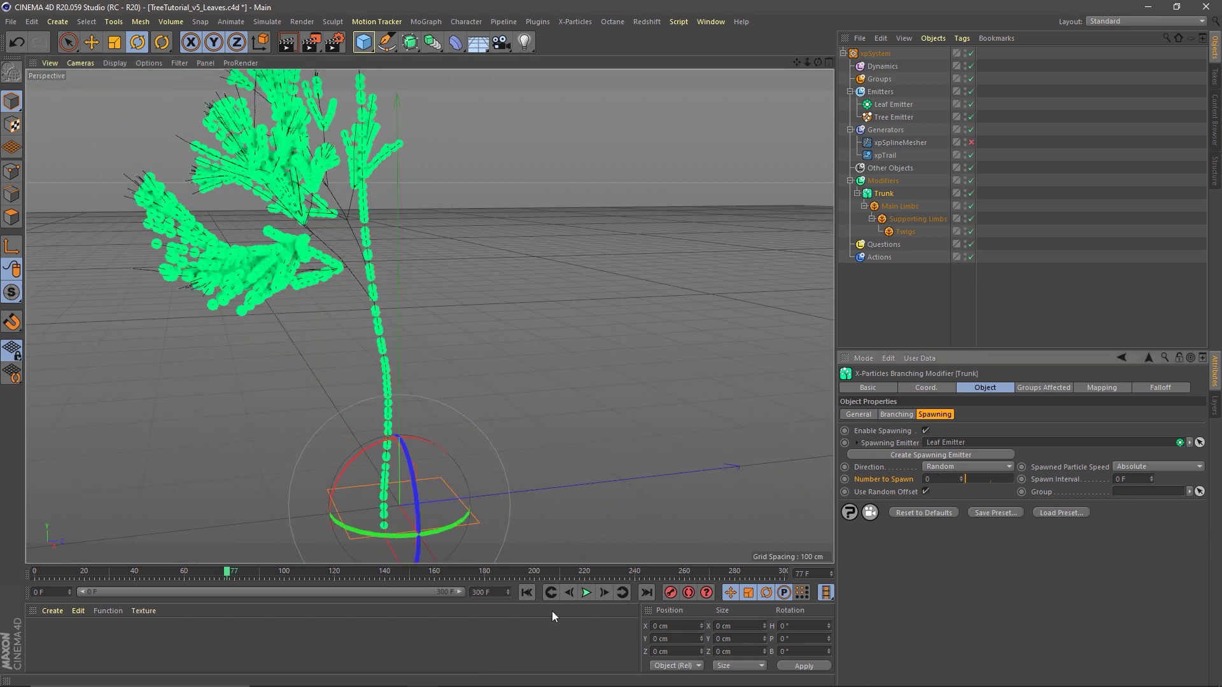
Step: Set the Trunk modifier's Number to Spawn to 0 and regrow the tree from the start to frame 62
left_click(526, 593)
left_click(587, 593)
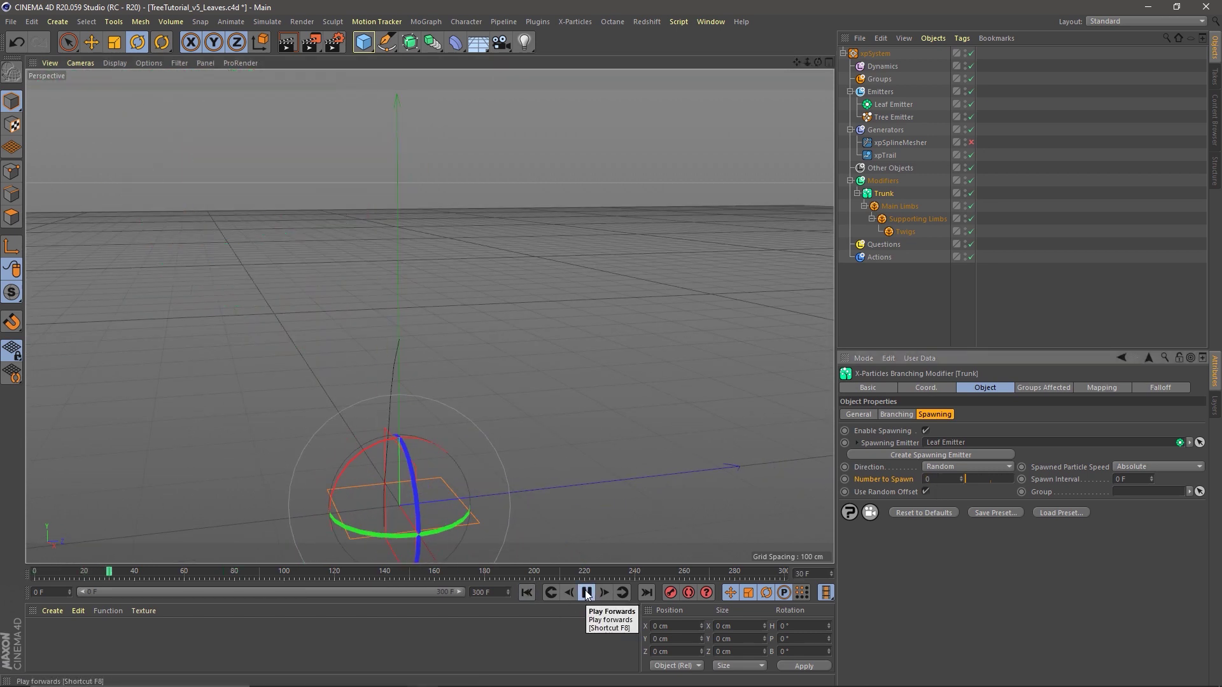
left_click(586, 593)
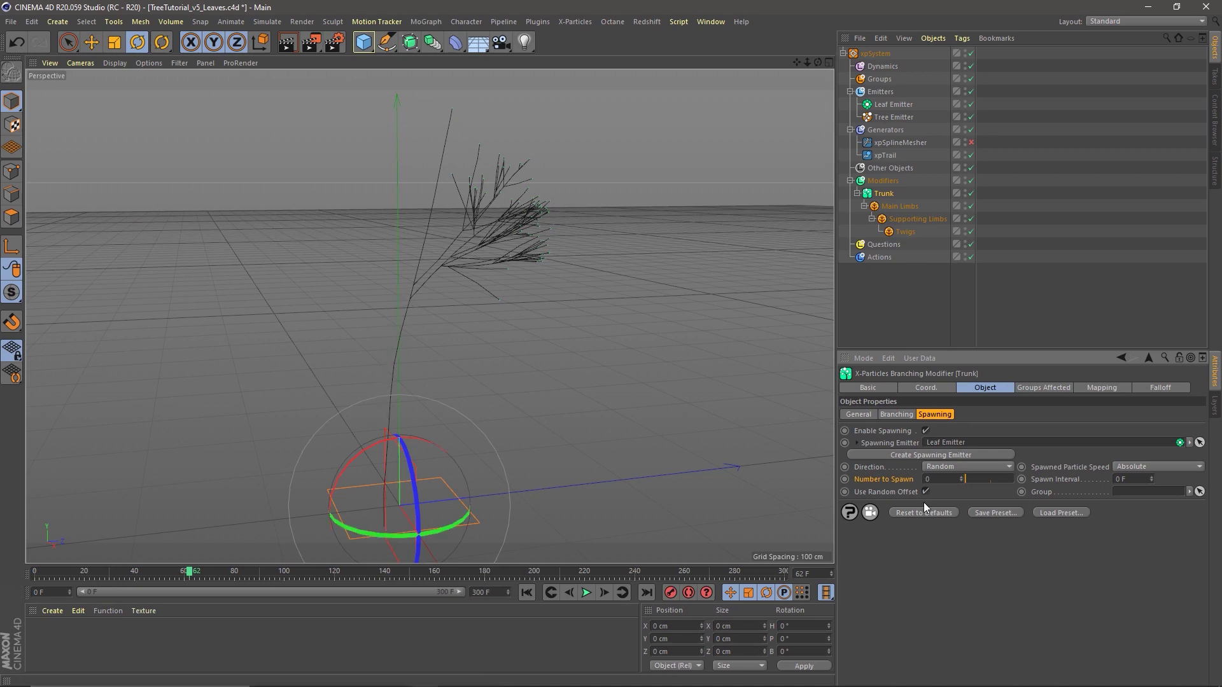
Step: Review the Trunk's branching settings and step through the growth to frame 38 to find when the first branch appears
left_click(897, 416)
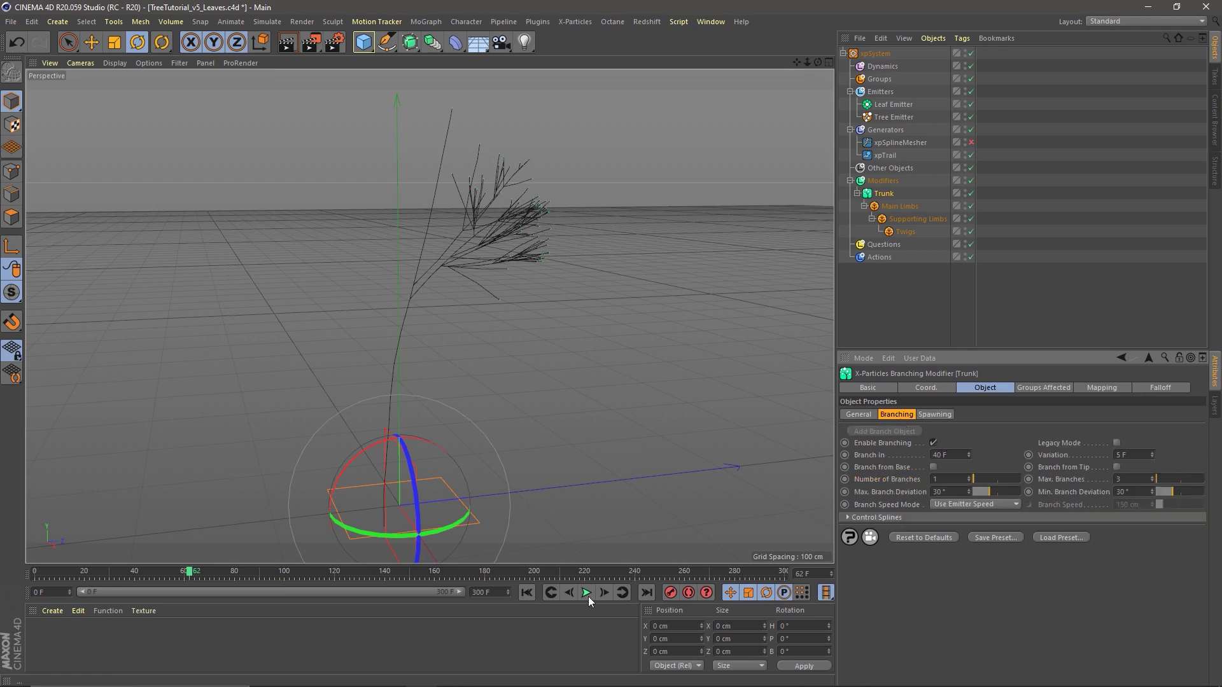
left_click(527, 593)
left_click(586, 593)
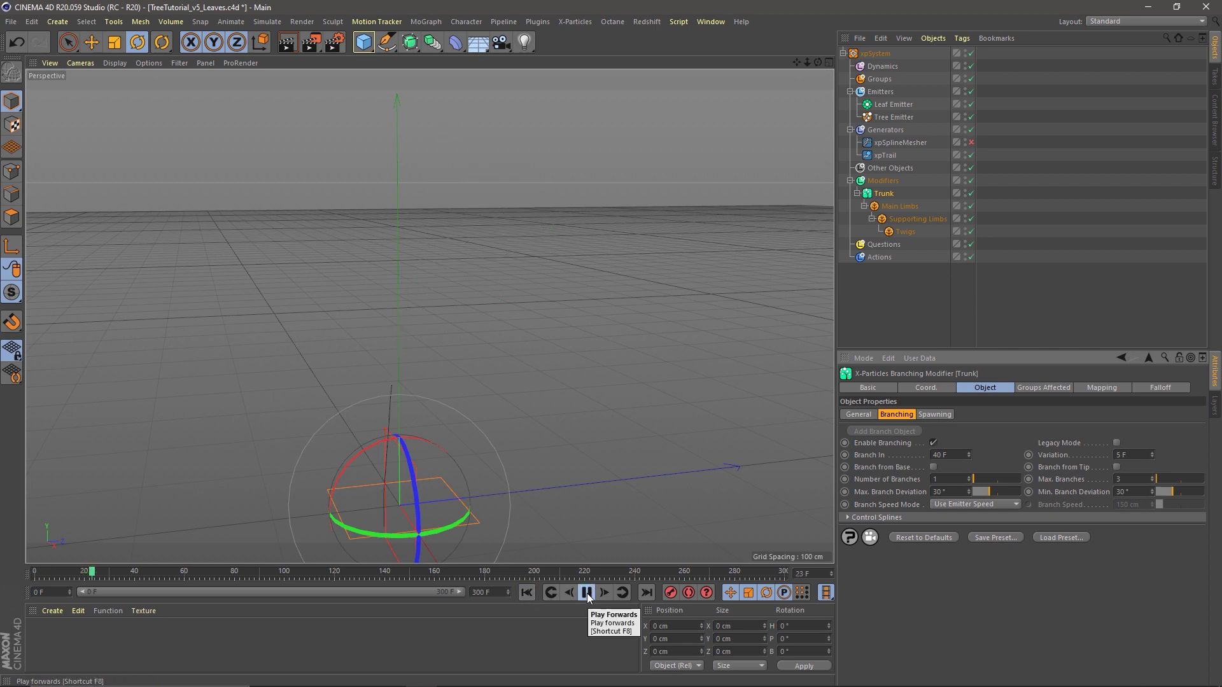
left_click(586, 593)
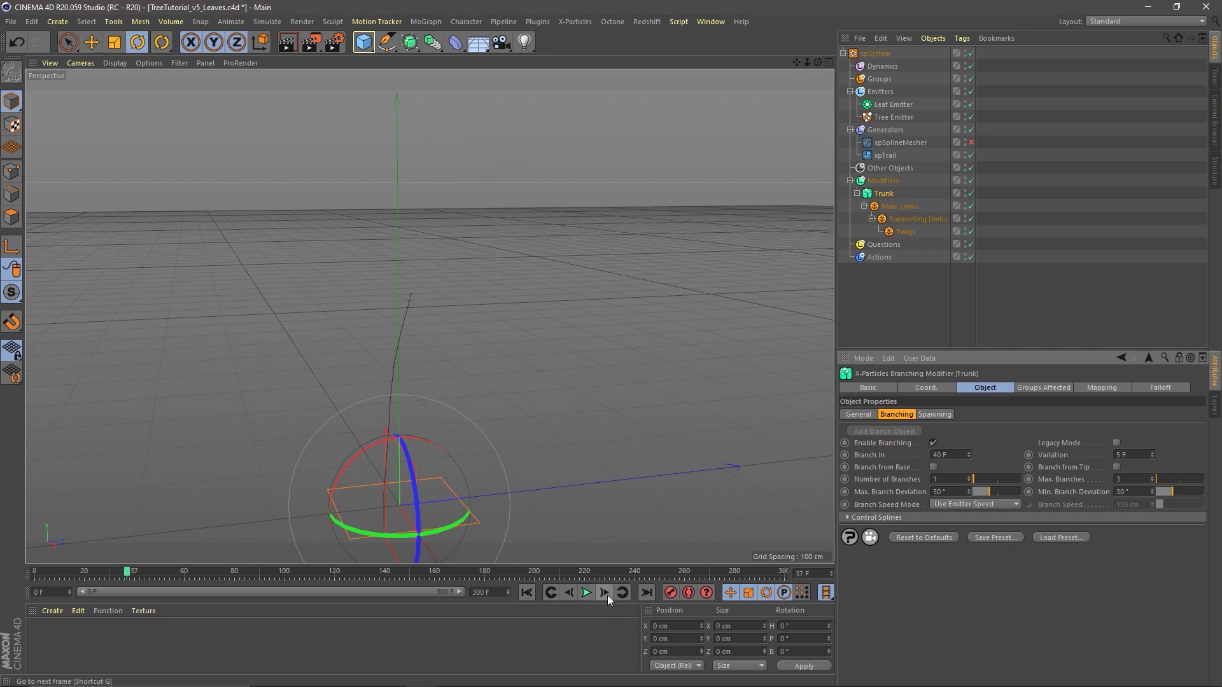
left_click(606, 593)
left_click(606, 593)
scroll(485, 470, "up", 5)
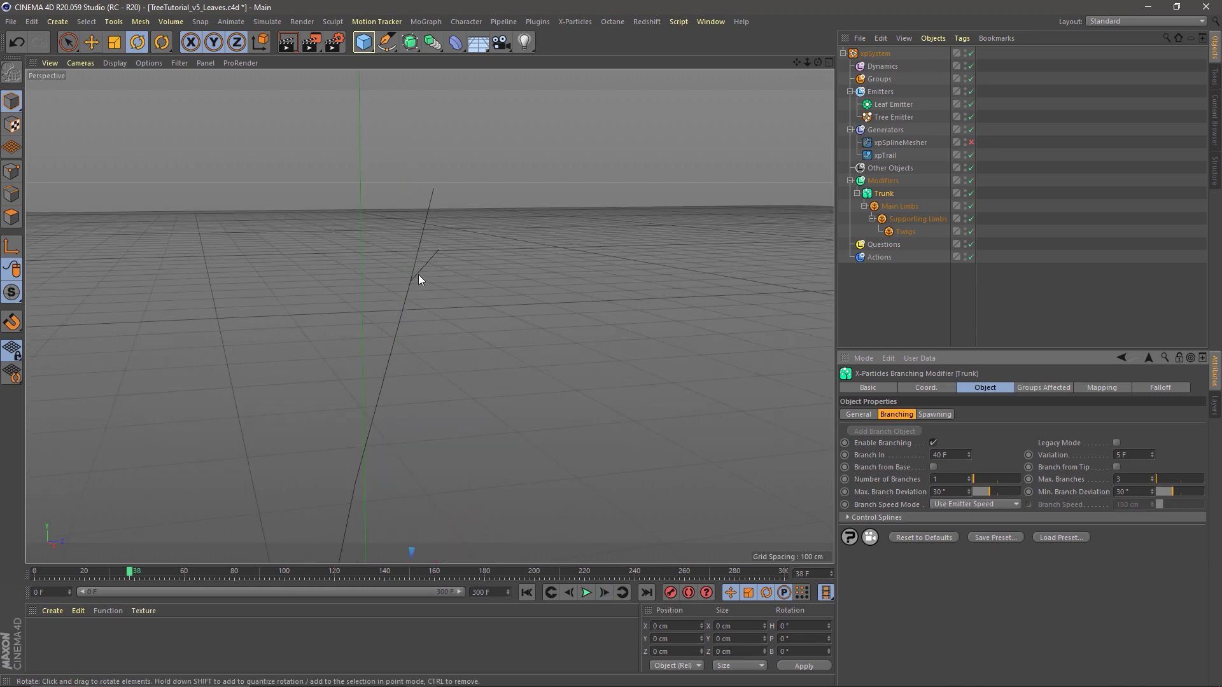
Step: Return to frame 0 and keyframe the Trunk modifier's Number to Spawn at 0
left_click_drag(130, 572, 14, 566)
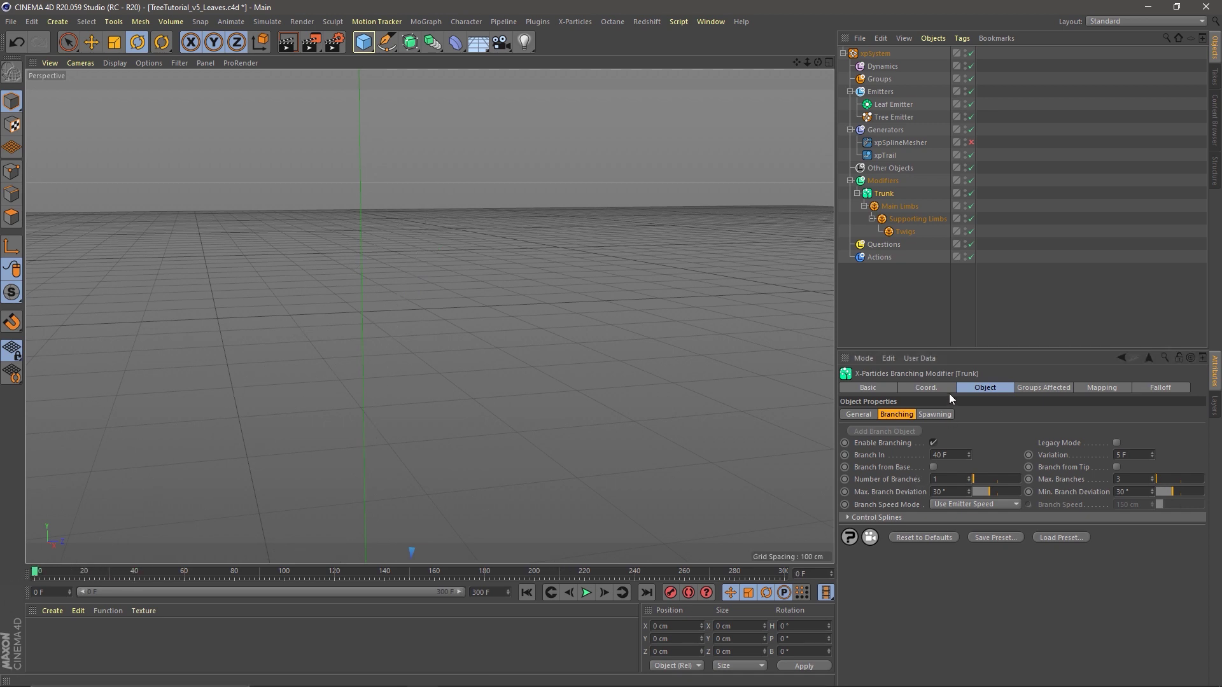
left_click(941, 413)
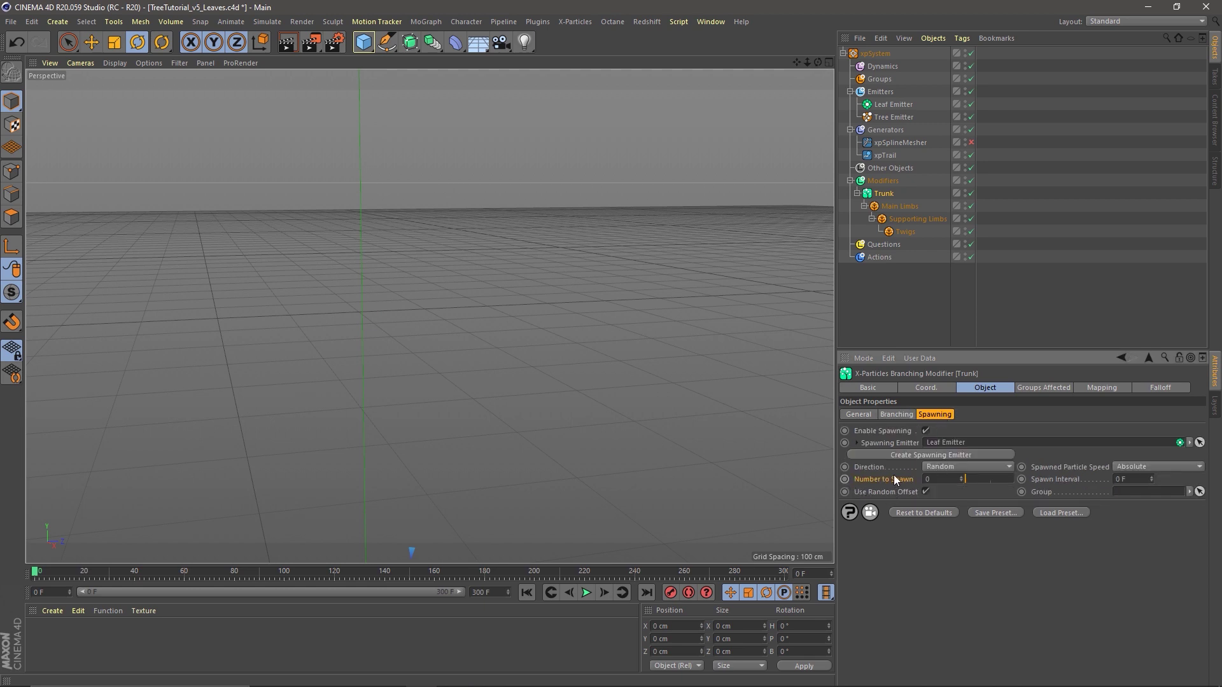
left_click(845, 479, "ctrl")
Step: Go to frame 37 and keyframe the Trunk modifier's Number to Spawn at 1
double_click(808, 578)
type("37")
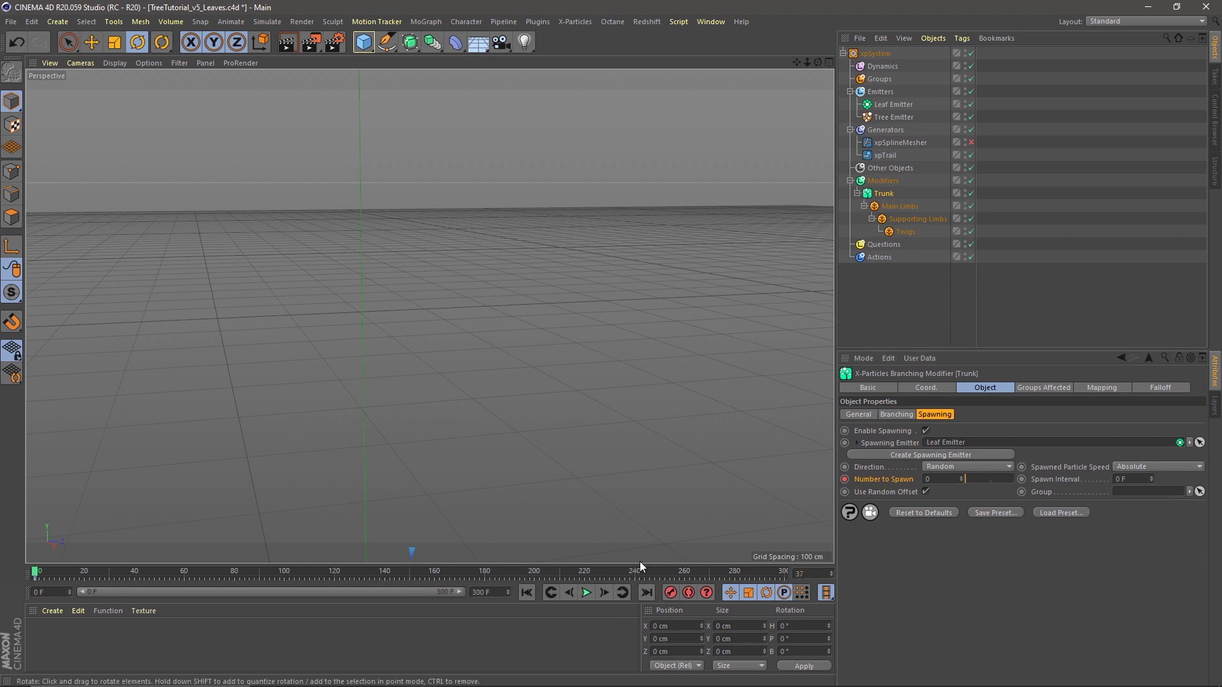
key("Return")
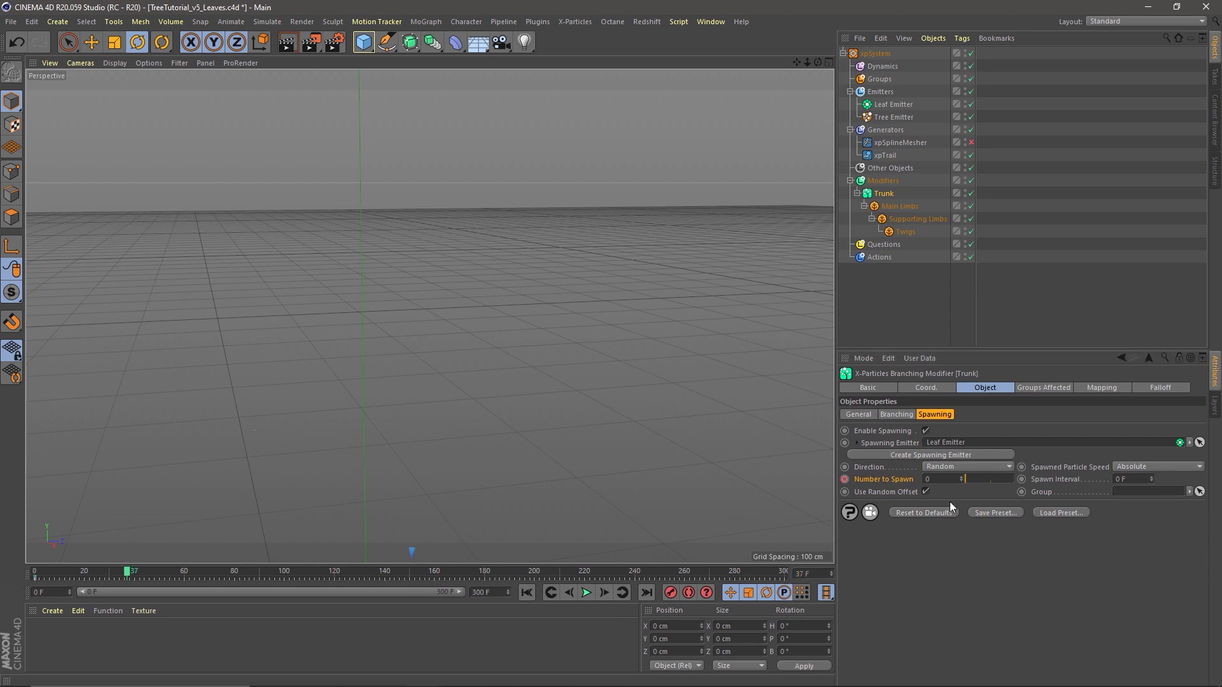
double_click(931, 478)
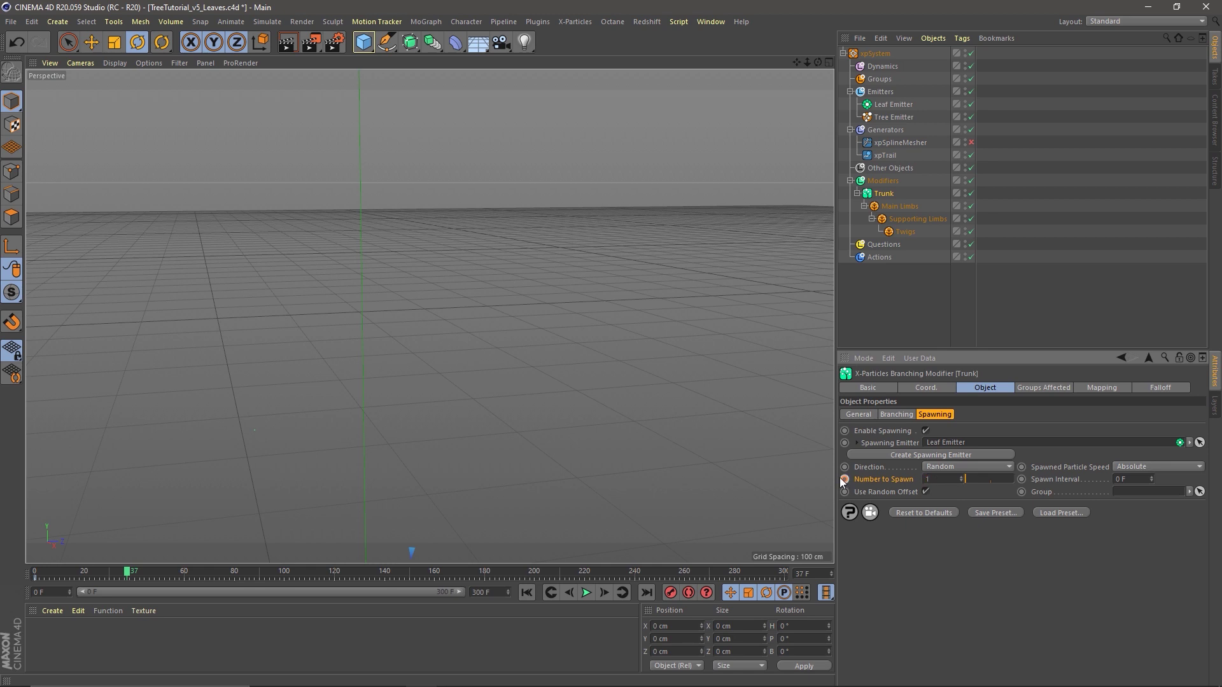
left_click(843, 479, "ctrl")
Step: Regrow the tree from the start to frame 98 and inspect where leaf particles begin on the trunk
left_click(527, 592)
left_click_drag(390, 417, 374, 336, "alt")
right_click_drag(439, 331, 477, 433, "alt")
left_click(585, 595)
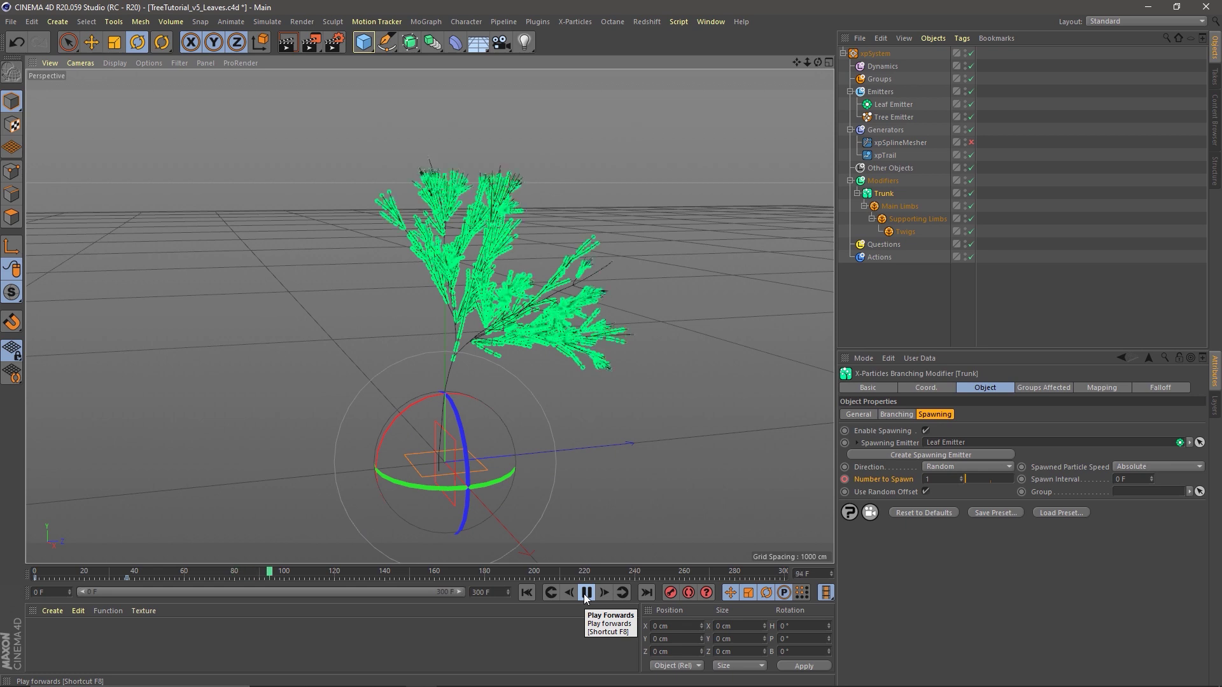
left_click(585, 595)
scroll(461, 462, "up", 5)
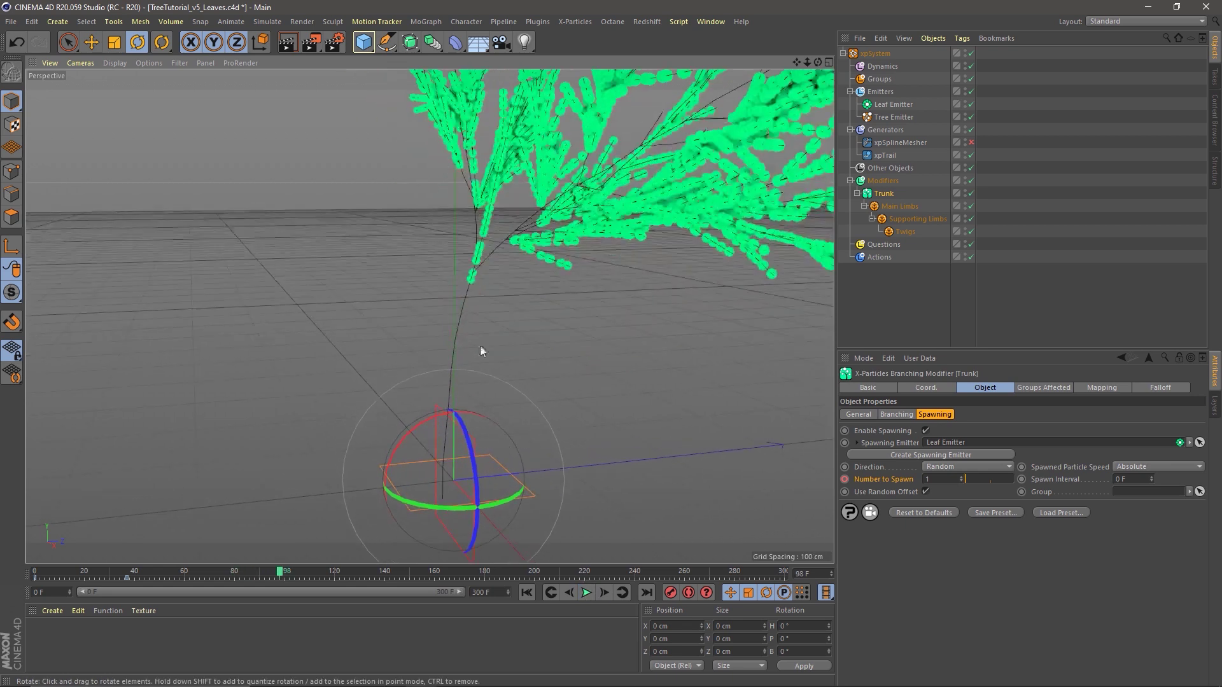
left_click_drag(490, 245, 505, 295, "alt")
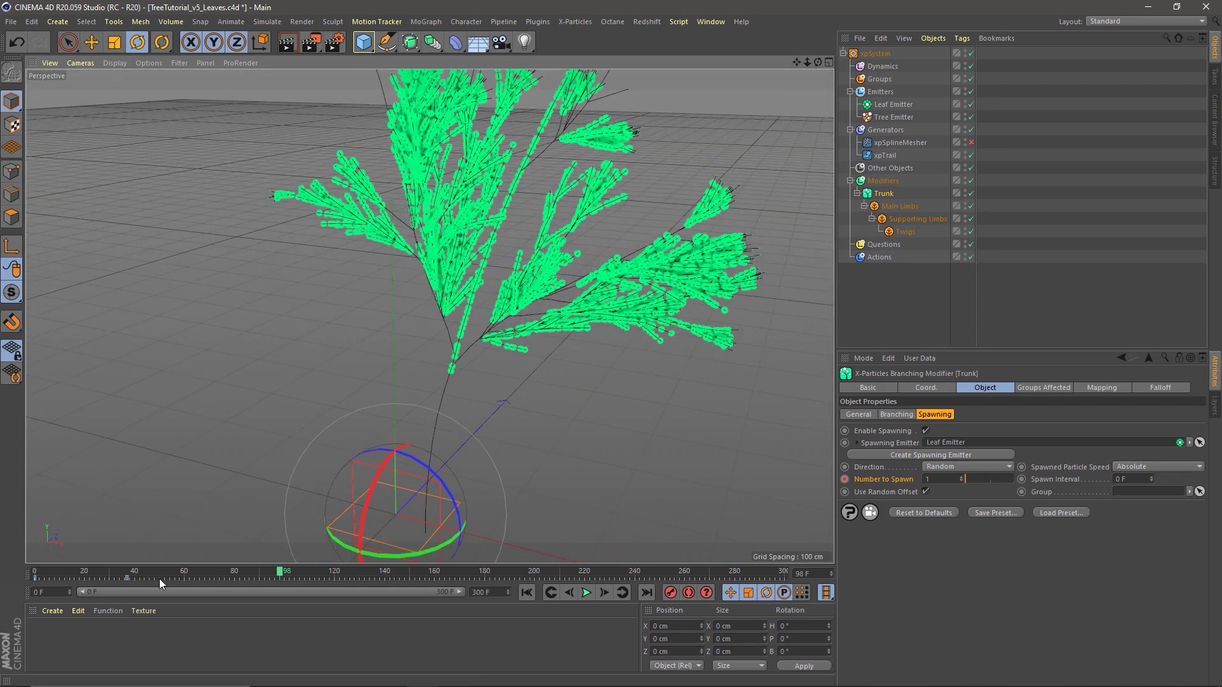
Step: Move the second Number to Spawn keyframe to frame 42 and regrow the tree from the start to frame 146
left_click(128, 575)
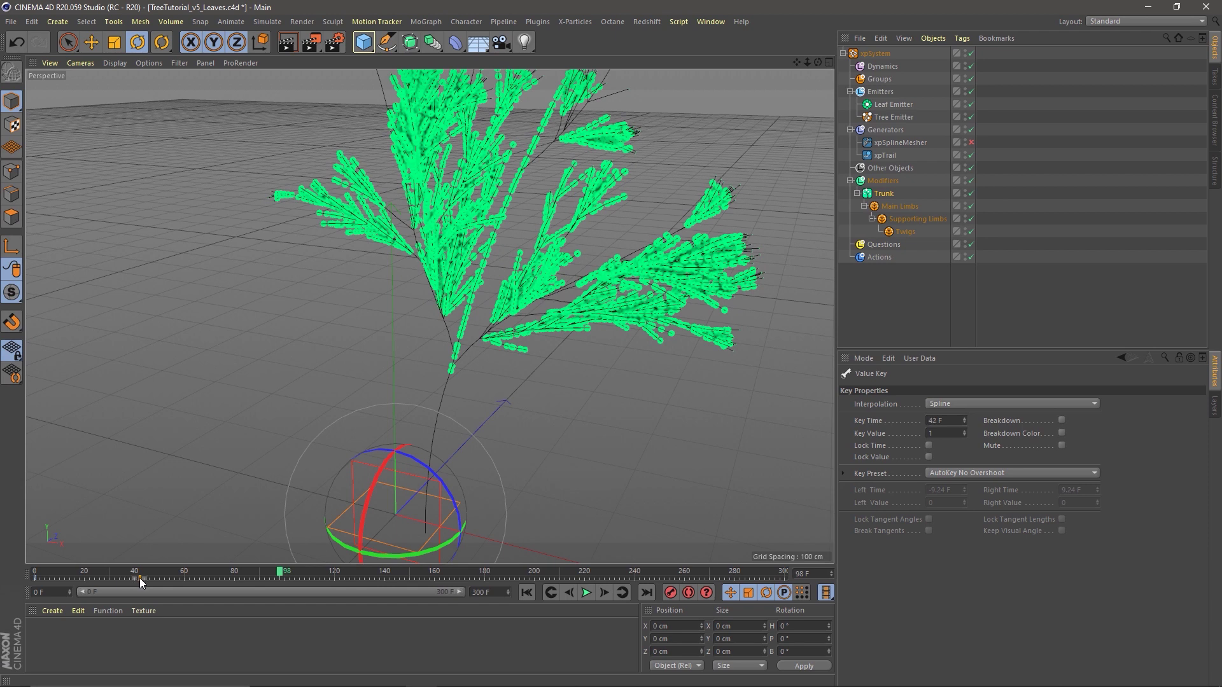
left_click(526, 593)
left_click(587, 594)
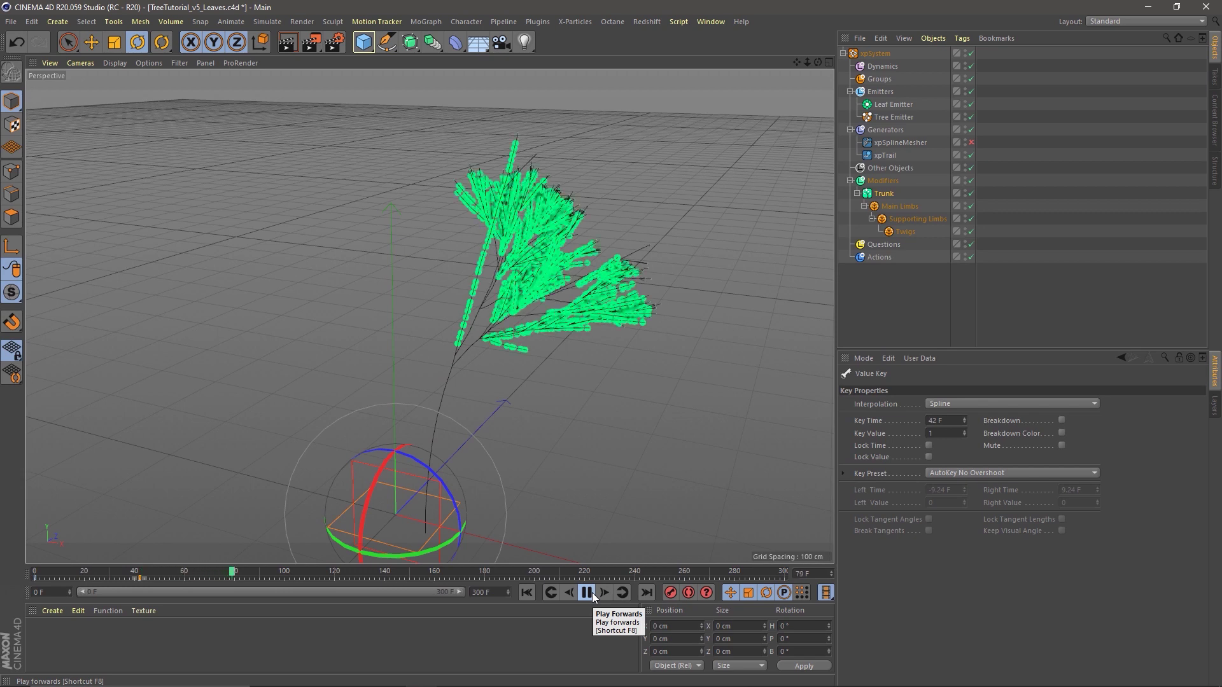
Step: Inspect the leaf particle coverage at frame 146 and test-render the view
right_click_drag(506, 327, 445, 361, "alt")
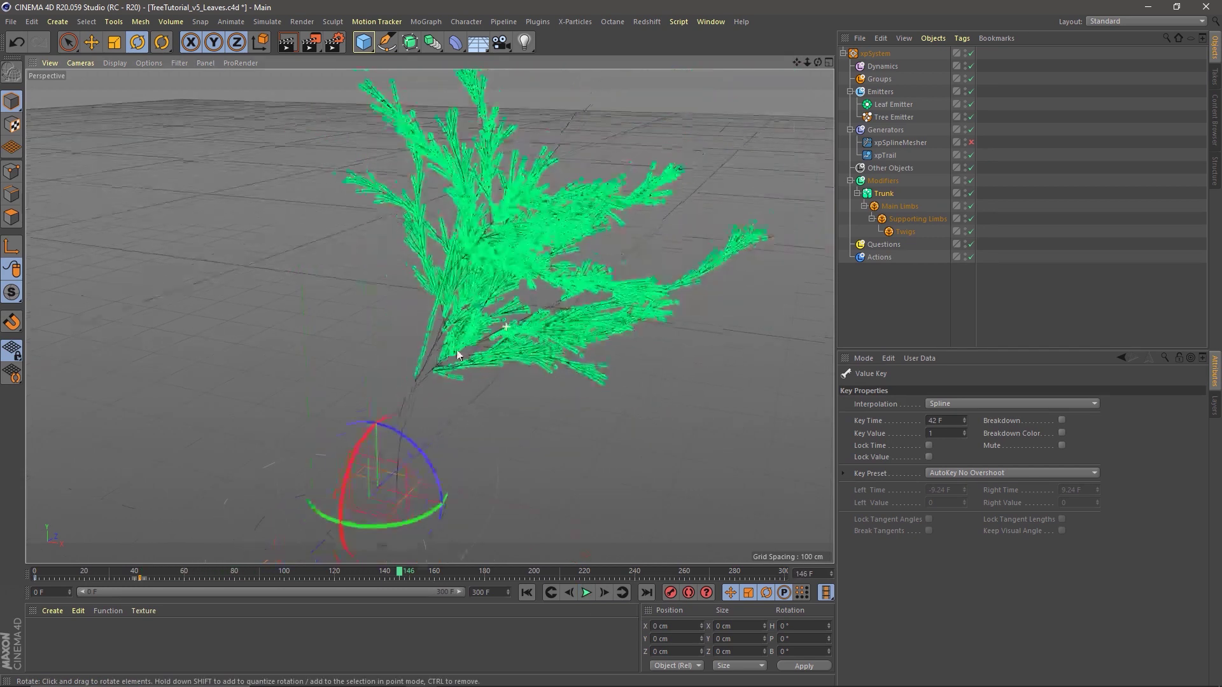
left_click_drag(445, 360, 494, 338, "alt")
key("ctrl+r")
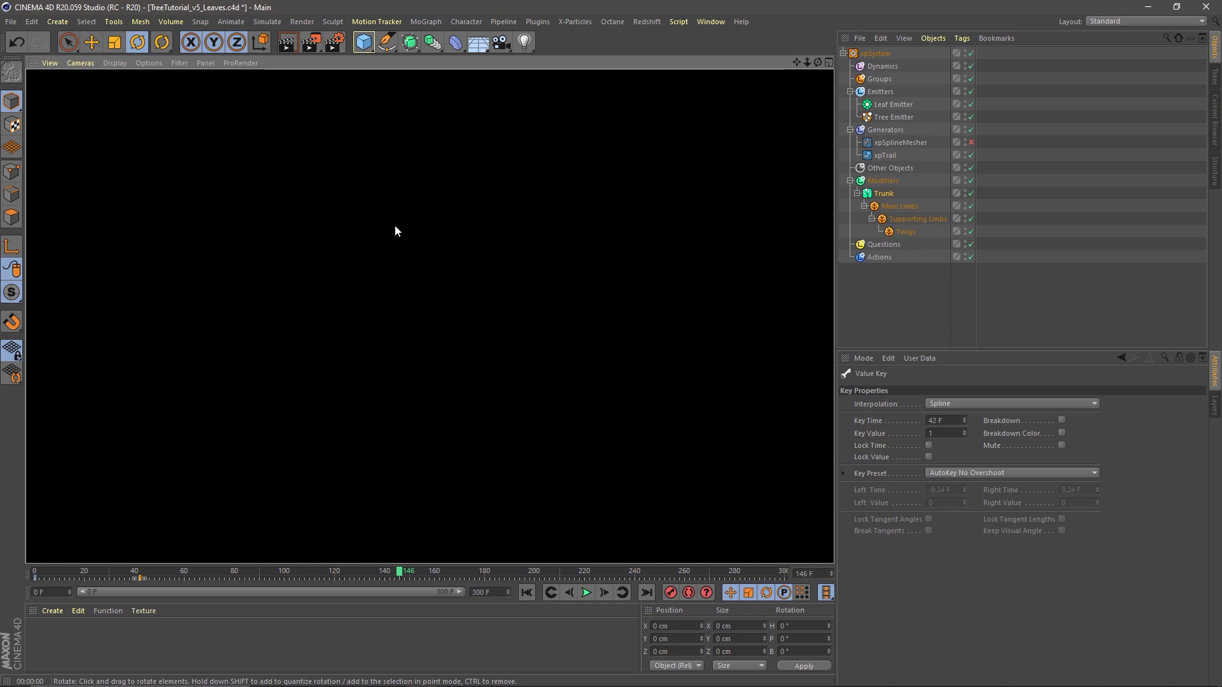
left_click(186, 498)
Step: Create an X-Particles Material and rename it X-Particles Leaves
left_click(52, 612)
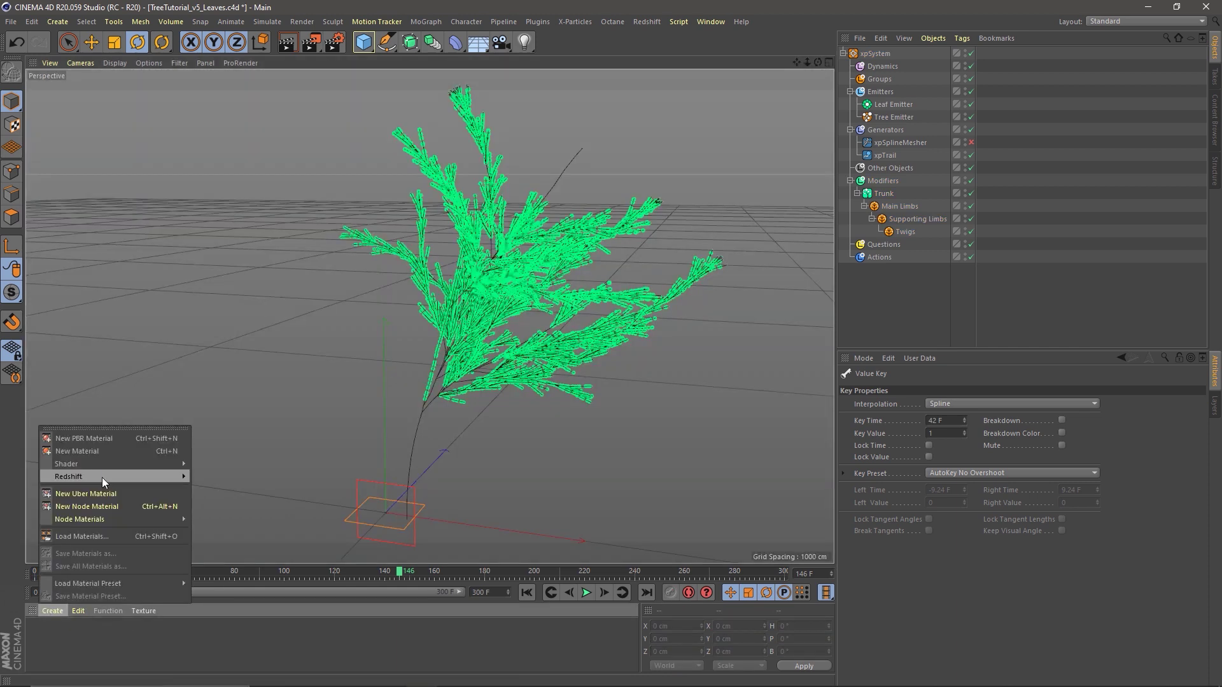
mouse_move(101, 466)
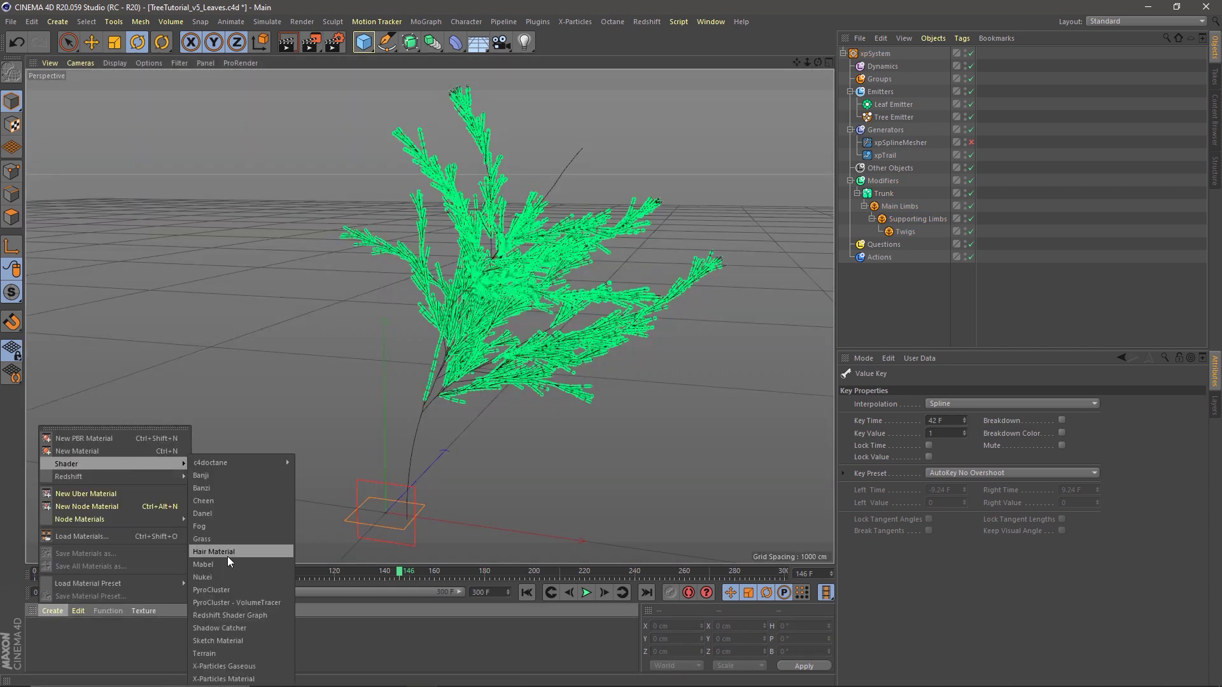
left_click(223, 679)
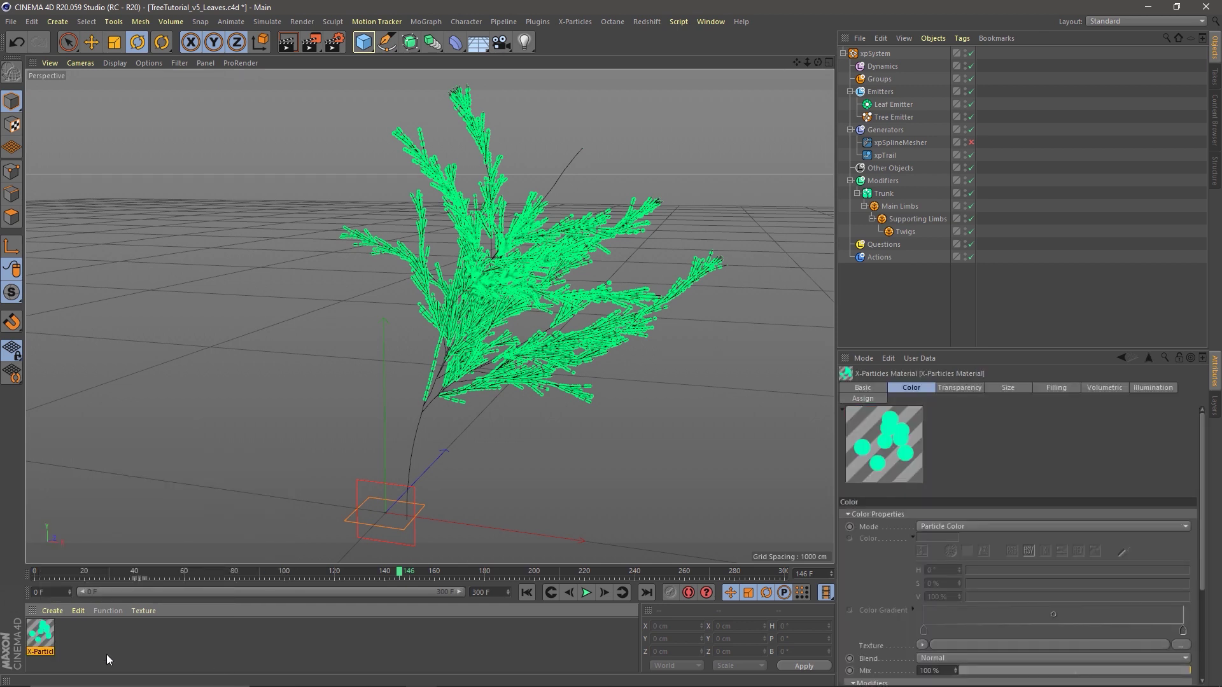
mouse_move(44, 639)
left_mouse_down()
mouse_move(140, 662)
mouse_move(48, 640)
left_mouse_up()
double_click(40, 652)
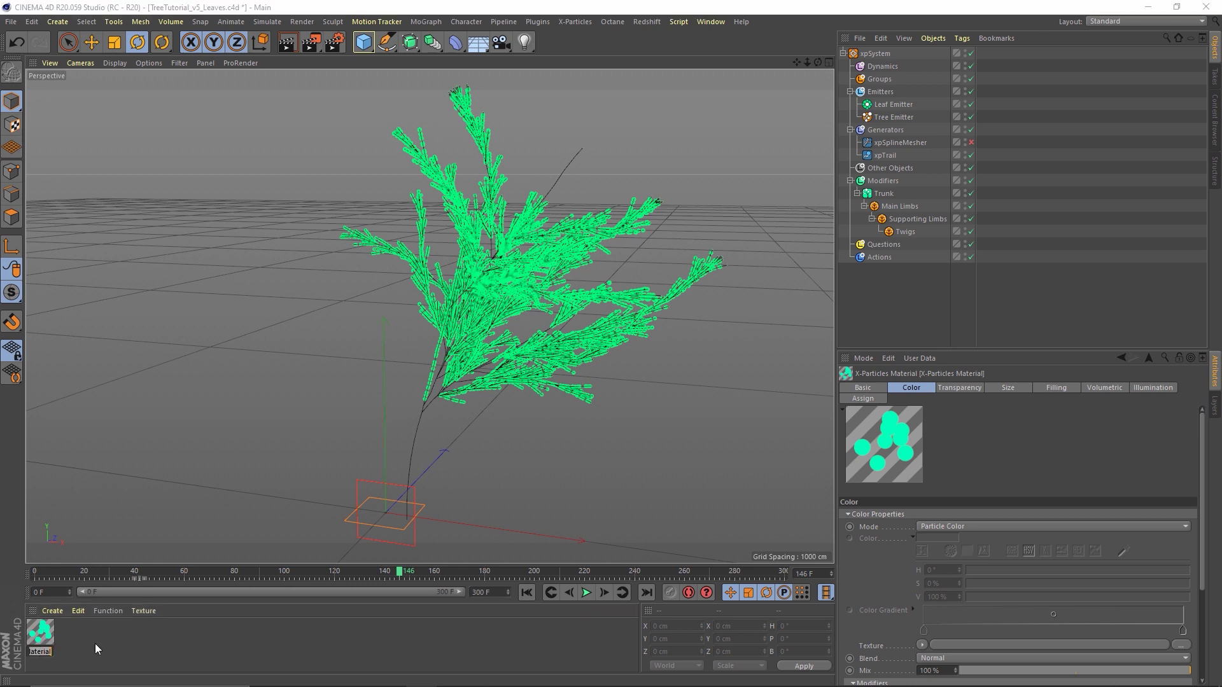
type("X-Particles Leaves")
key("Return")
Step: Apply the X-Particles Leaves material to the Leaf Emitter and enable the xpSplineMesher, test-rendering the view after each change
left_click_drag(36, 622, 944, 105)
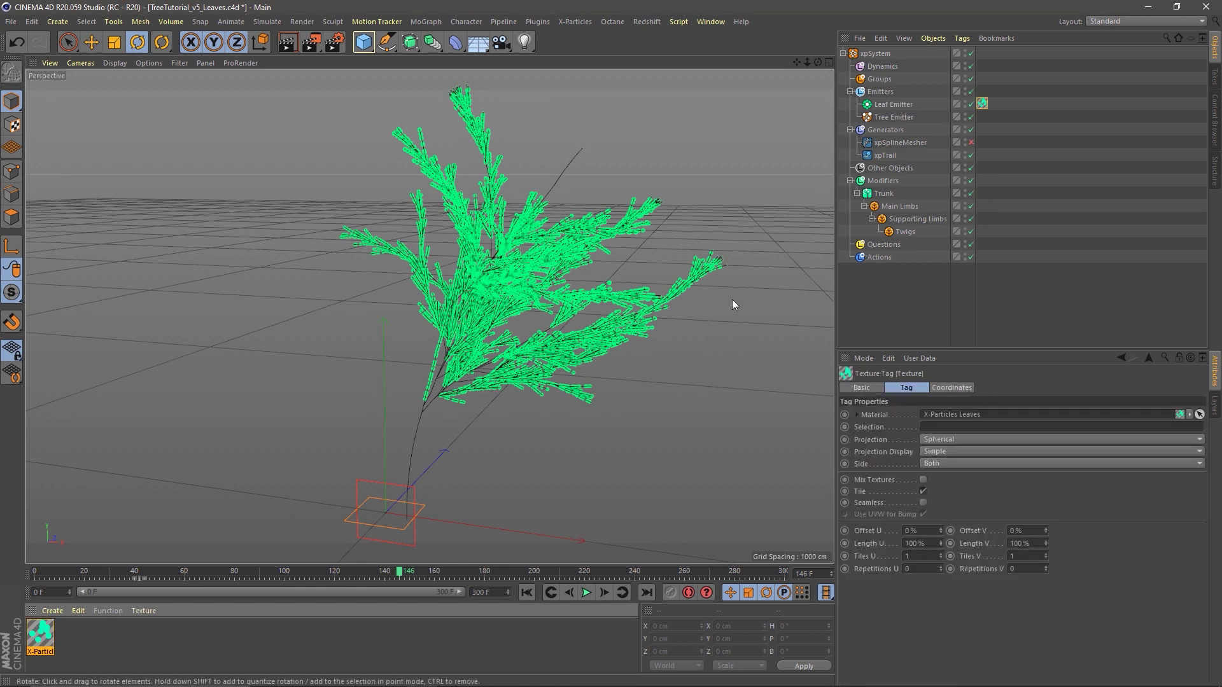
key("ctrl+r")
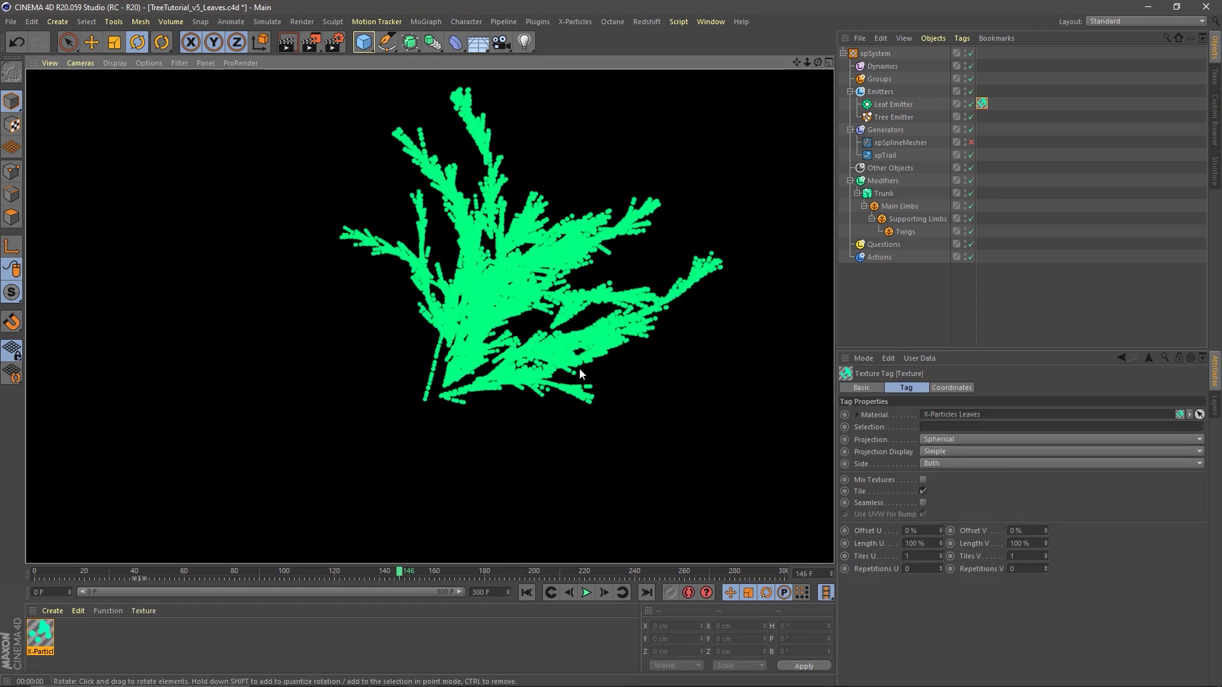
left_click(971, 142)
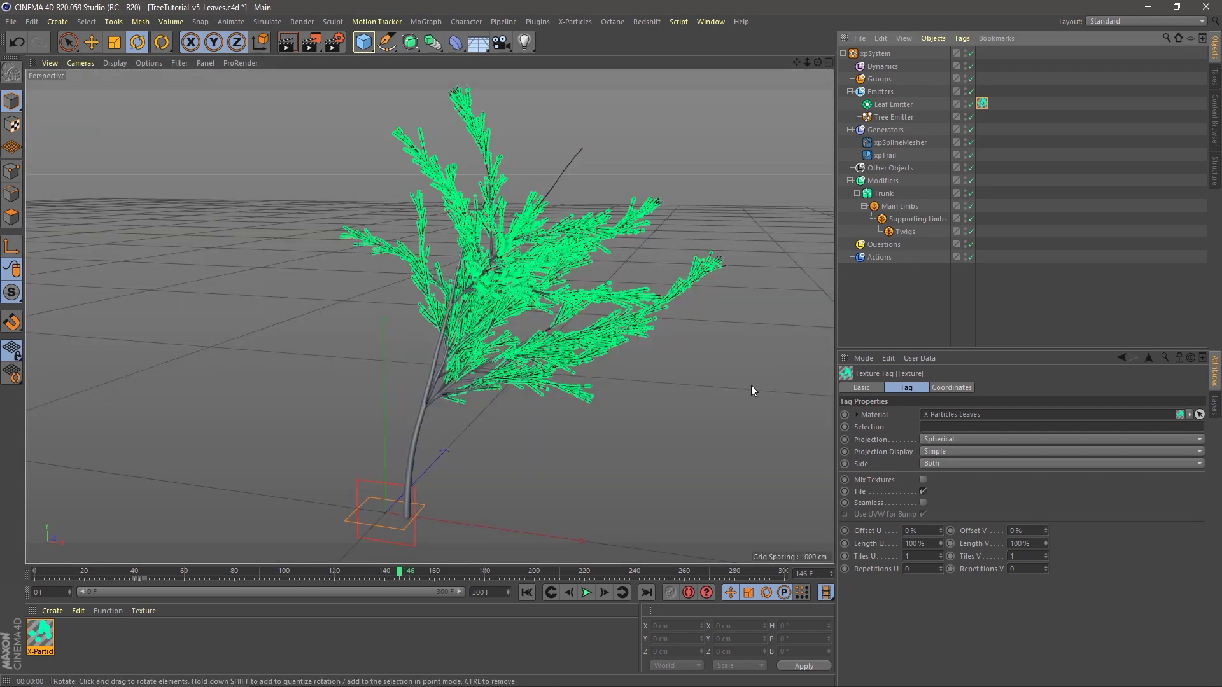
key("ctrl+r")
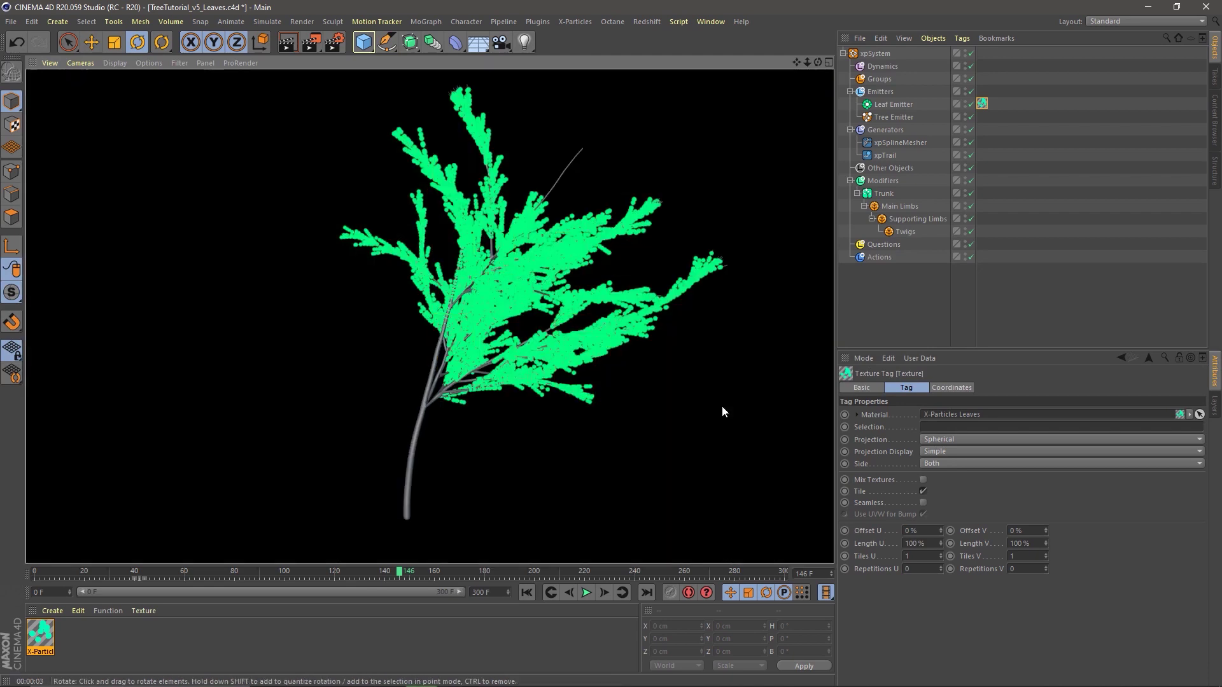
left_click_drag(535, 329, 575, 330, "alt")
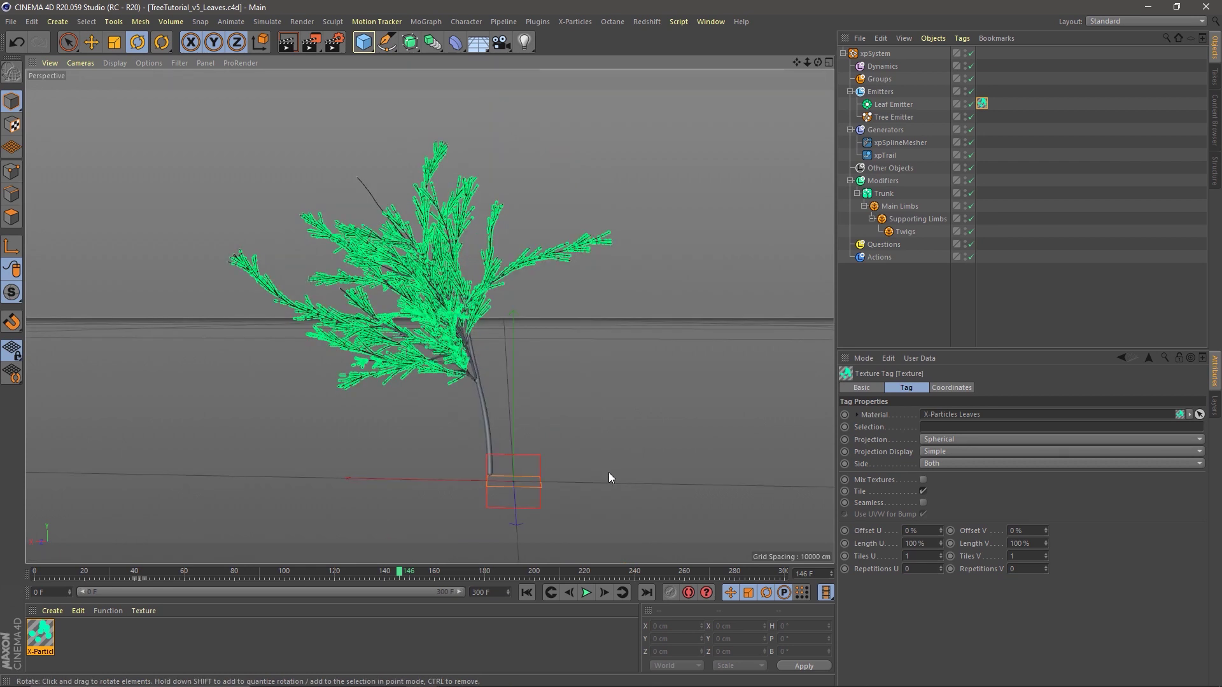
Step: Collapse the xpSystem hierarchy and disable the whole system to clear the scene for modelling
middle_click_drag(609, 472, 582, 455, "alt")
right_click_drag(515, 455, 601, 452, "alt")
mouse_move(598, 465)
left_mouse_down("alt")
mouse_move(617, 454)
mouse_move(600, 460)
left_mouse_up("alt")
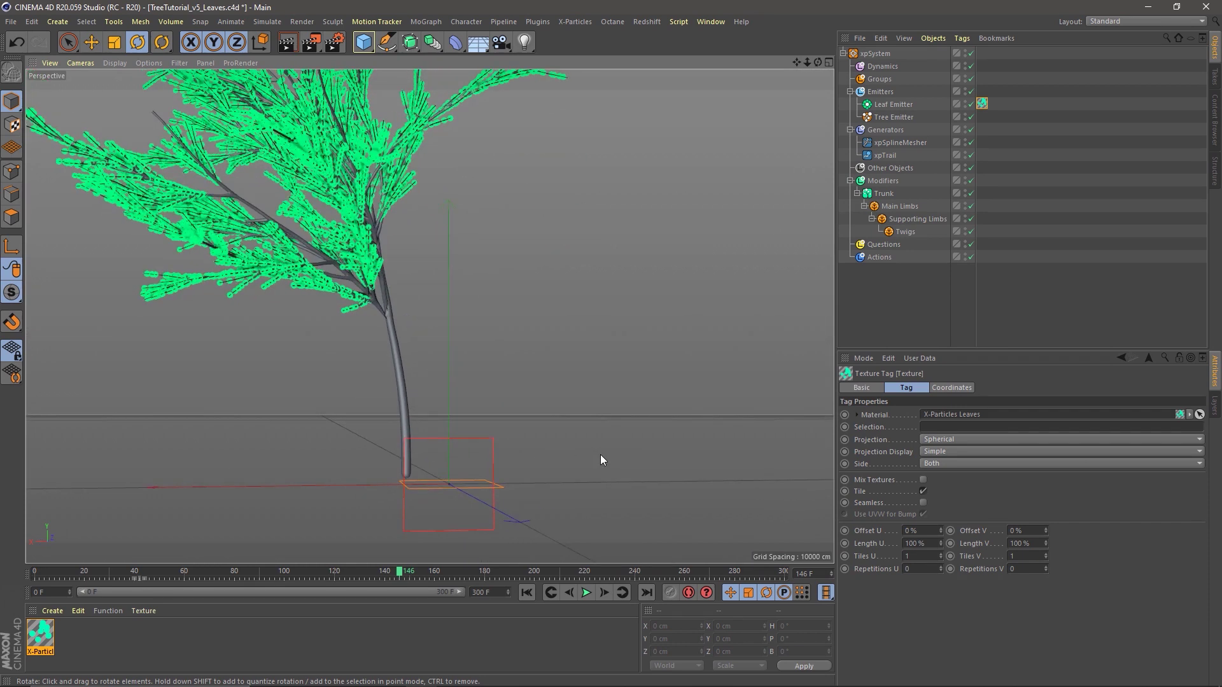
left_click(844, 54)
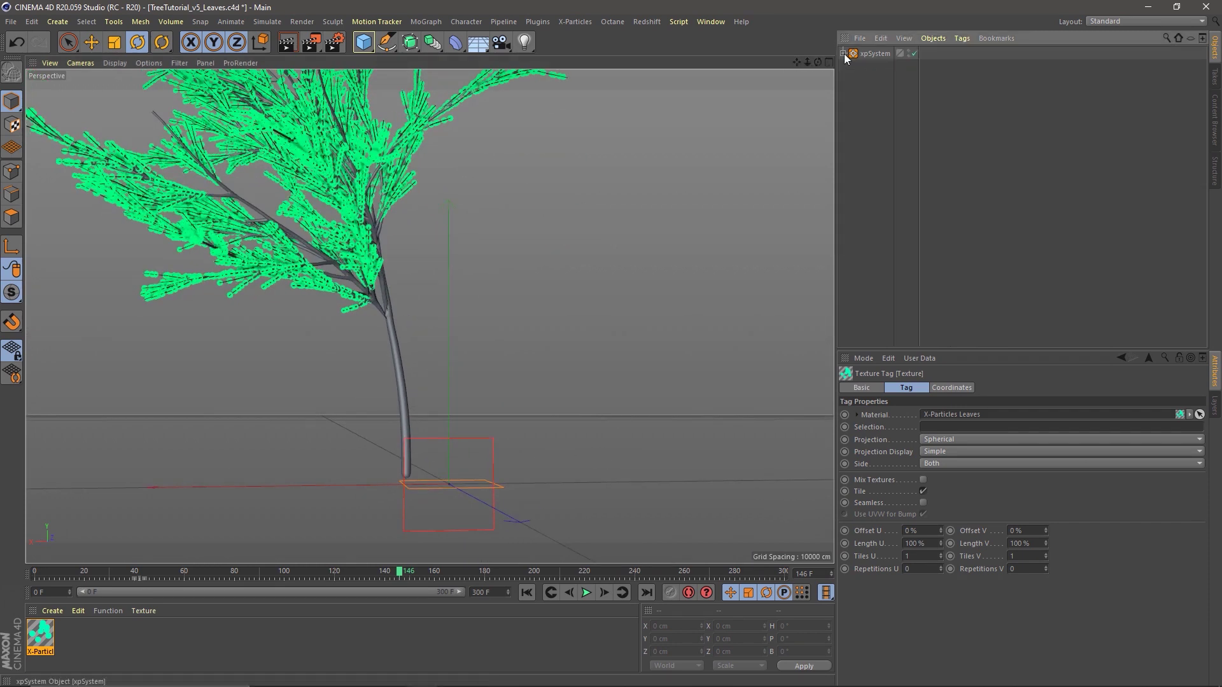
left_click(914, 54)
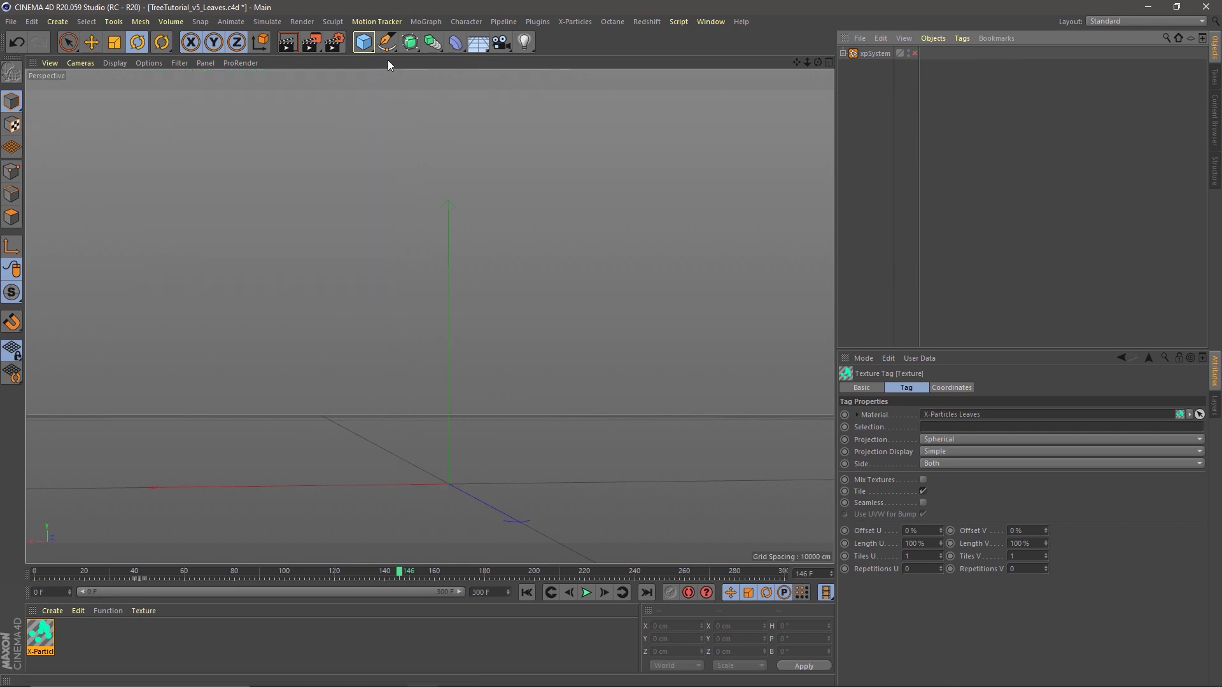
Step: Add a cube and resize it to about 135 cm wide, 200 cm high and 16 cm deep
left_click(363, 45)
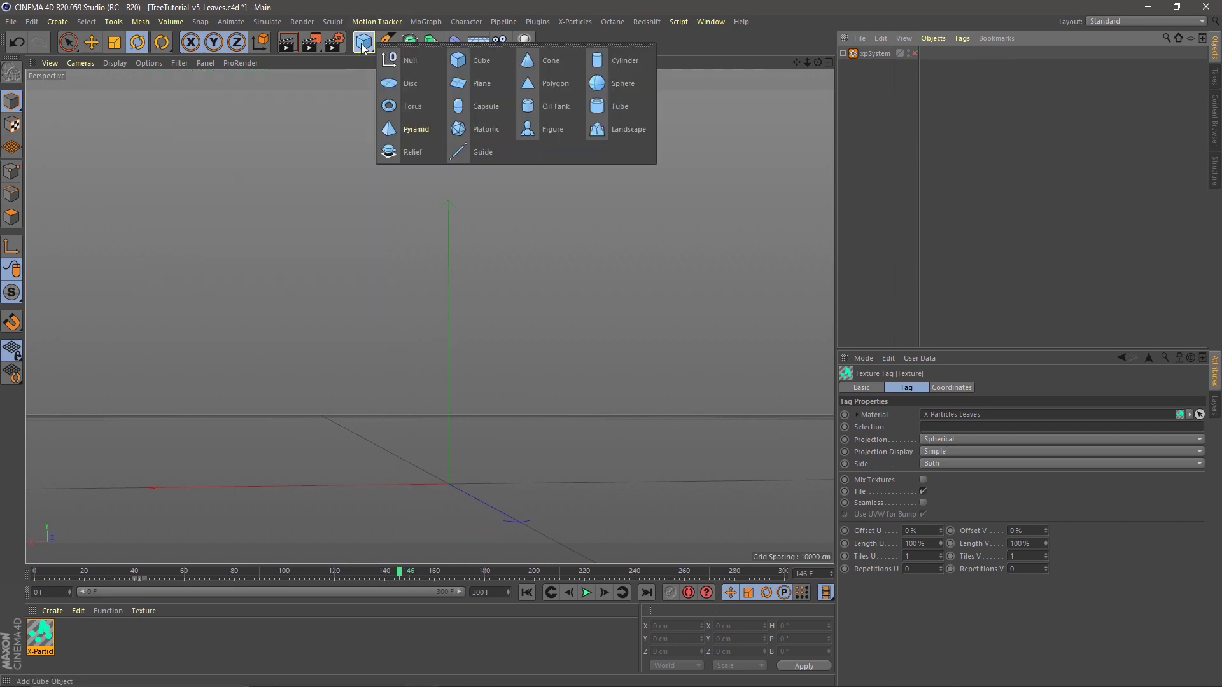
left_click(455, 59)
left_click_drag(431, 478, 425, 478, "alt")
left_click_drag(443, 422, 456, 422, "alt")
left_click_drag(461, 470, 365, 339)
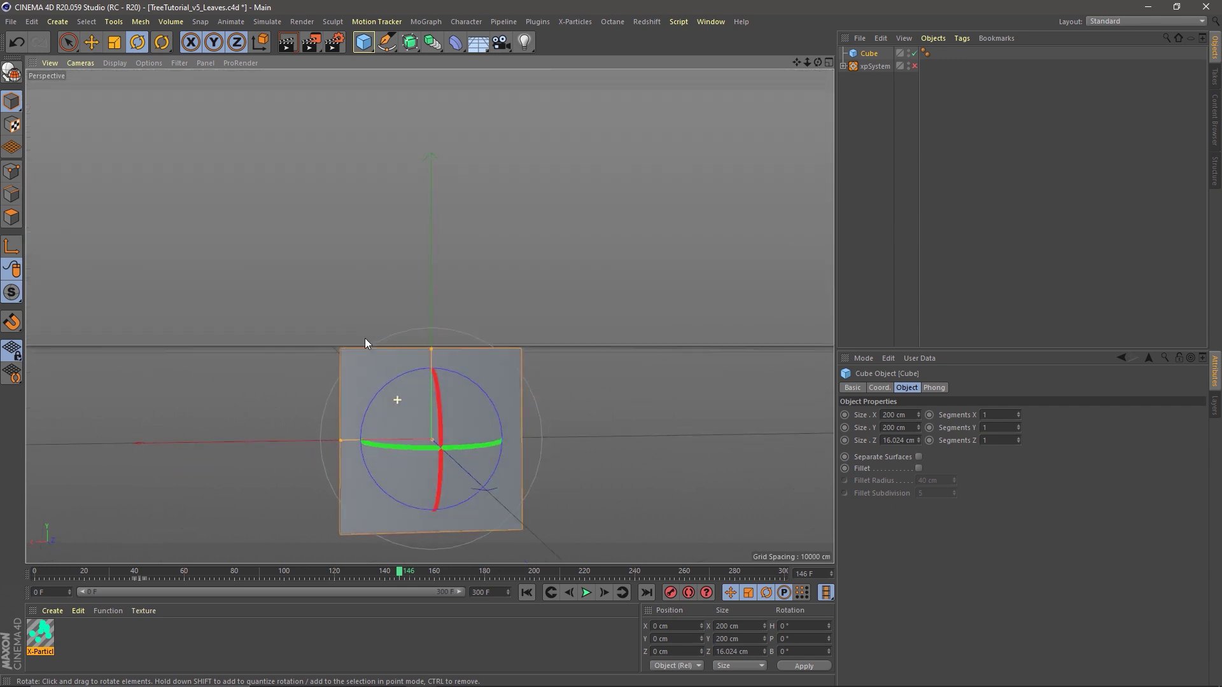
left_click_drag(341, 440, 350, 441)
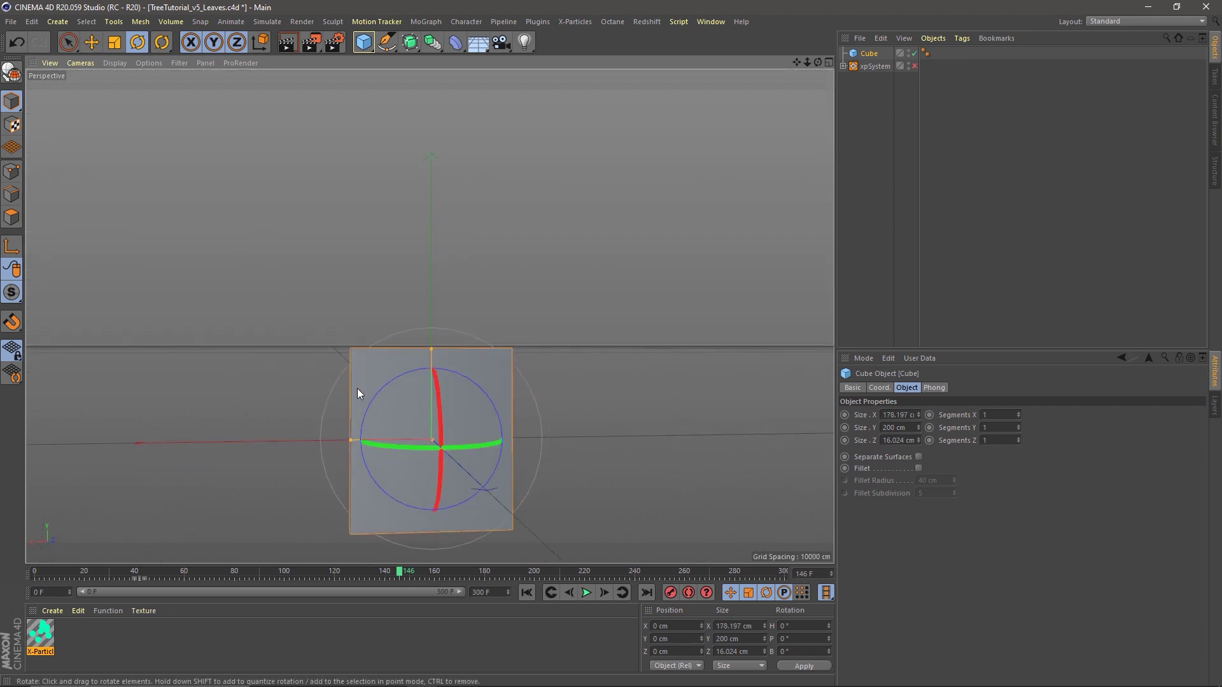
left_click_drag(351, 440, 371, 440)
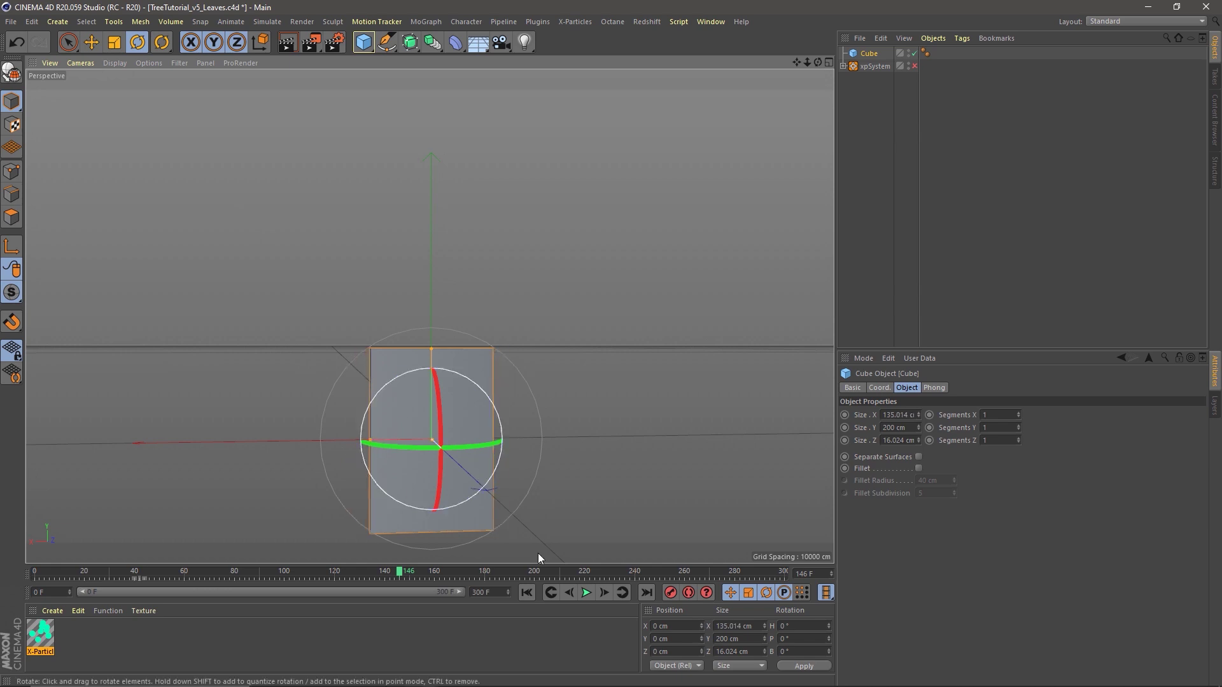
Step: Thin the cube to about 3 cm deep, make it editable and move its axis to its base
key("ctrl+z")
key("e")
key("c")
left_click(16, 254)
left_click_drag(431, 234, 430, 326)
left_click_drag(420, 301, 440, 375, "alt")
Step: Add horizontal loop cuts along the height of the slab with Loop/Path Cut
key("t")
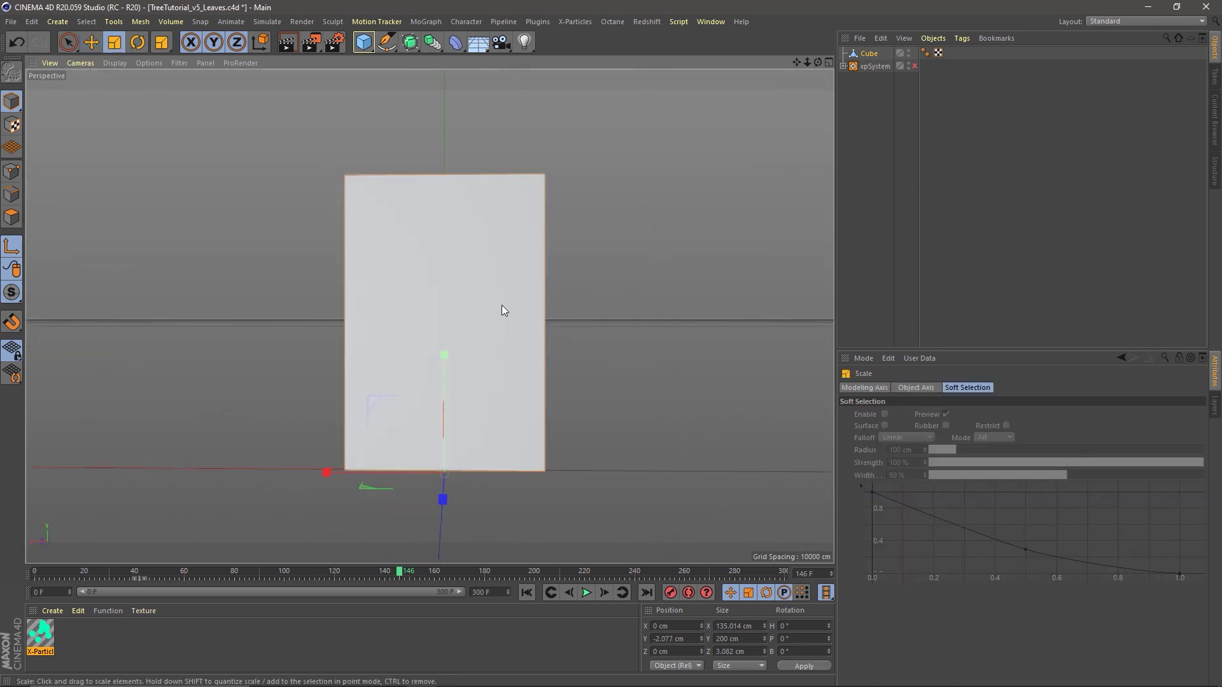
key("k")
key("l")
left_click(367, 200)
key("space")
left_click_drag(399, 192, 217, 261, "alt")
Step: Turn off axis editing and narrow the slab's top edges to start the leaf outline
key("u")
key("l")
left_click(411, 172)
key("t")
left_click_drag(429, 214, 305, 210, "alt")
left_click(11, 247)
left_click(12, 194)
left_click_drag(322, 120, 394, 161)
left_click_drag(299, 267, 401, 222, "alt")
Step: Scale the remaining horizontal edge loops down to the base sideways, giving the slab a leaf outline with a narrow stem
double_click(409, 198)
left_click_drag(281, 198, 340, 204)
double_click(350, 329)
left_click_drag(281, 333, 296, 334)
double_click(364, 438)
left_click_drag(281, 440, 382, 441)
double_click(330, 469)
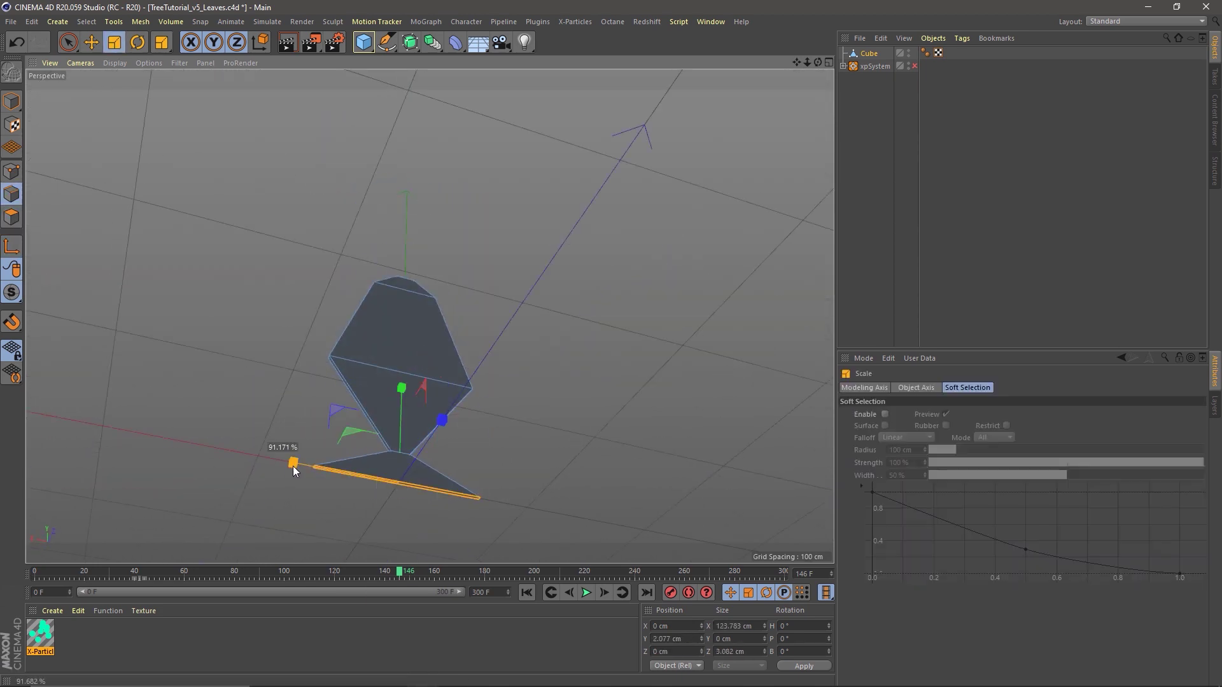
left_click_drag(283, 463, 381, 481)
Step: Place the leaf cube under a Subdivision Surface and check the smoothed shape
left_click_drag(458, 191, 519, 266, "alt")
left_click(409, 43, "alt")
left_click(876, 67)
double_click(458, 353)
left_click_drag(306, 407, 276, 366, "alt")
left_click(993, 191)
left_click_drag(509, 382, 446, 287, "alt")
left_click(876, 66)
Step: Turn off the subdivision and extend the leaf's bottom face downward about 23 cm to lengthen the stem
key("q")
left_click(11, 217)
left_click(399, 523)
key("e")
left_click_drag(390, 506, 390, 537)
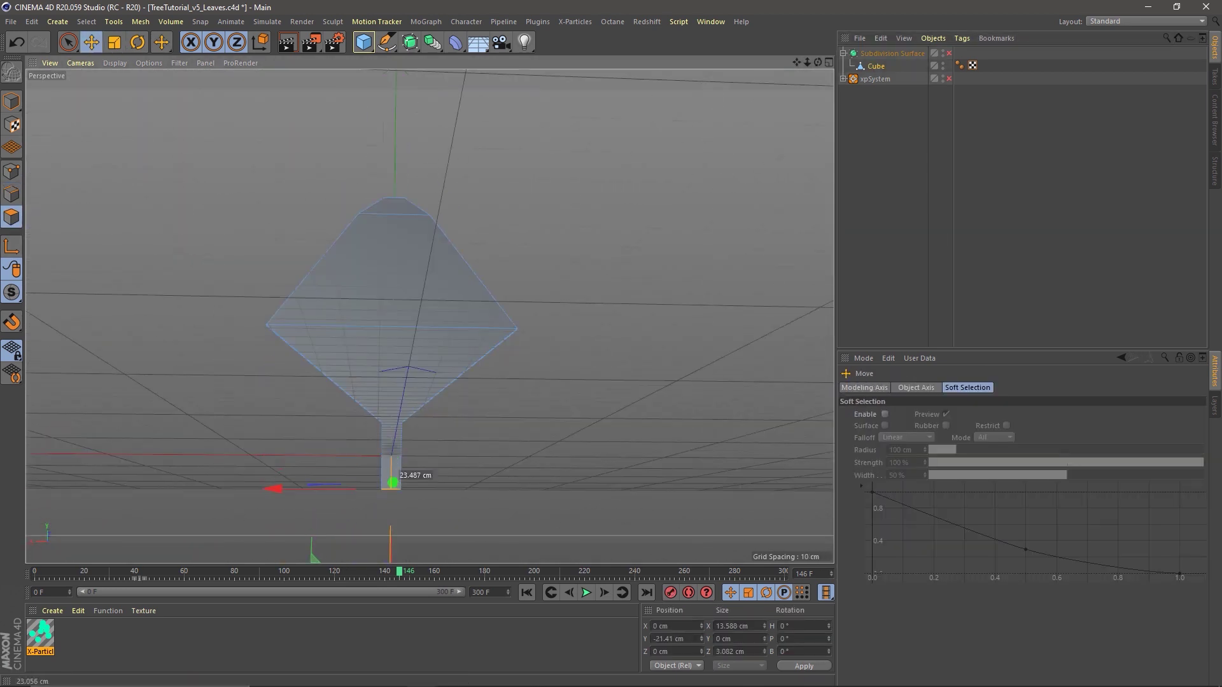
Step: Add a loop cut near the stem's lower end at about 6% offset and re-enable the subdivision
key("k")
key("l")
left_click_drag(407, 318, 386, 423, "alt")
left_click(398, 488)
key("q")
left_click(12, 101)
left_click_drag(331, 255, 325, 293, "alt")
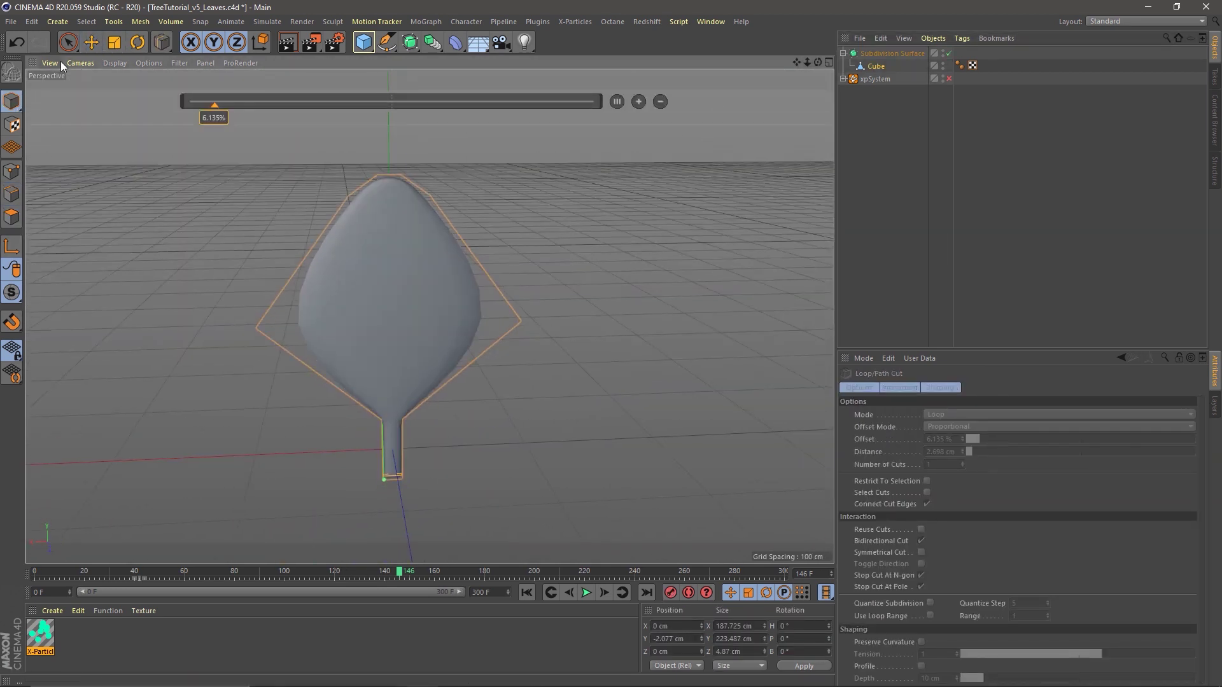
Step: Select the leaf's top face and scale it narrower
left_click(875, 67)
left_click(11, 194)
left_click(371, 183)
key("q")
left_click(69, 43)
left_click(12, 218)
left_click(385, 262)
mouse_move(394, 172)
left_mouse_down("alt")
mouse_move(392, 279)
mouse_move(396, 185)
left_mouse_up("alt")
key("q")
key("t")
left_click_drag(265, 180, 236, 191)
Step: Extend the leaf's top face upward about 25 cm into a pointed tip and re-enable the subdivision
key("e")
left_click_drag(384, 105, 383, 94)
left_click_drag(386, 331, 478, 290, "alt")
left_click(11, 101)
key("q")
Step: Loop-select the faces around the stem and scale the stem thinner
left_click(12, 217)
key("u")
key("l")
left_click(429, 474)
left_click_drag(415, 473, 526, 426, "alt")
left_click(357, 420, "shift")
key("t")
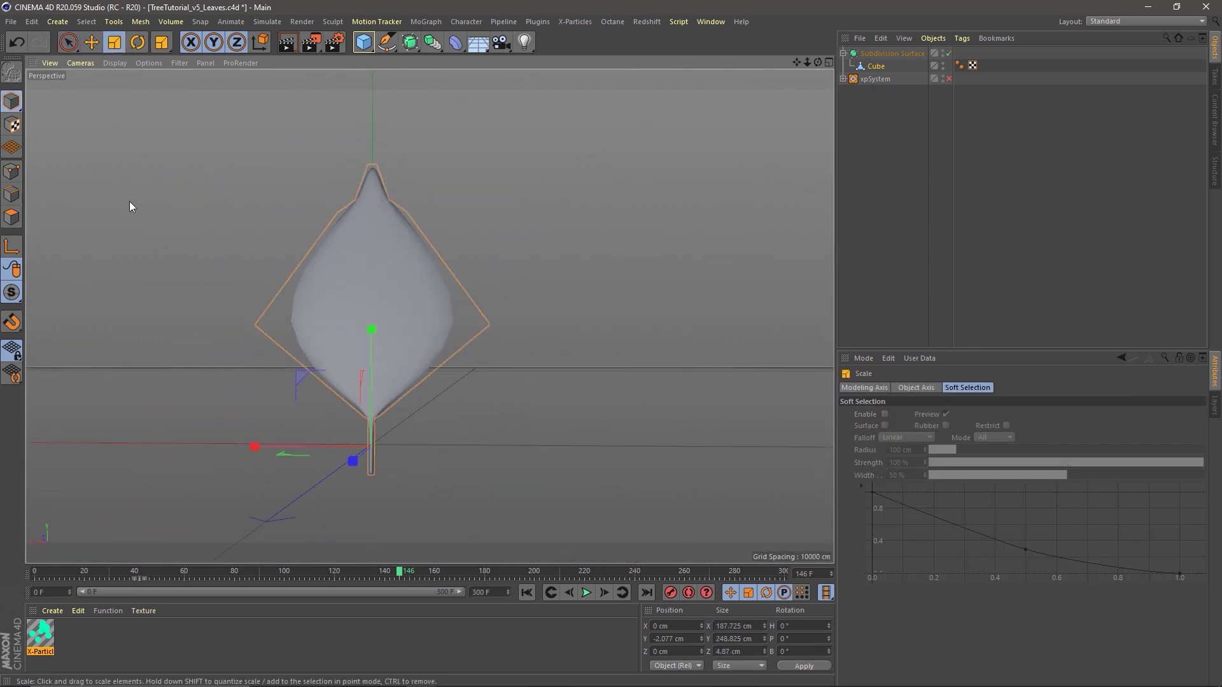
Step: Merge the Subdivision Surface and its Cube into a single polygon mesh with Connect Objects + Delete
right_click_drag(431, 307, 386, 299, "alt")
middle_click_drag(385, 299, 417, 343, "alt")
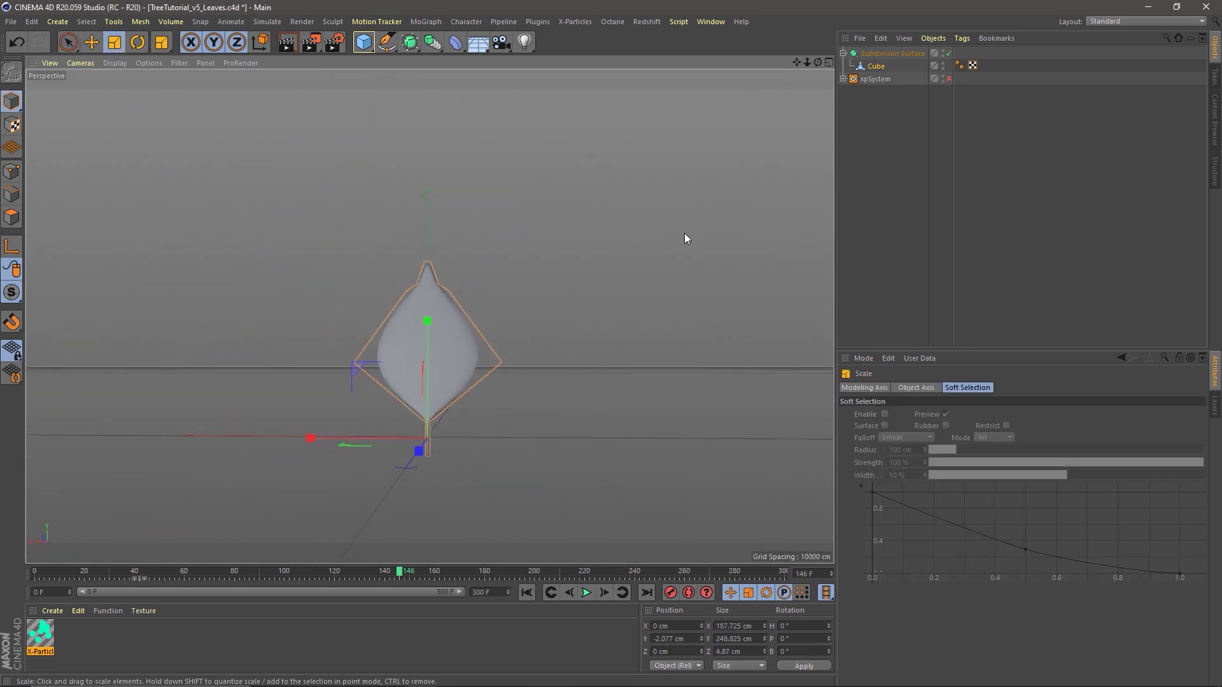
left_click(918, 182)
left_click(879, 54)
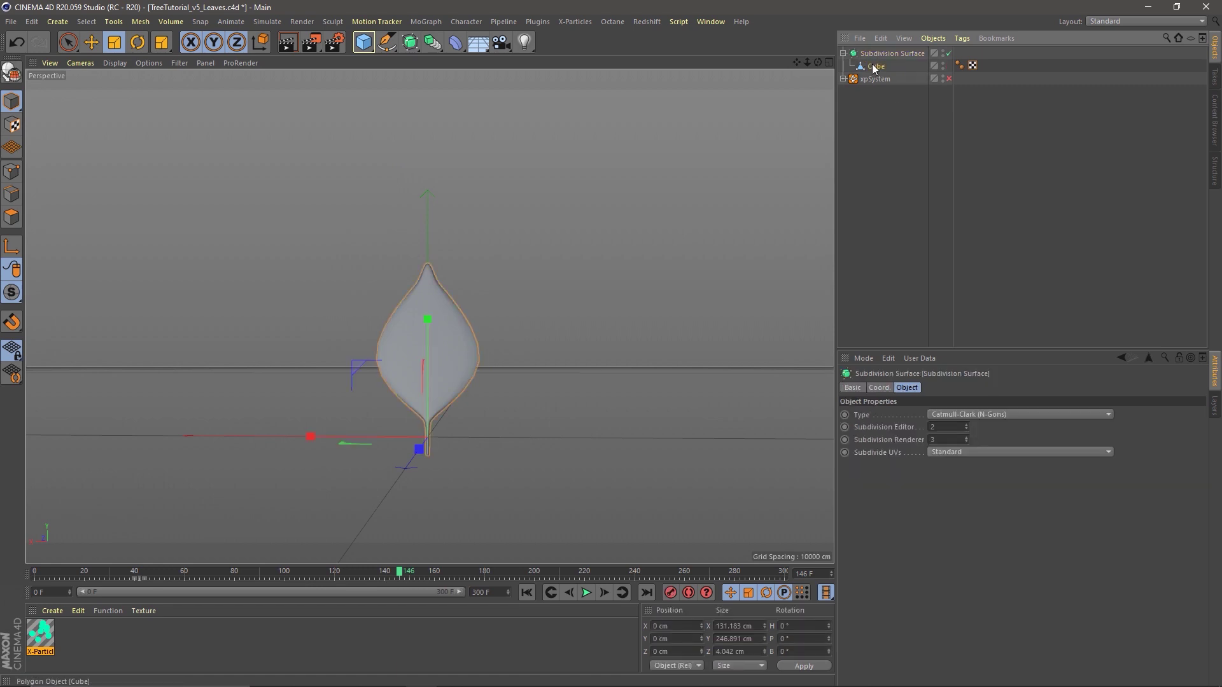
left_click(871, 66, "ctrl")
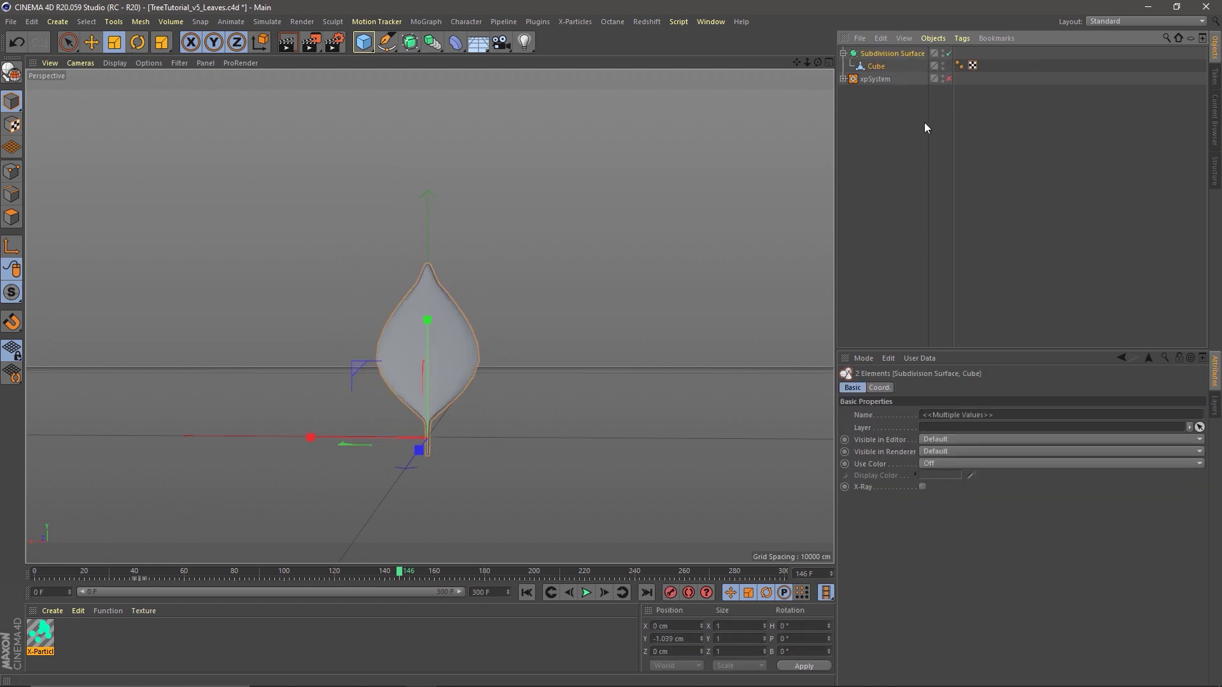
right_click(877, 53)
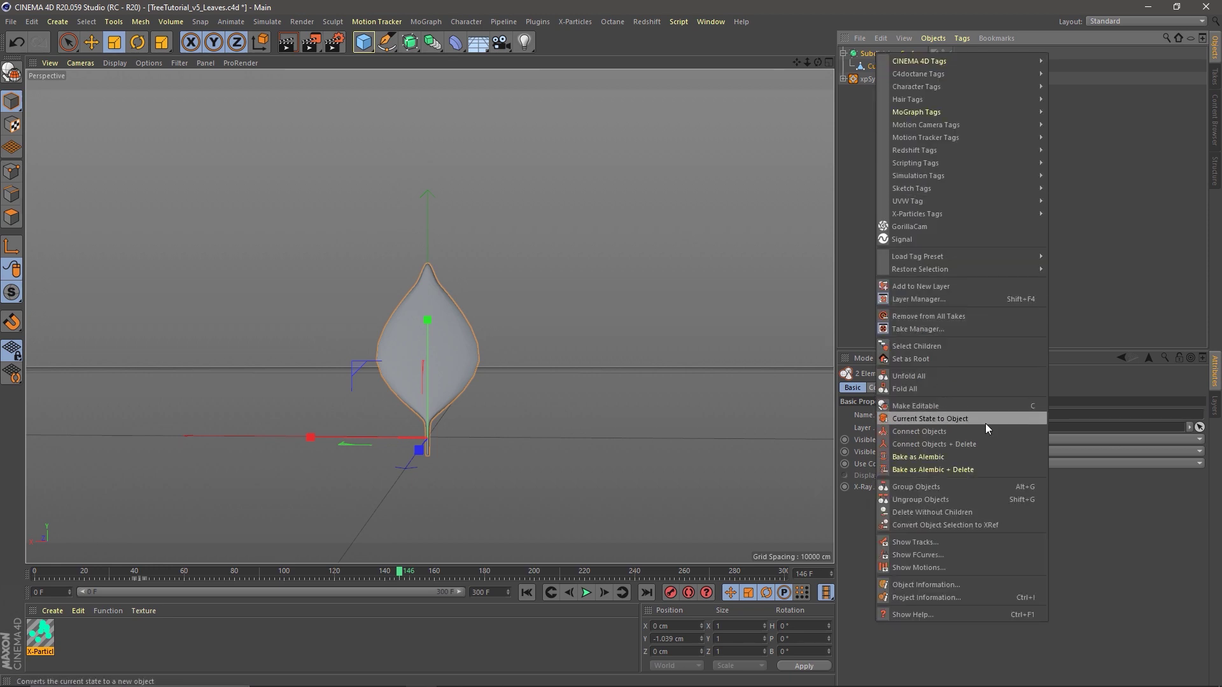
left_click(976, 444)
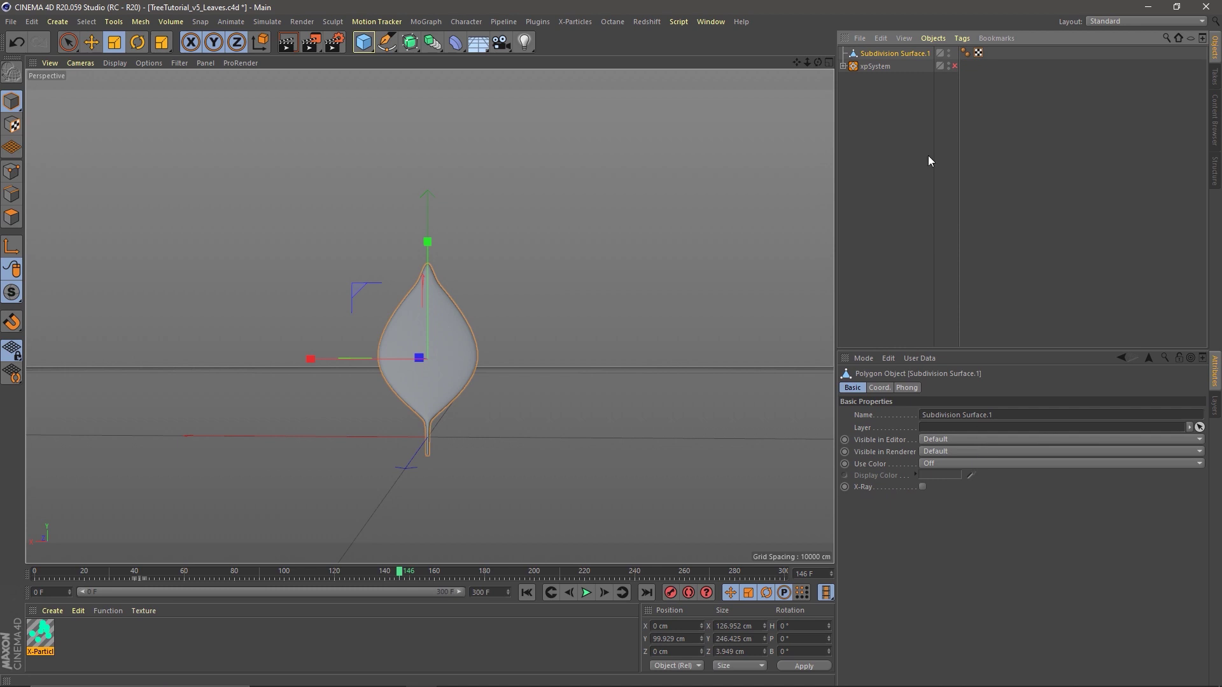
Step: Rename the merged mesh object as Leaf
double_click(888, 55)
type("L")
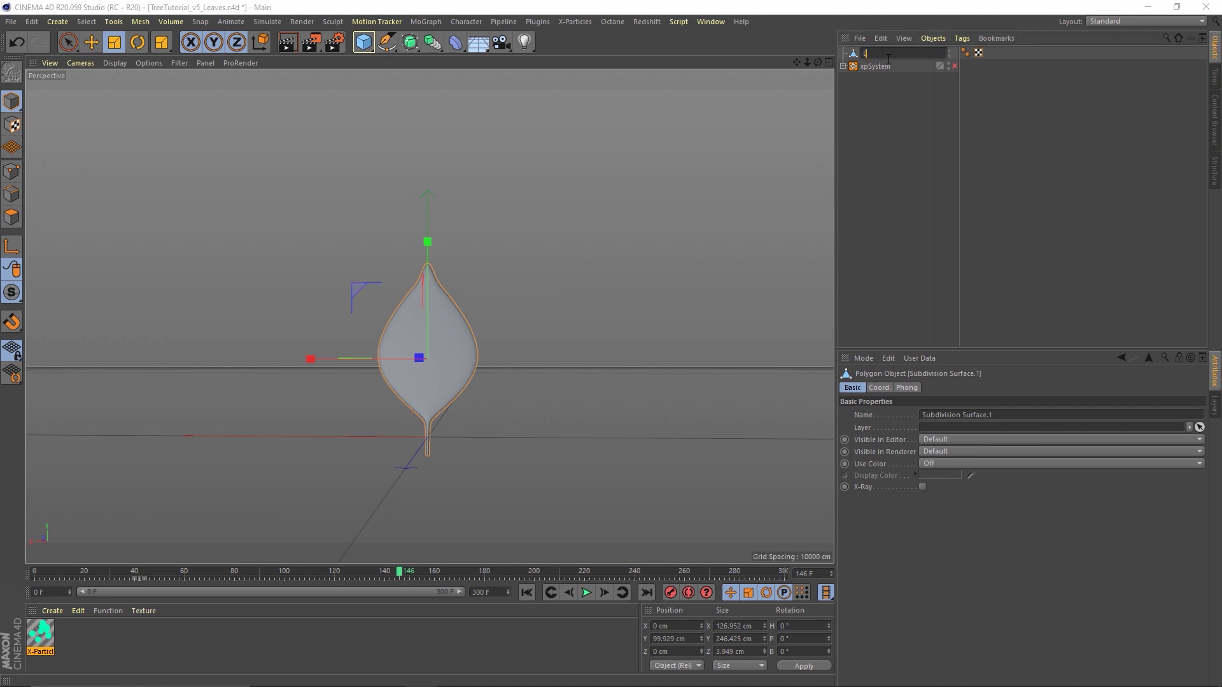
type("eaf")
key("Return")
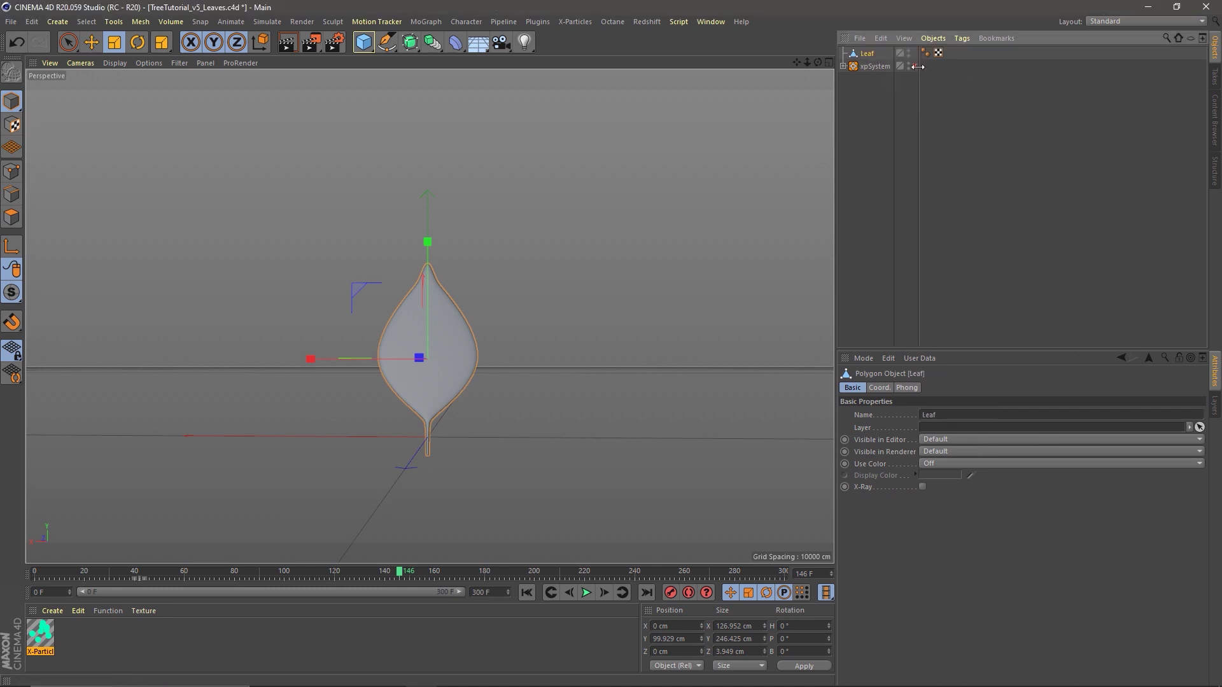
Step: Re-enable the xpSystem and add an xpGenerator to its Generators folder
left_click(915, 66)
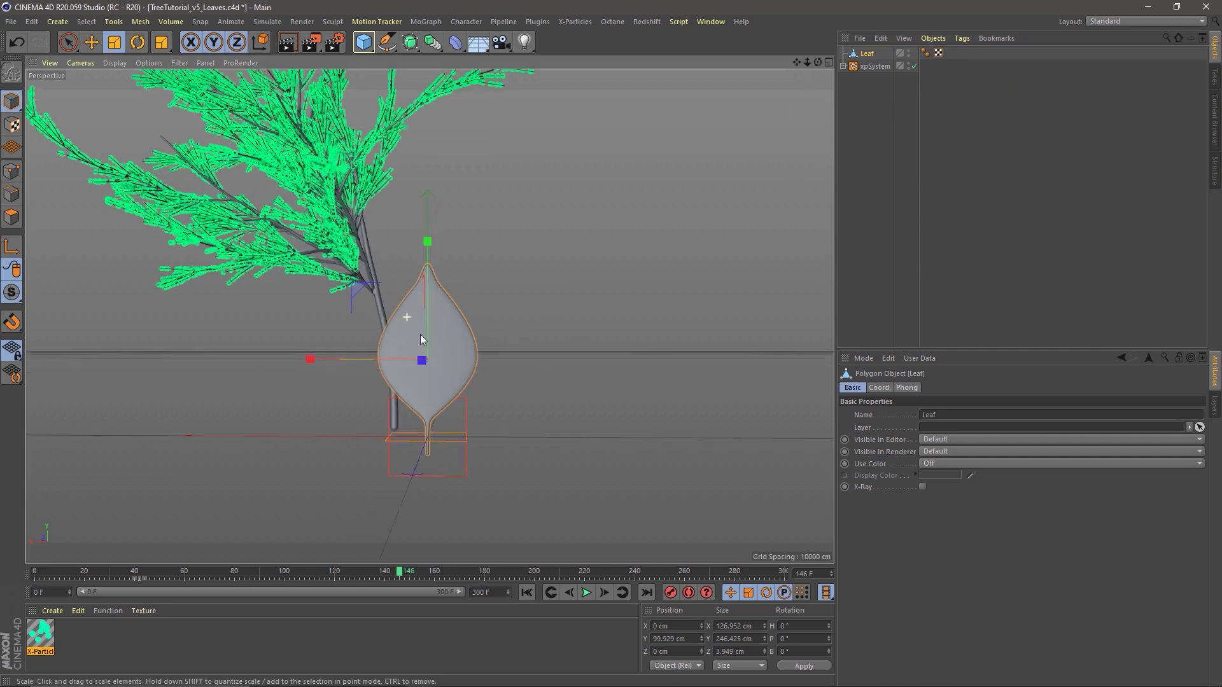
left_click_drag(418, 331, 433, 351, "alt")
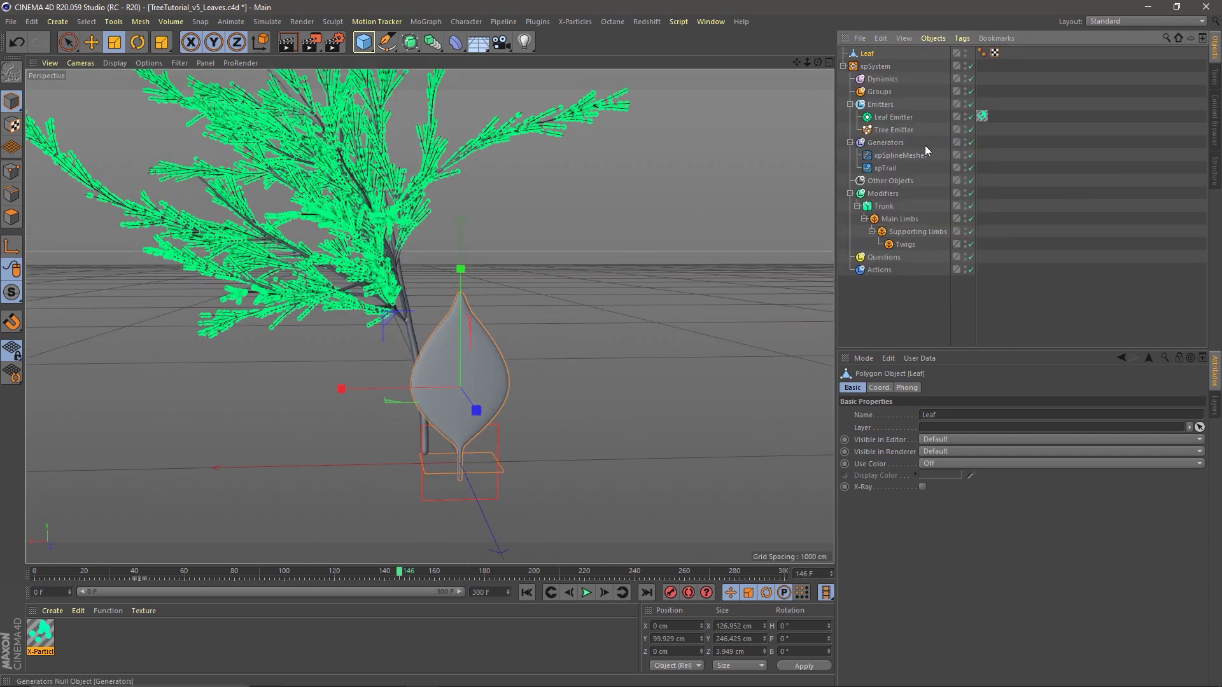
left_click(885, 144)
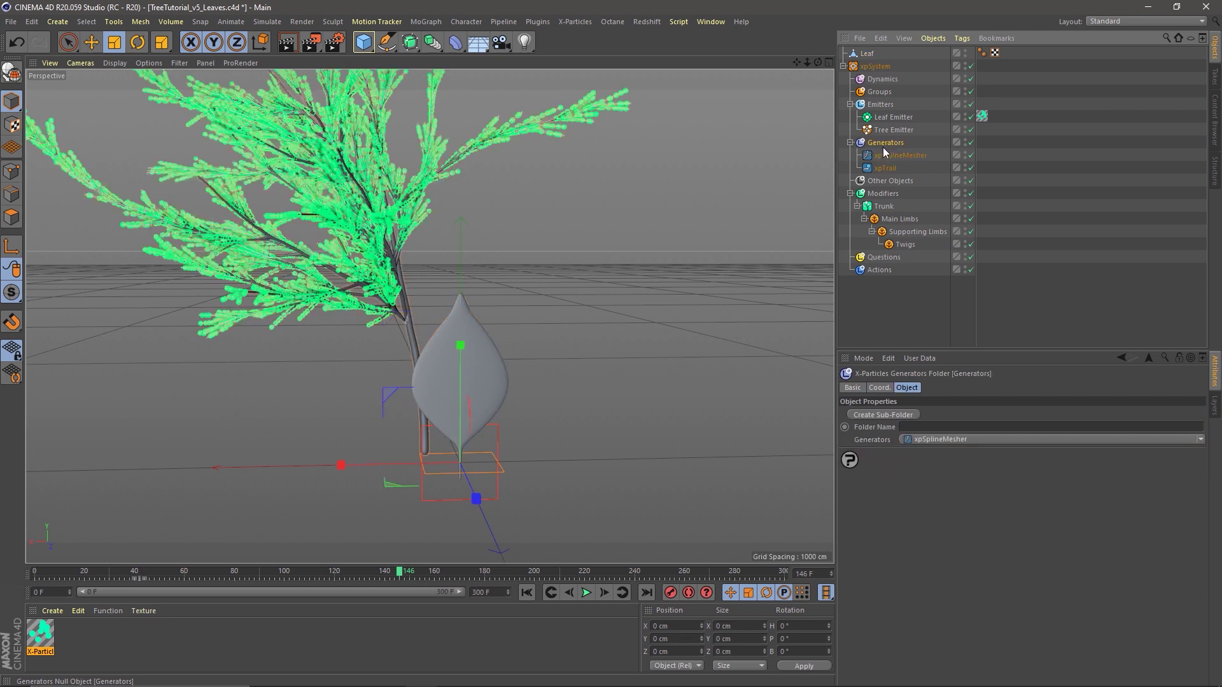
left_click(937, 440)
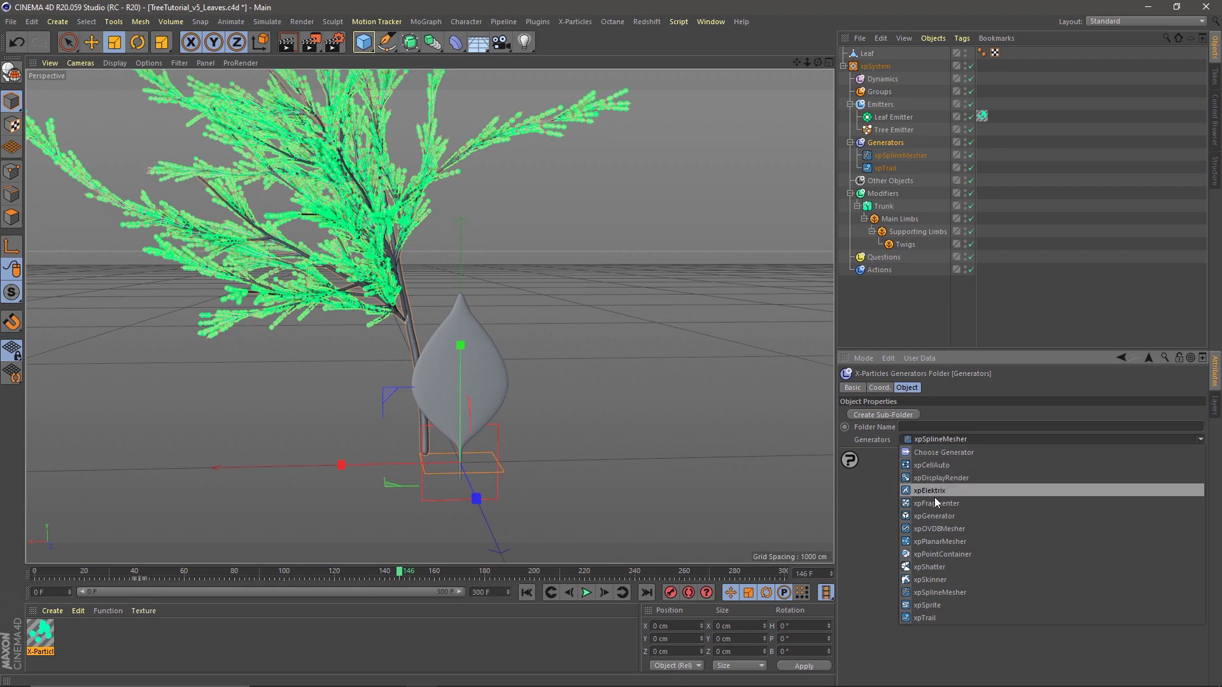
left_click(931, 516)
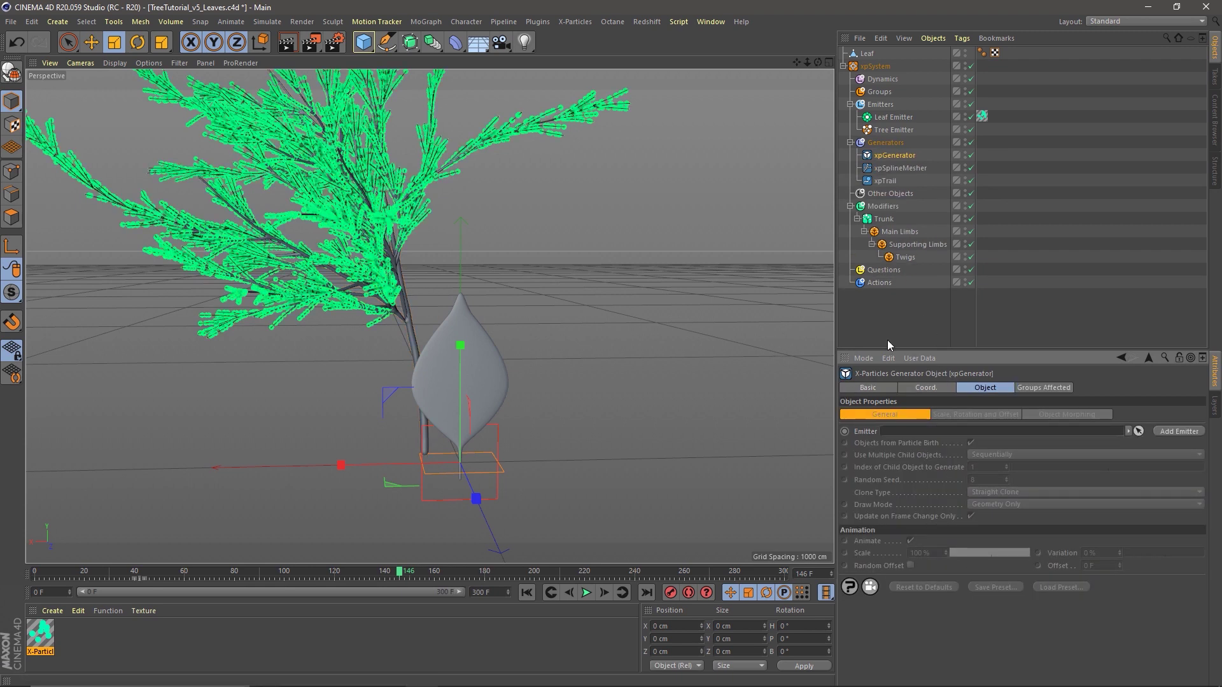
Step: Assign the Leaf Emitter as the xpGenerator's emitter and make the Leaf mesh a child of the generator
left_click_drag(873, 117, 909, 450)
left_click_drag(909, 437, 907, 432)
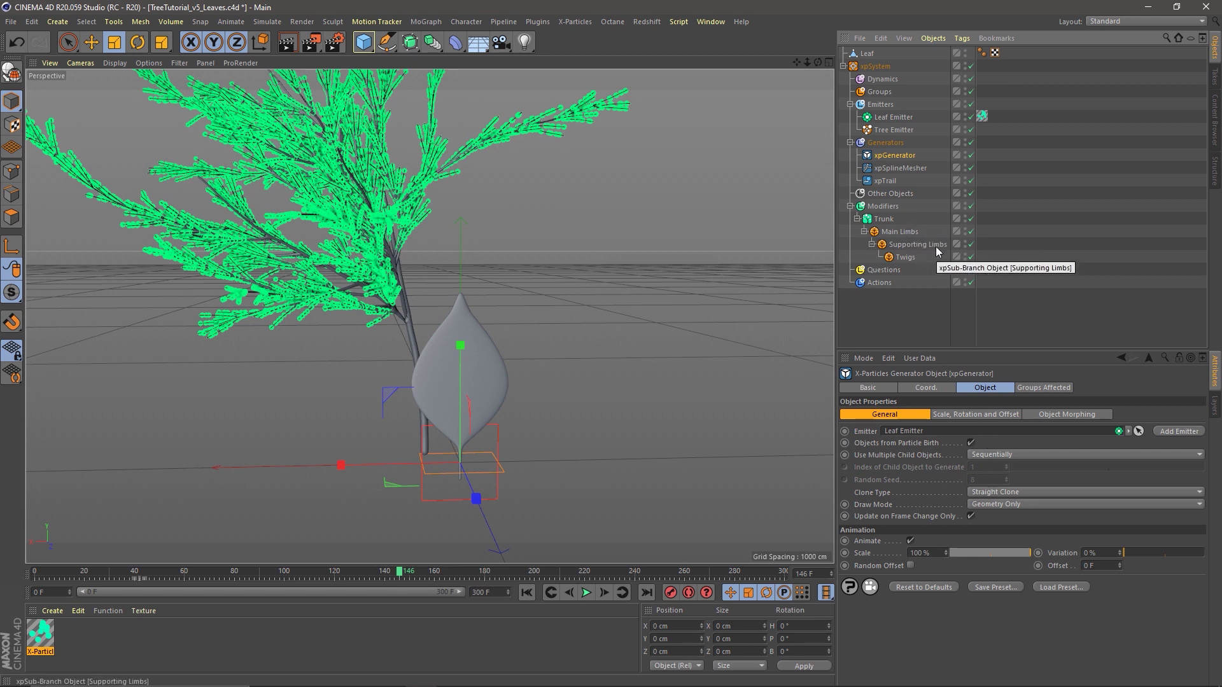
left_click(862, 56)
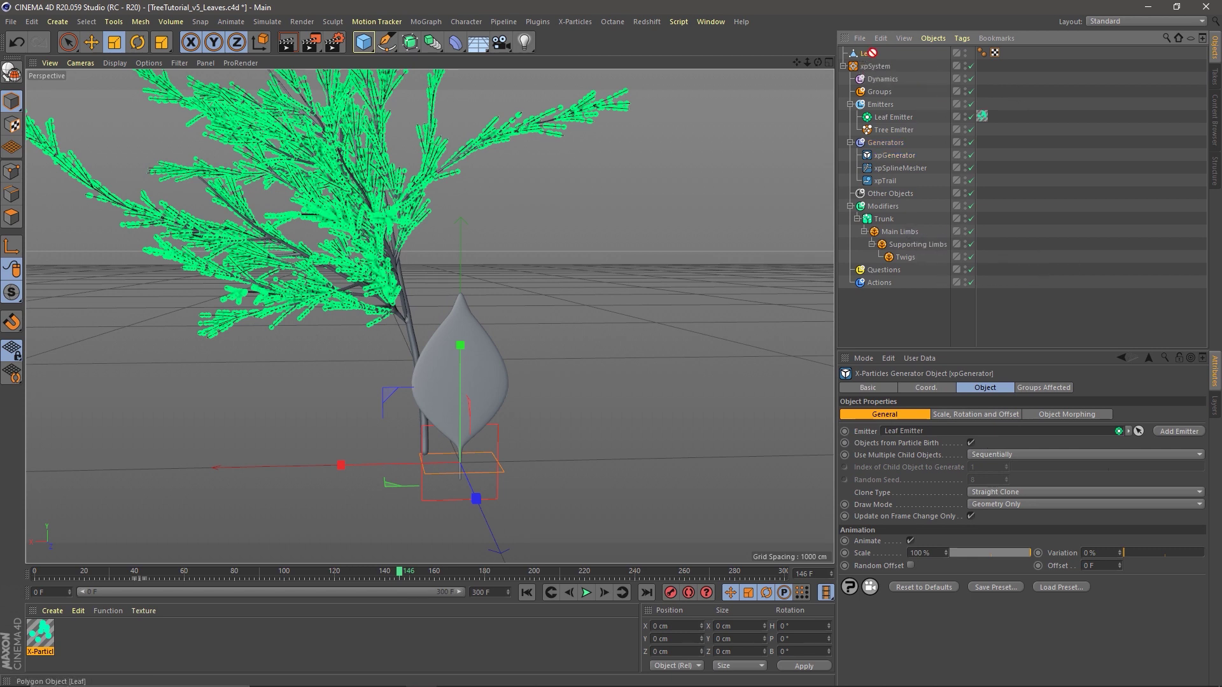
left_click_drag(898, 155, 898, 154)
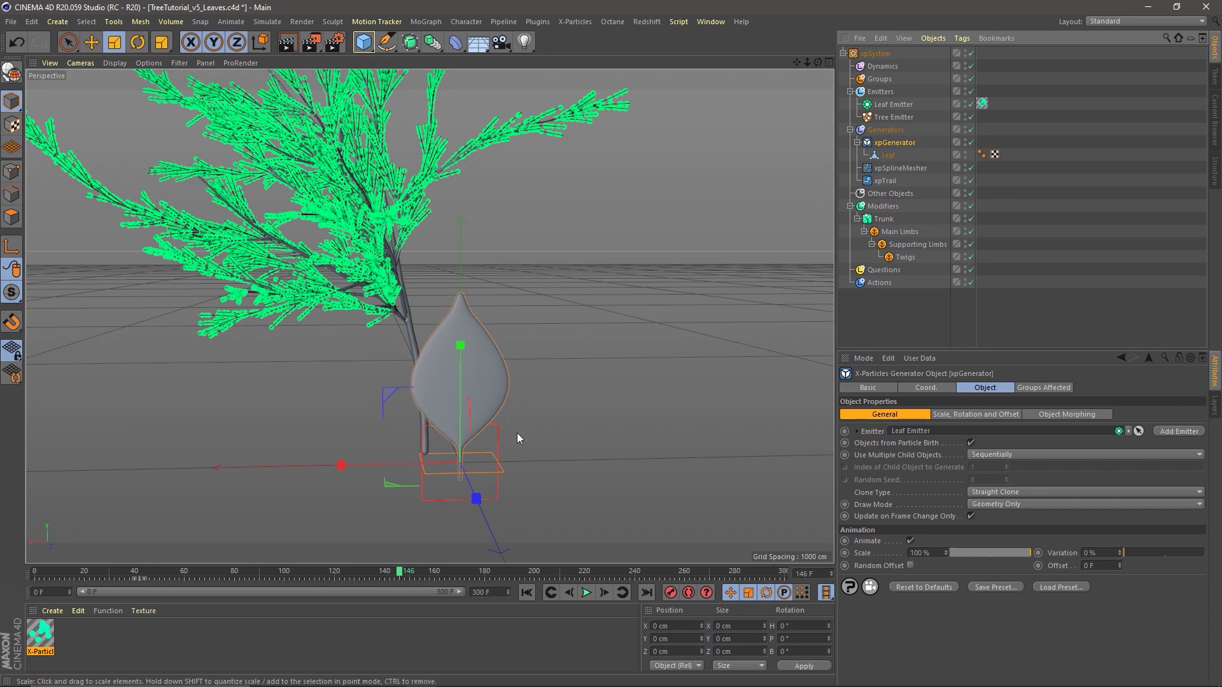
Step: Disable the xpSplineMesher and replay the simulation from the start to about frame 71 to inspect the leaf particles
left_click(527, 593)
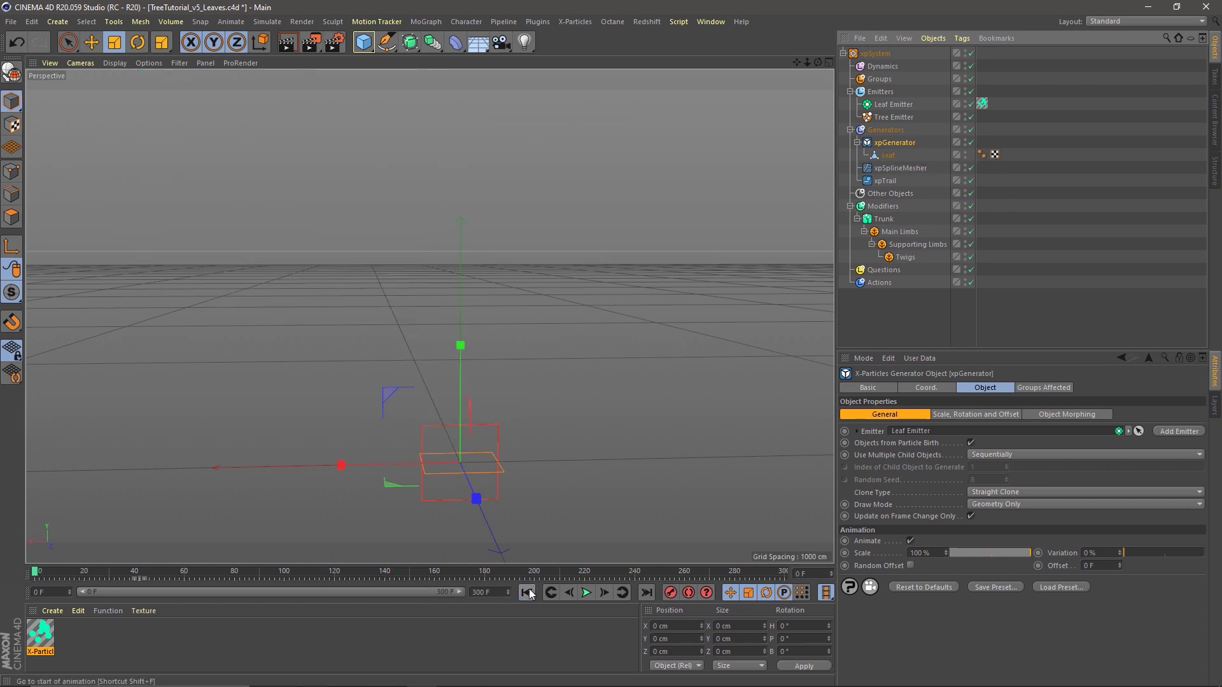
left_click(971, 168)
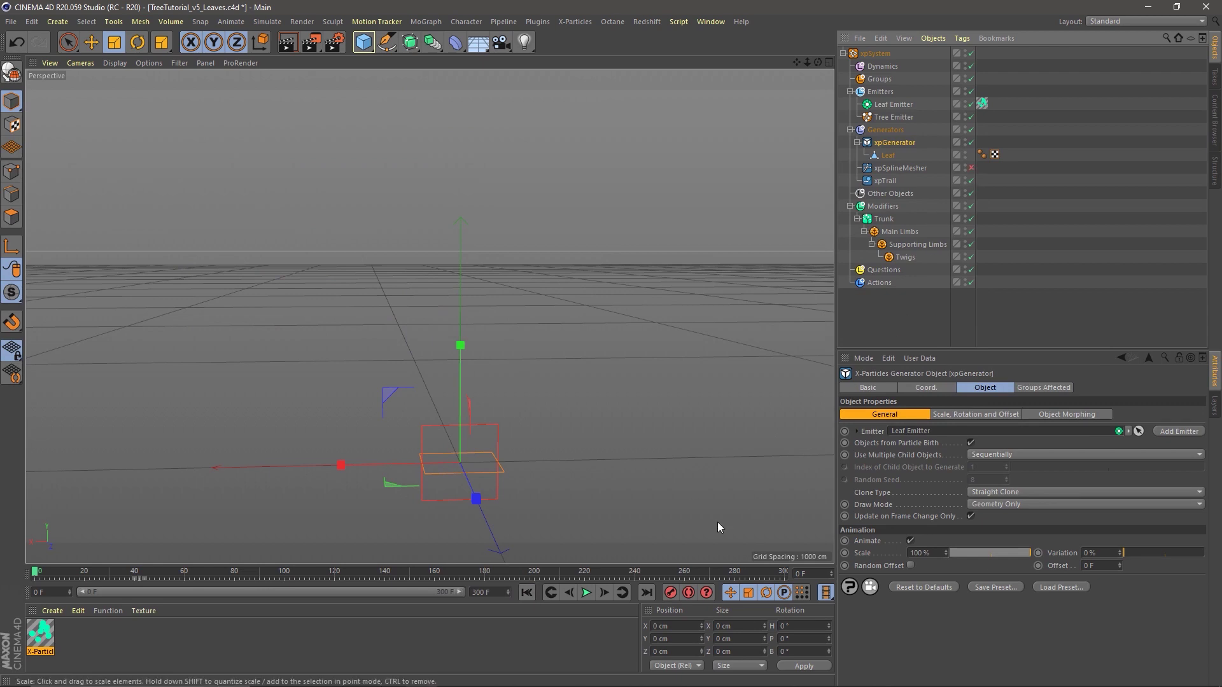
left_click(585, 593)
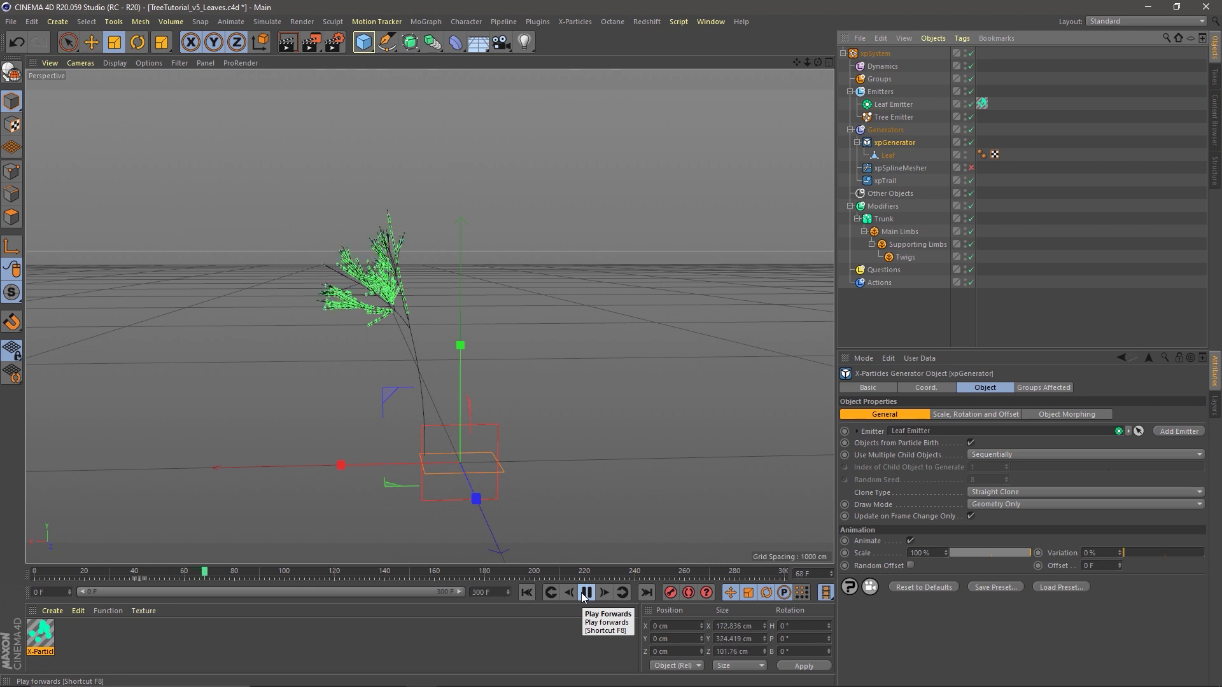
left_click(585, 593)
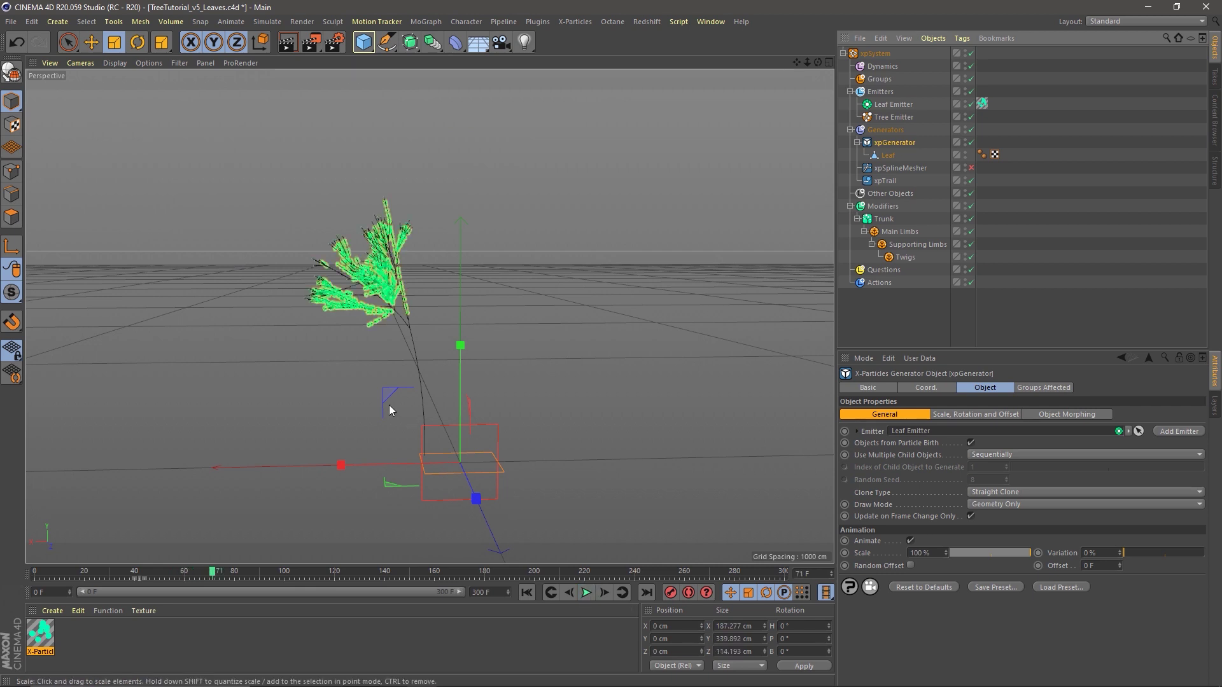
right_click_drag(364, 279, 579, 283, "alt")
left_click_drag(580, 282, 368, 345, "alt")
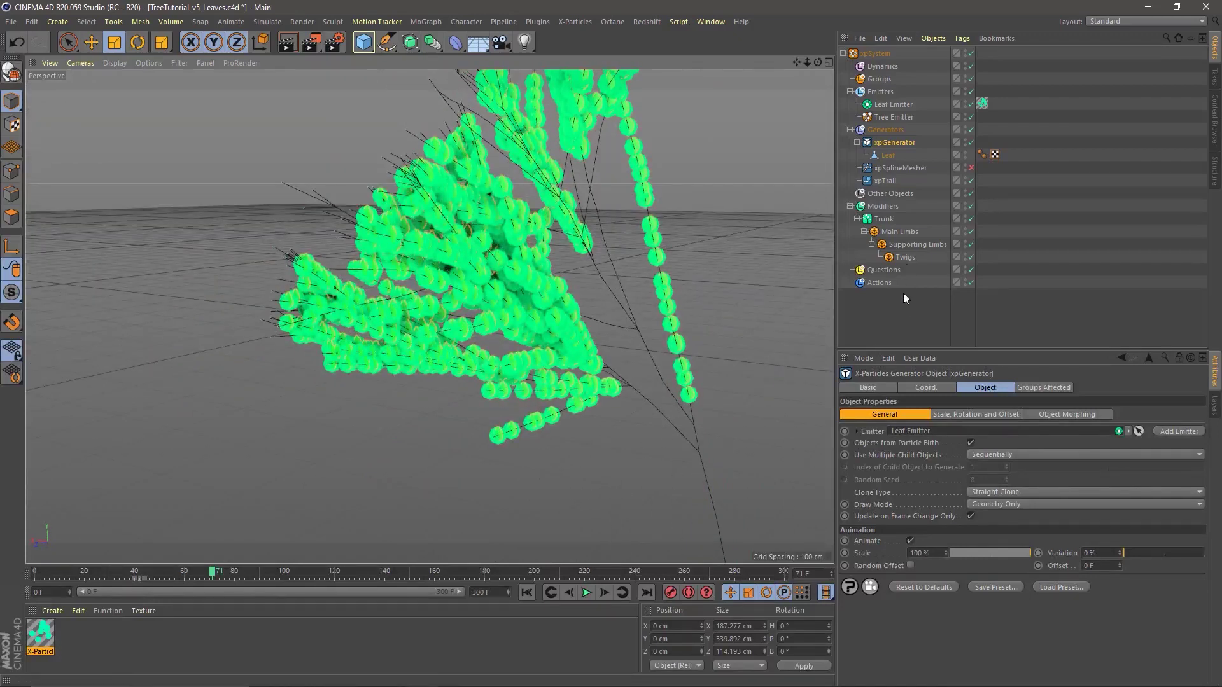
Step: Set the Leaf Emitter's editor display to Dots
left_click(897, 103)
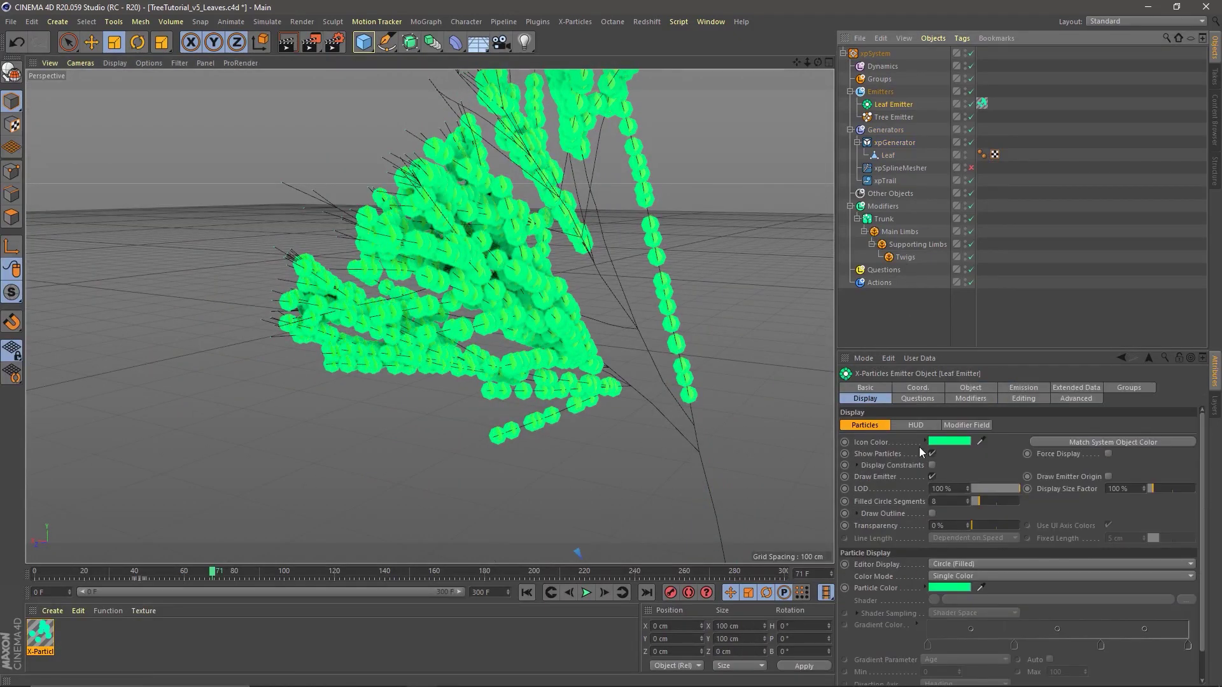
left_click(976, 564)
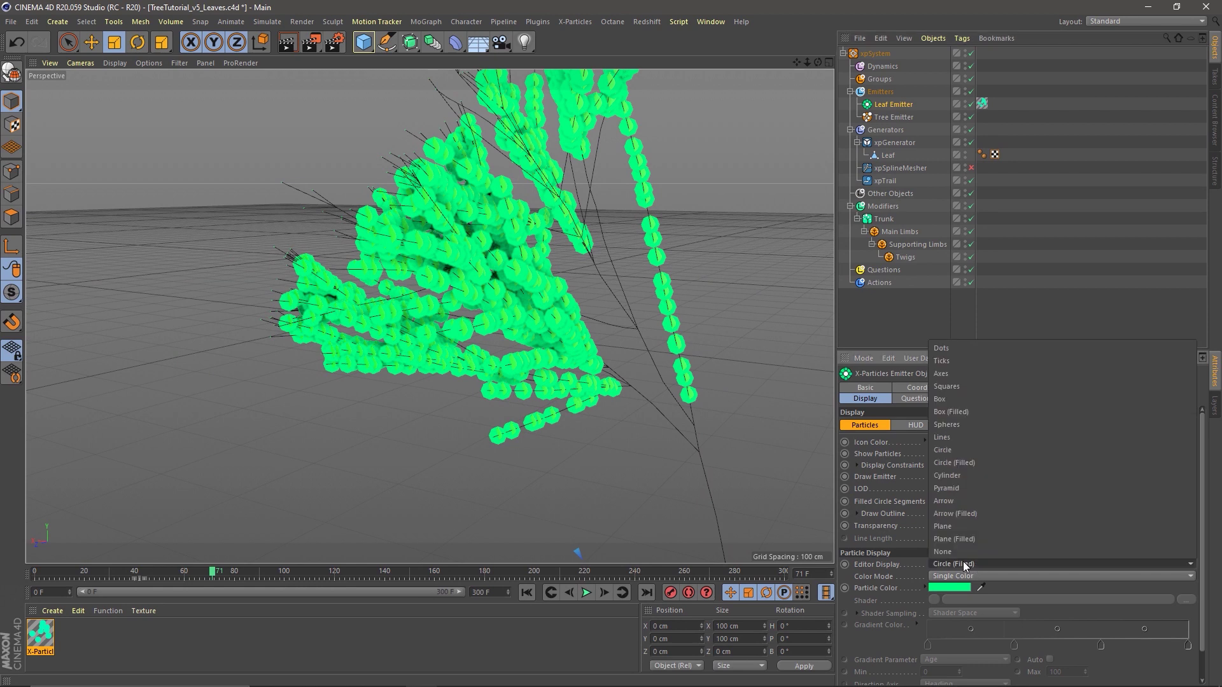
left_click(975, 348)
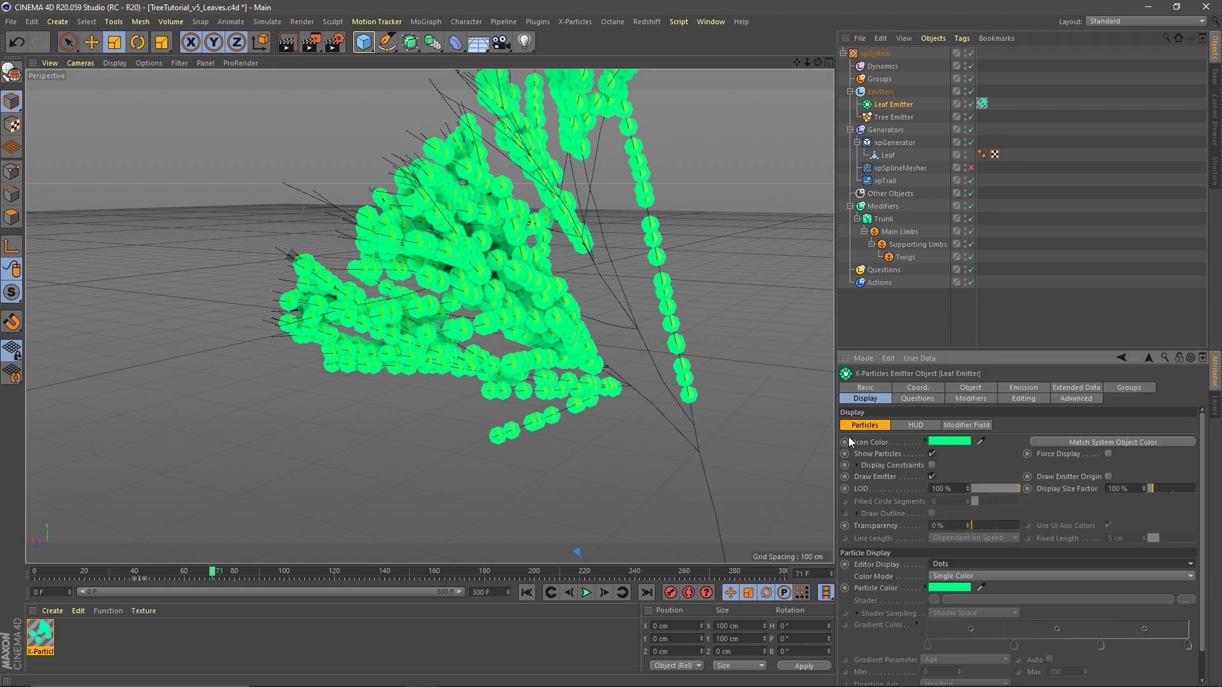
Step: Replay the simulation from the start to about frame 65 and examine the generated leaves on the branches
left_click(526, 593)
left_click(587, 593)
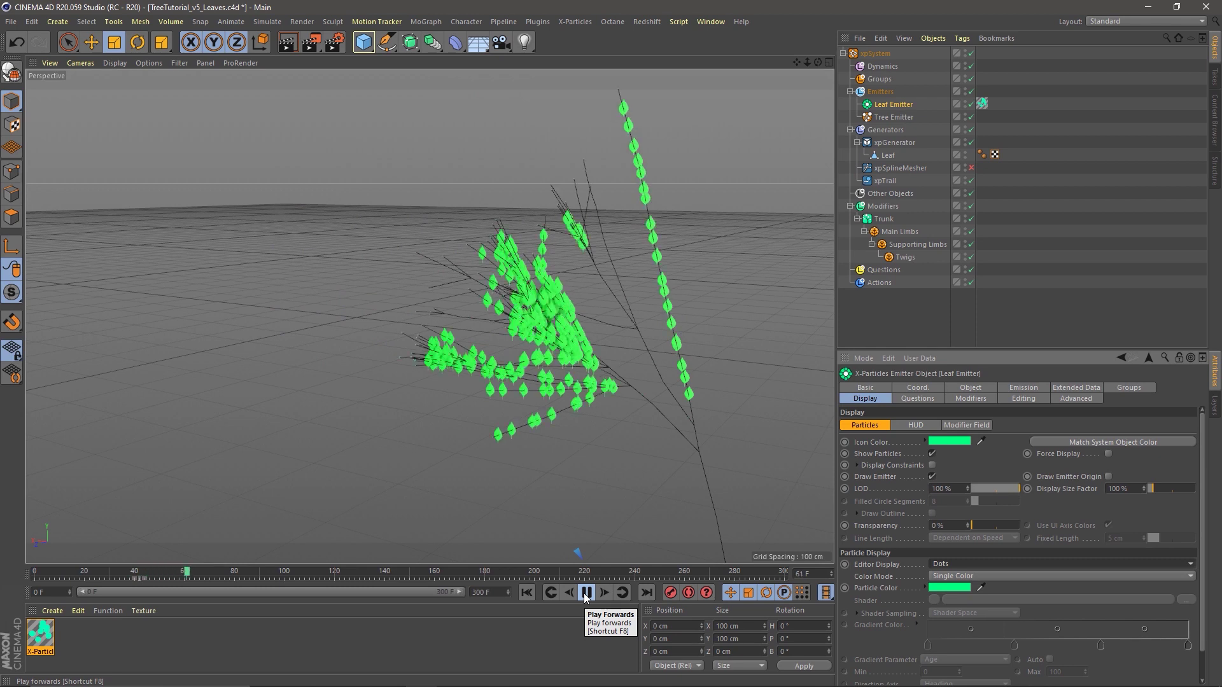
left_click(586, 593)
left_click_drag(553, 378, 517, 319, "alt")
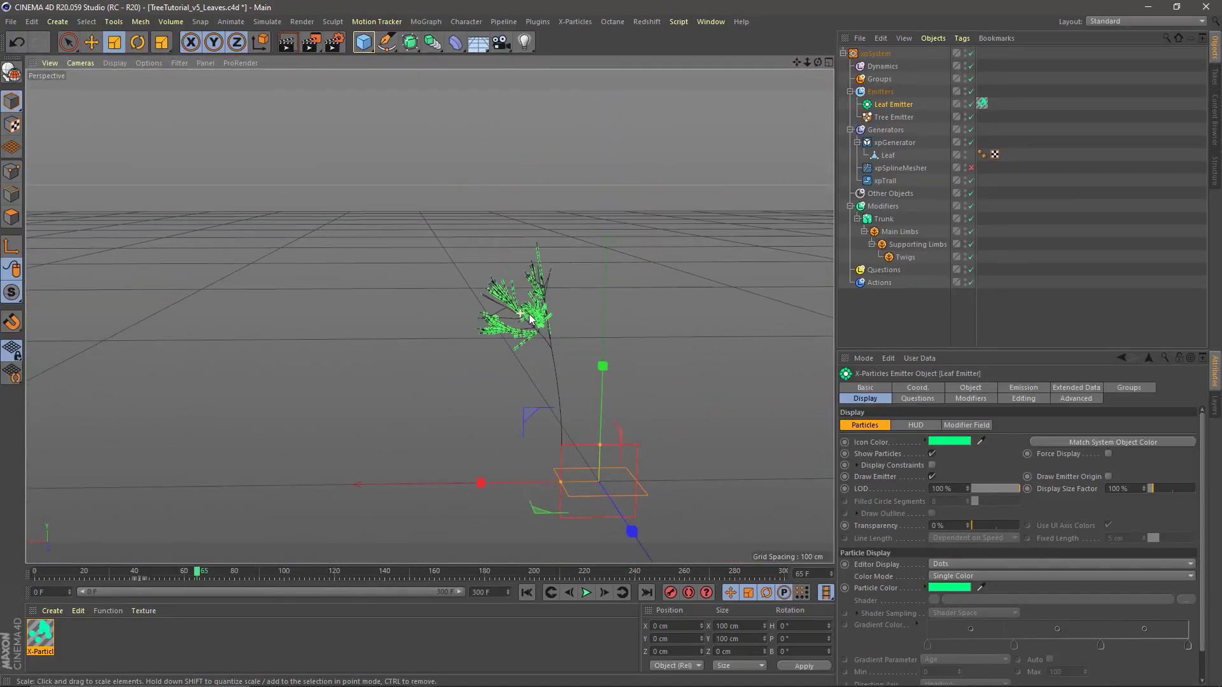
Step: Enable axis editing for the Leaf mesh and move its axis down to the stem's base, about Y -22 cm
left_click(896, 156)
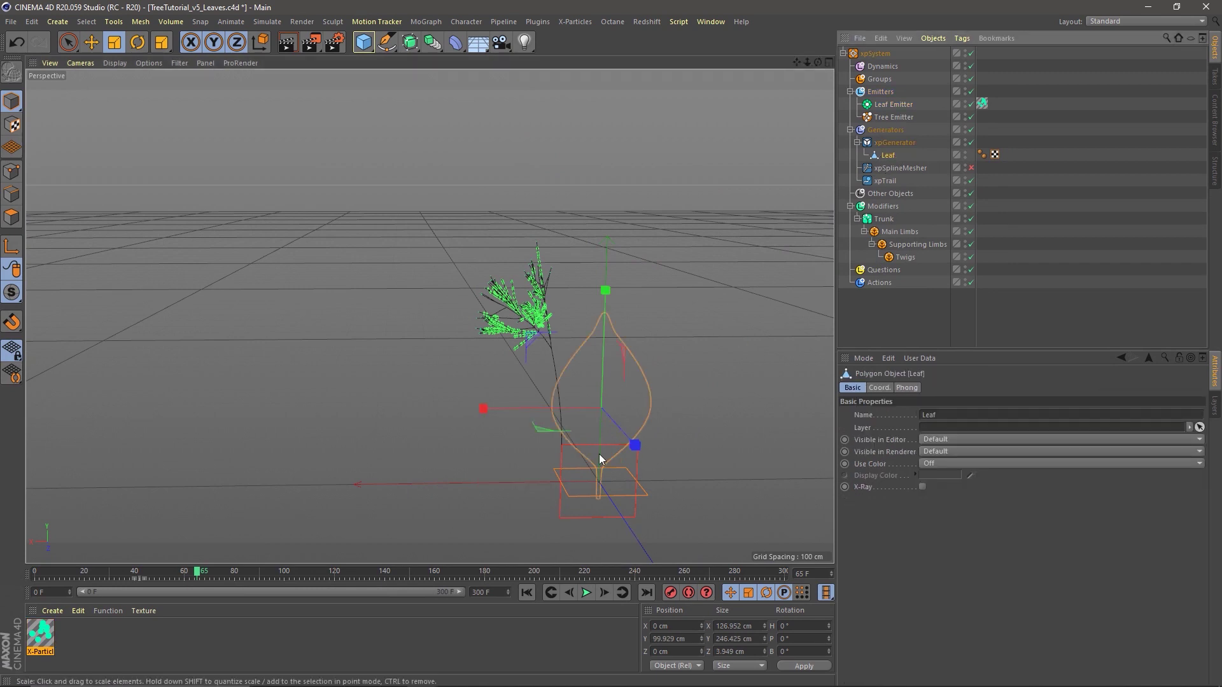
scroll(520, 335, "up", 5)
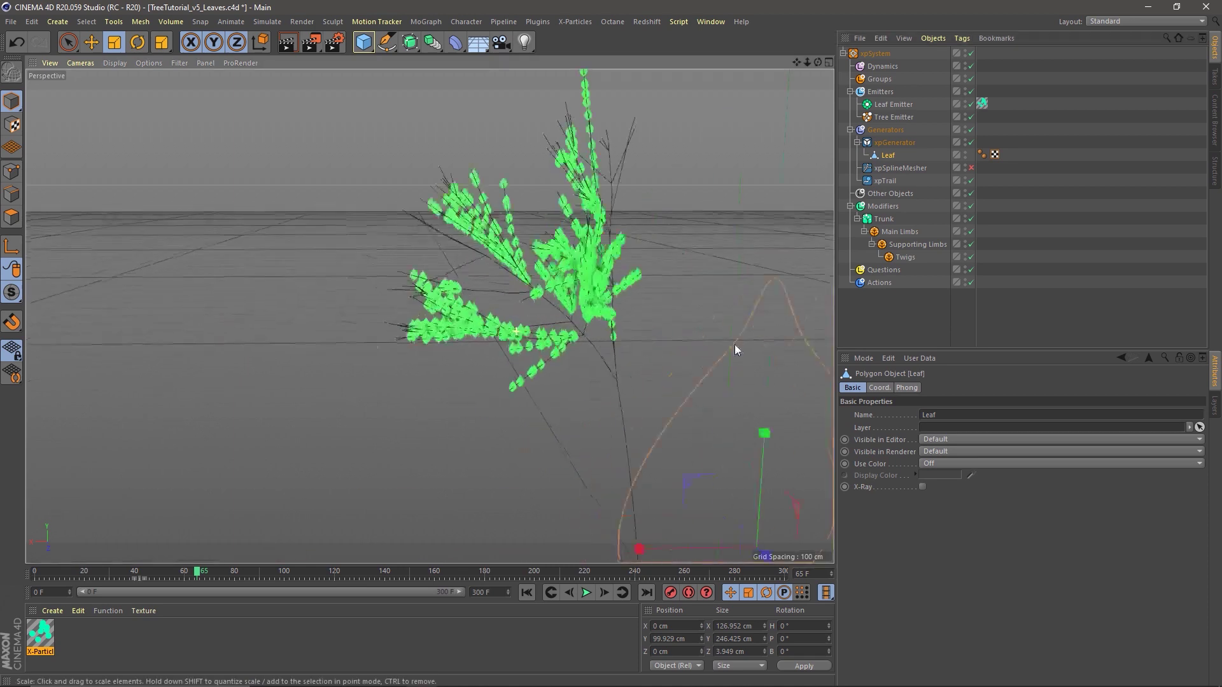
scroll(500, 335, "up", 5)
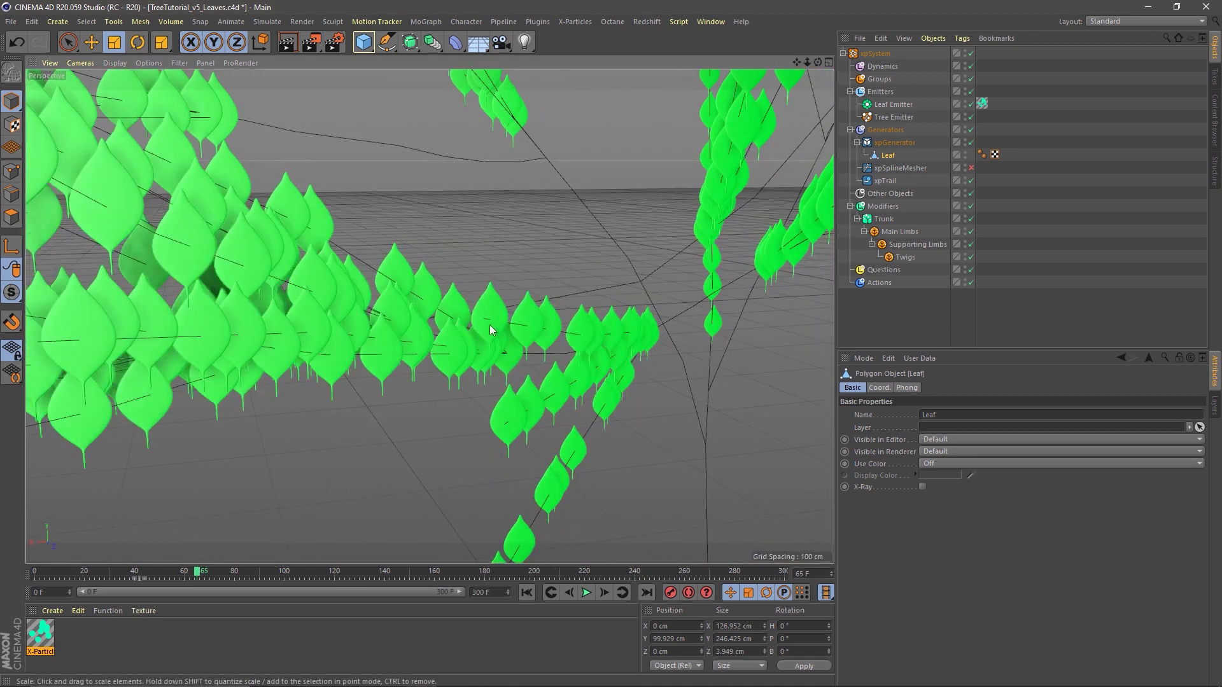
left_click_drag(511, 326, 453, 320, "alt")
right_click_drag(454, 320, 347, 342, "alt")
middle_click_drag(498, 318, 385, 287, "alt")
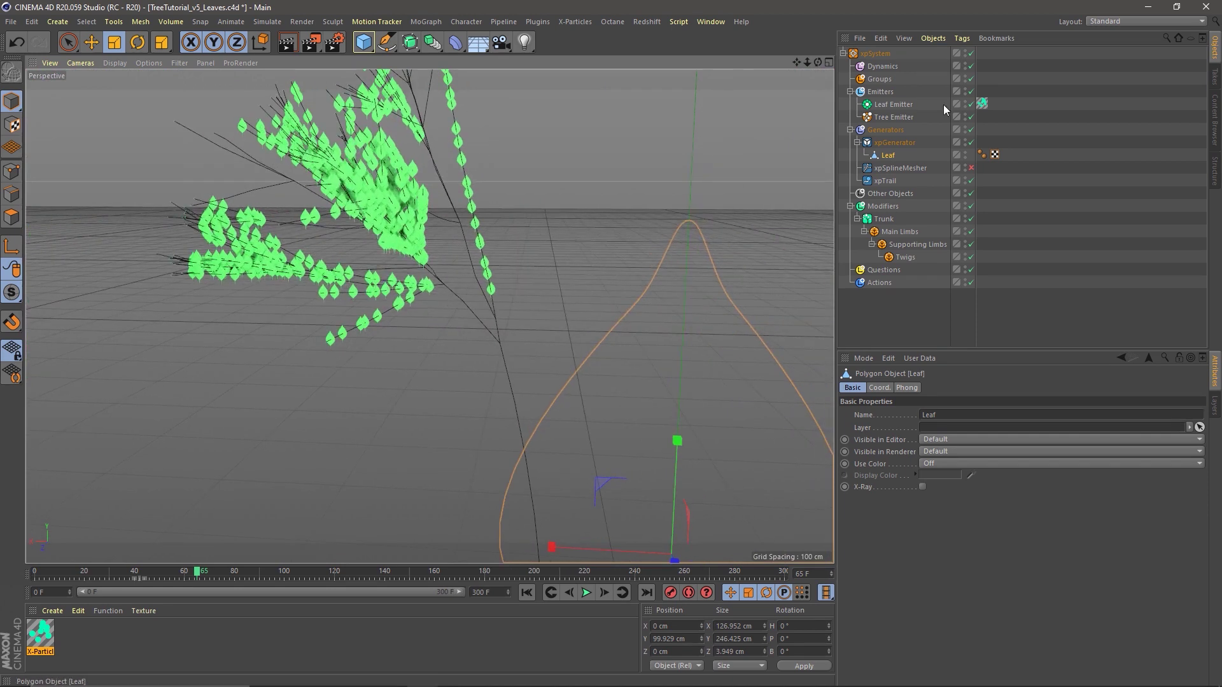
left_click_drag(666, 417, 540, 178, "alt")
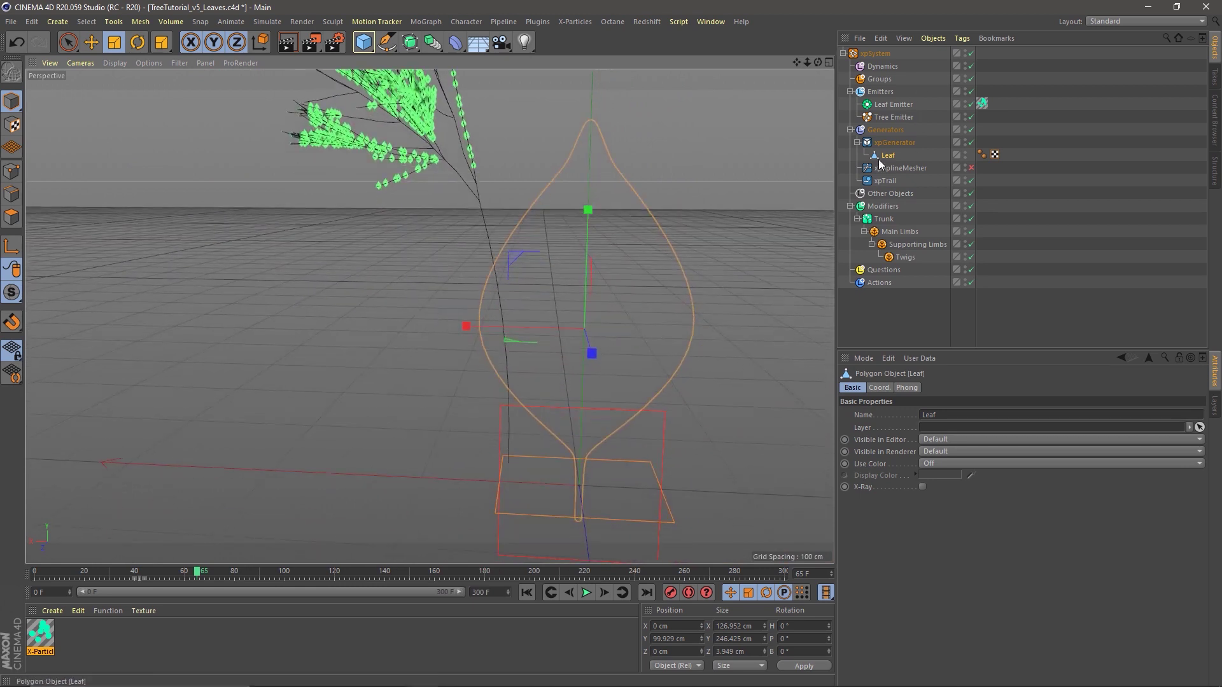
left_click(11, 252)
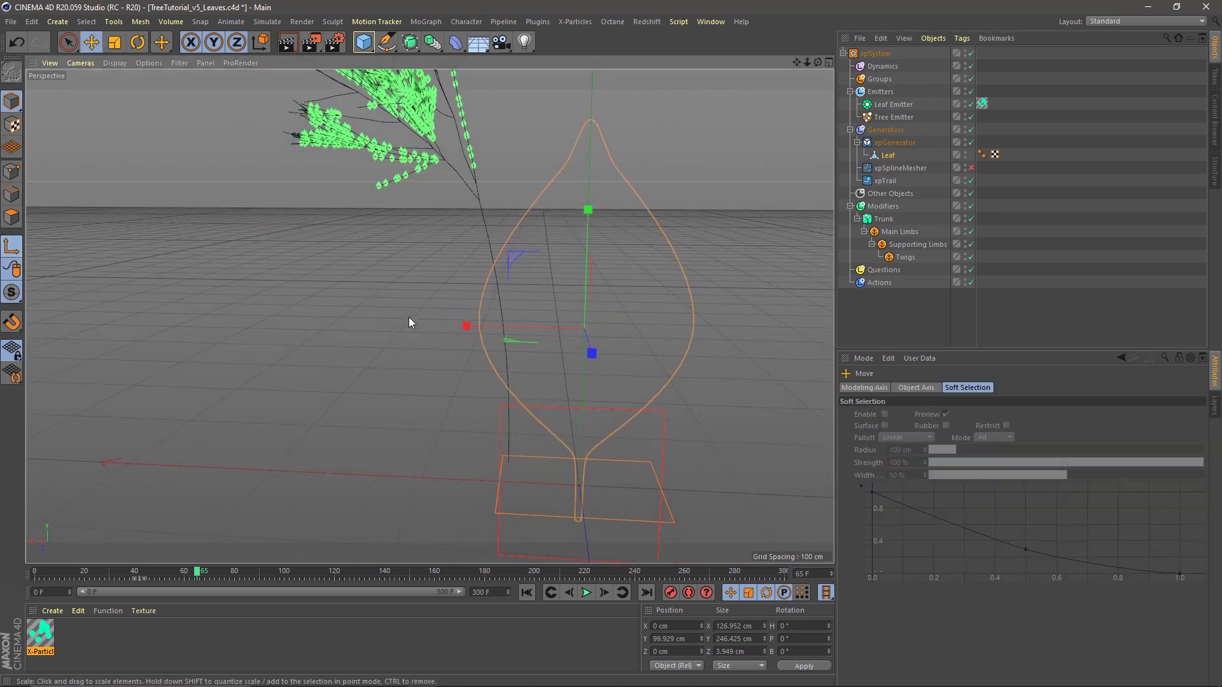
left_click_drag(594, 220, 585, 405)
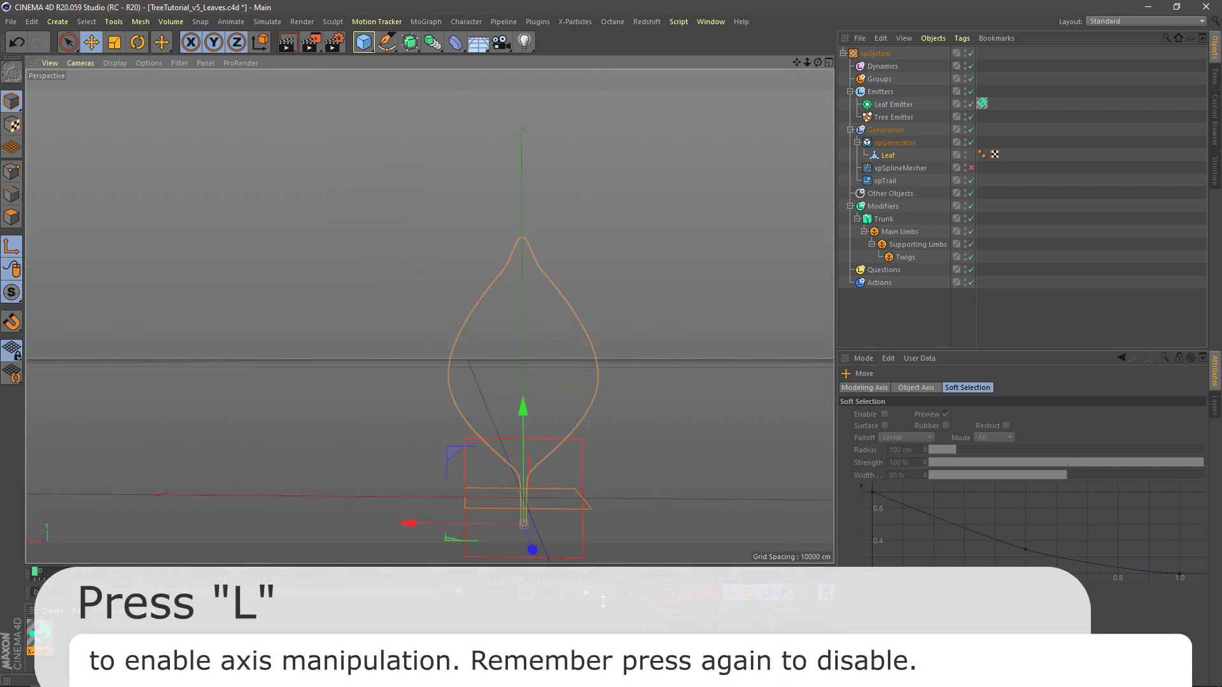
Step: Play the simulation to about frame 68 and check up close where the leaves attach to the branches
left_click(587, 593)
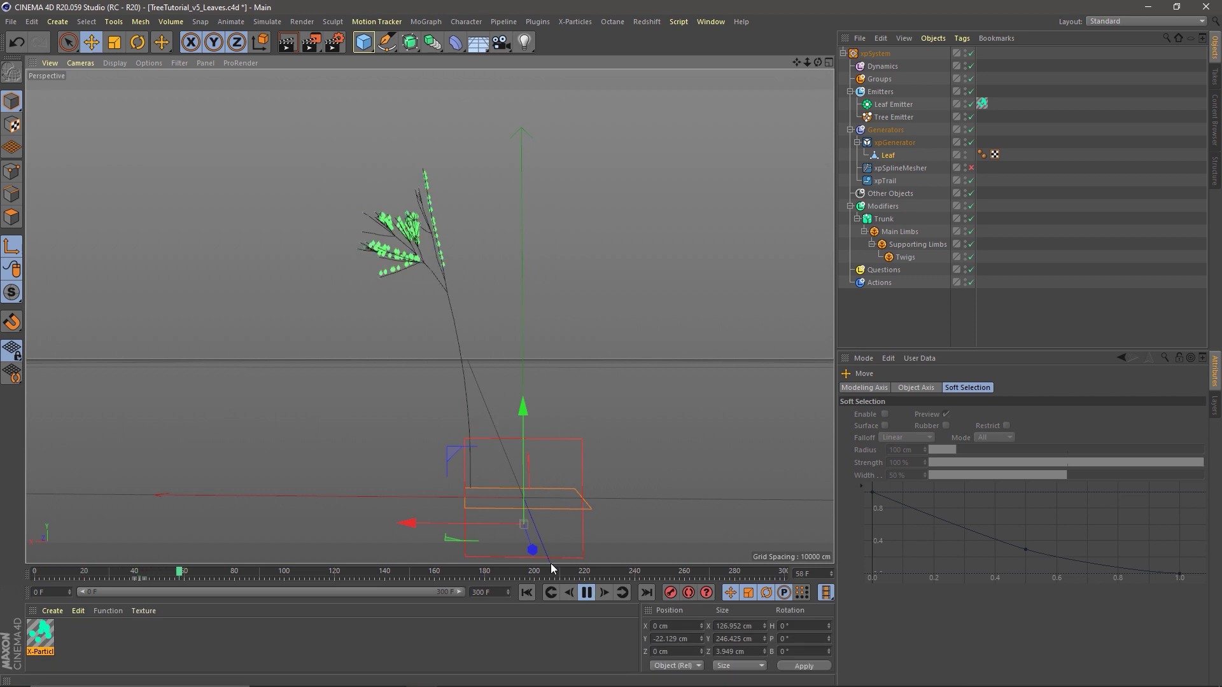
left_click(586, 593)
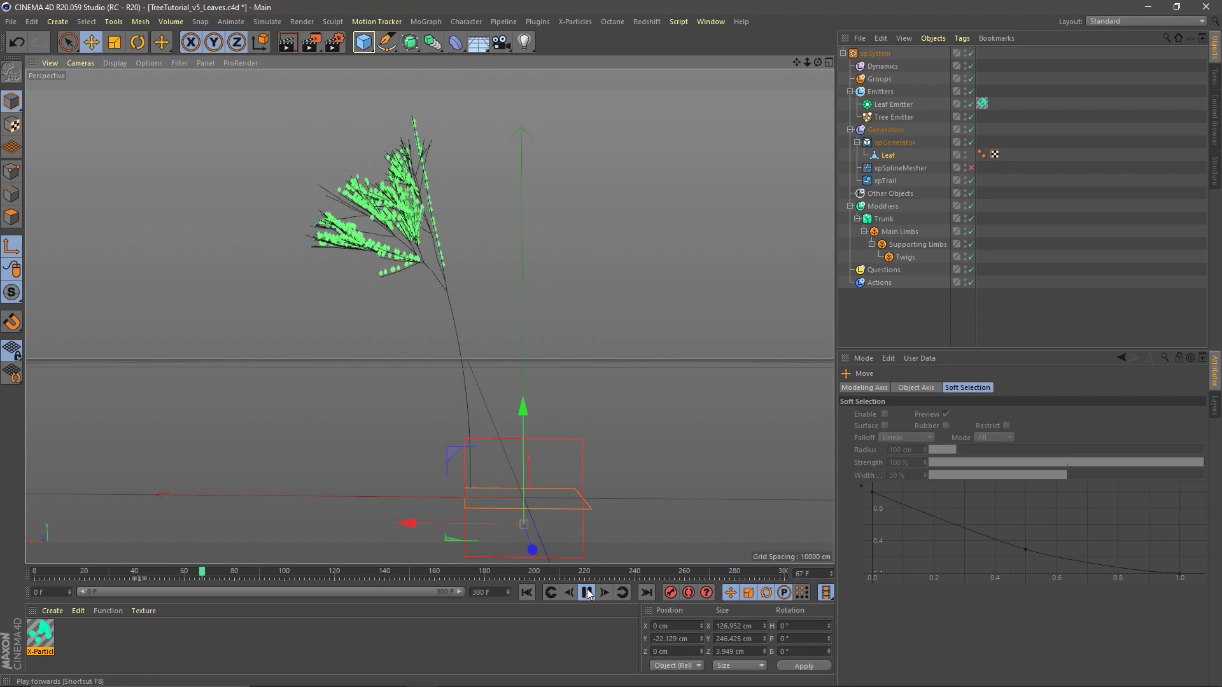
scroll(394, 222, "up", 10)
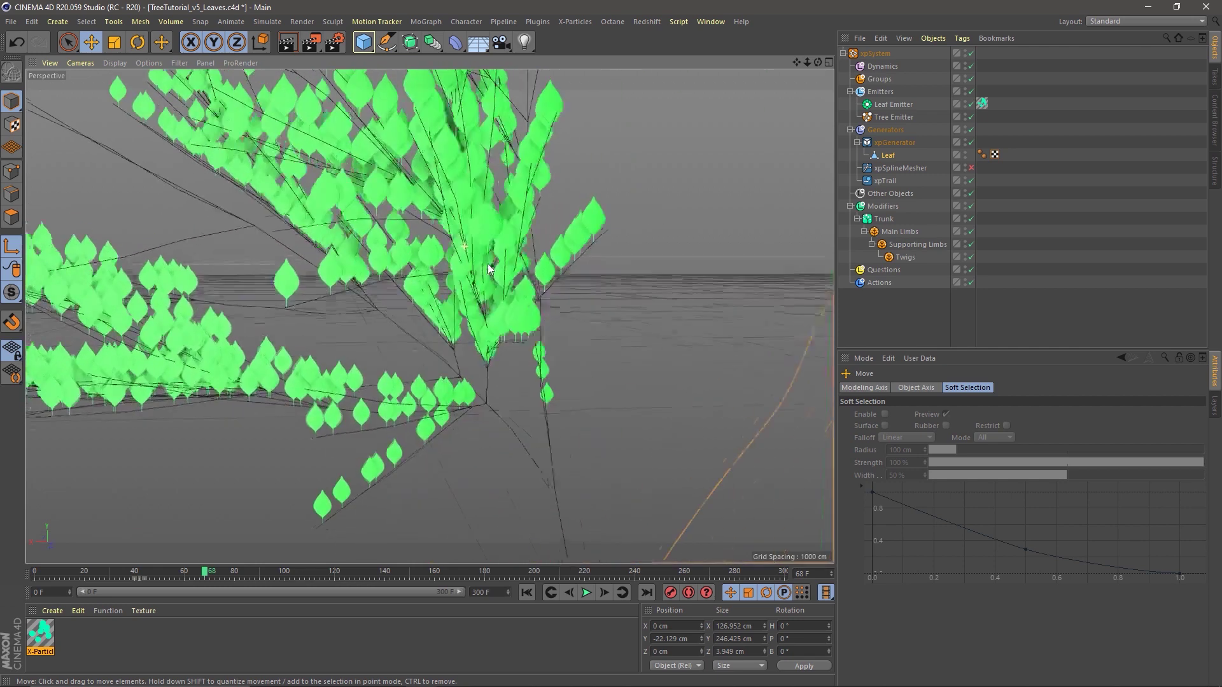
Step: Turn on Use Rotation in the Leaf Emitter's extended data and set its rotation mode to Tangential
scroll(490, 269, "up", 5)
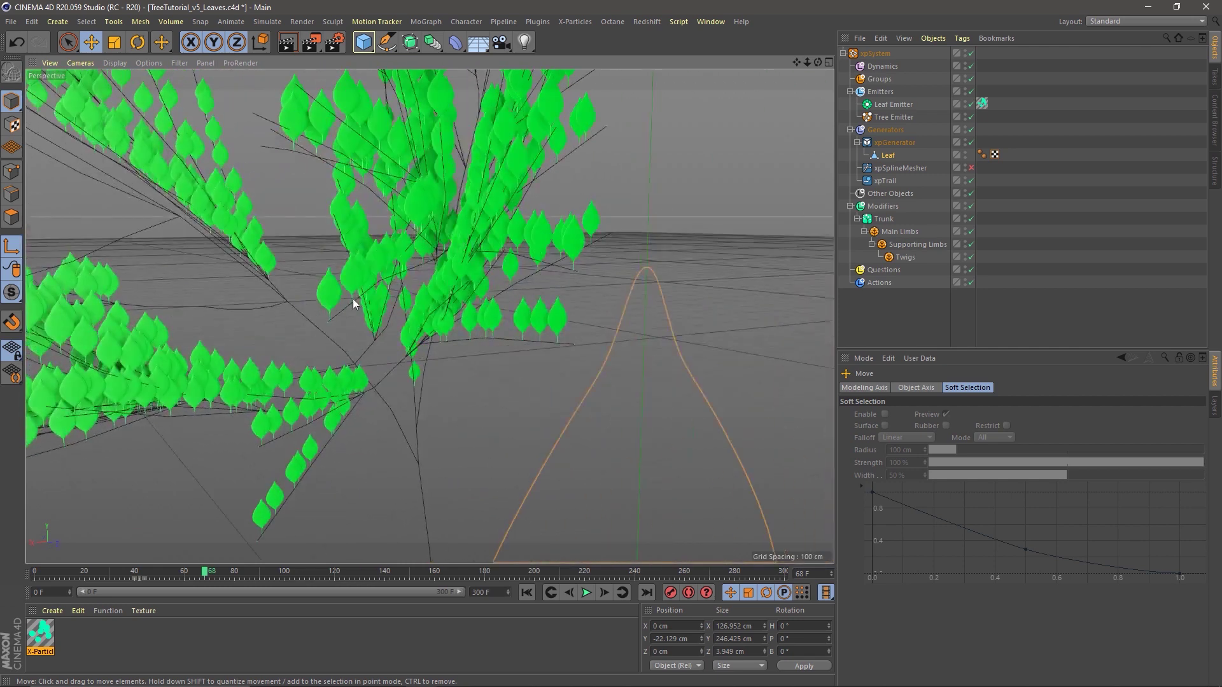
scroll(452, 248, "down", 5)
left_click_drag(380, 270, 412, 255, "alt")
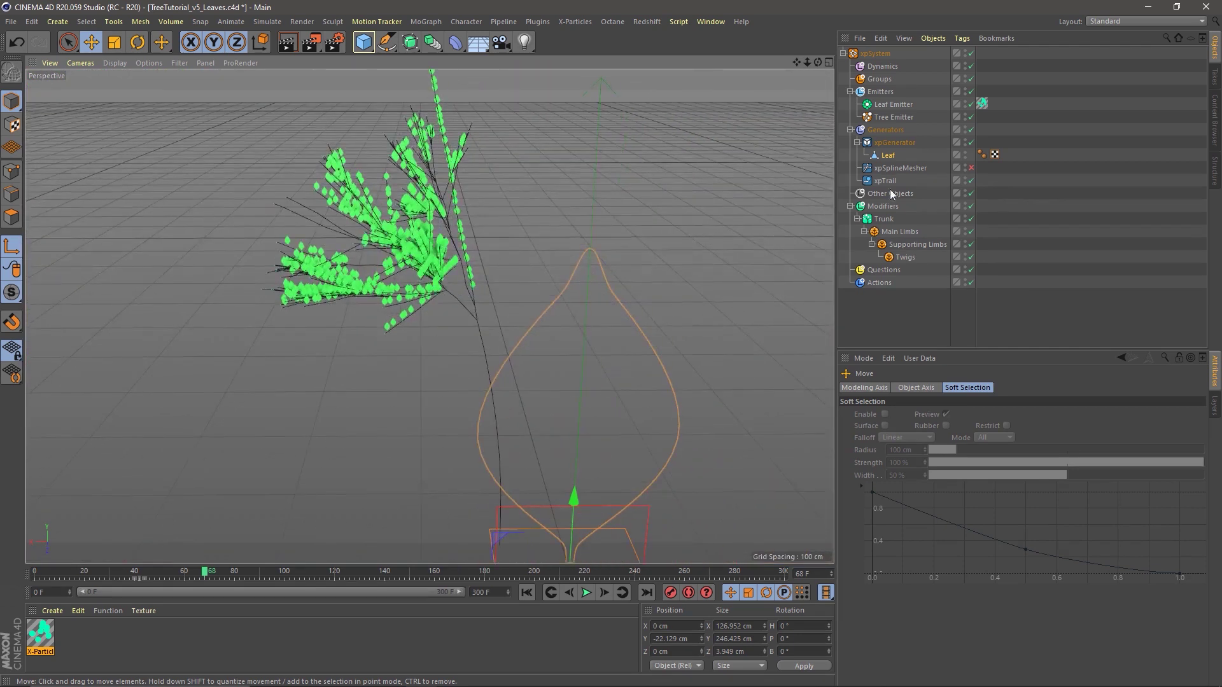
left_click(894, 105)
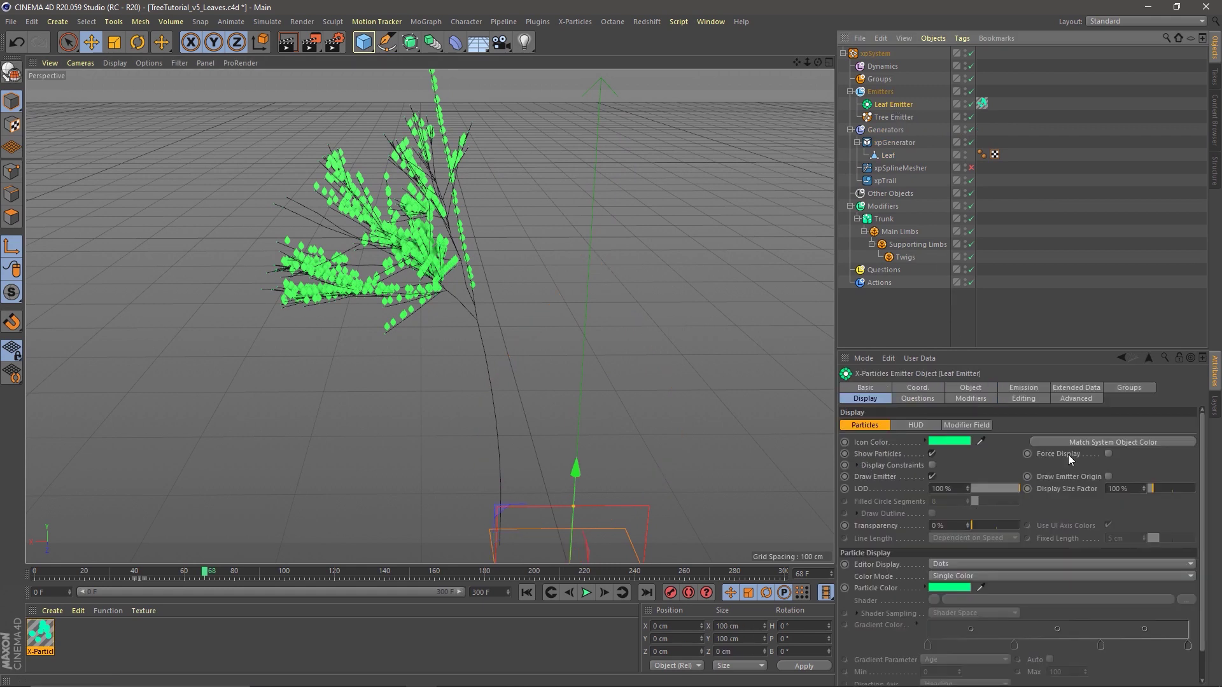
left_click(1078, 388)
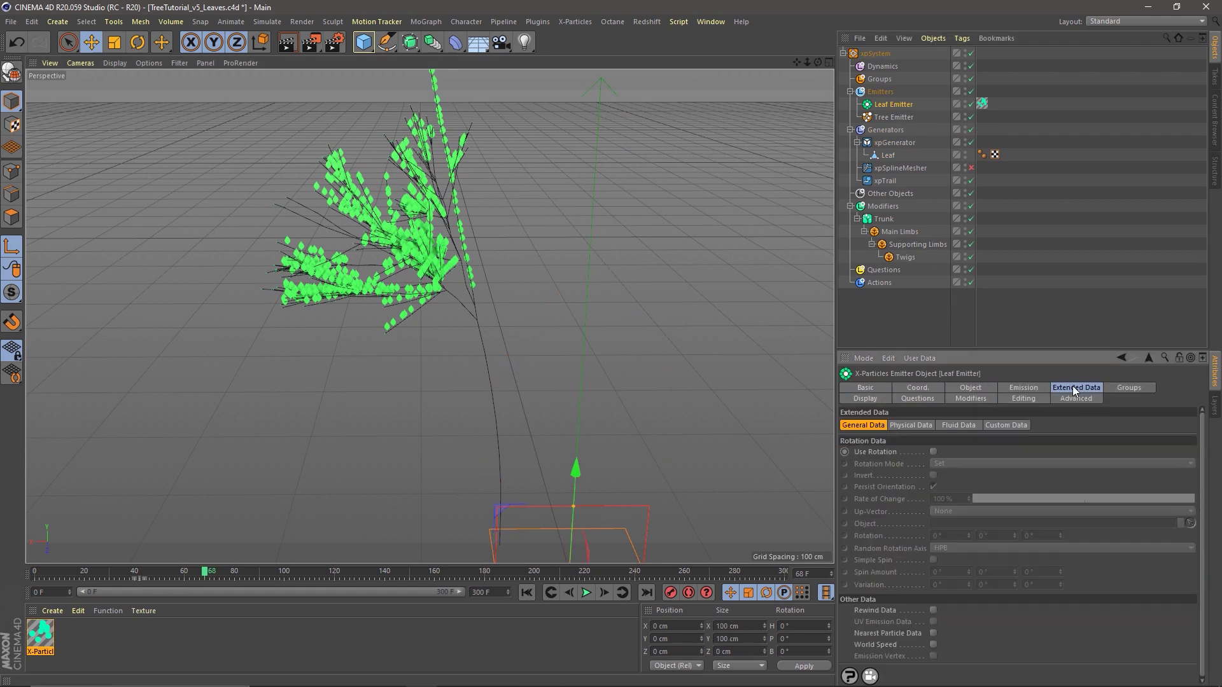
left_click(933, 453)
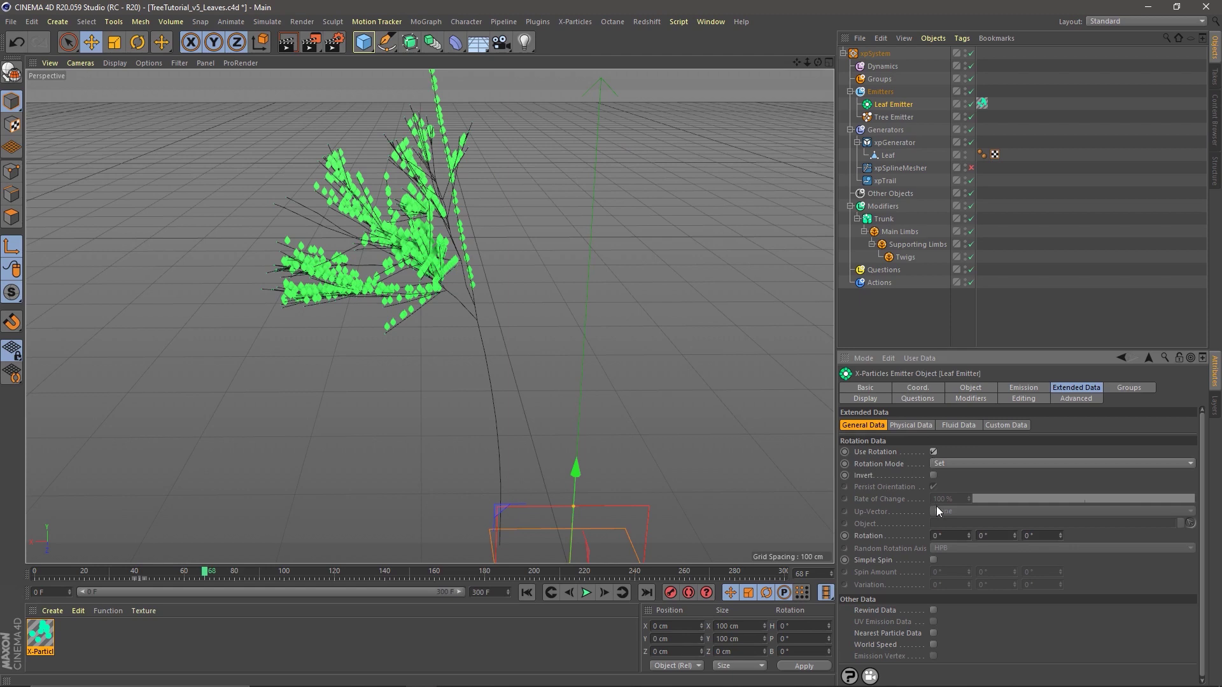
left_click(935, 463)
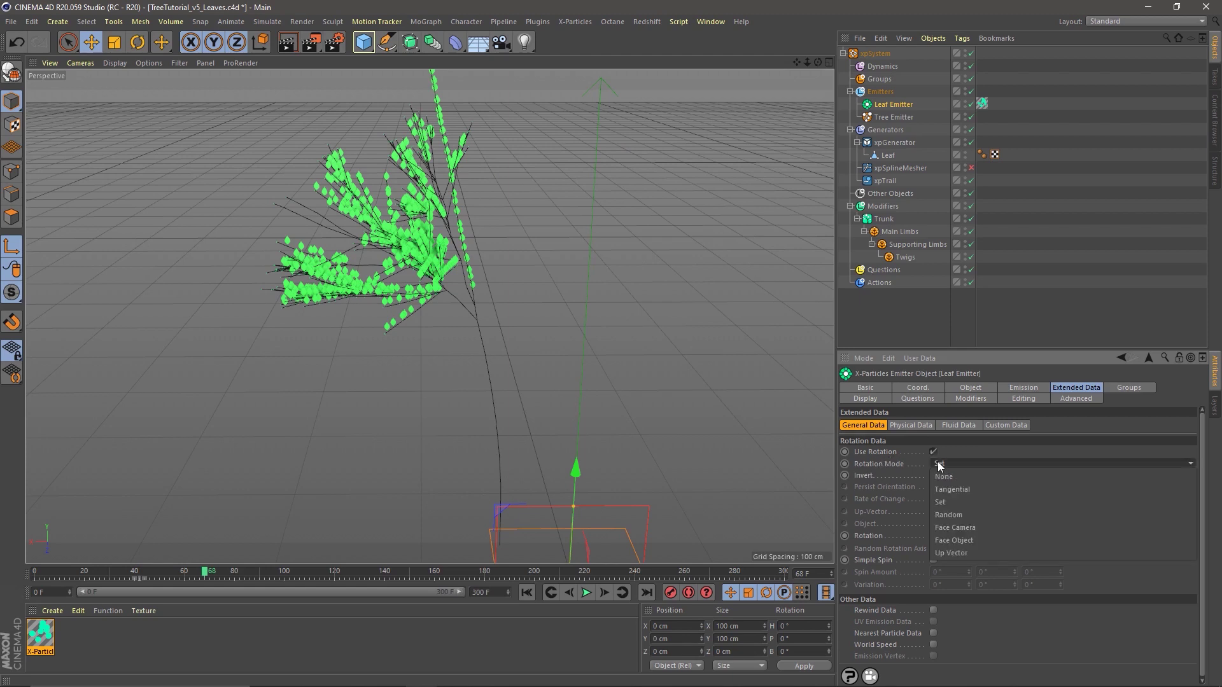
left_click(969, 487)
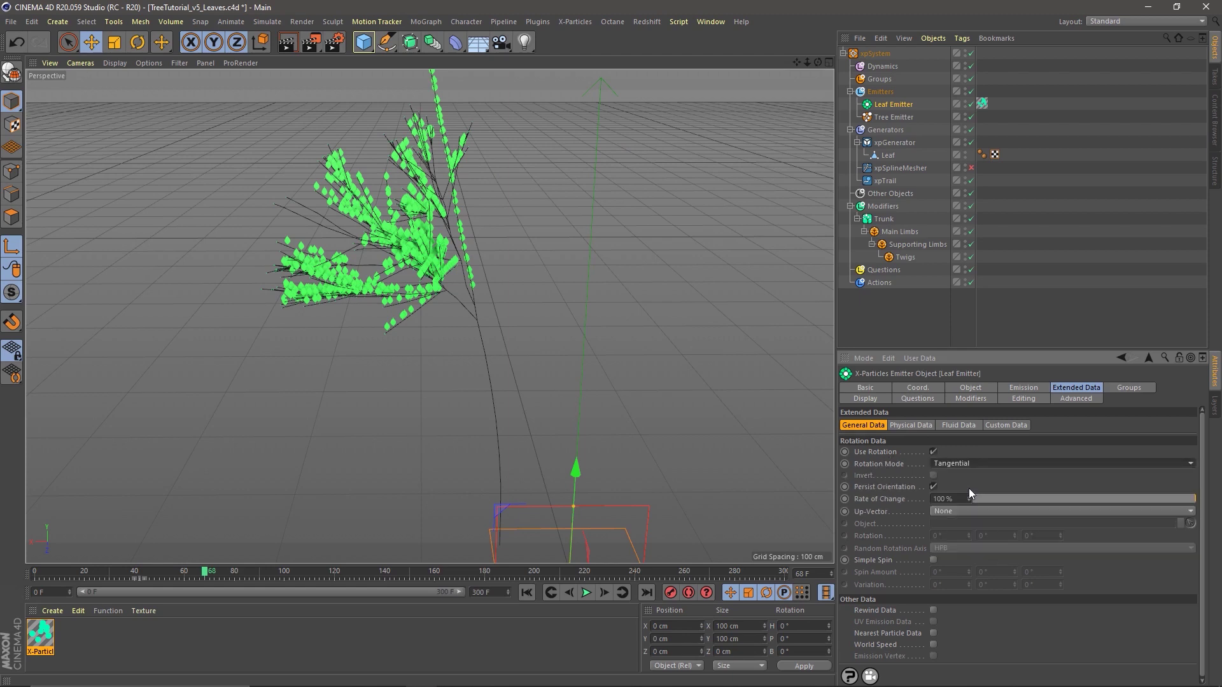
Step: Play the simulation to about frame 68 and examine the leaves' orientation along the branches
left_click(586, 593)
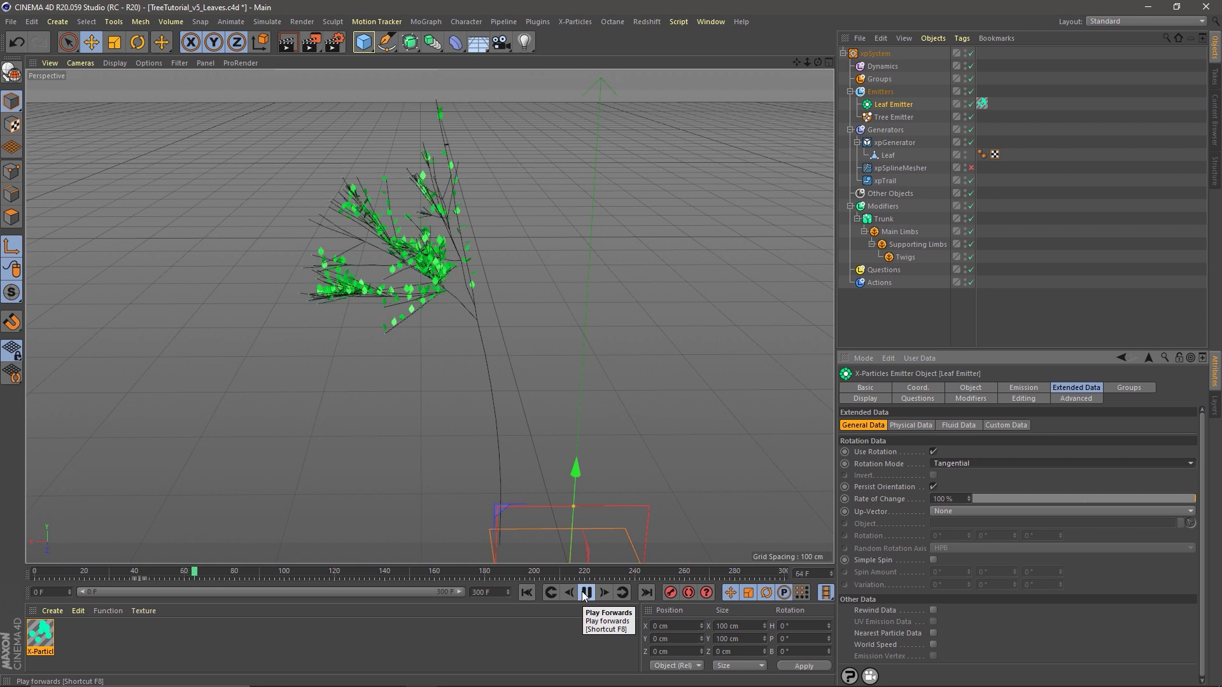
left_click(585, 593)
right_click_drag(441, 286, 579, 276, "alt")
left_click_drag(459, 249, 308, 190, "alt")
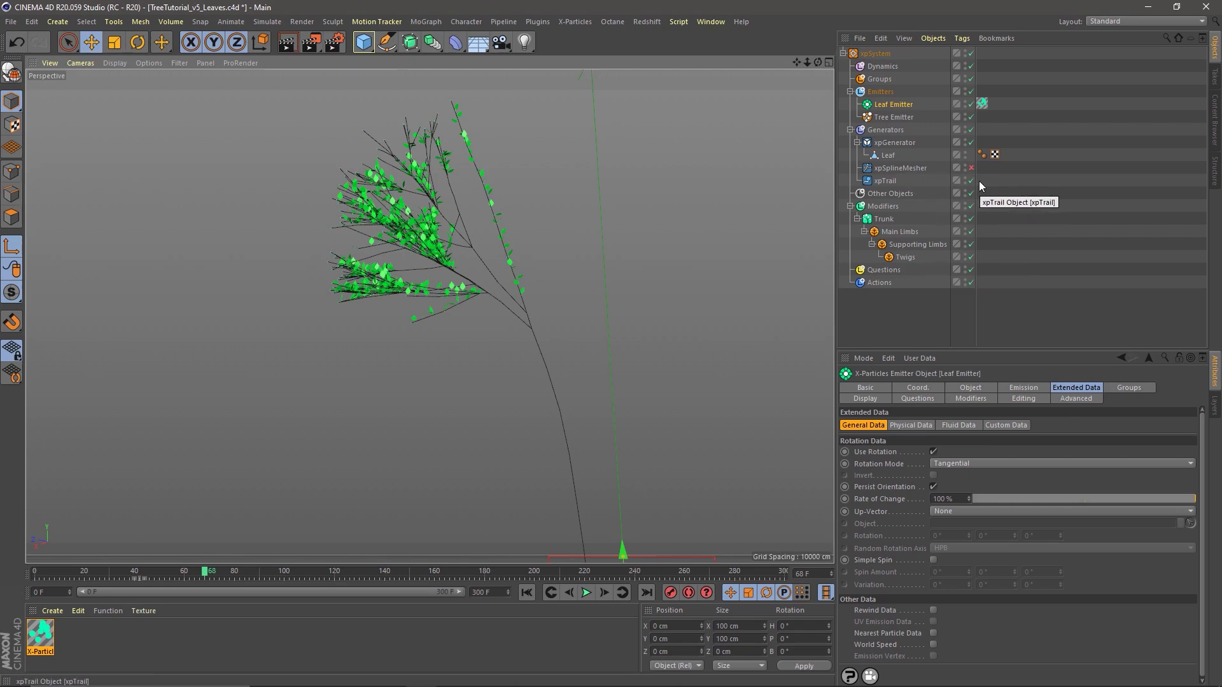
Step: Disable the xpGenerator and move the Leaf mesh away from the tree to about X -243 cm
left_click(971, 142)
right_click_drag(612, 426, 538, 427, "alt")
left_click_drag(537, 427, 602, 417, "alt")
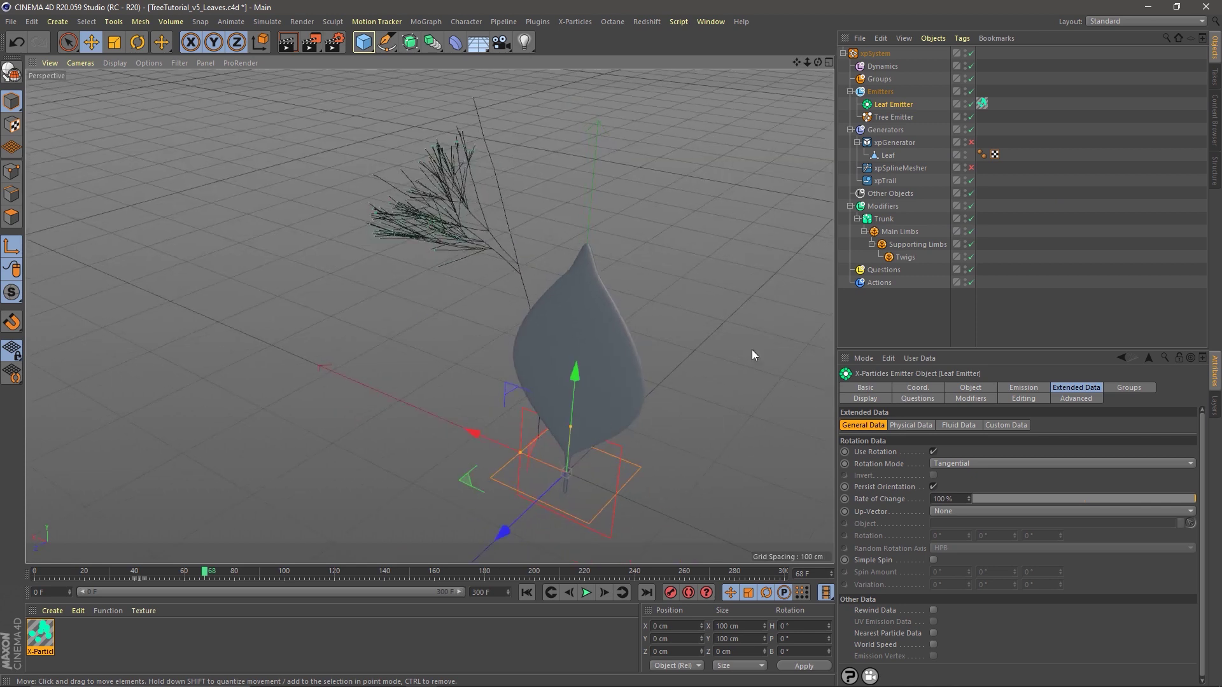
left_click(552, 389)
left_click_drag(478, 447, 765, 486)
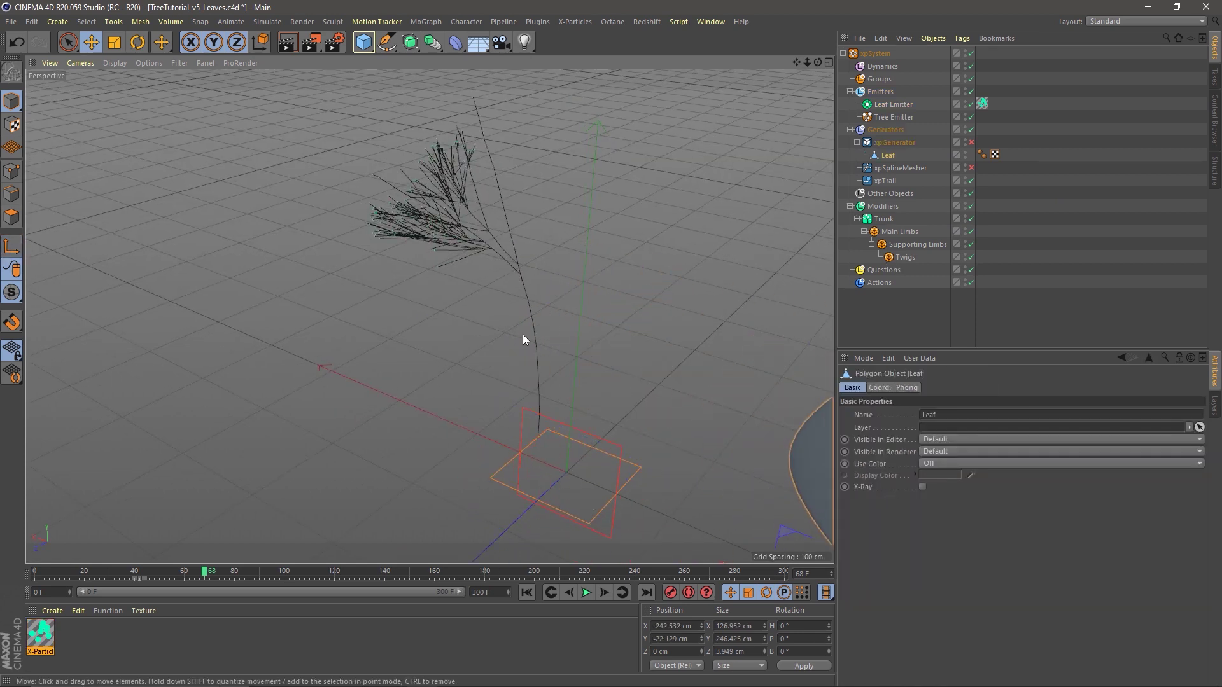
Step: Replay the simulation from the start to about frame 187, re-enable the xpGenerator and examine the leaves across the tree
left_click(526, 593)
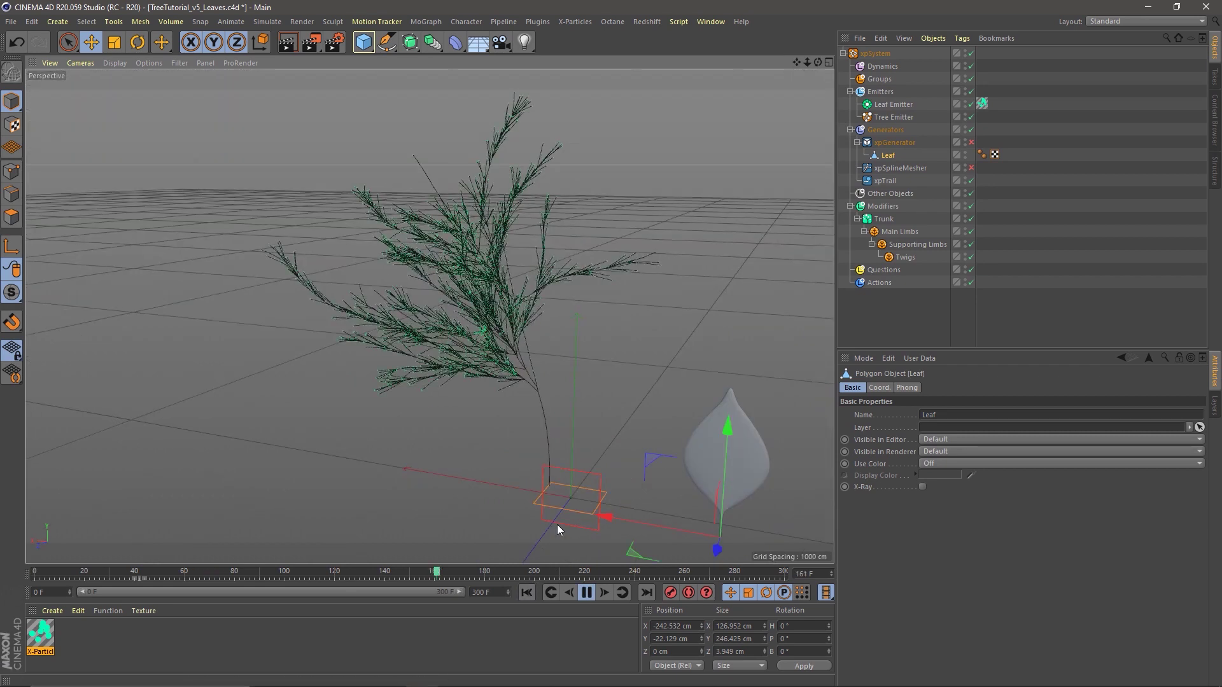
left_click(585, 592)
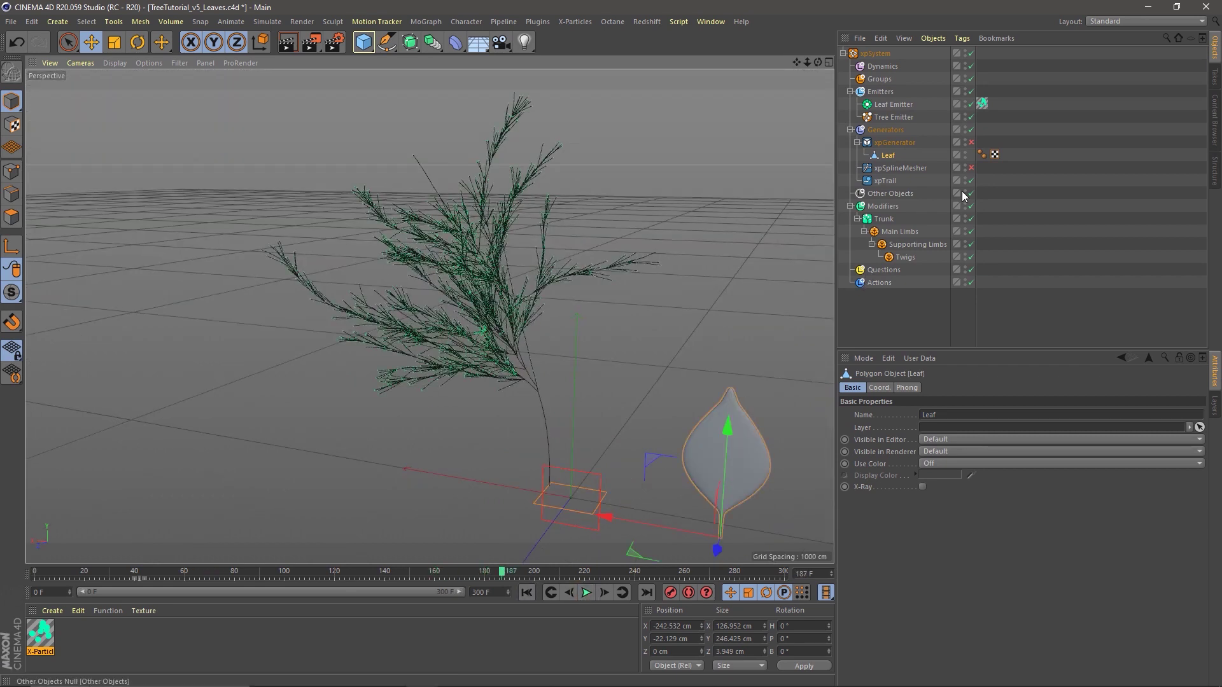
left_click(970, 142)
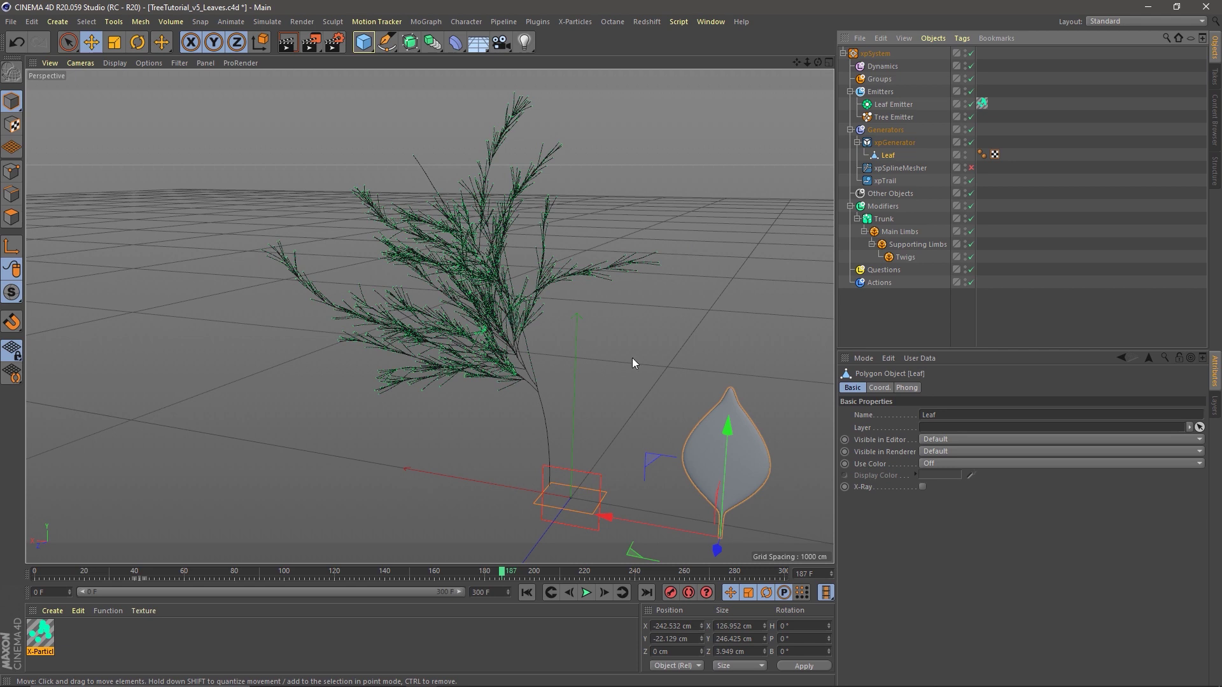
scroll(509, 303, "up", 10)
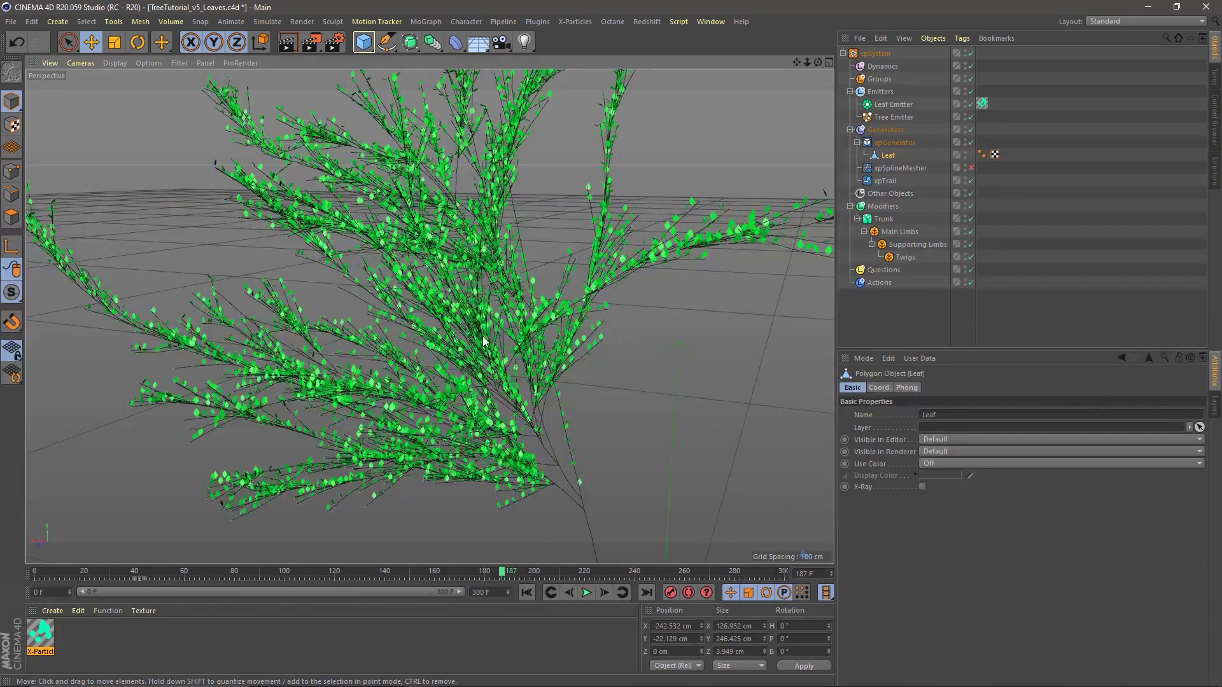
mouse_move(484, 341)
left_mouse_down("alt")
mouse_move(563, 294)
mouse_move(487, 342)
mouse_move(486, 323)
left_mouse_up("alt")
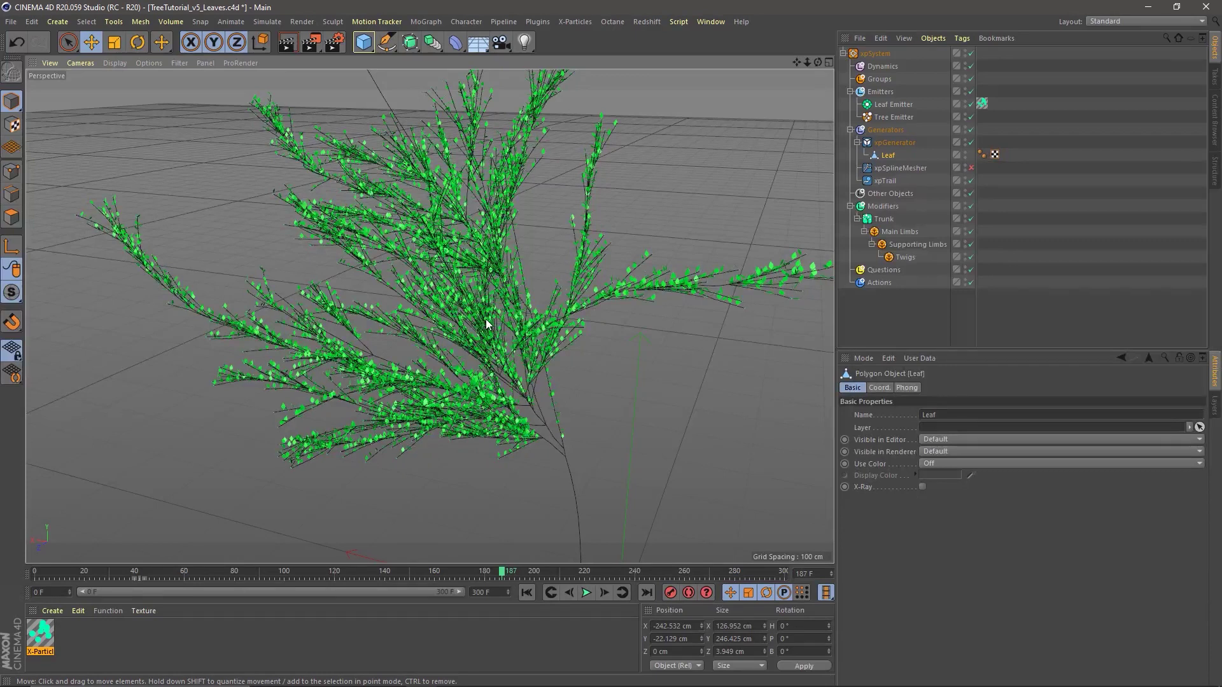
Step: Set the Leaf Emitter's particle radius to 5 cm
left_click(891, 104)
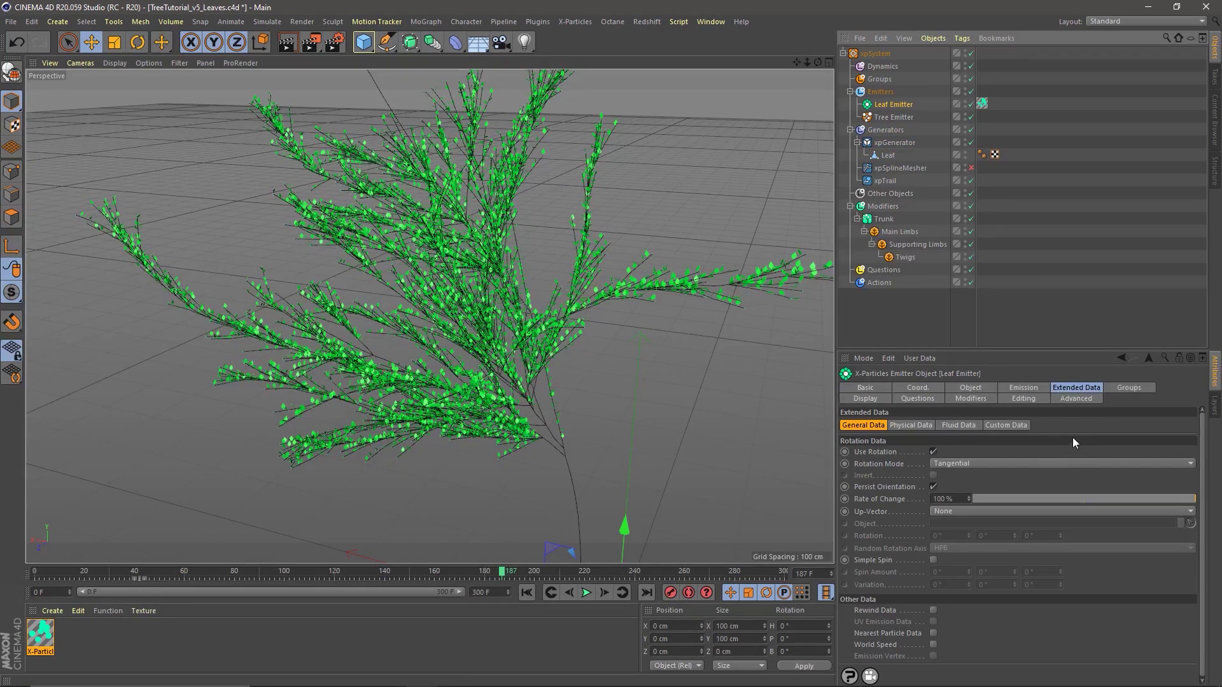
left_click(1009, 388)
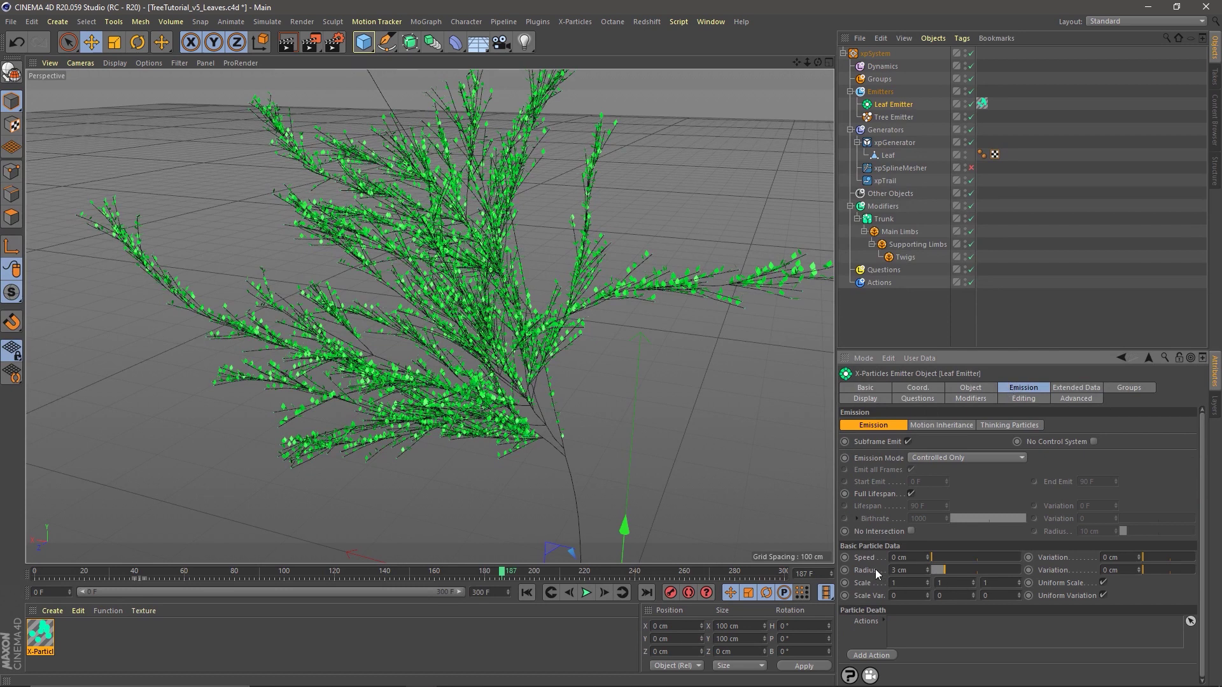
double_click(897, 570)
type("5")
key("Return")
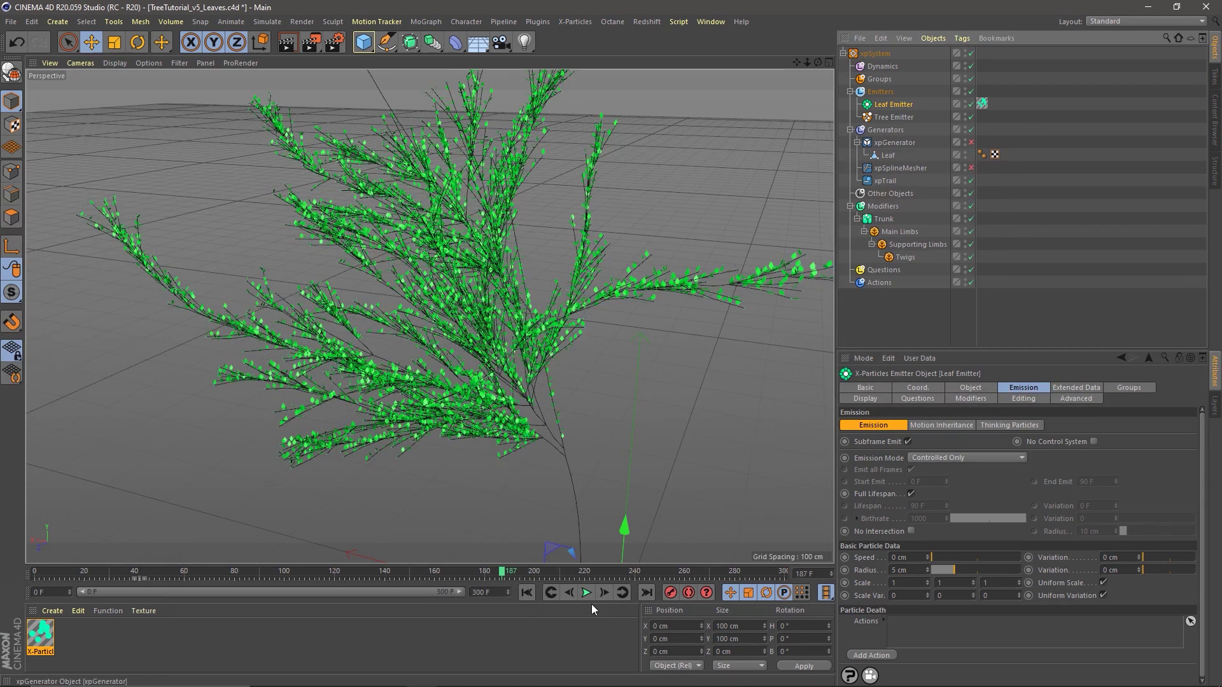
Step: Replay the simulation from the start to about frame 163, turn the xpGenerator back on and check the leaf size
left_click(528, 593)
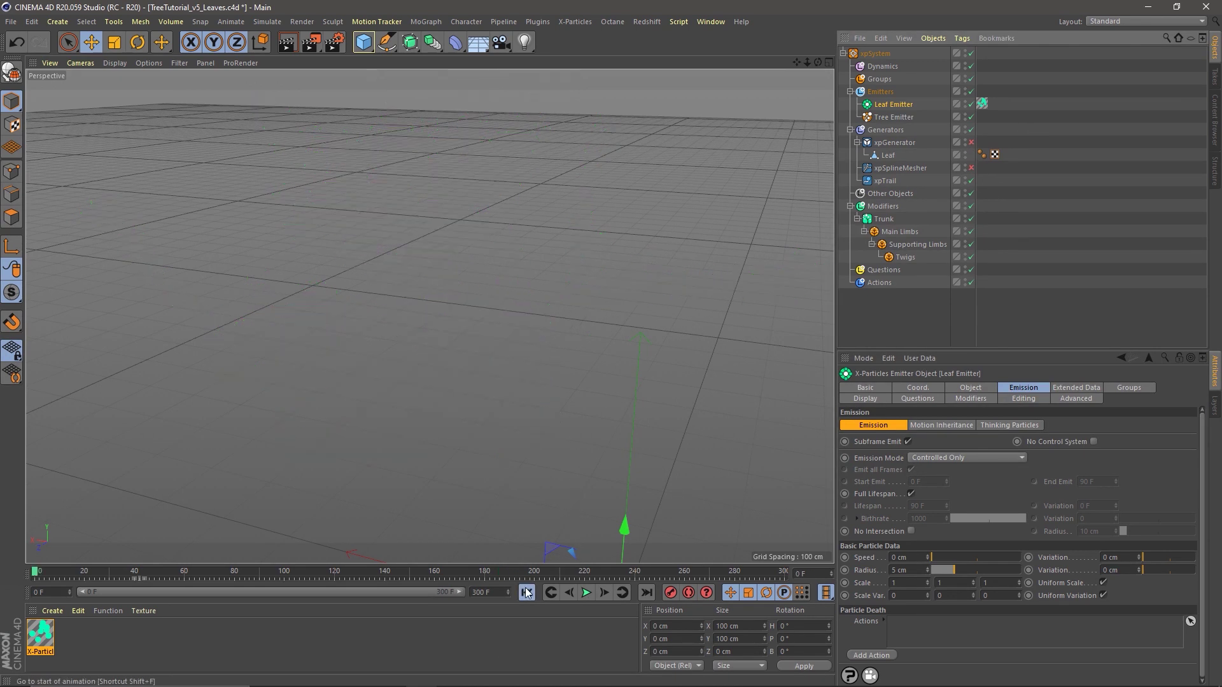
left_click(586, 593)
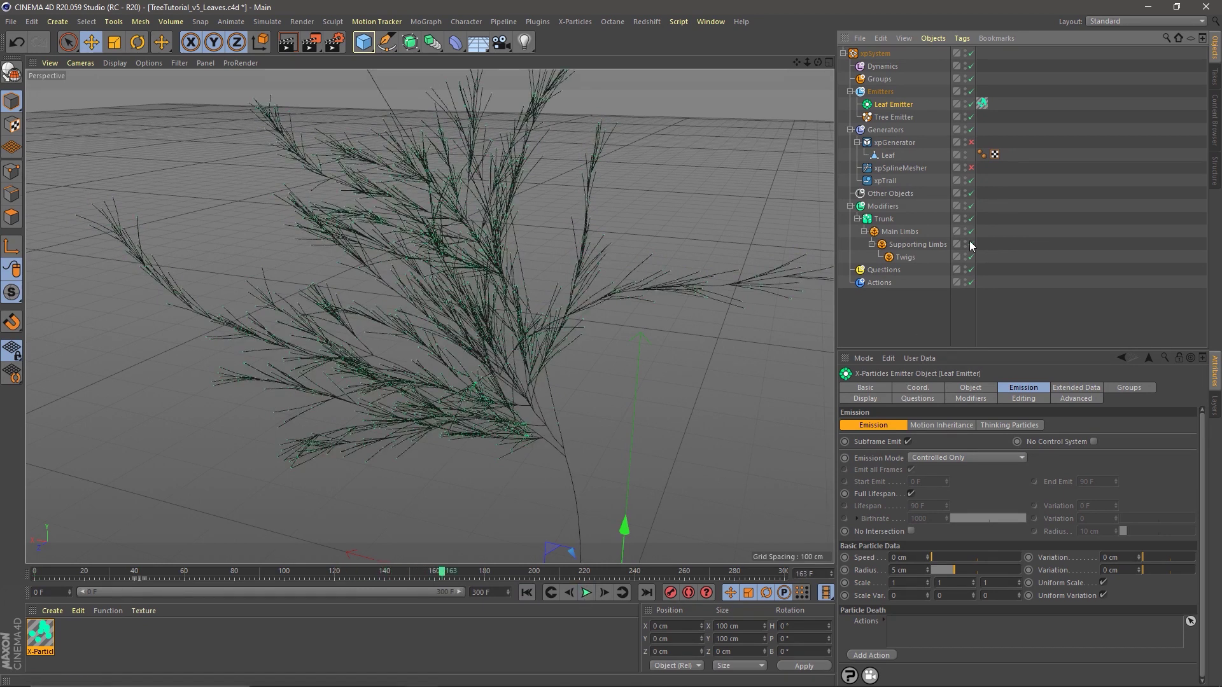
left_click(971, 142)
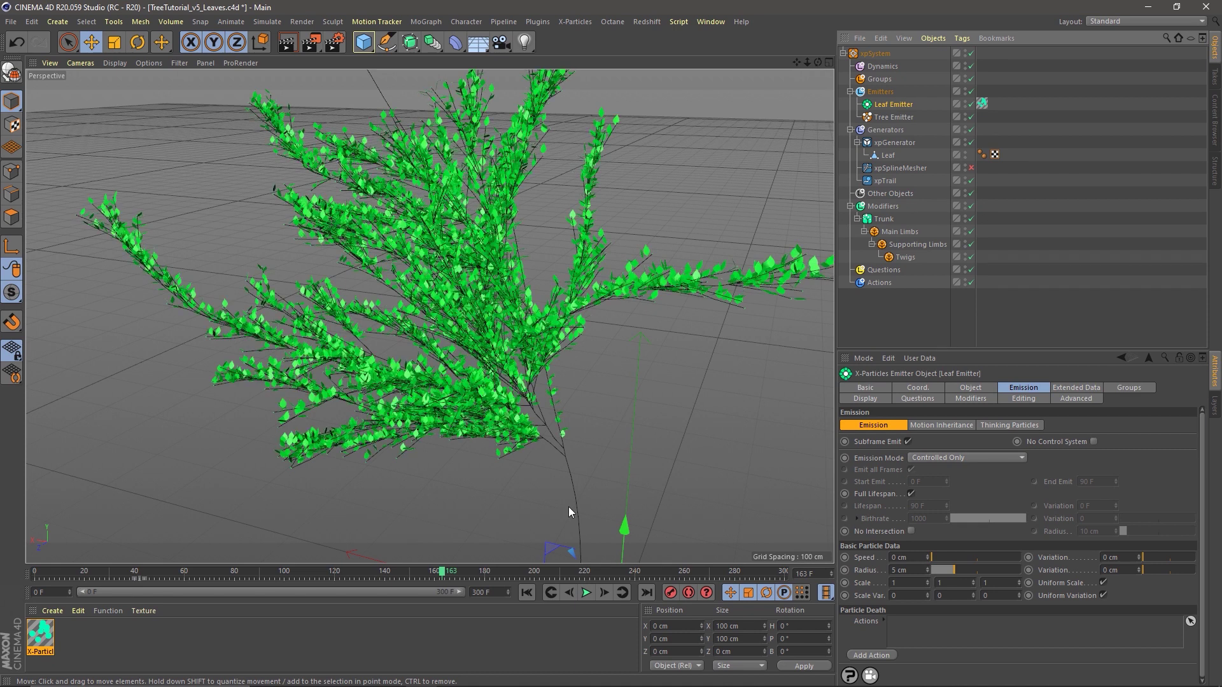
right_click_drag(449, 379, 542, 381, "alt")
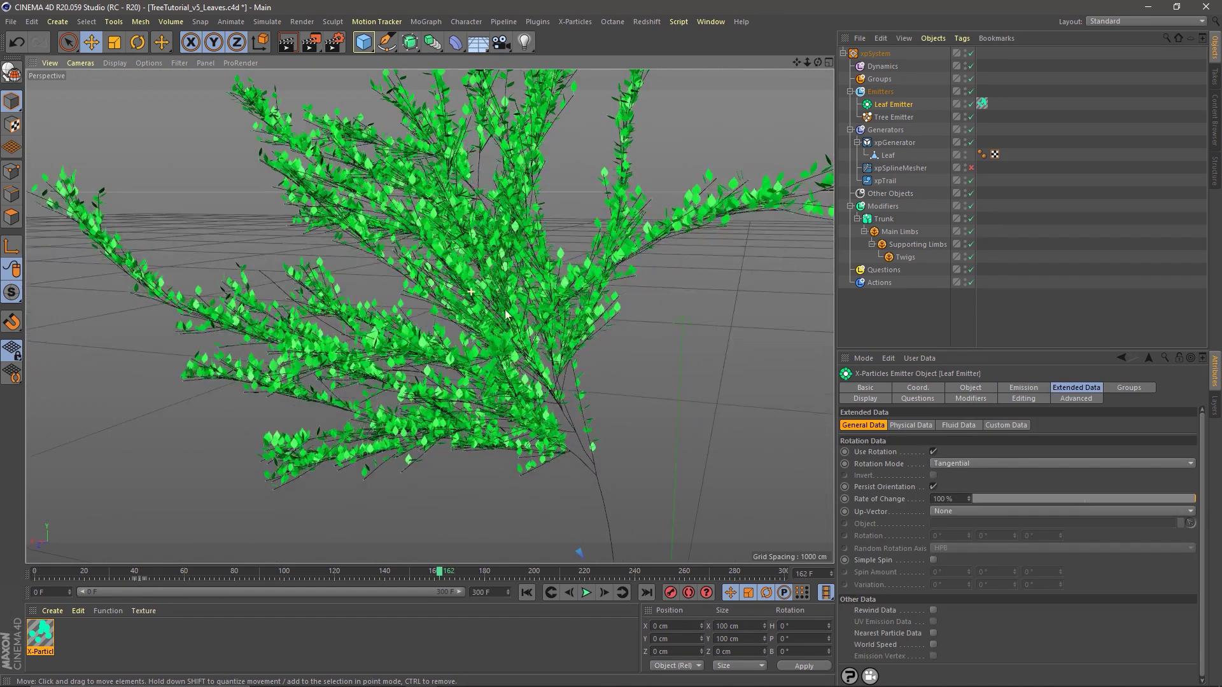
mouse_move(514, 301)
left_mouse_down("alt")
mouse_move(503, 304)
mouse_move(507, 294)
mouse_move(504, 321)
left_mouse_up("alt")
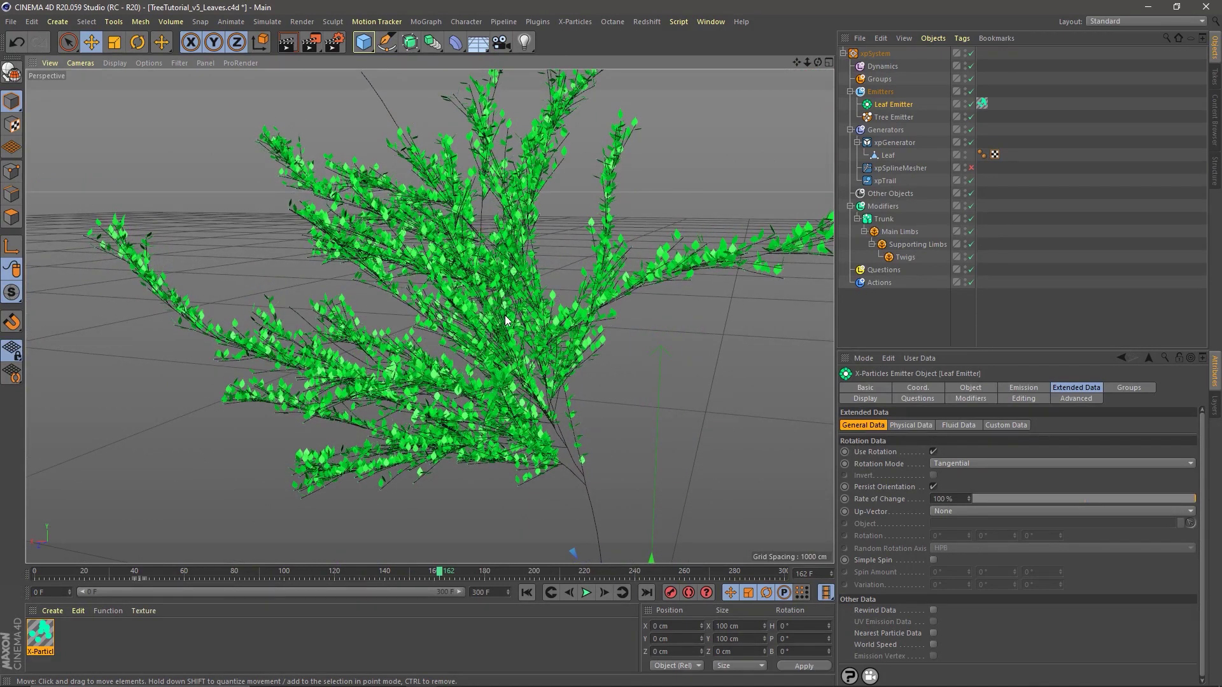
Step: Enable the xpSplineMesher and inspect the whole meshed tree with its leaves
left_click(971, 168)
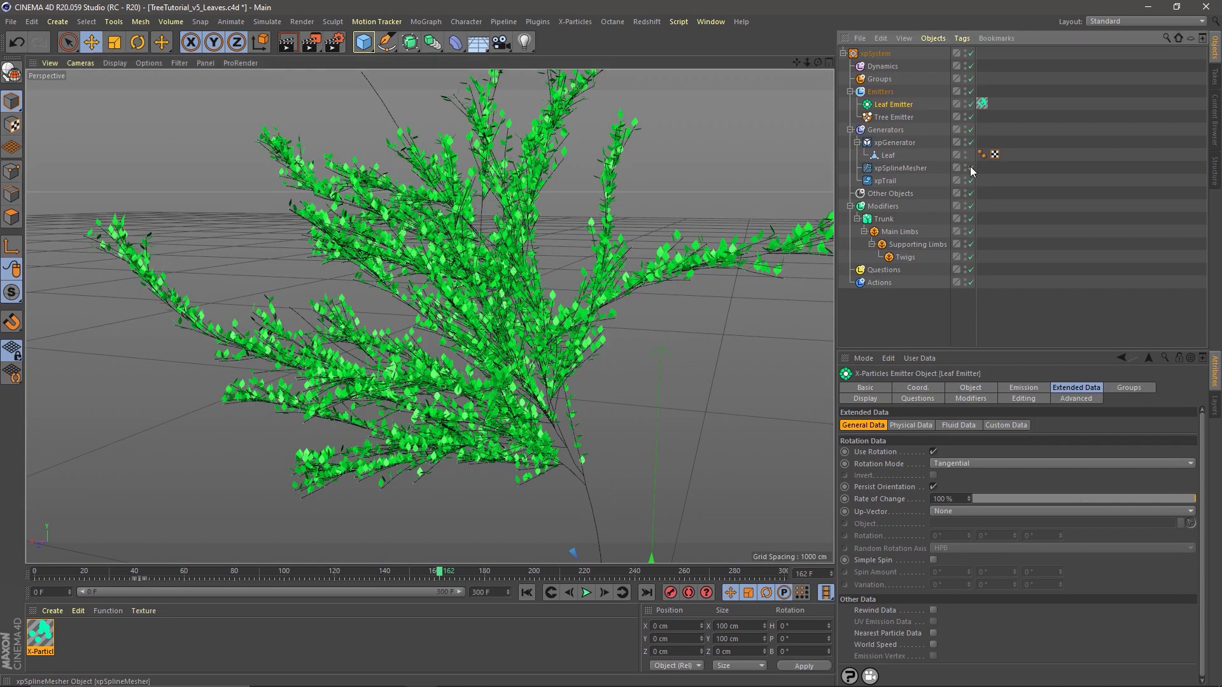
right_click_drag(511, 350, 462, 367, "alt")
mouse_move(480, 364)
left_mouse_down("alt")
mouse_move(371, 363)
mouse_move(525, 344)
left_mouse_up("alt")
middle_click_drag(534, 329, 536, 271, "alt")
mouse_move(540, 272)
left_mouse_down("alt")
mouse_move(662, 272)
mouse_move(683, 268)
mouse_move(687, 250)
left_mouse_up("alt")
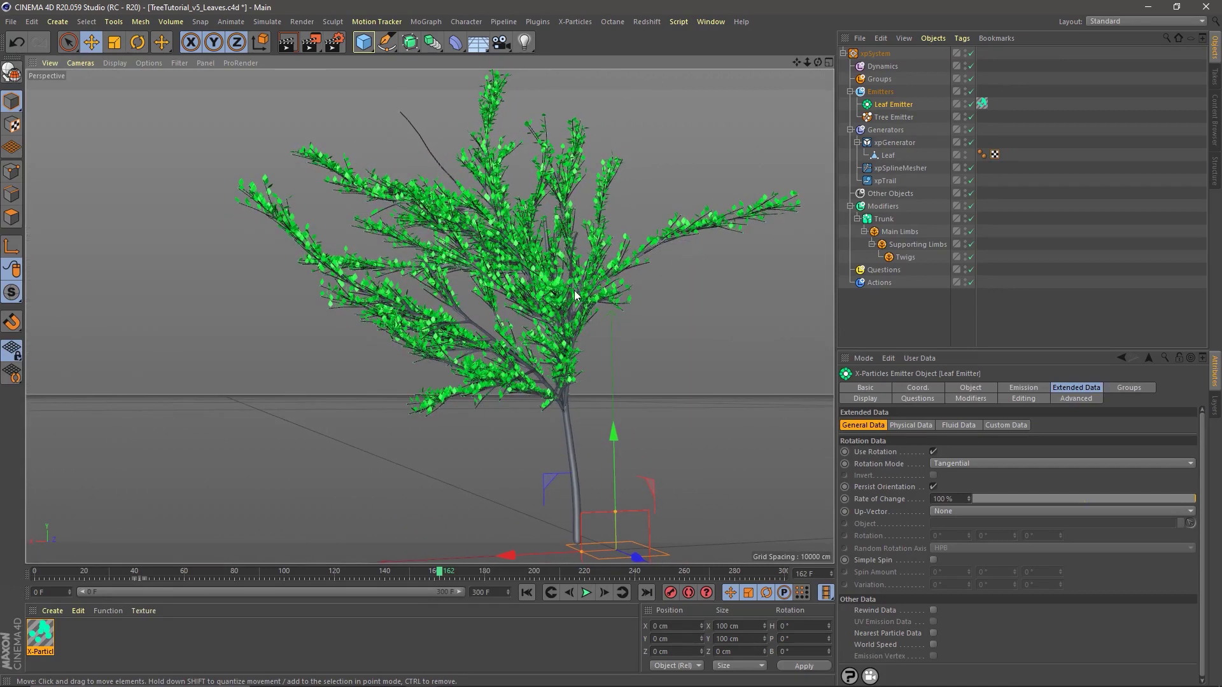
left_click_drag(567, 290, 551, 310, "alt")
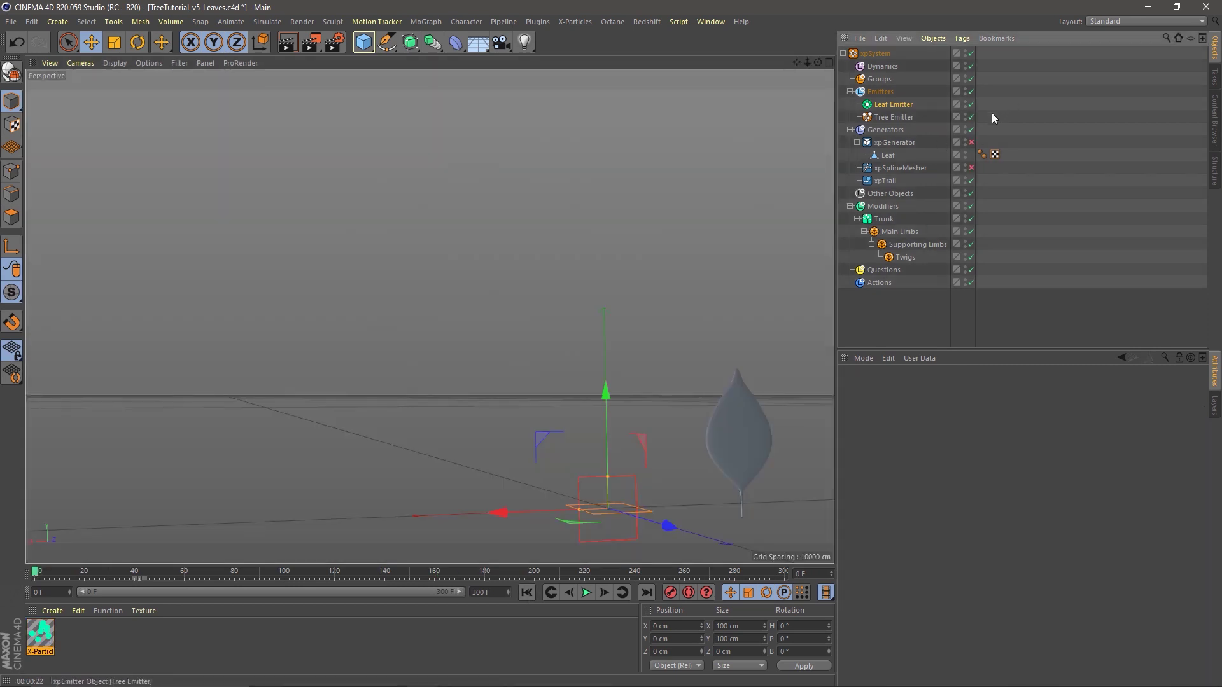
Step: Play the simulation to about frame 168 and turn on the xpSplineMesher for the leafy tree
left_click(587, 592)
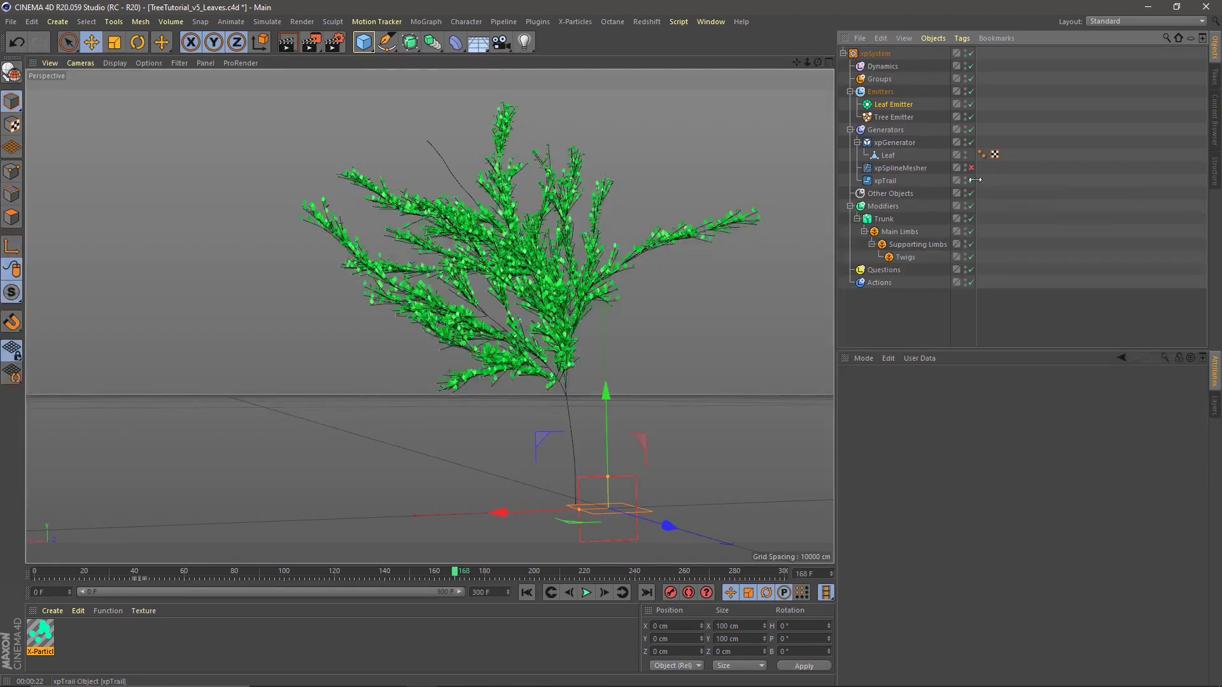
left_click(971, 168)
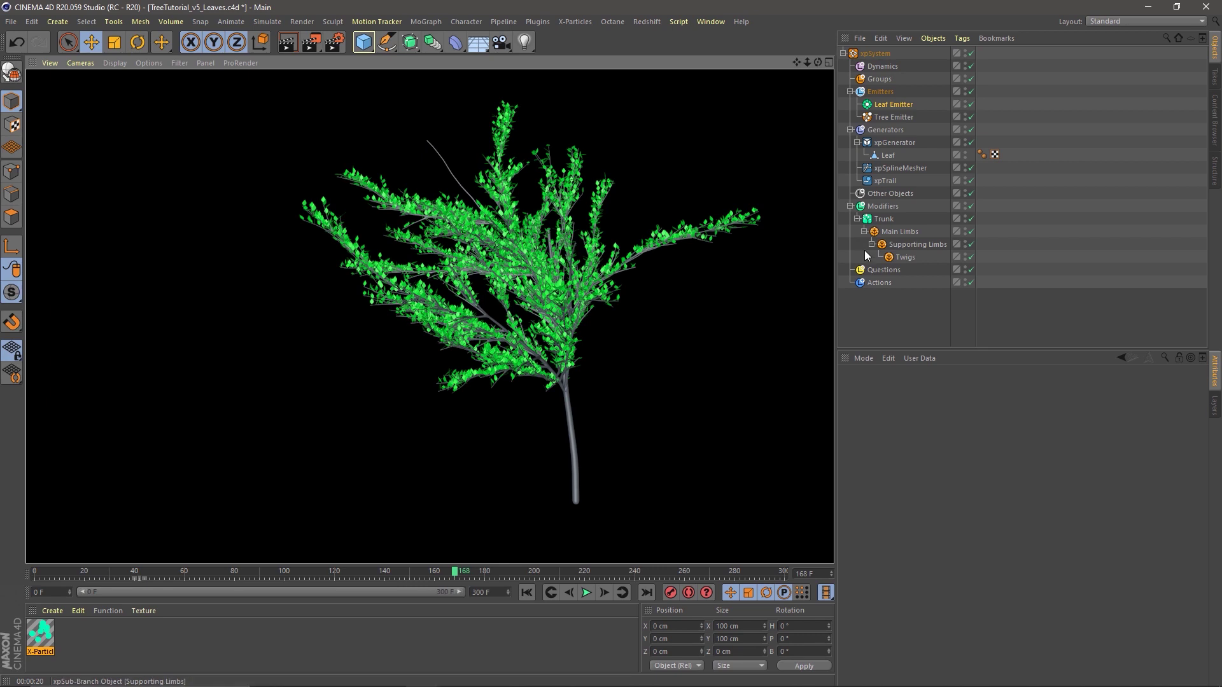
Step: Set the Leaf Emitter's particle color mode to Gradient (Random)
left_click(884, 106)
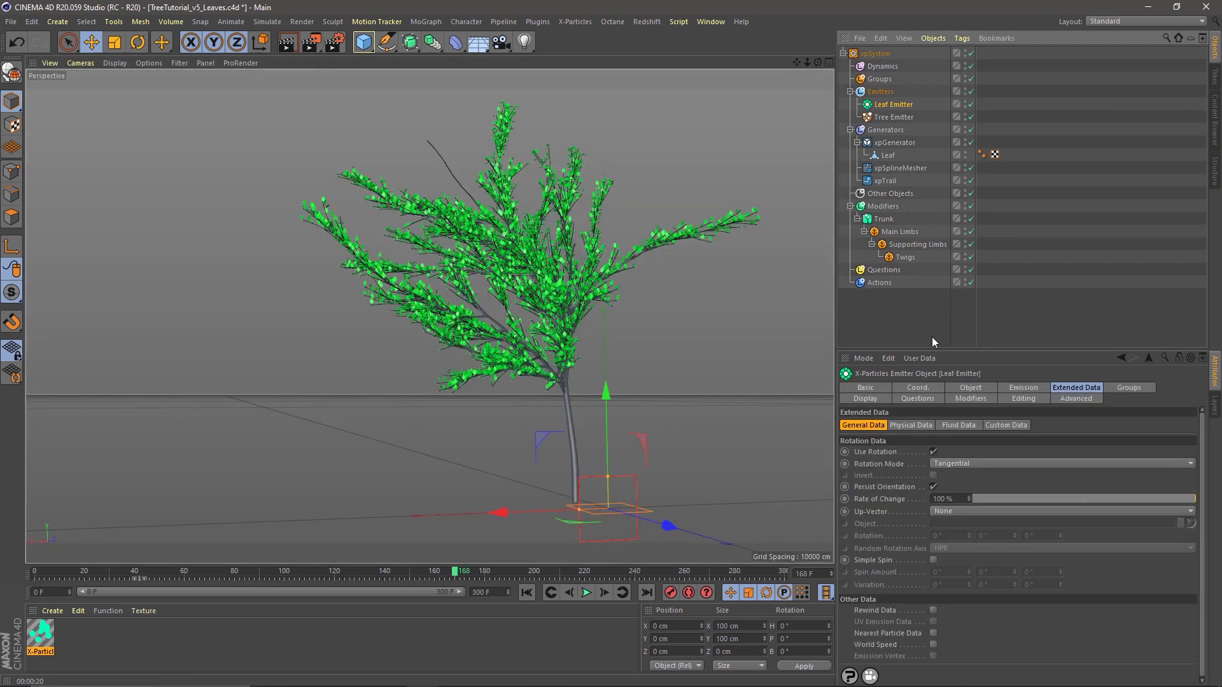
left_click(869, 399)
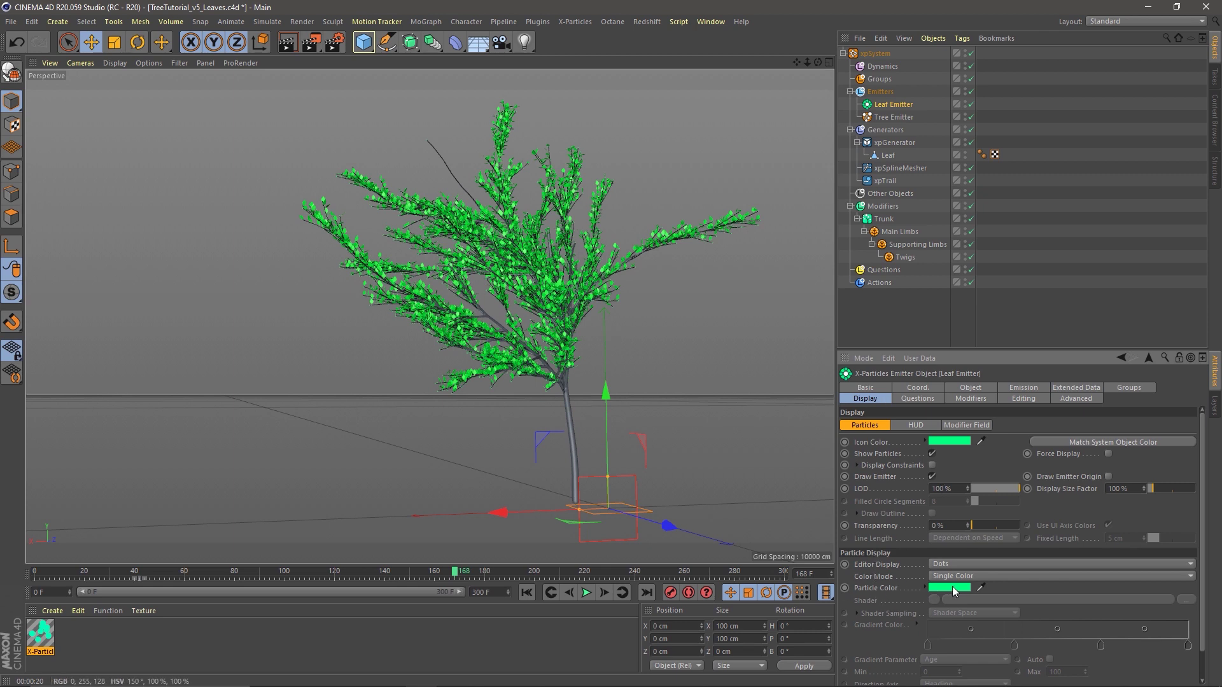
mouse_move(953, 586)
left_click(968, 576)
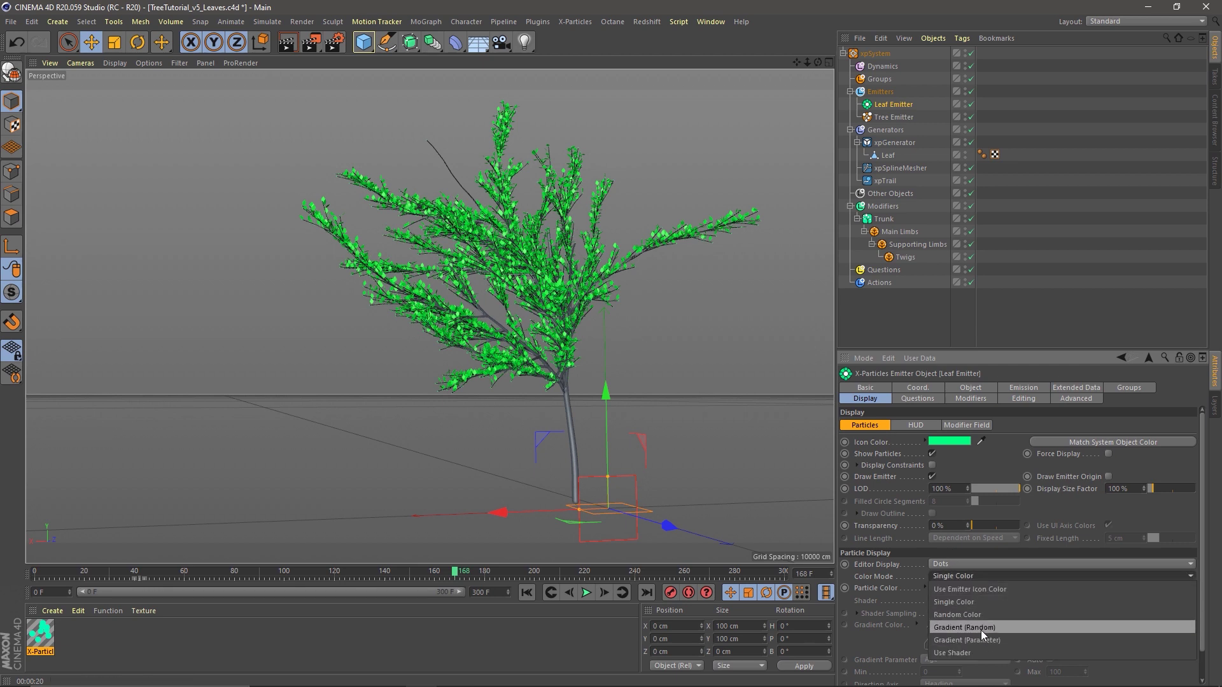
left_click(1007, 628)
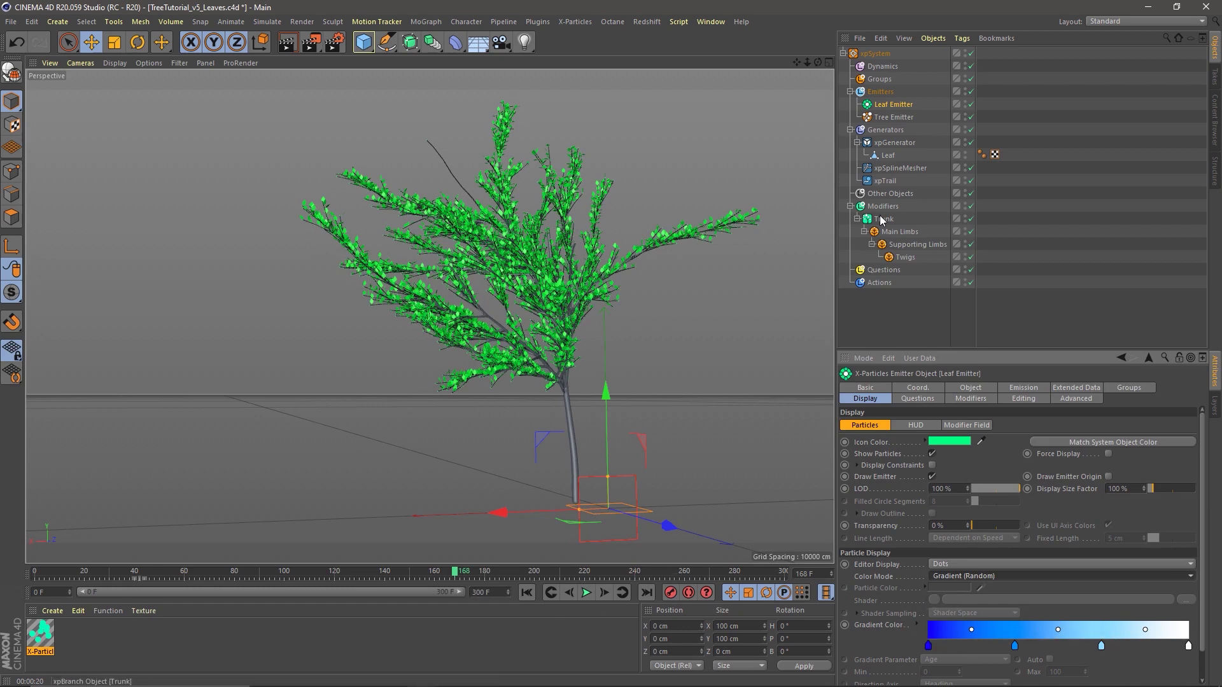
Step: Disable the xpSplineMesher and the xpGenerator and return the simulation to its start
left_click(971, 168)
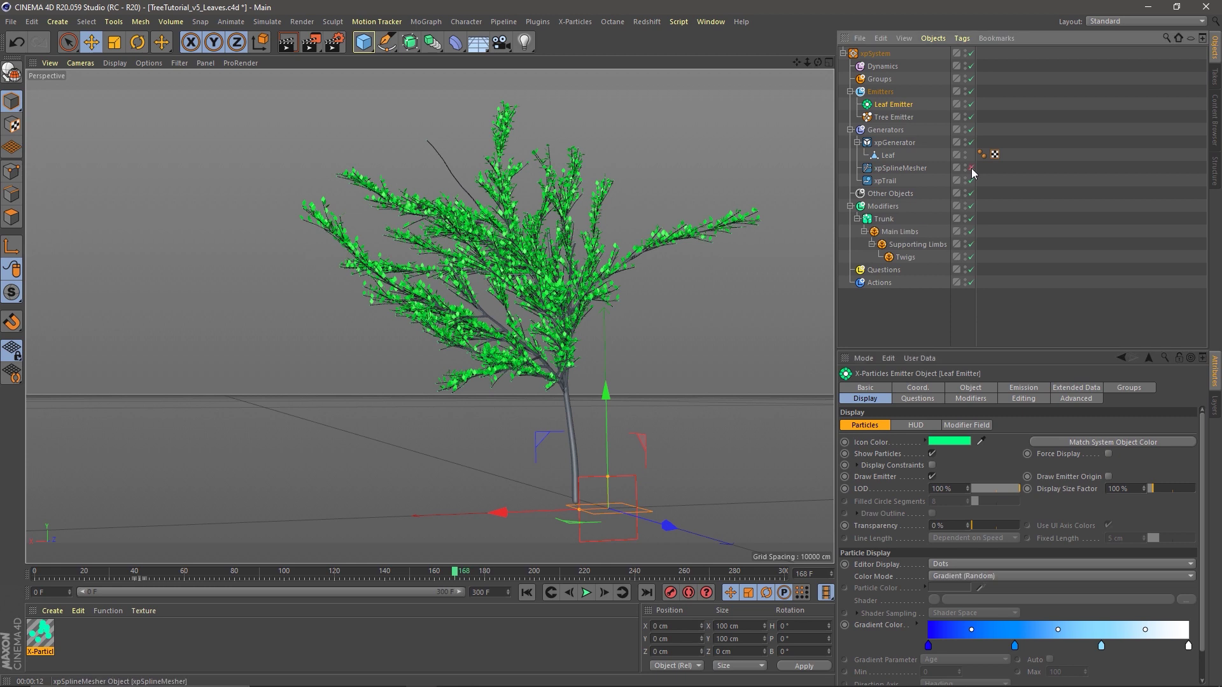
left_click(971, 142)
left_click(528, 593)
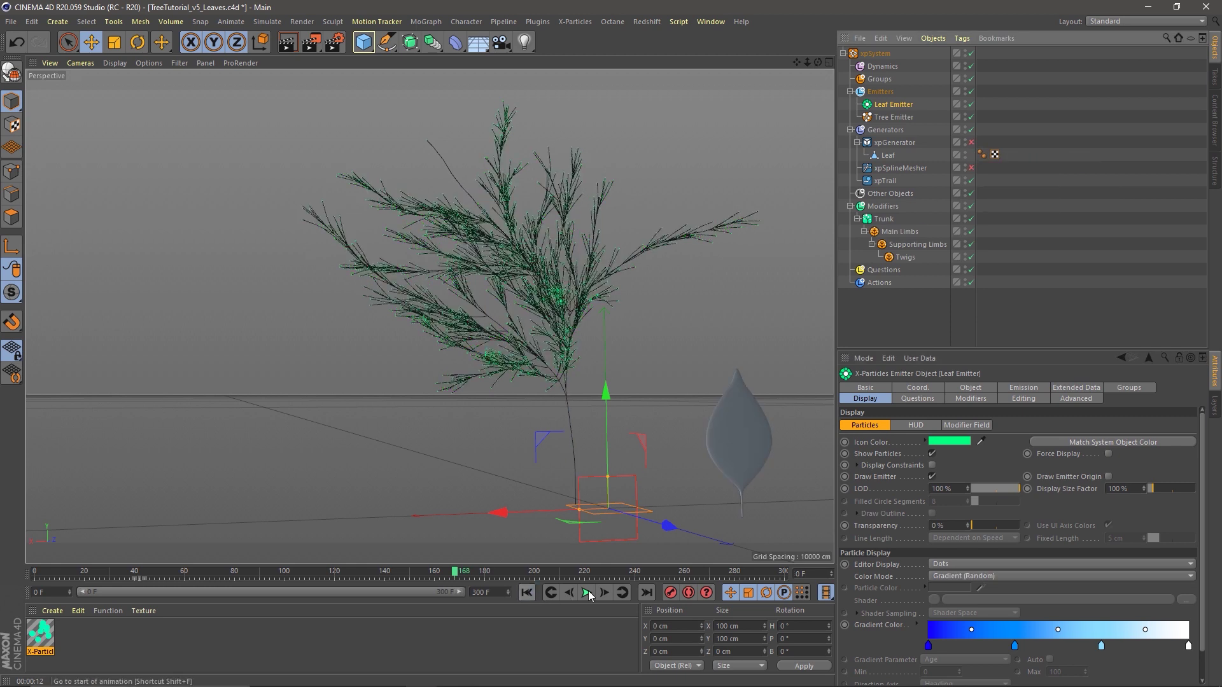
Step: Play the simulation to about frame 173, then re-enable the xpGenerator and xpSplineMesher and inspect the gradient-colored leaves
left_click(586, 593)
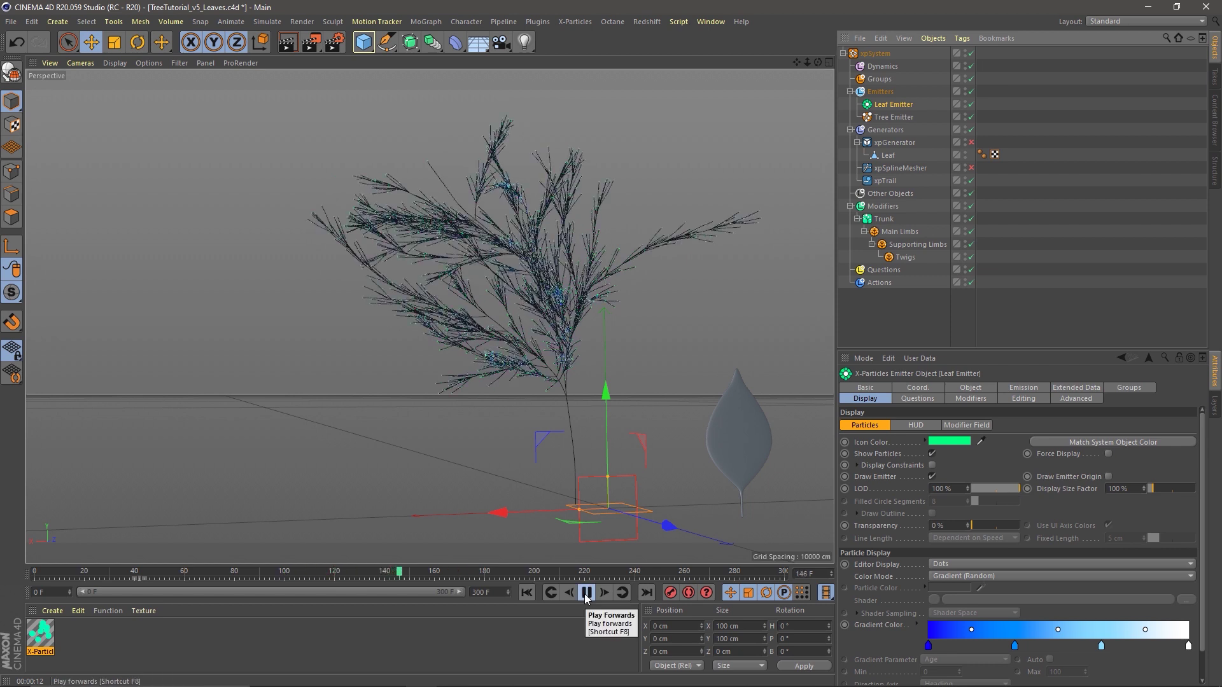
left_click(586, 592)
left_click(970, 143)
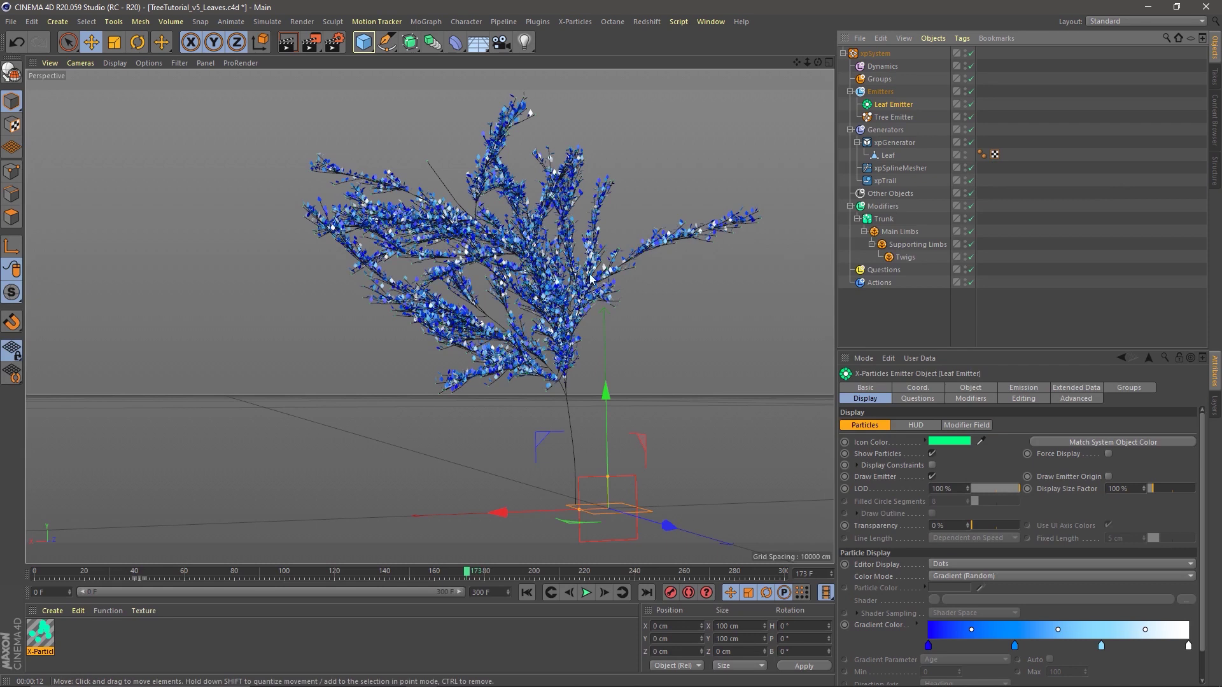
scroll(564, 297, "up", 3)
scroll(573, 297, "up", 5)
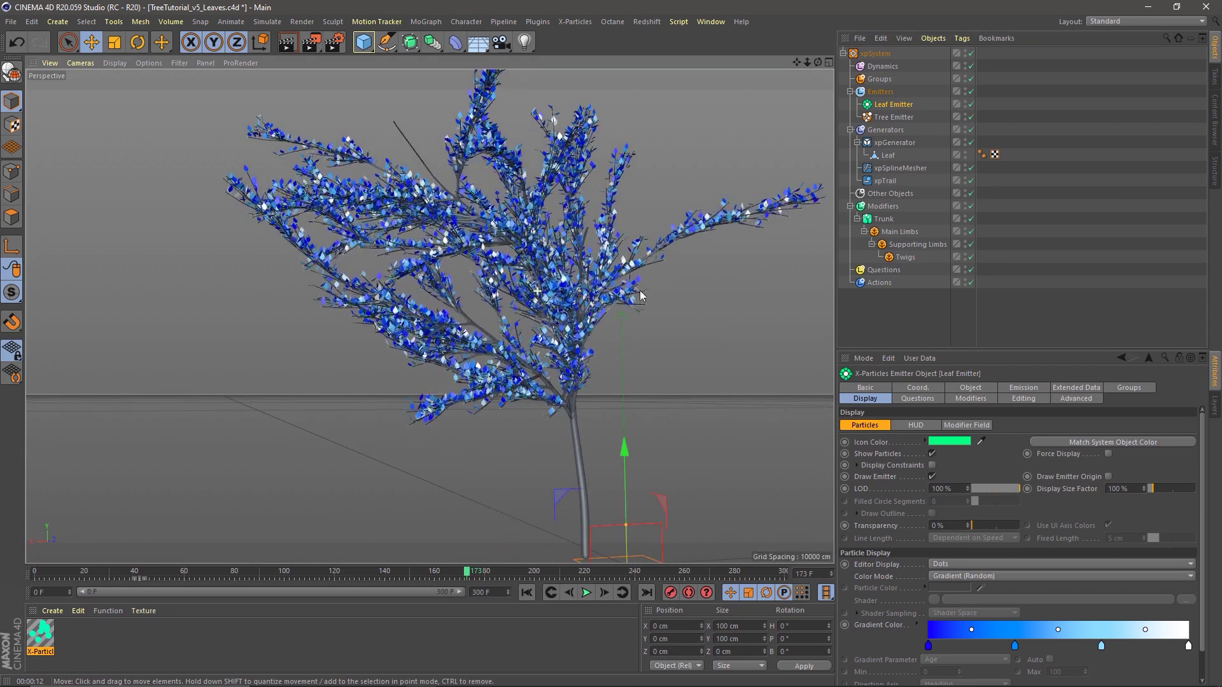
left_click_drag(587, 310, 557, 310, "alt")
right_click_drag(557, 310, 532, 319, "alt")
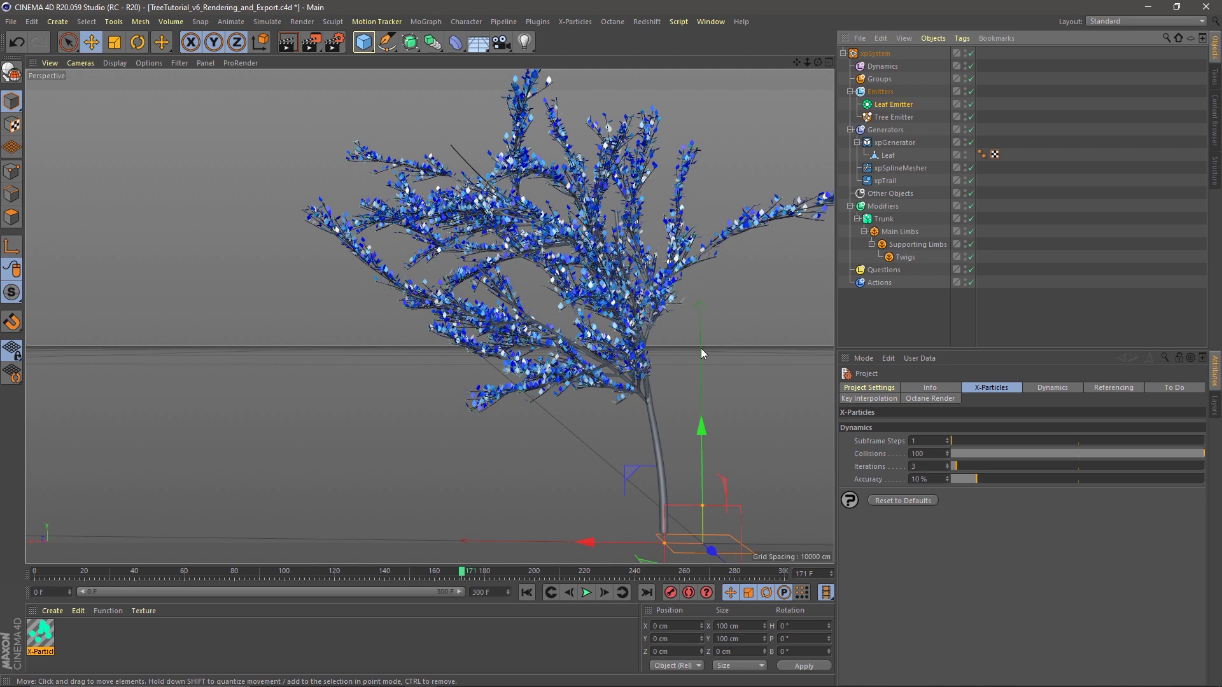
right_click_drag(604, 306, 708, 311, "alt")
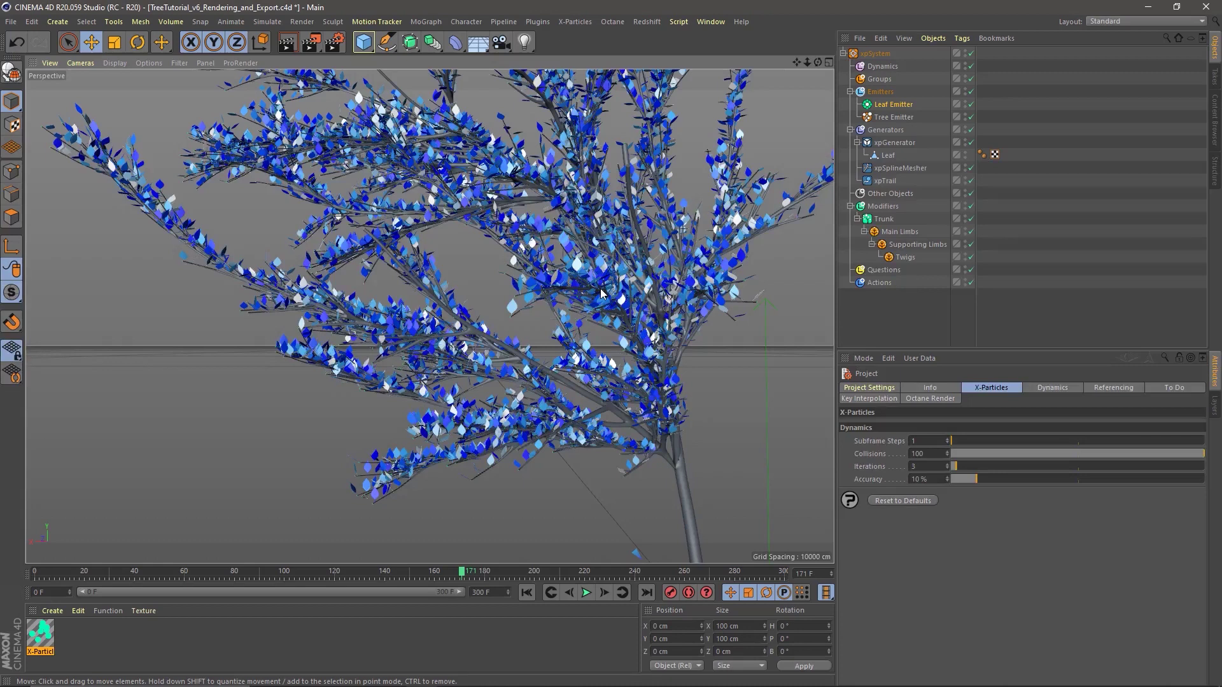
scroll(630, 332, "down", 5)
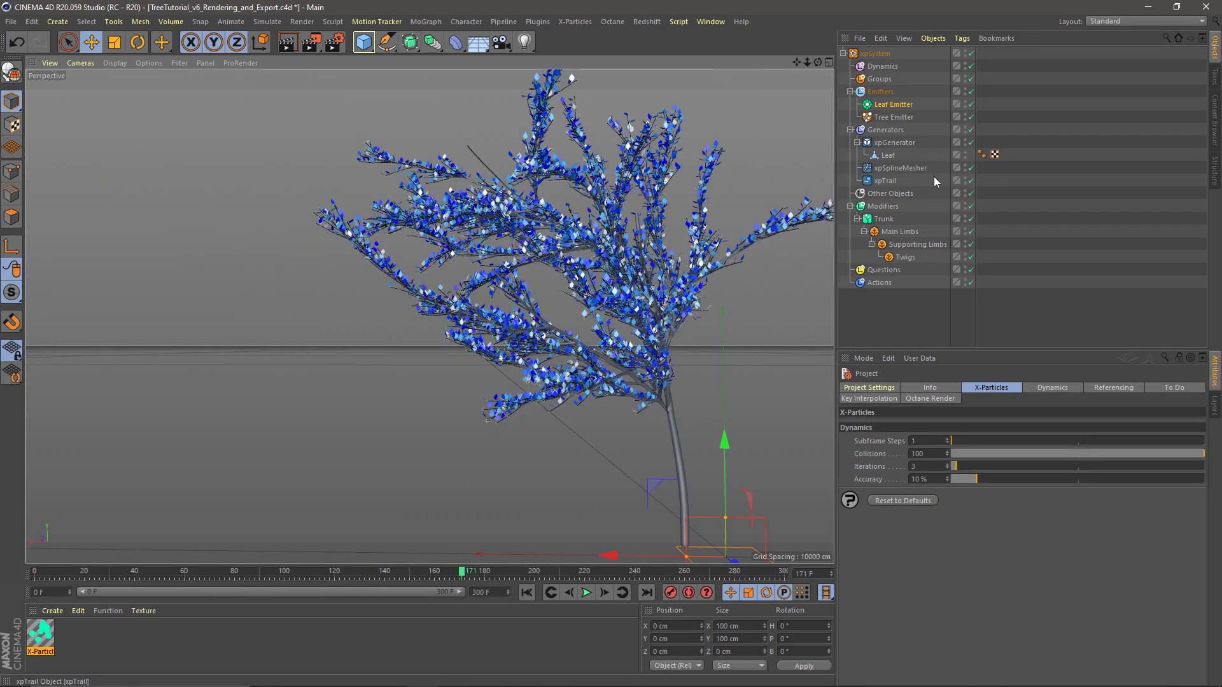
Step: Disable the xpGenerator and add a Redshift Object tag to the Leaf Emitter
left_click(971, 142)
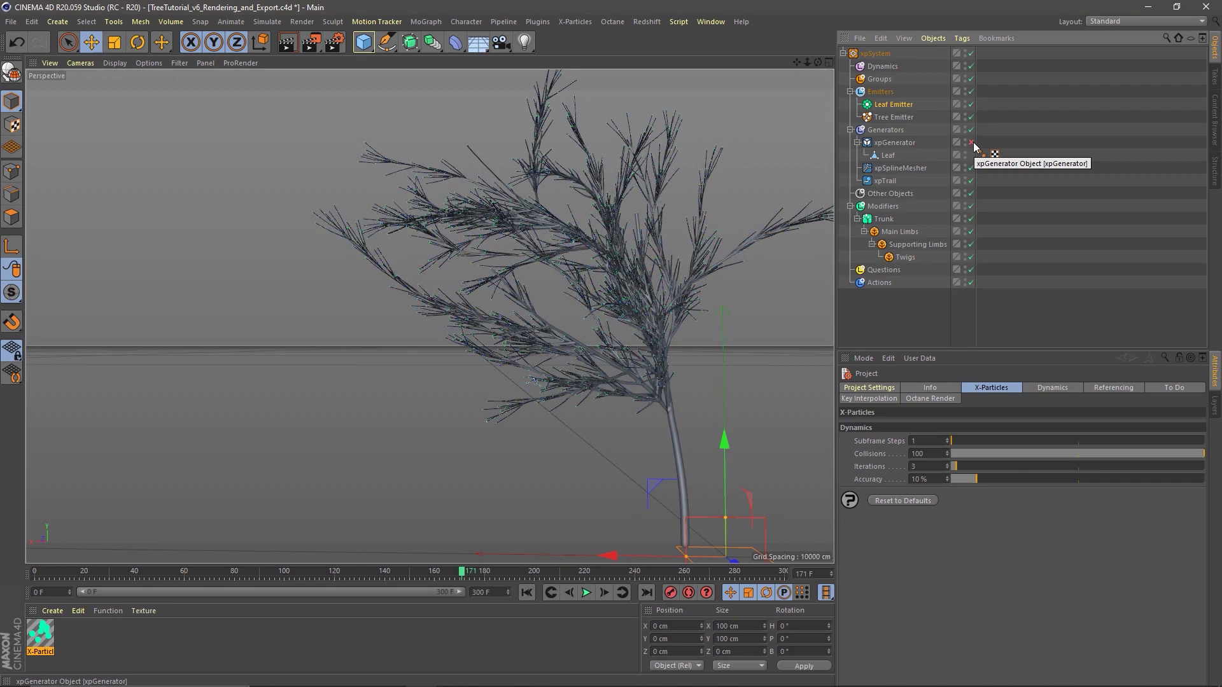
left_click(890, 107)
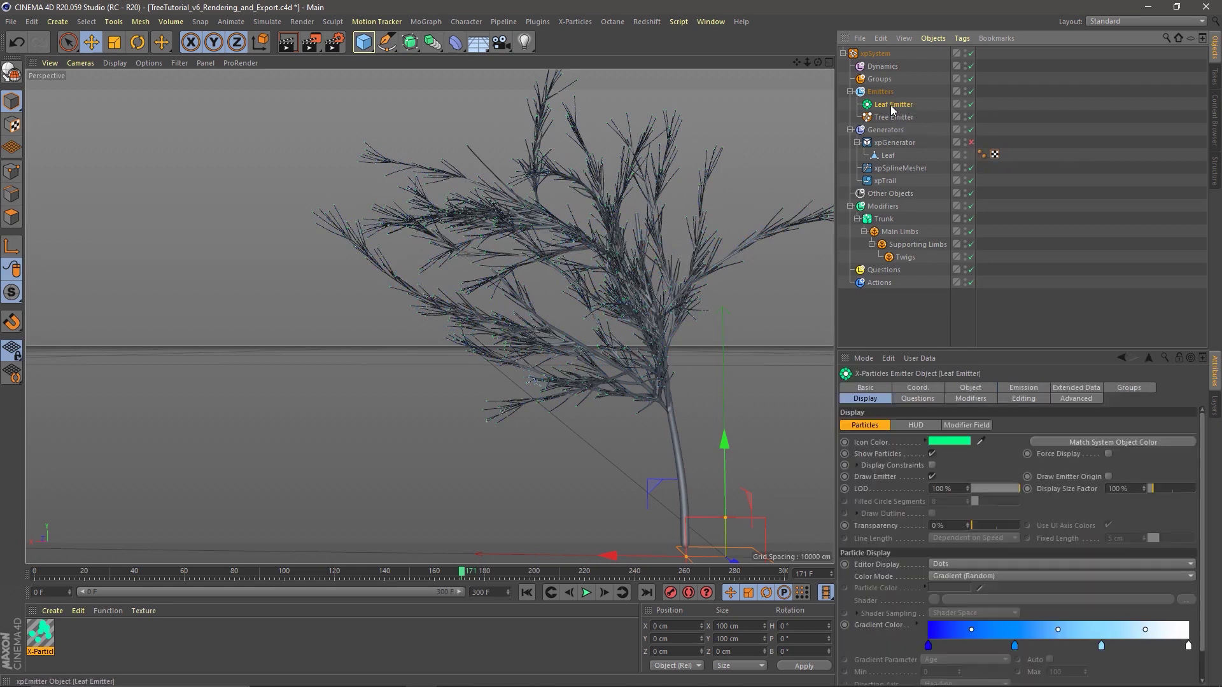
right_click(889, 108)
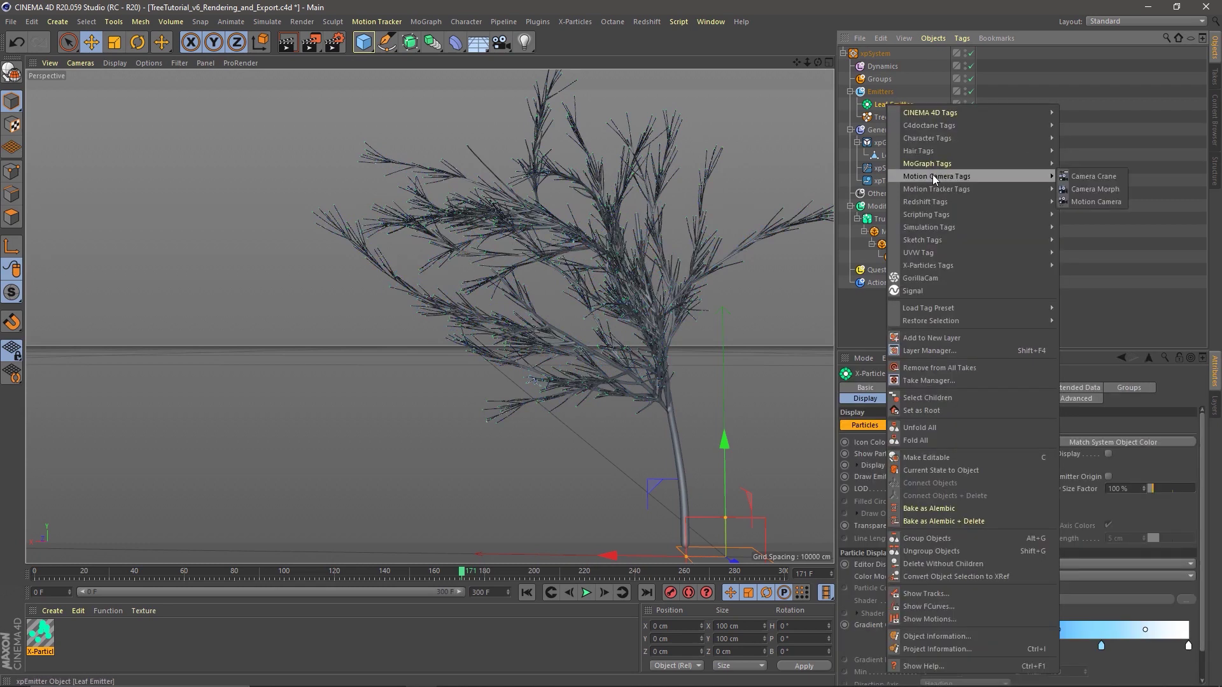
mouse_move(958, 236)
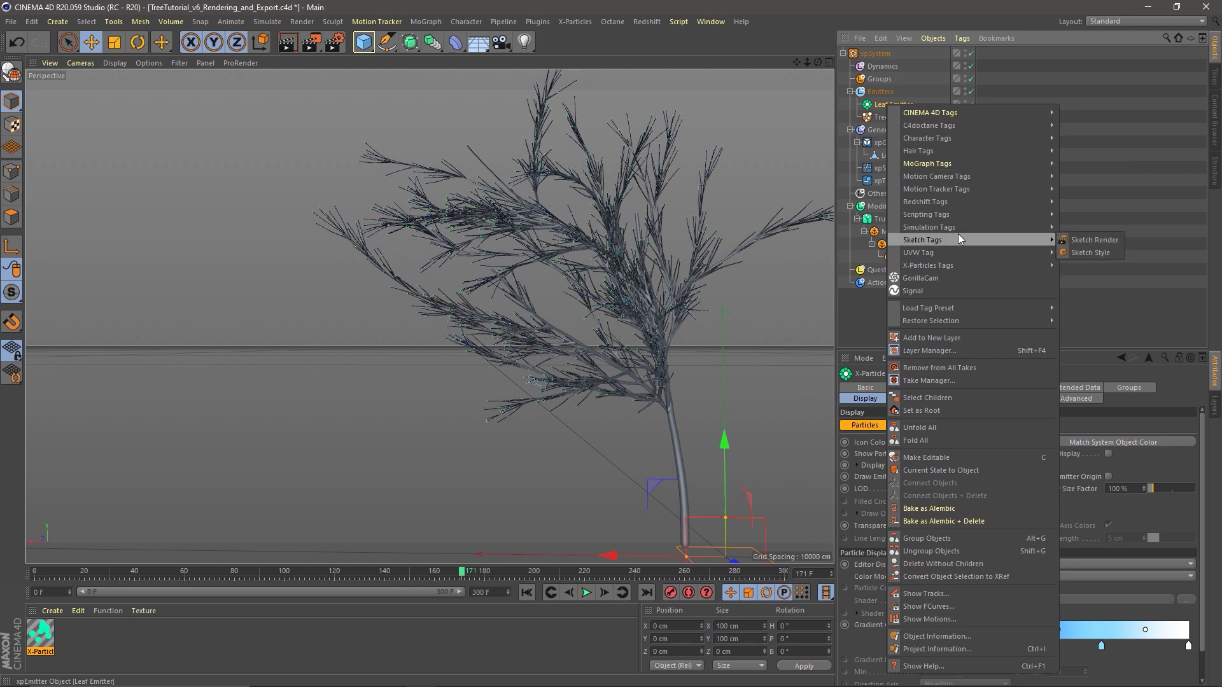
mouse_move(958, 204)
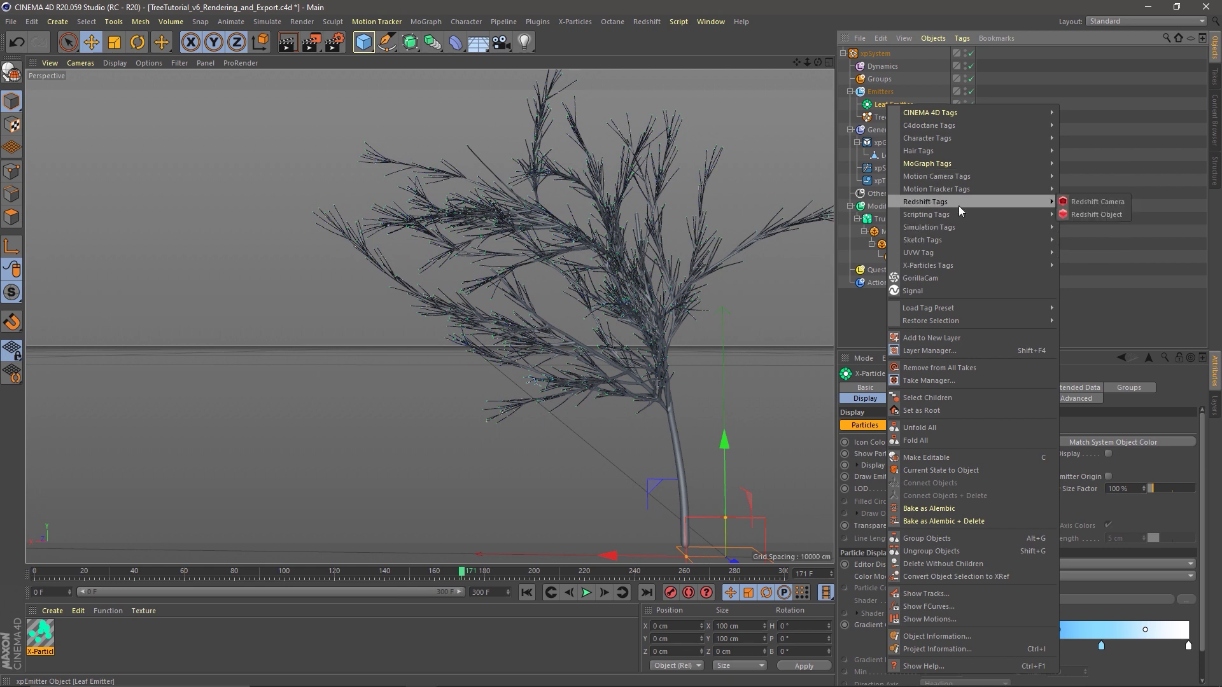
left_click(1075, 216)
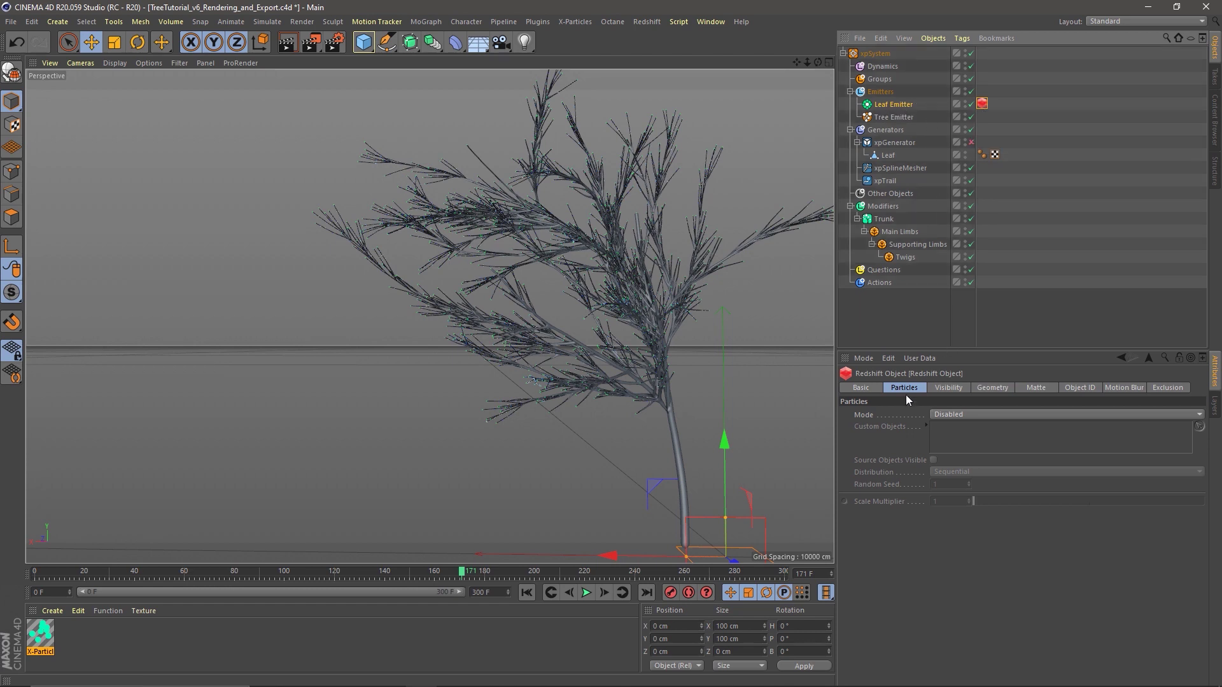
Step: Set the Redshift Object tag's particle mode to Custom Objects and assign the Leaf polygon object as the custom object
left_click(938, 413)
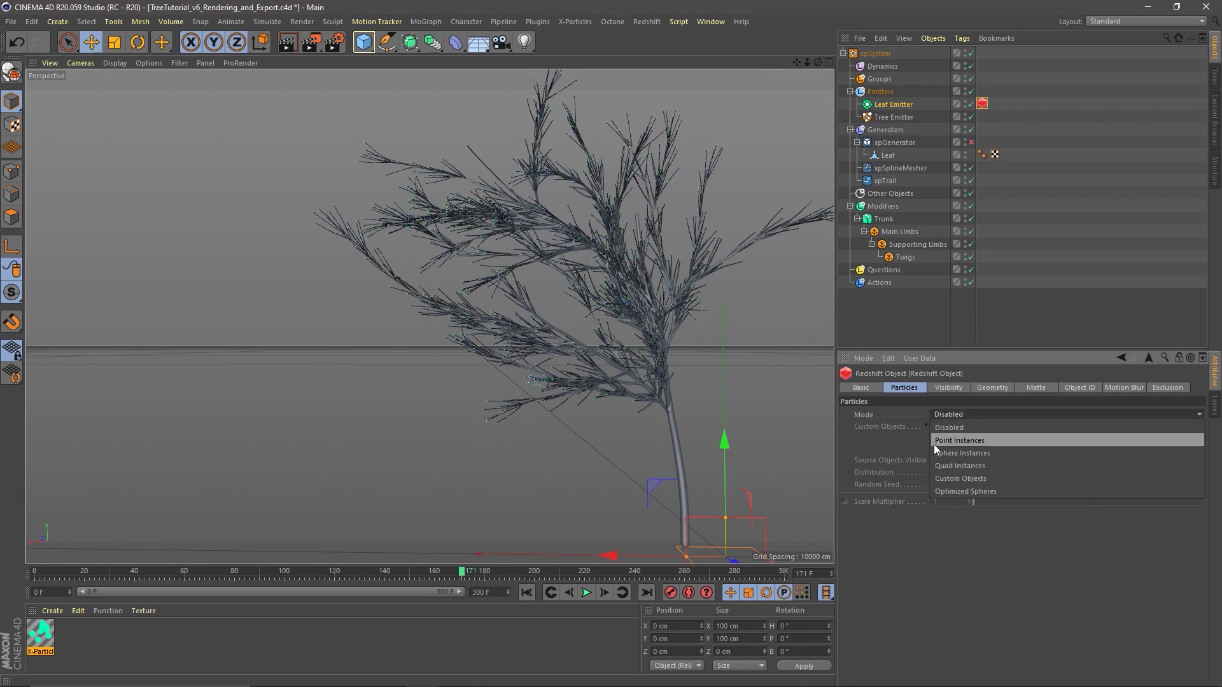
left_click(970, 479)
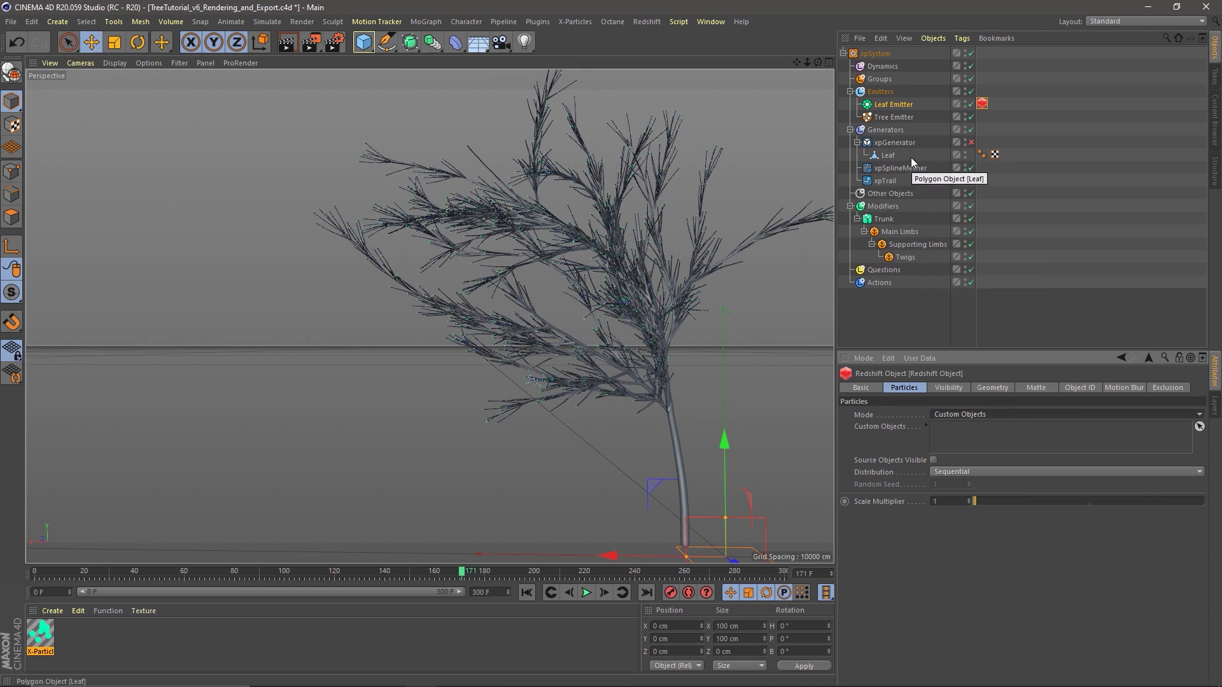
left_click_drag(888, 155, 968, 438)
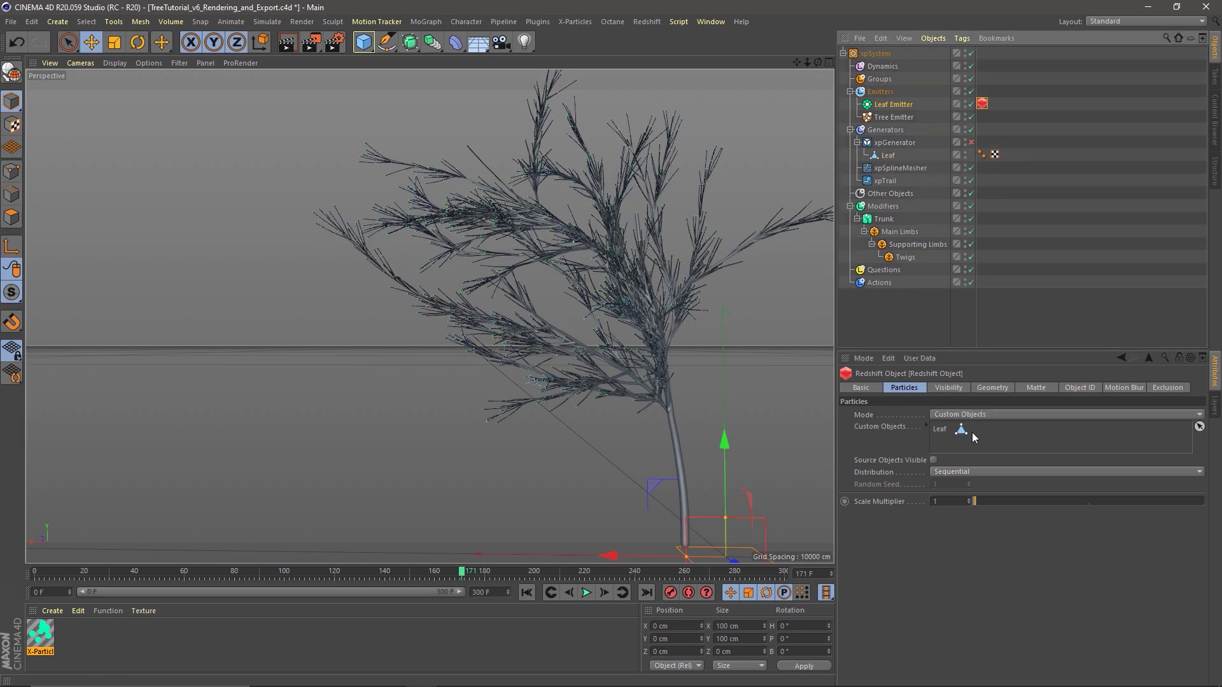
Step: Open the Redshift RenderView and switch the interface layout to Redshift Work (User)
left_click(641, 23)
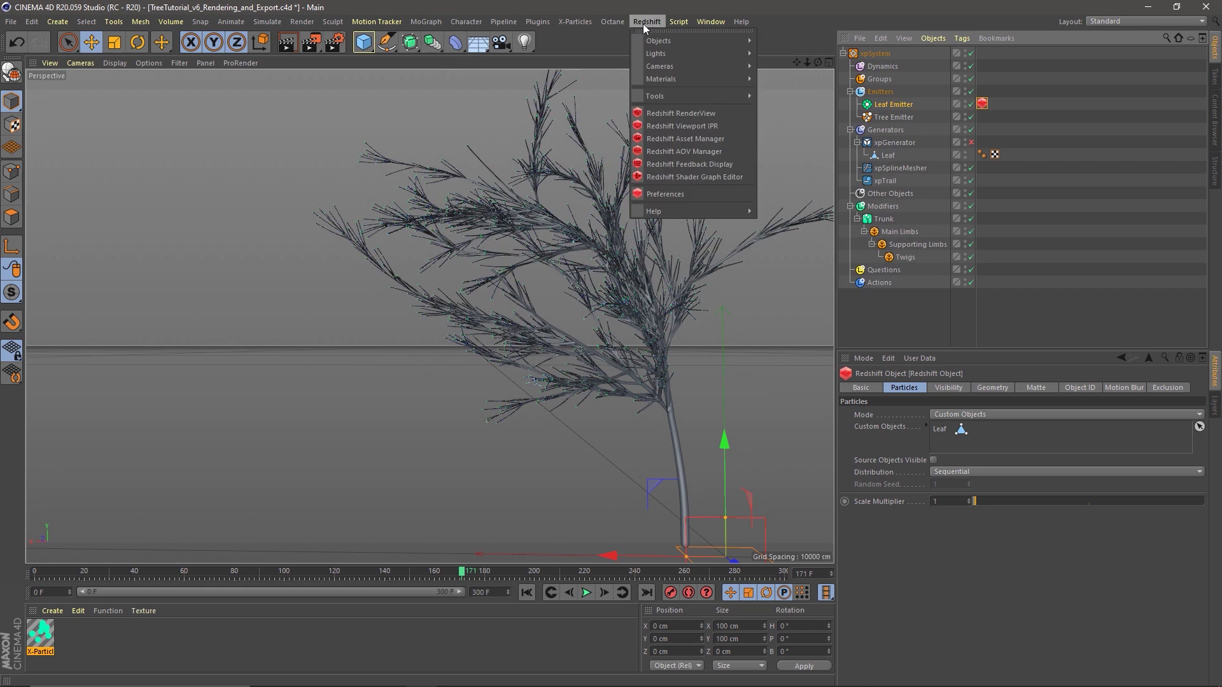
left_click(681, 113)
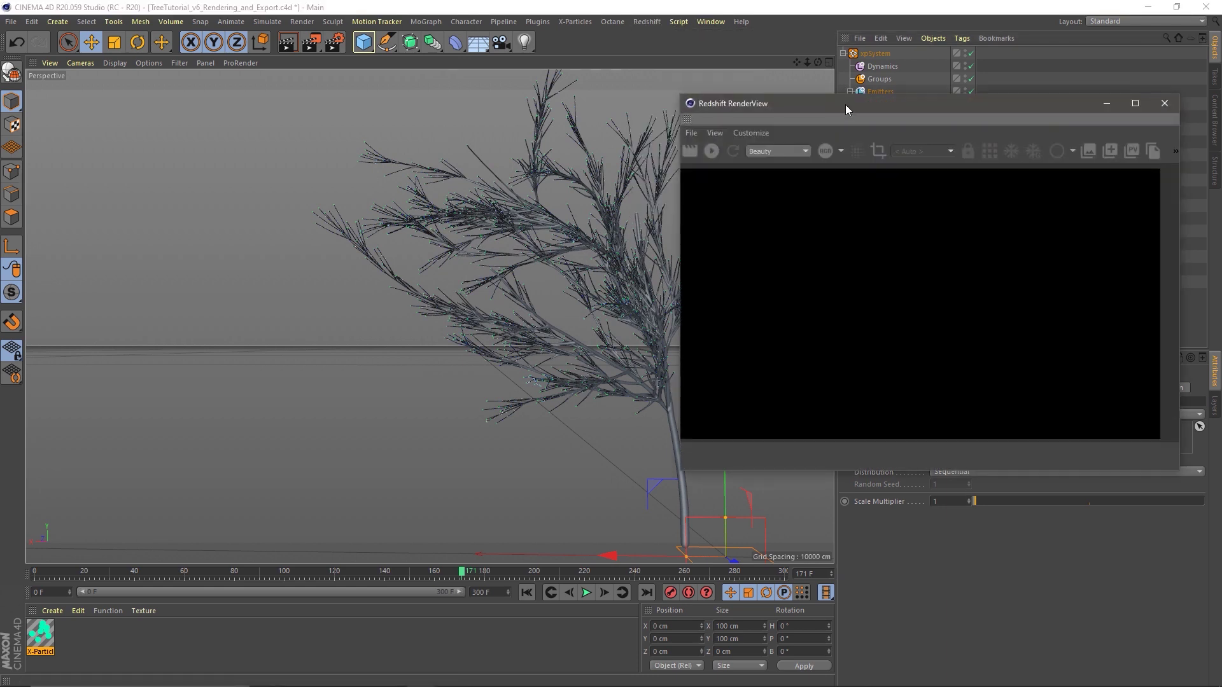
left_click(1114, 21)
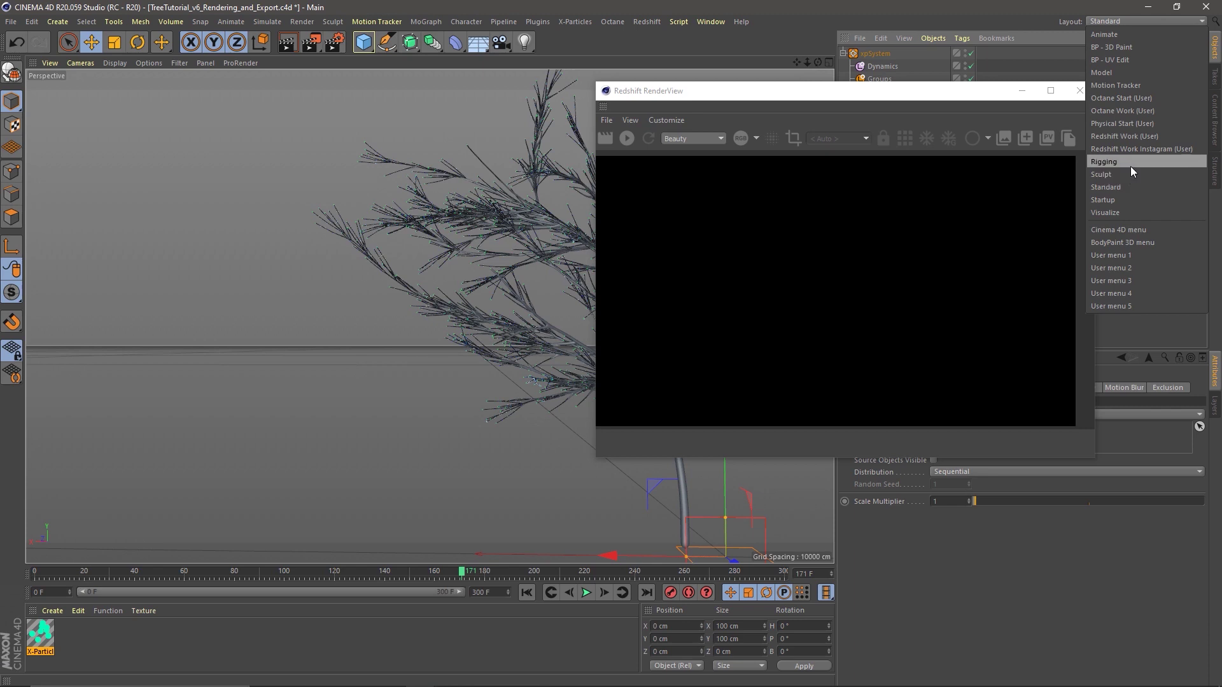
left_click(1132, 136)
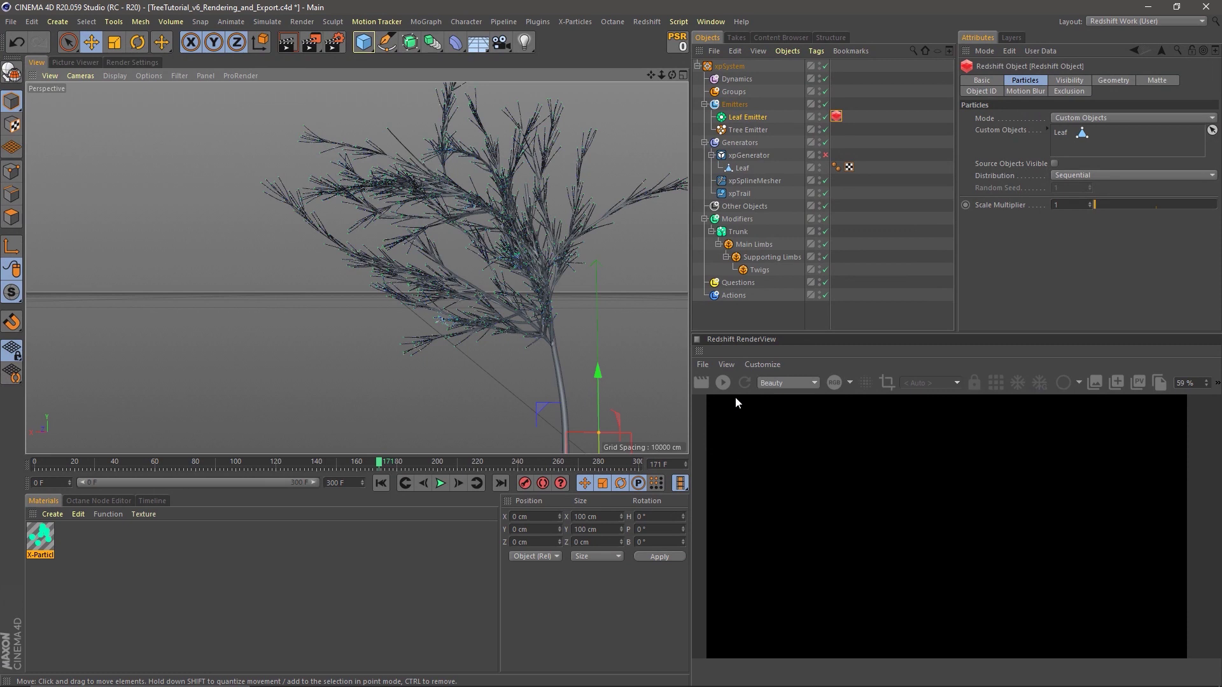
Step: Start the live Redshift render and frame the whole mass of instanced leaves from above
left_click(723, 383)
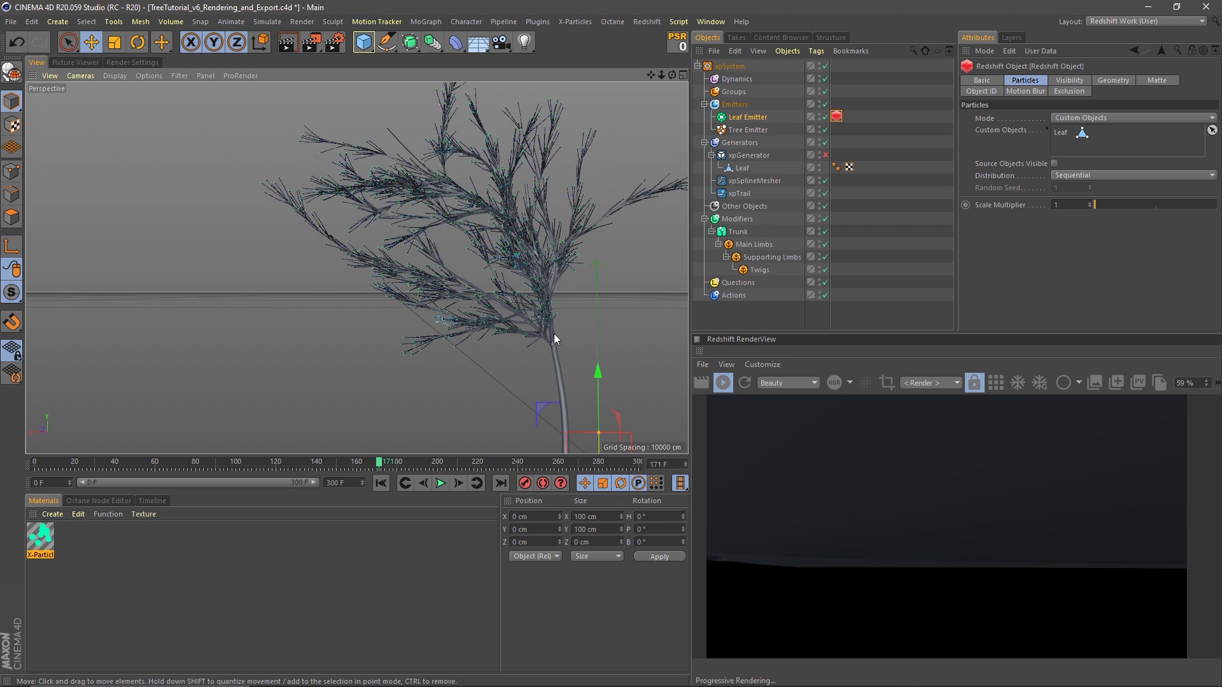
right_click_drag(529, 297, 385, 315, "alt")
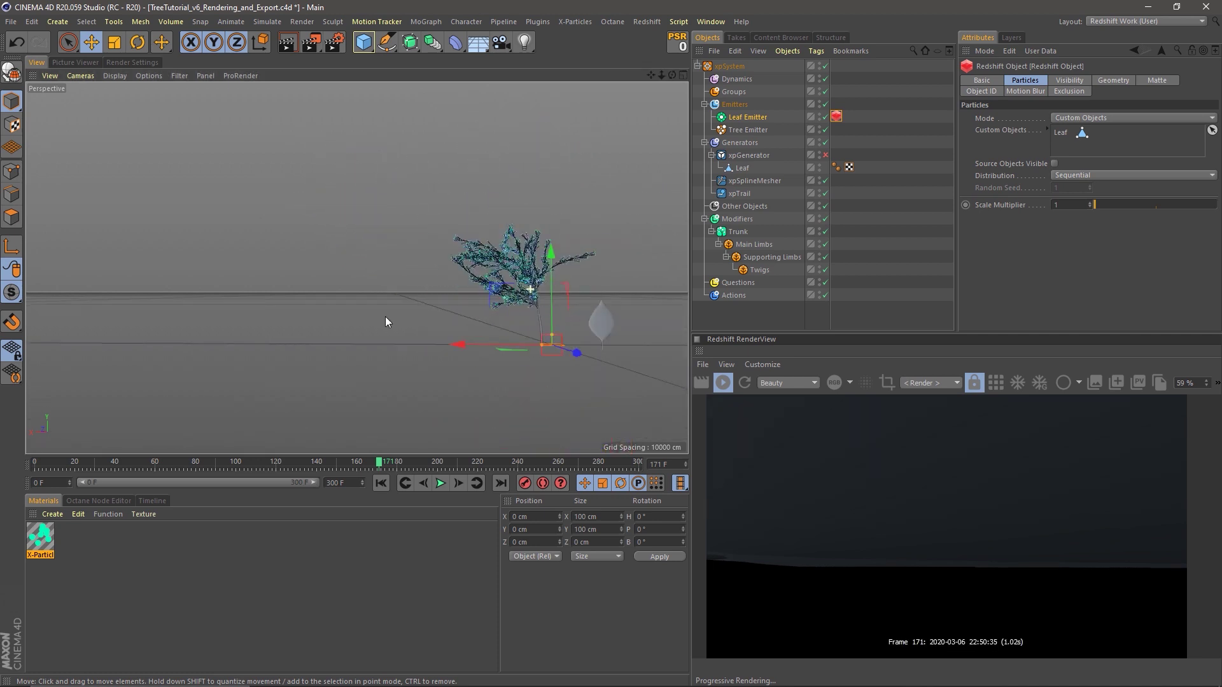
right_click_drag(520, 284, 498, 280, "alt")
left_click_drag(499, 283, 448, 304, "alt")
left_click_drag(452, 299, 409, 372, "alt")
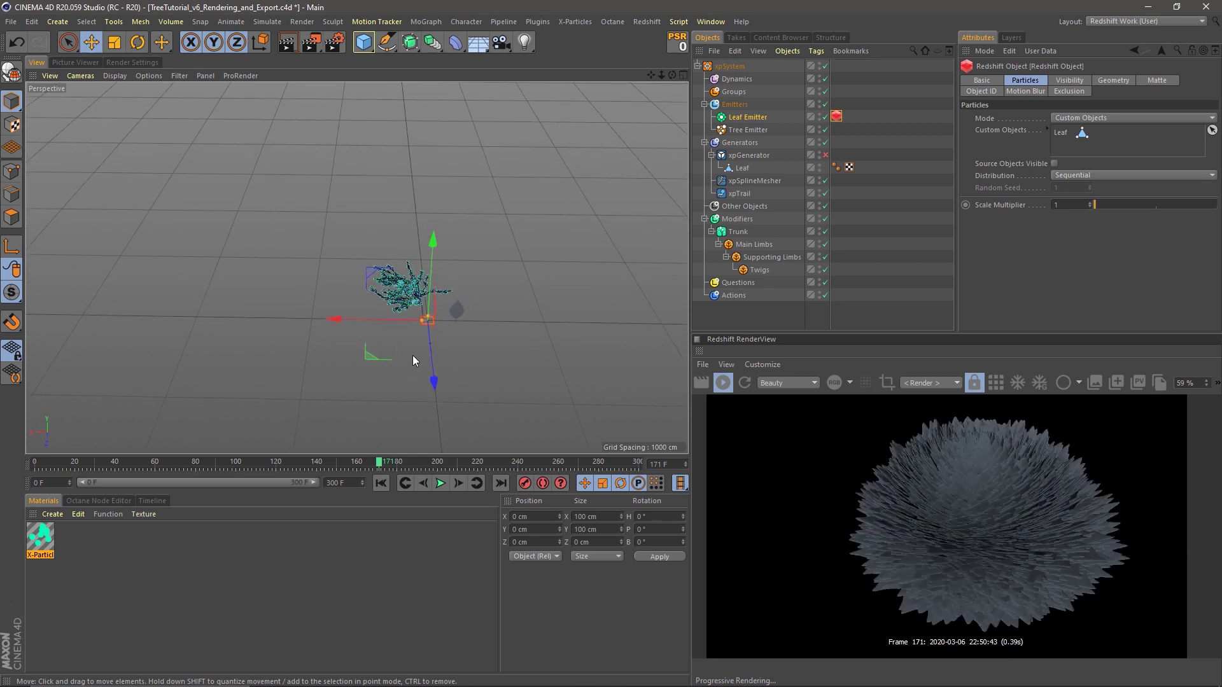
right_click_drag(411, 299, 453, 305, "alt")
left_click_drag(453, 306, 433, 333, "alt")
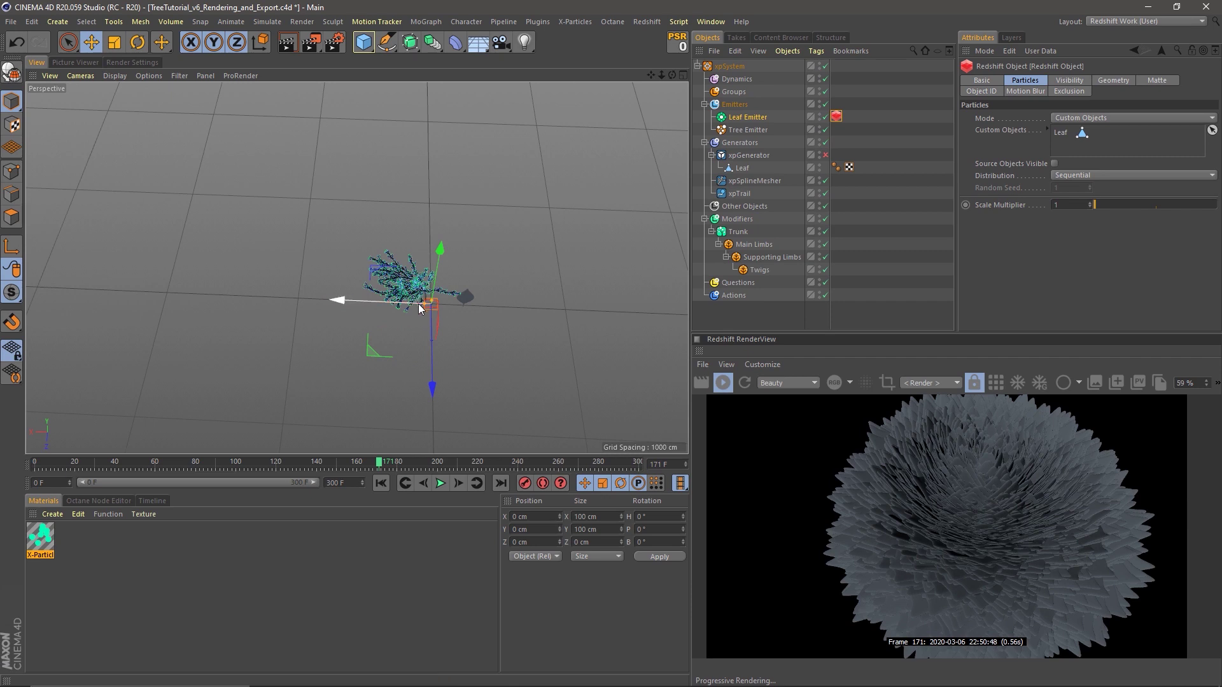
right_click_drag(422, 296, 402, 301, "alt")
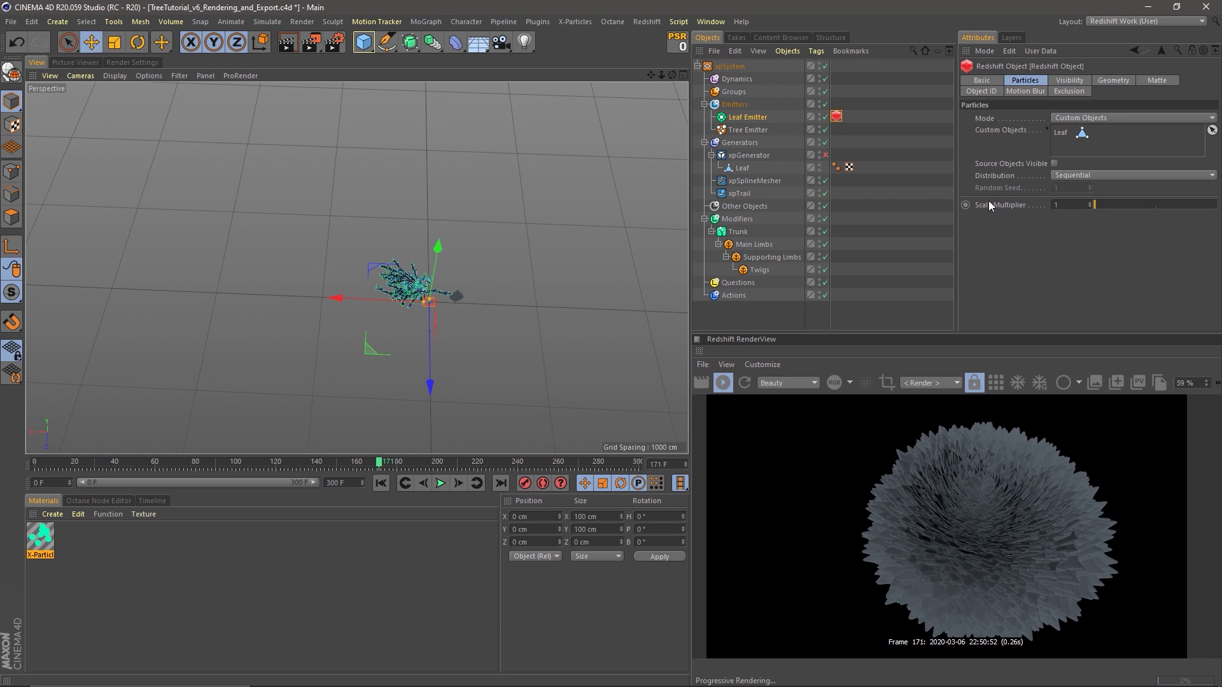
Step: Set the Redshift Object tag's Scale Multiplier to 0.012 and inspect the rendered leaves up close
left_click_drag(1070, 204, 979, 208)
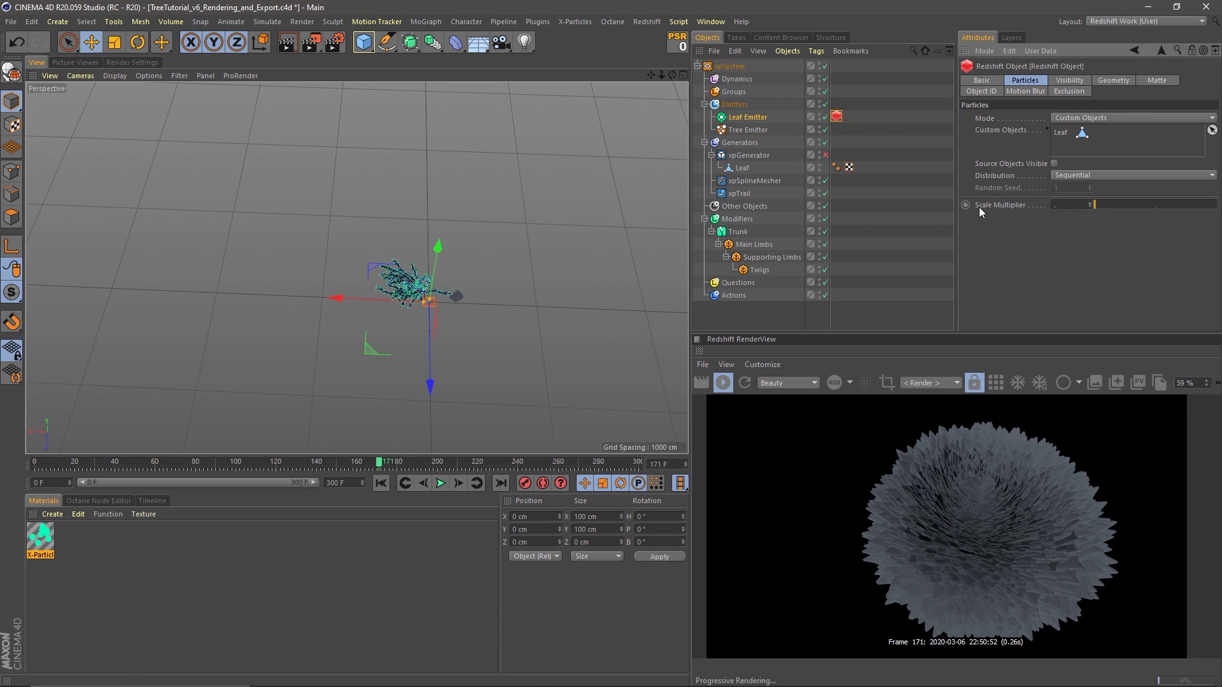
type("0.012")
key("Return")
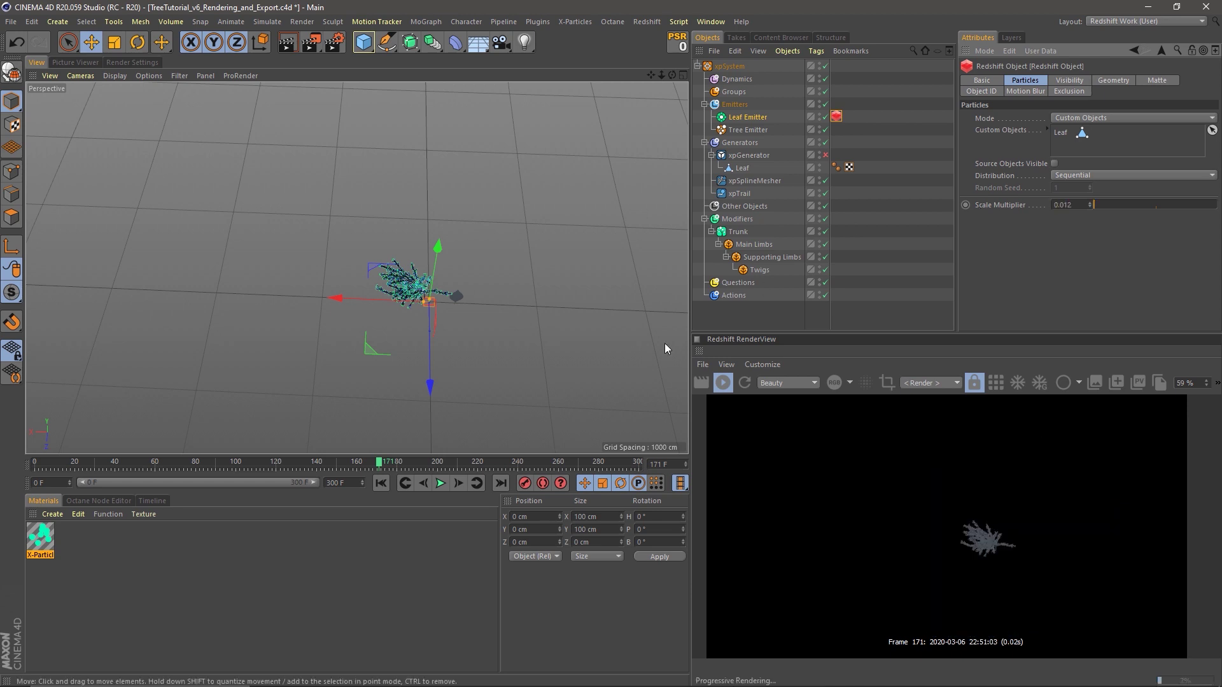
right_click_drag(414, 297, 580, 288, "alt")
left_click_drag(470, 311, 438, 269, "alt")
right_click_drag(438, 269, 543, 284, "alt")
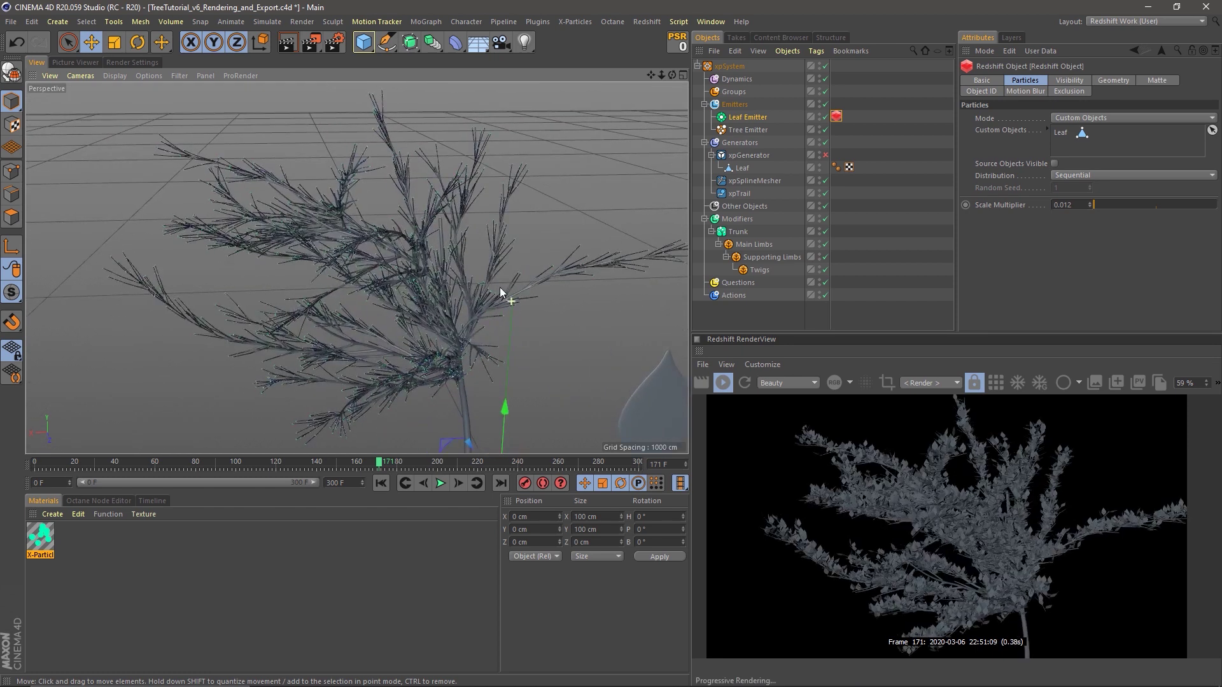
mouse_move(413, 288)
left_mouse_down("alt")
mouse_move(357, 267)
mouse_move(409, 280)
mouse_move(411, 297)
mouse_move(412, 285)
left_mouse_up("alt")
right_click_drag(412, 285, 480, 293, "alt")
left_click_drag(452, 305, 417, 246, "alt")
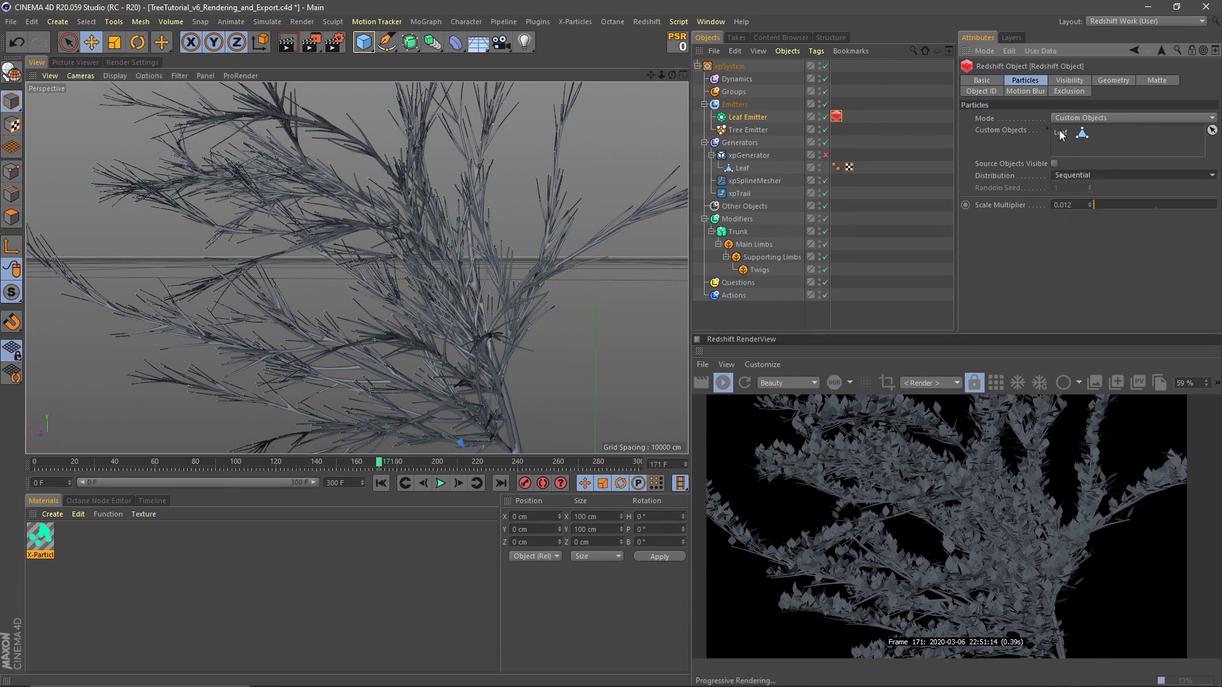
Step: Review the Redshift Object tag's Distribution options and try a Scale Multiplier of 0.03 for the leaves
left_click(1071, 176)
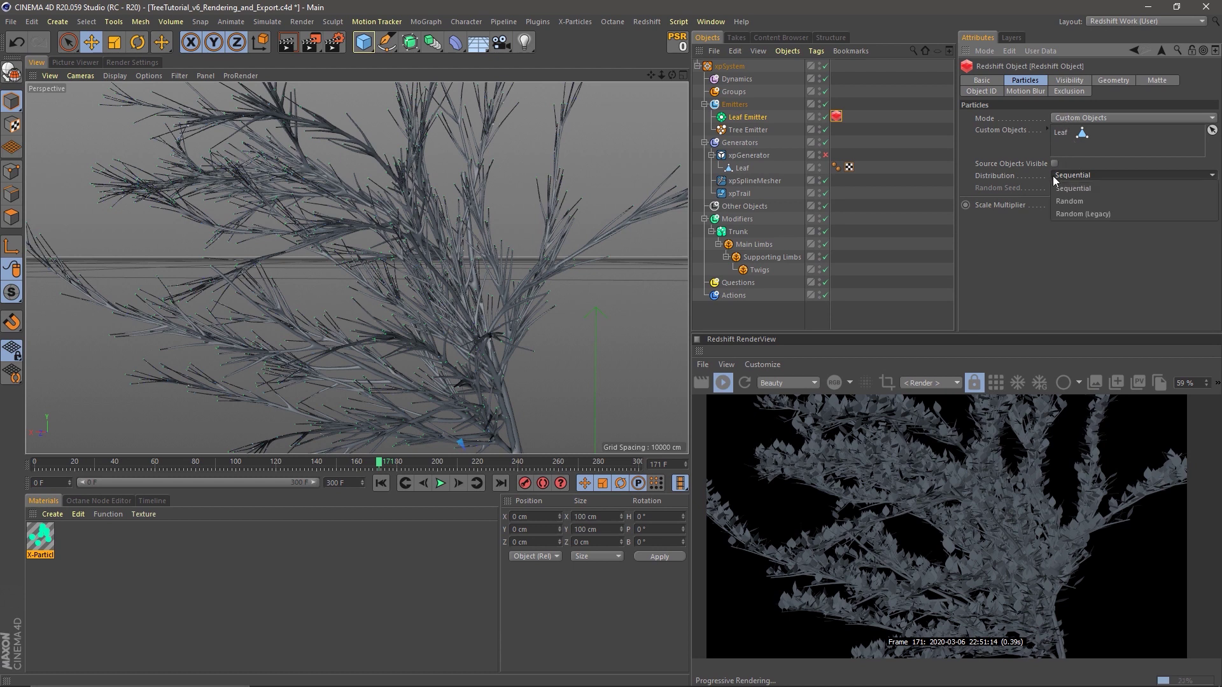
left_click(1010, 258)
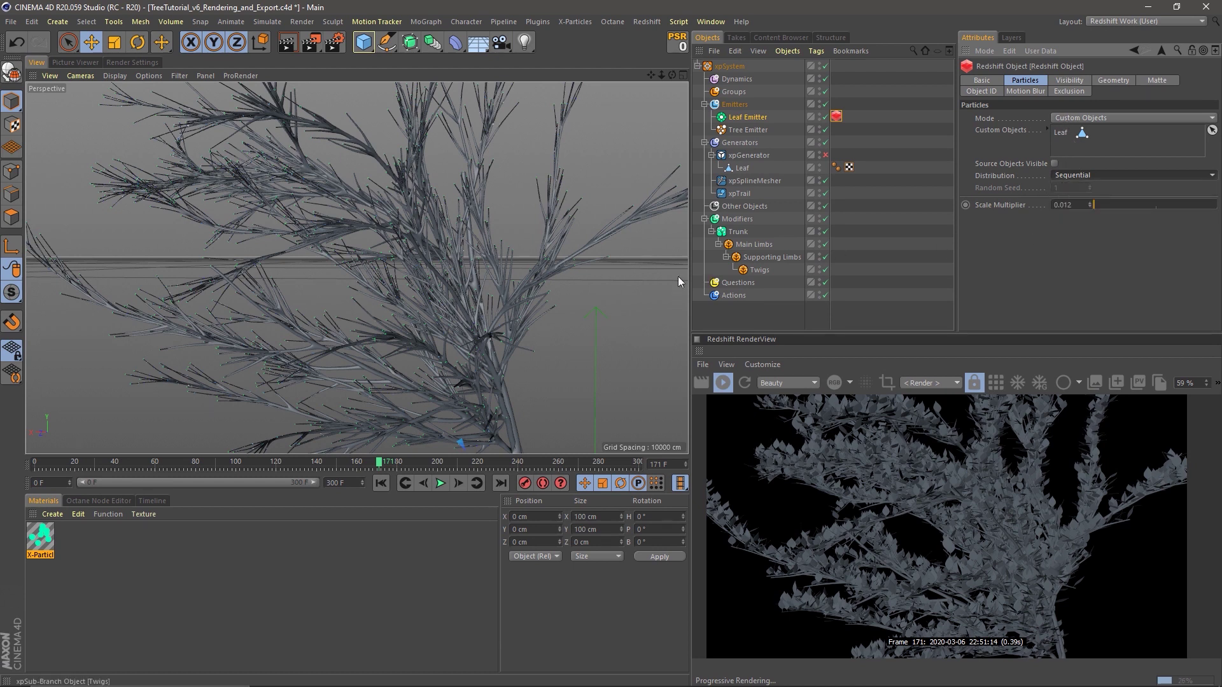
left_click_drag(478, 282, 448, 291, "alt")
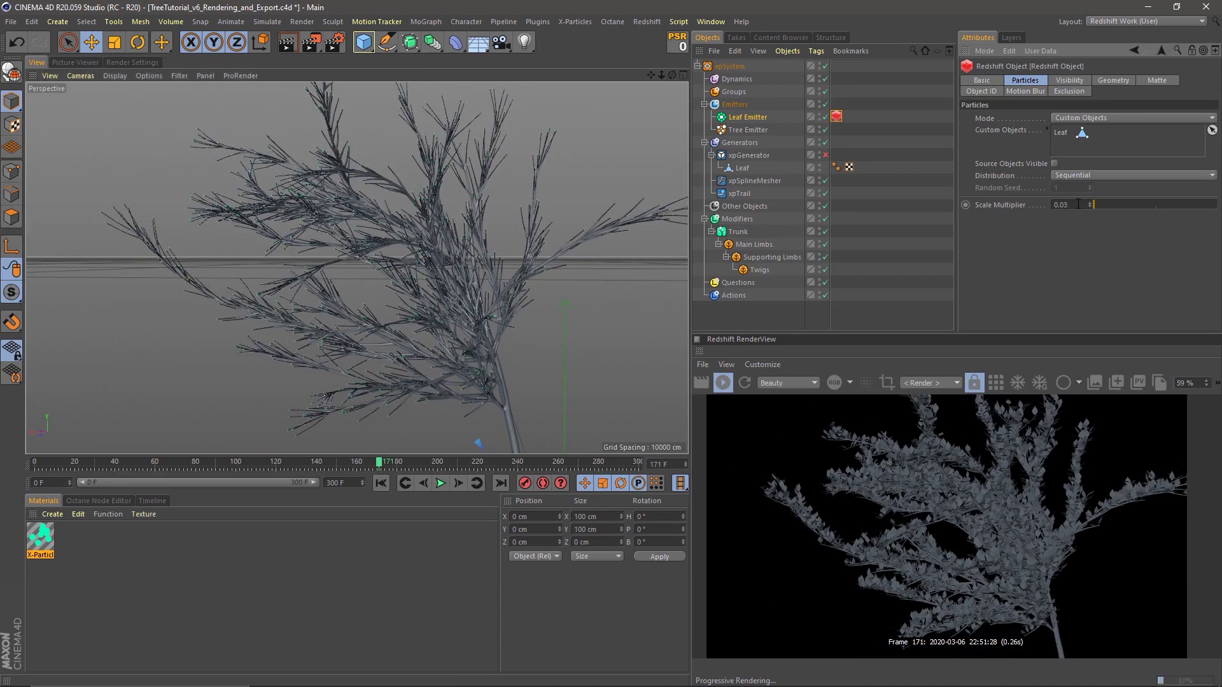
key("Return")
left_click_drag(466, 277, 489, 317, "alt")
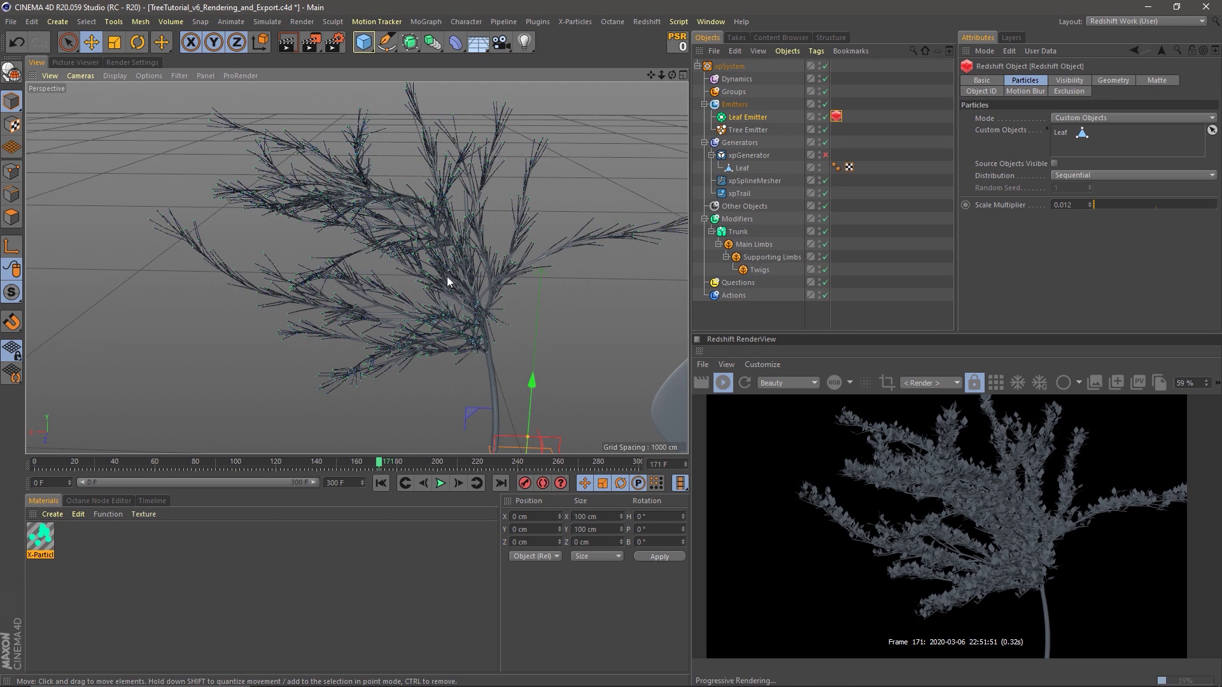
mouse_move(445, 270)
left_mouse_down("alt")
mouse_move(417, 284)
mouse_move(458, 275)
mouse_move(450, 267)
left_mouse_up("alt")
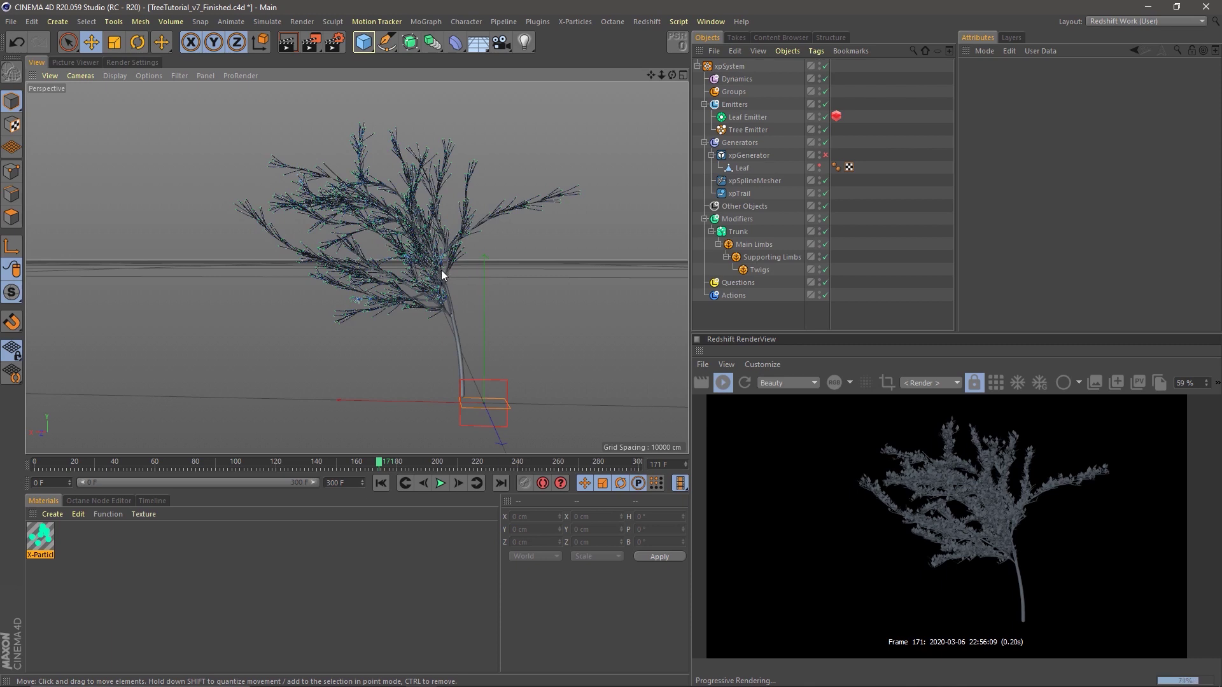
Step: Inspect the trunk, its base and the leafy branches from several angles in the viewport and live render
right_click_drag(456, 343, 563, 346, "alt")
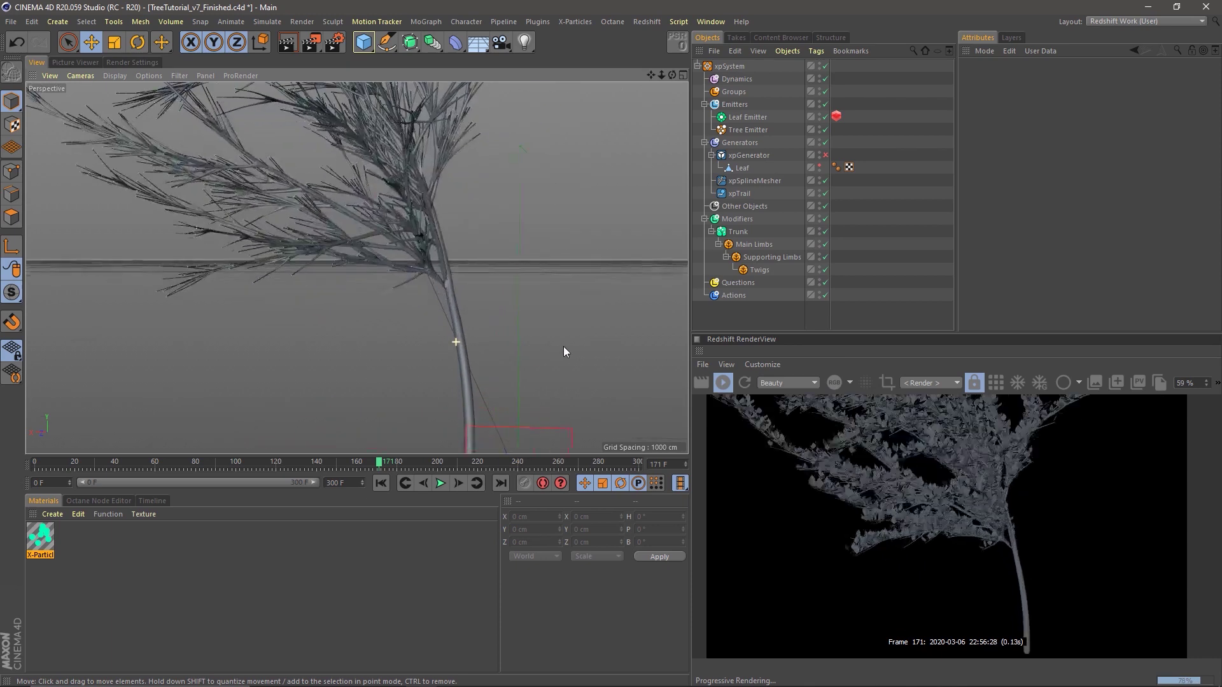
right_click_drag(469, 361, 452, 364, "alt")
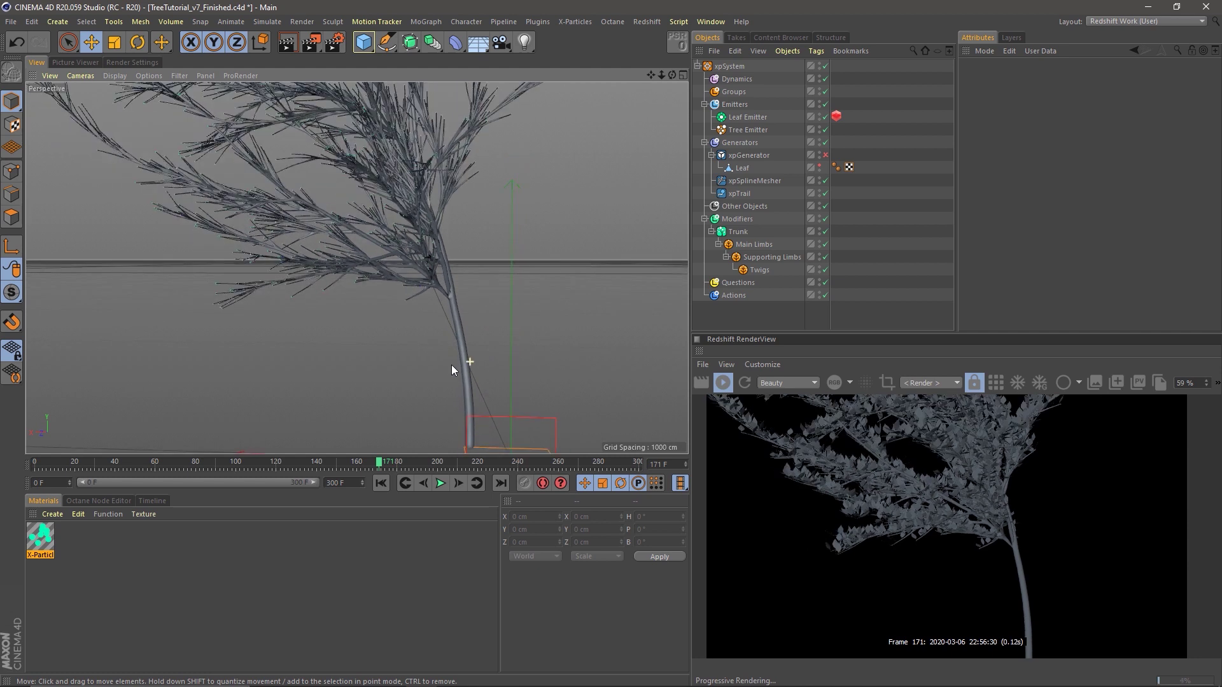
middle_click_drag(451, 364, 455, 296, "alt")
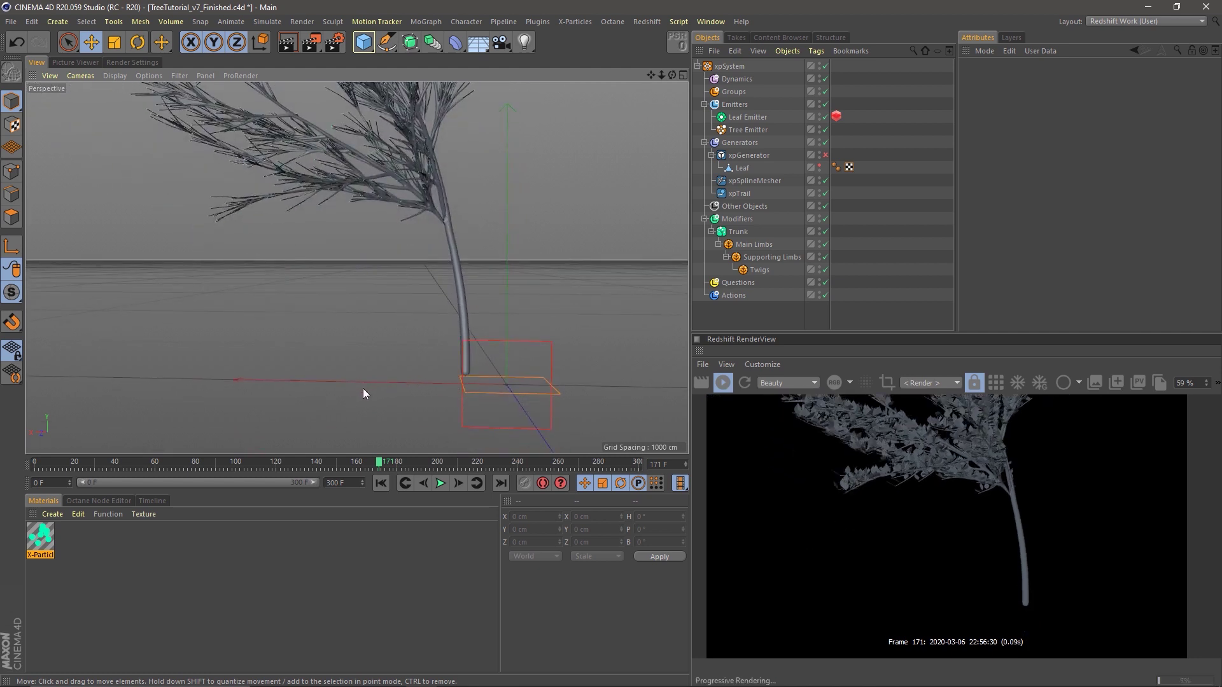
right_click_drag(463, 368, 513, 363, "alt")
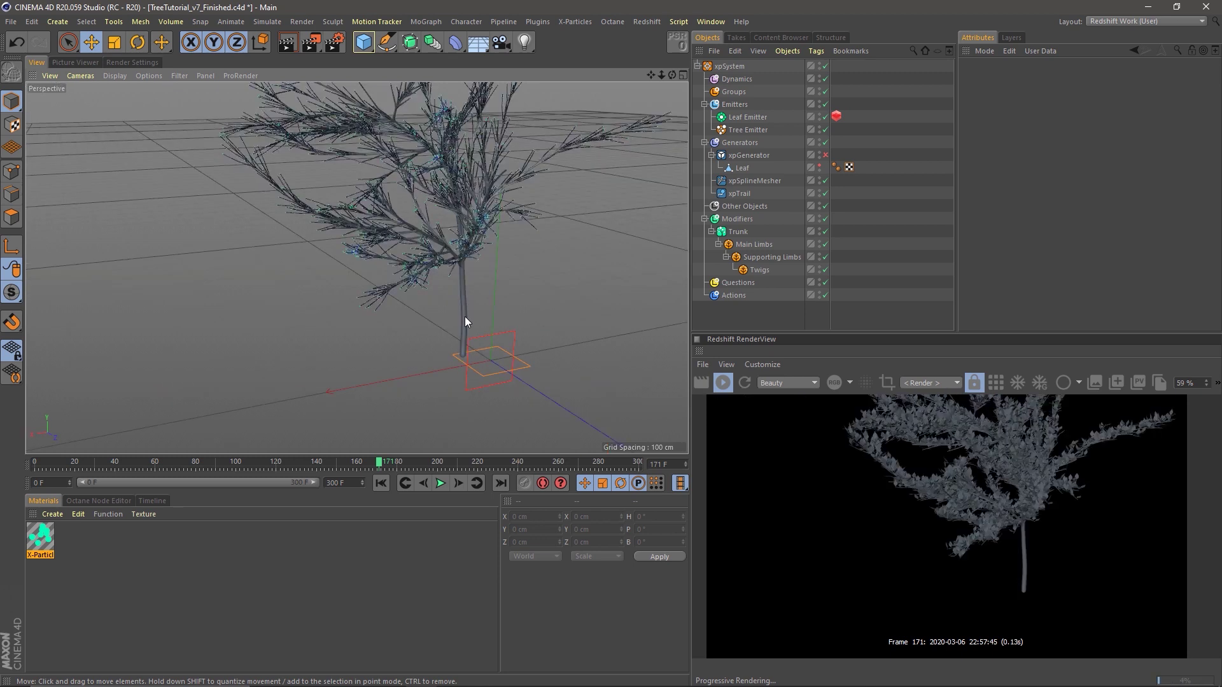
left_click_drag(464, 316, 403, 349, "alt")
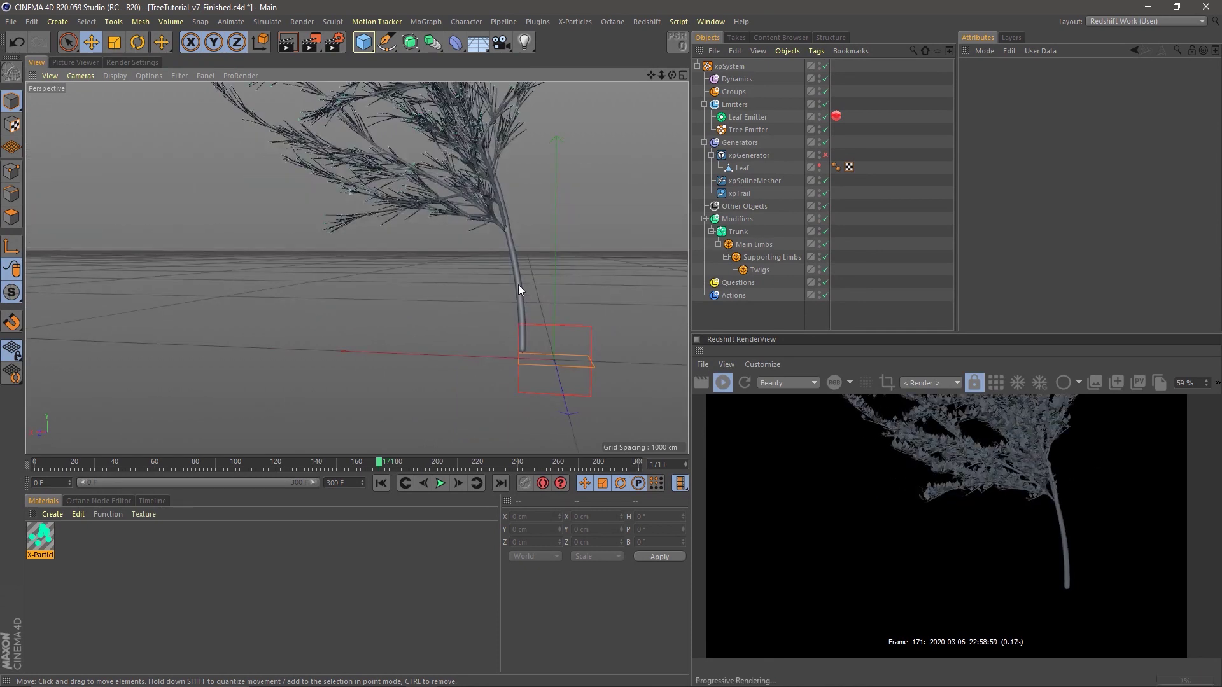
middle_click_drag(518, 285, 532, 328, "alt")
mouse_move(532, 328)
left_mouse_down("alt")
mouse_move(533, 346)
mouse_move(523, 342)
left_mouse_up("alt")
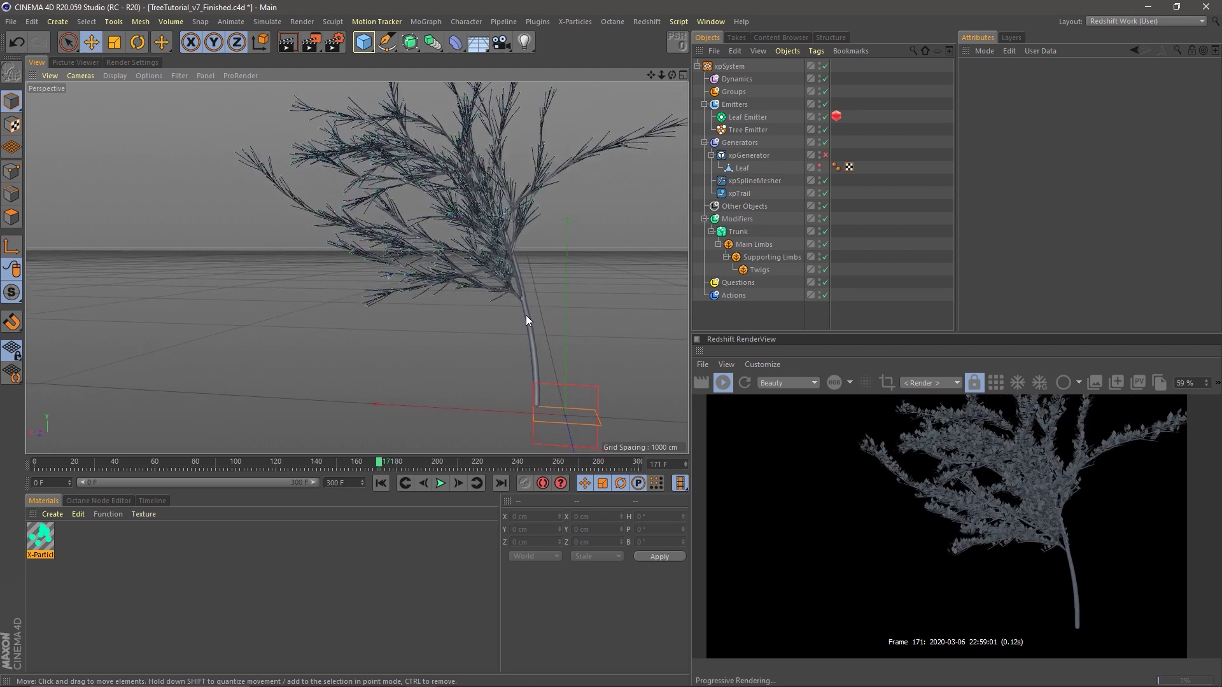